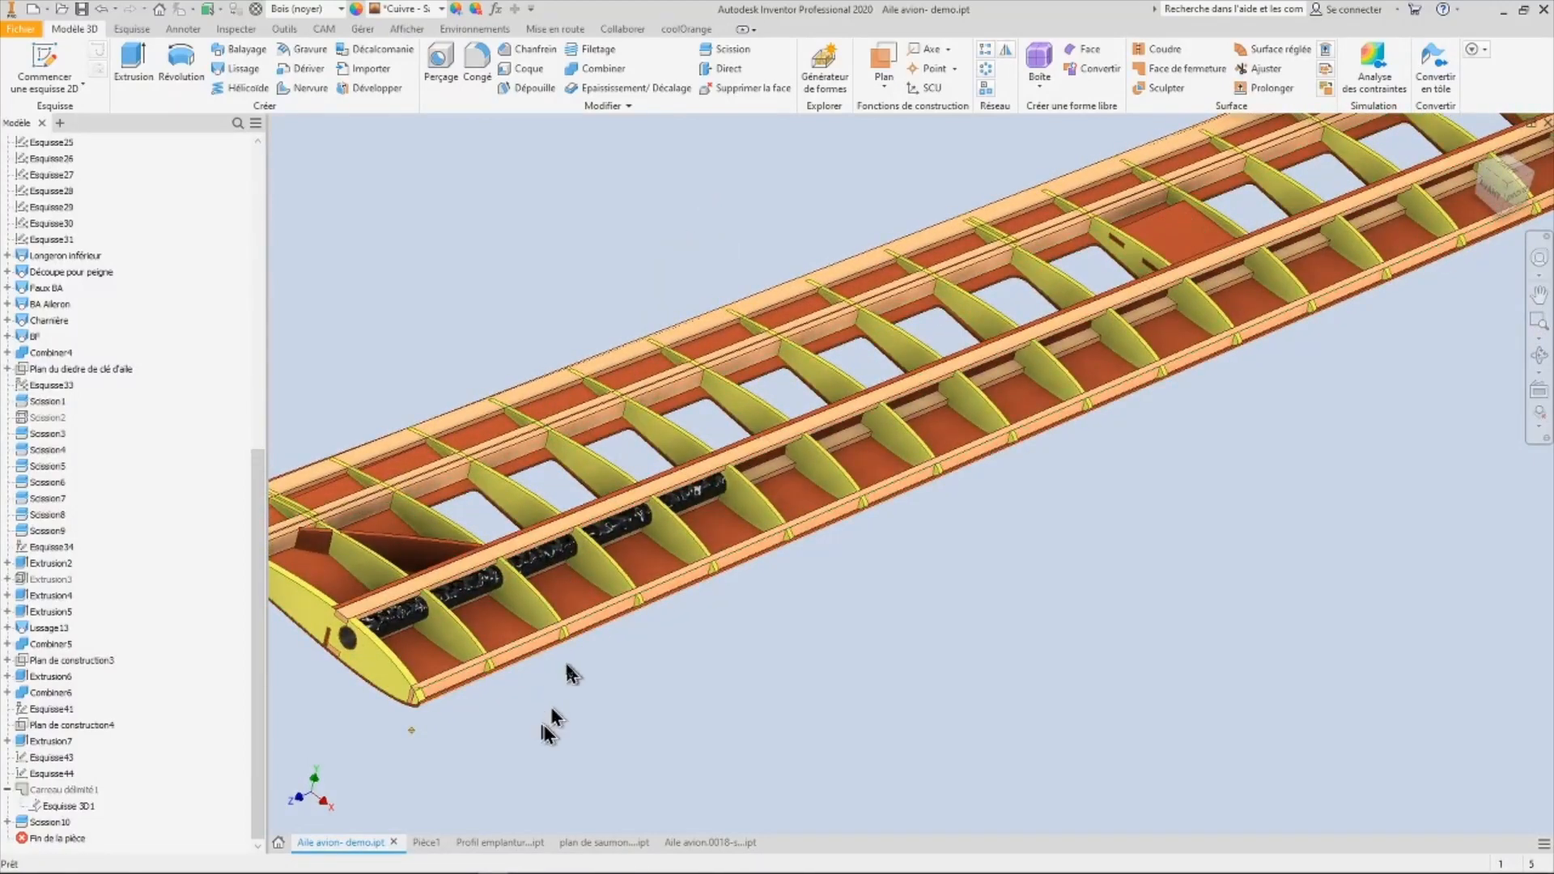
- Switch to the Aile avion.0018-sos.ipt part and move the end-of-part marker below Plan de référence nervure emplanture
left_click(728, 843)
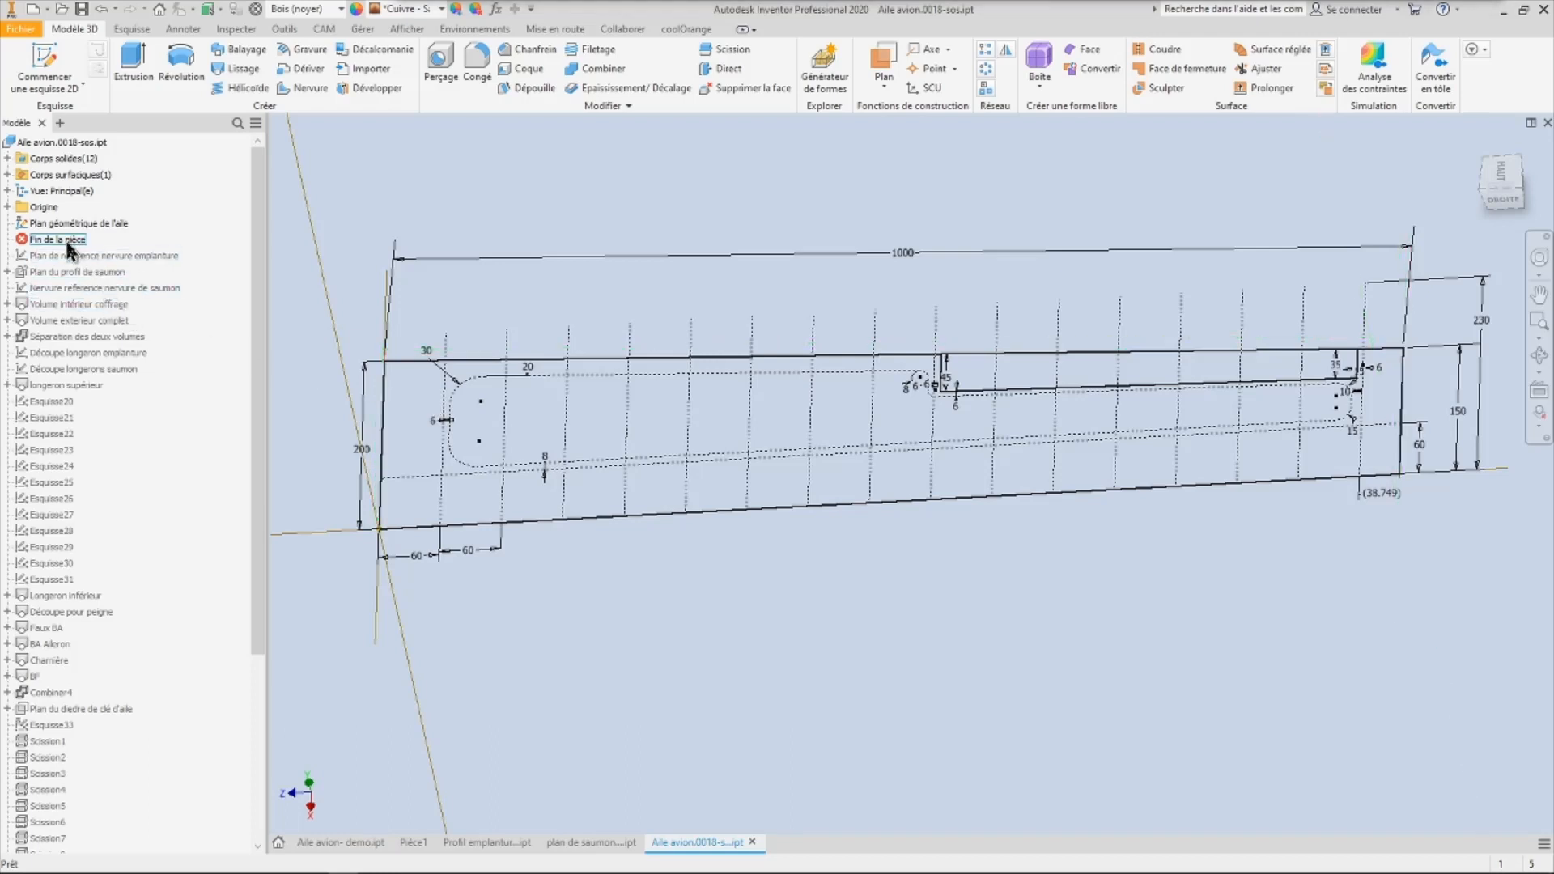
left_click(57, 240)
left_click_drag(69, 256, 71, 260)
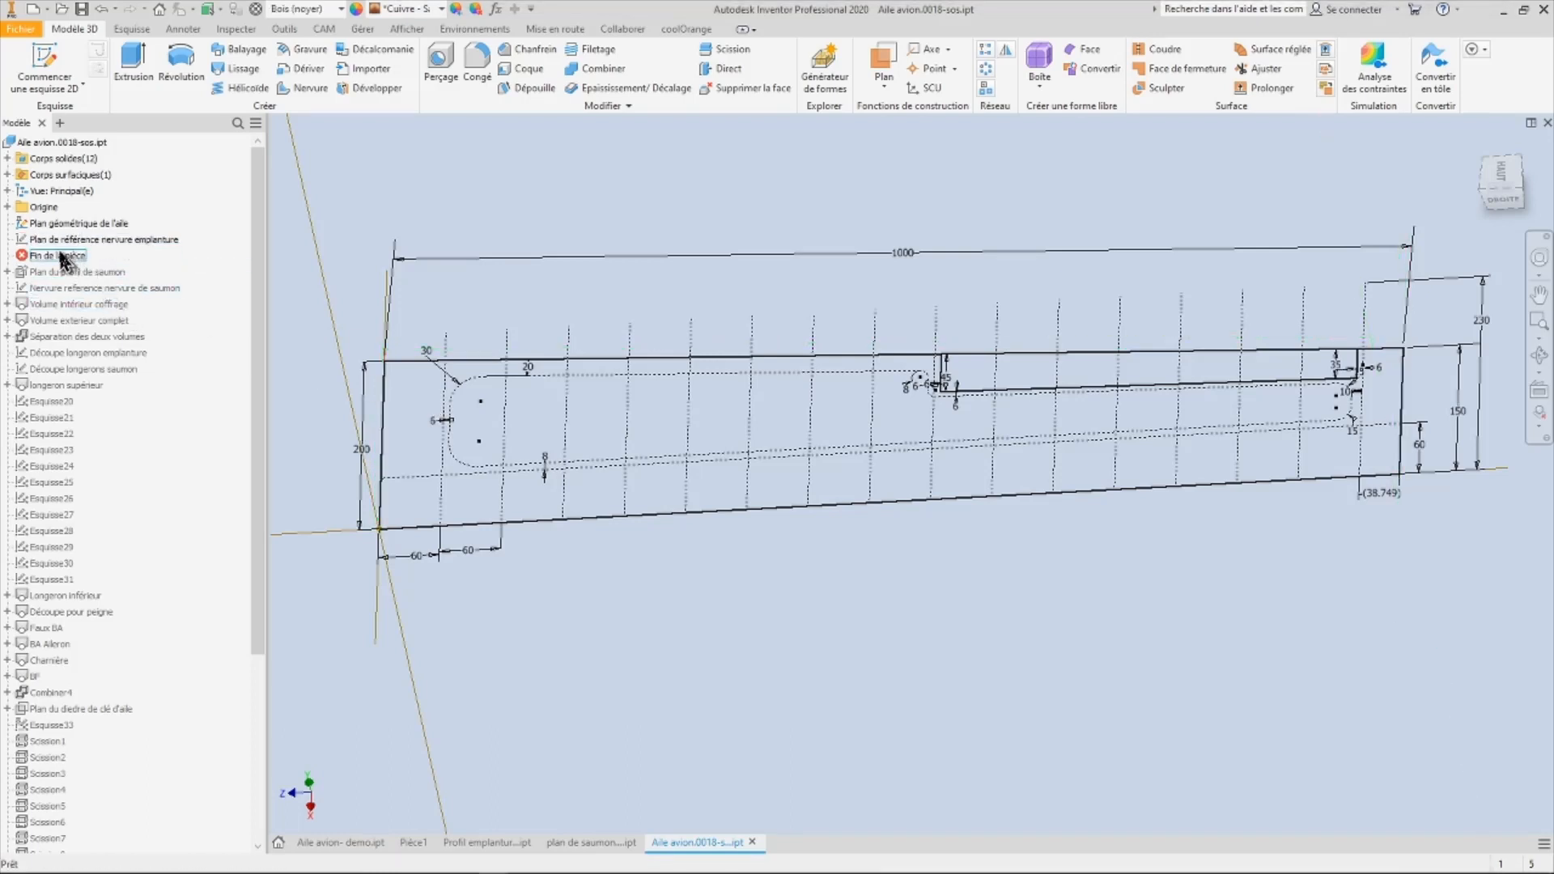
- Turn on the visibility of the Plan de référence nervure emplanture sketch and view the root rib profile from the front
left_click(70, 242)
right_click(69, 245)
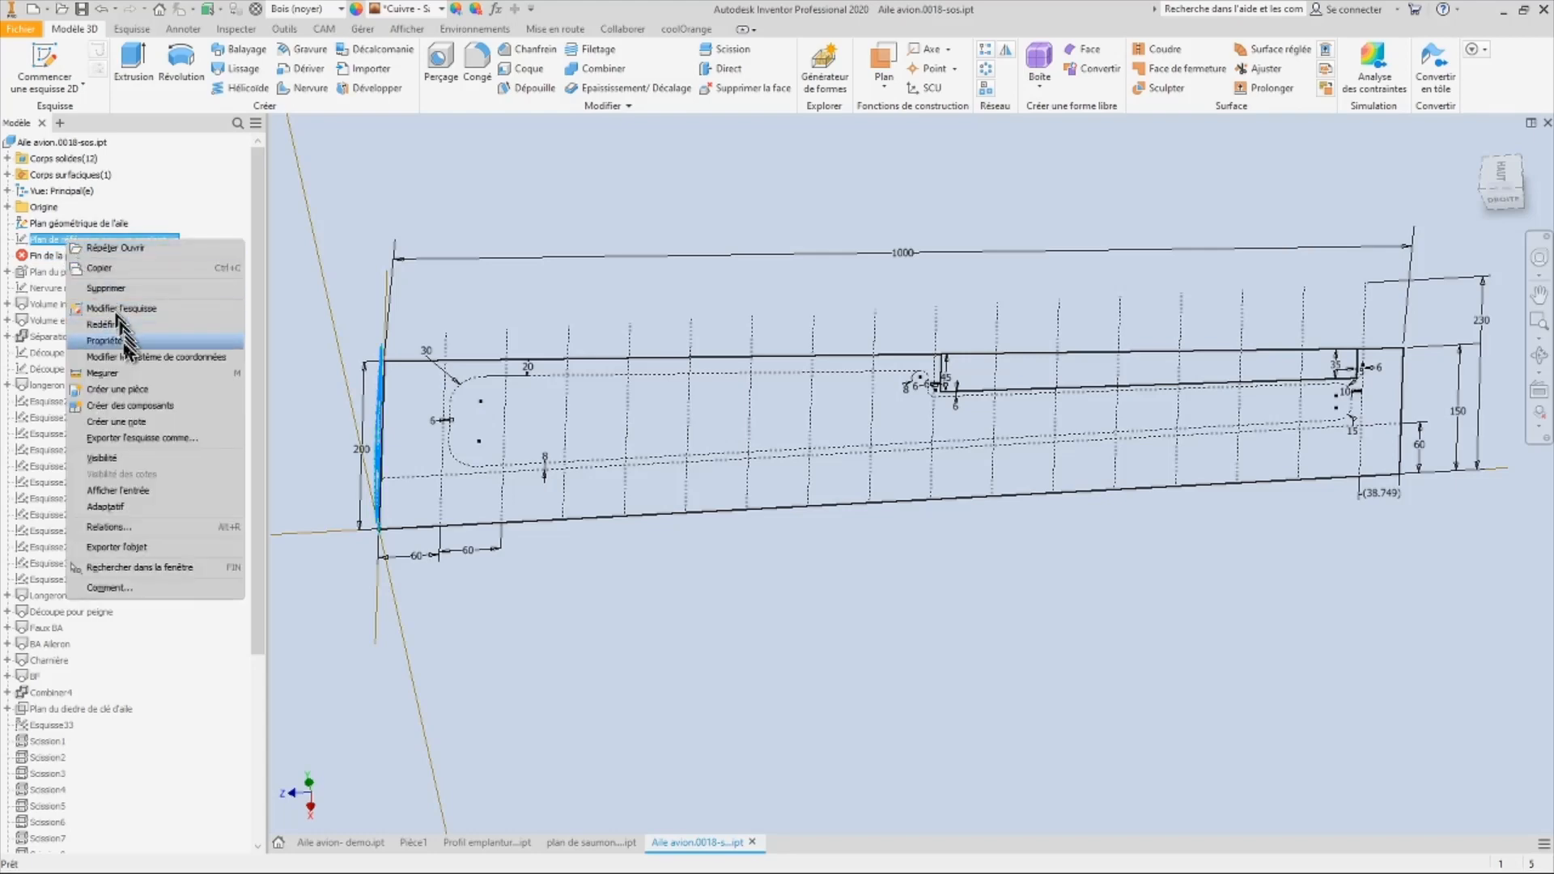
left_click(119, 459)
middle_click_drag(299, 513, 725, 456, "shift")
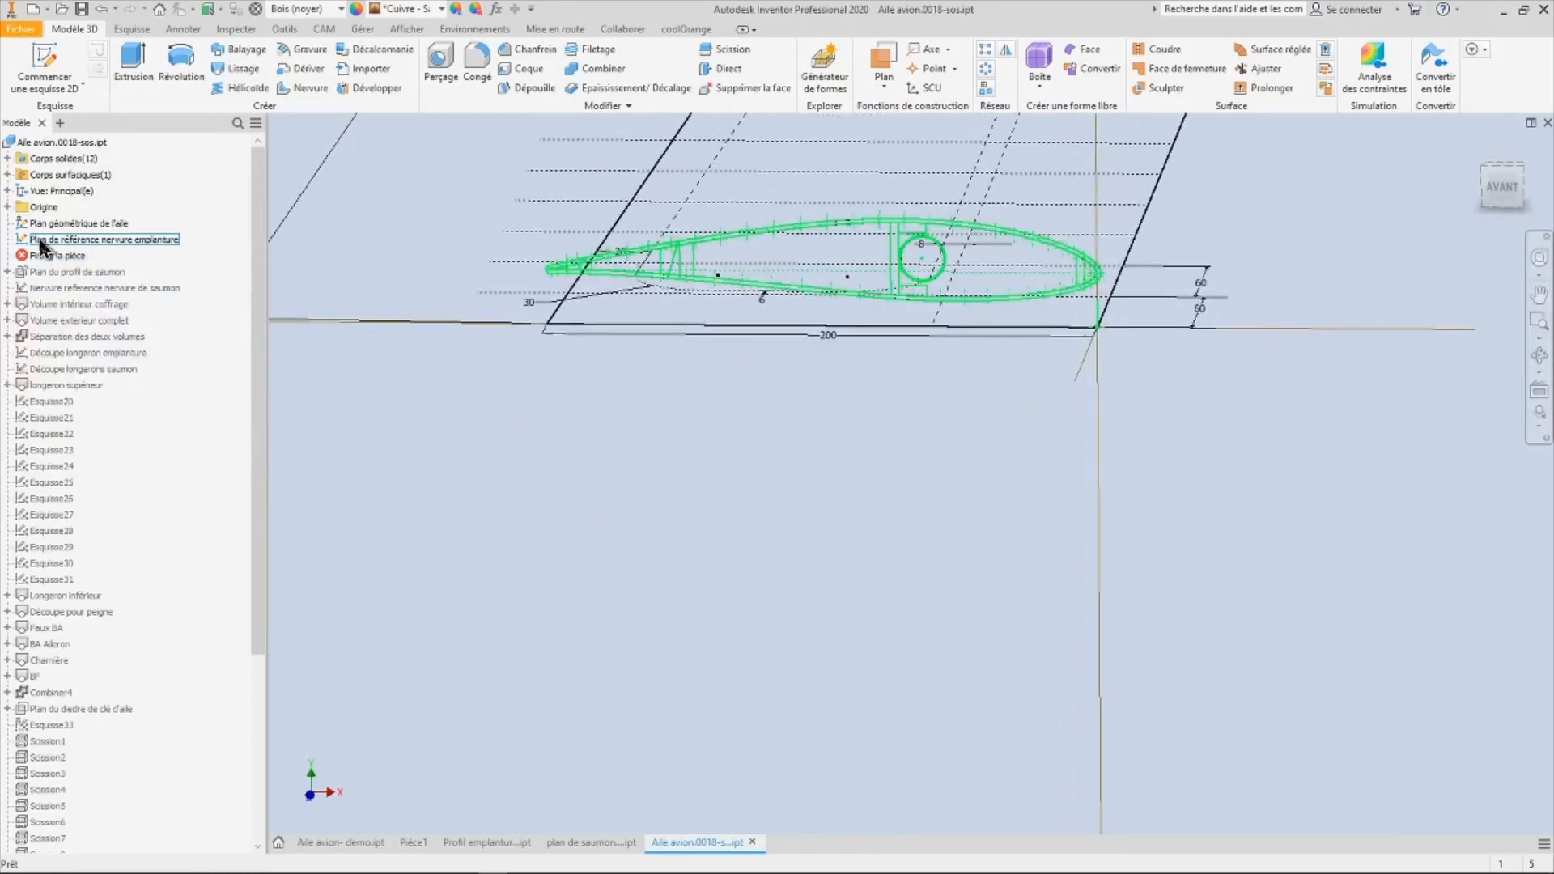
- Expand the Origine folder, display the plan de nervure work plane and return to the home view
left_click(7, 206)
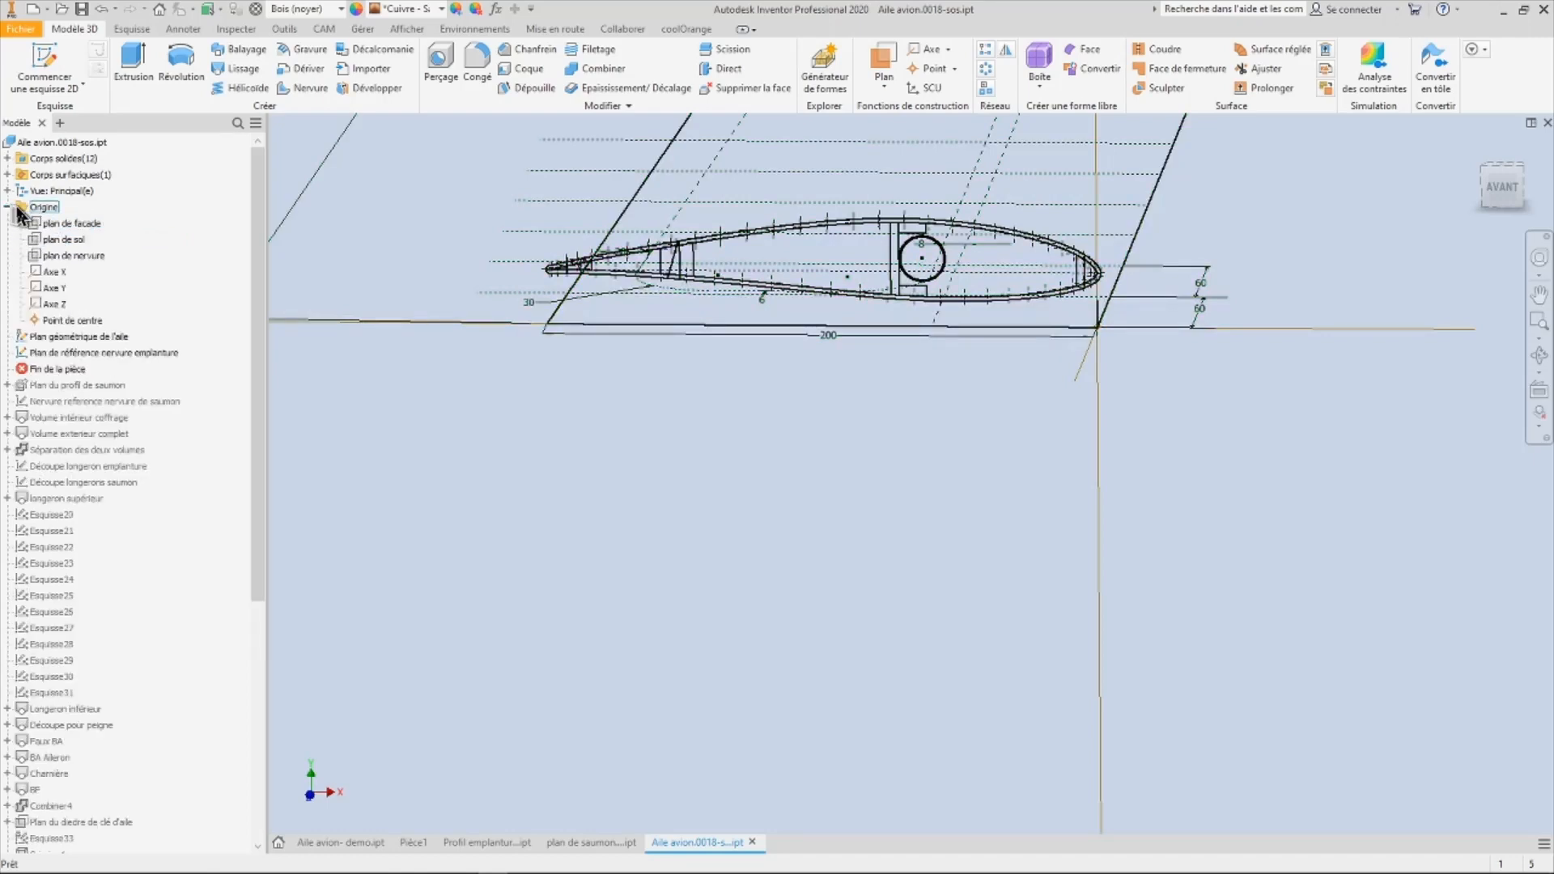
right_click(79, 263)
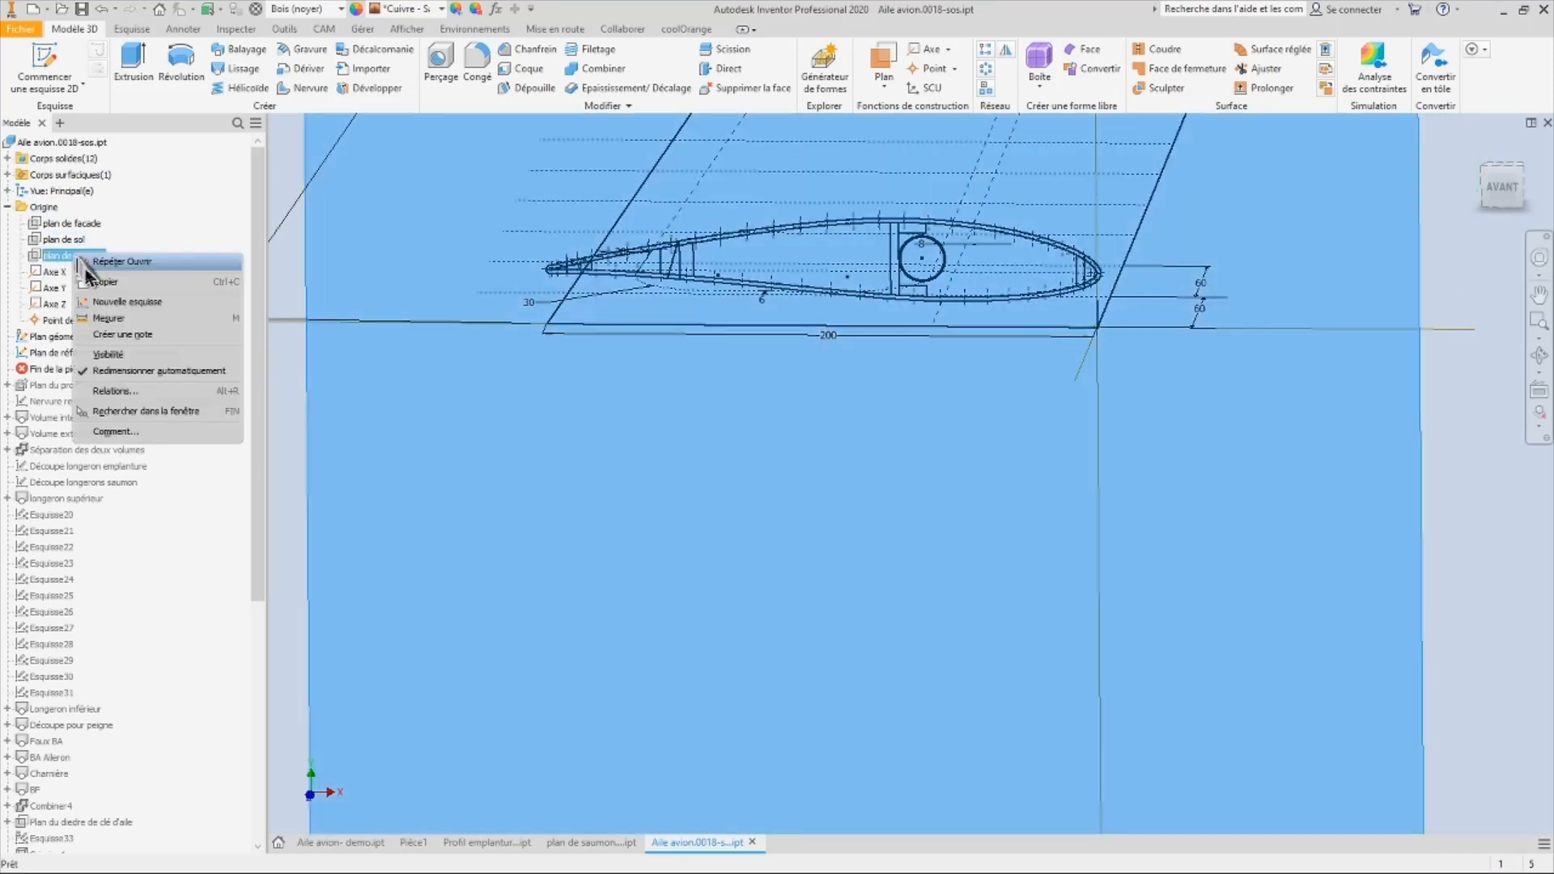
left_click(117, 363)
key("F6")
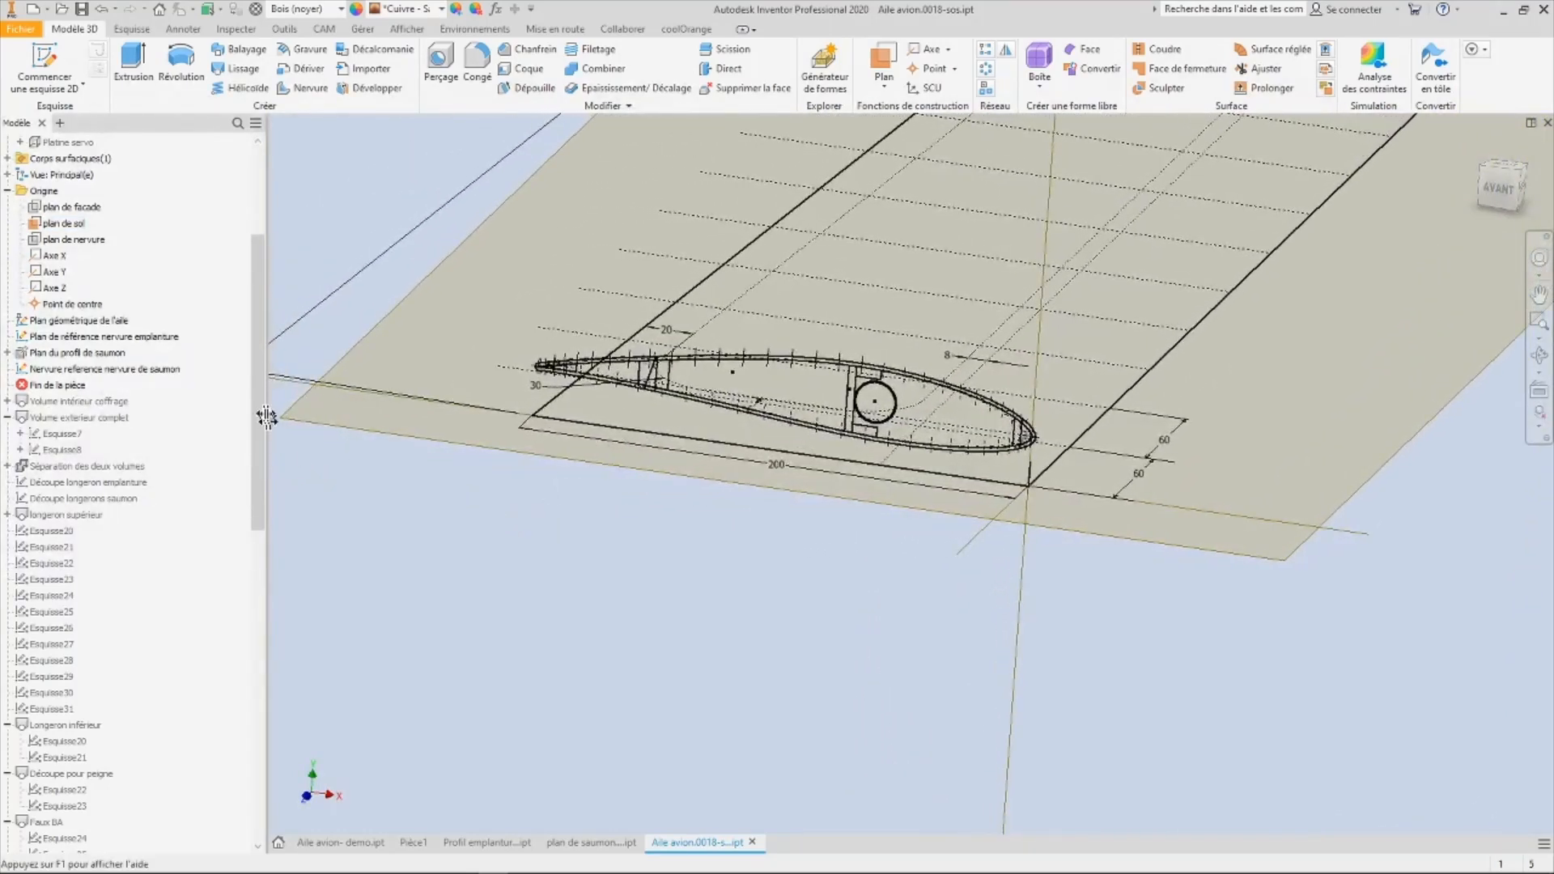
- Move the end-of-part marker below Séparation des deux volumes and display the Coffrage aile solid body
left_click_drag(261, 407, 262, 435)
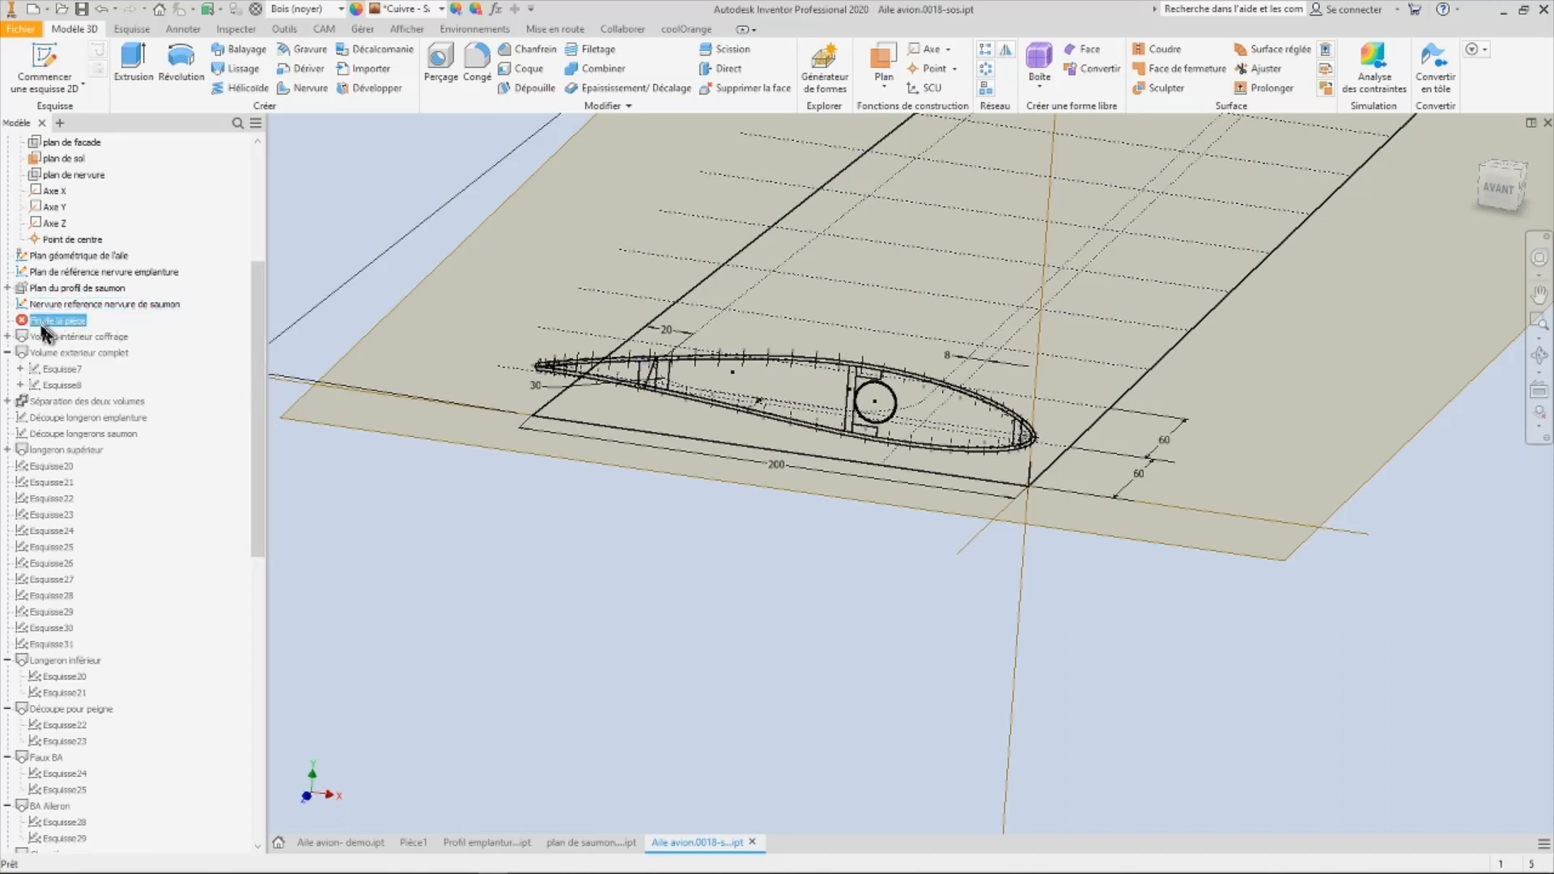
mouse_move(42, 327)
left_mouse_down()
mouse_move(31, 363)
mouse_move(47, 411)
left_mouse_up()
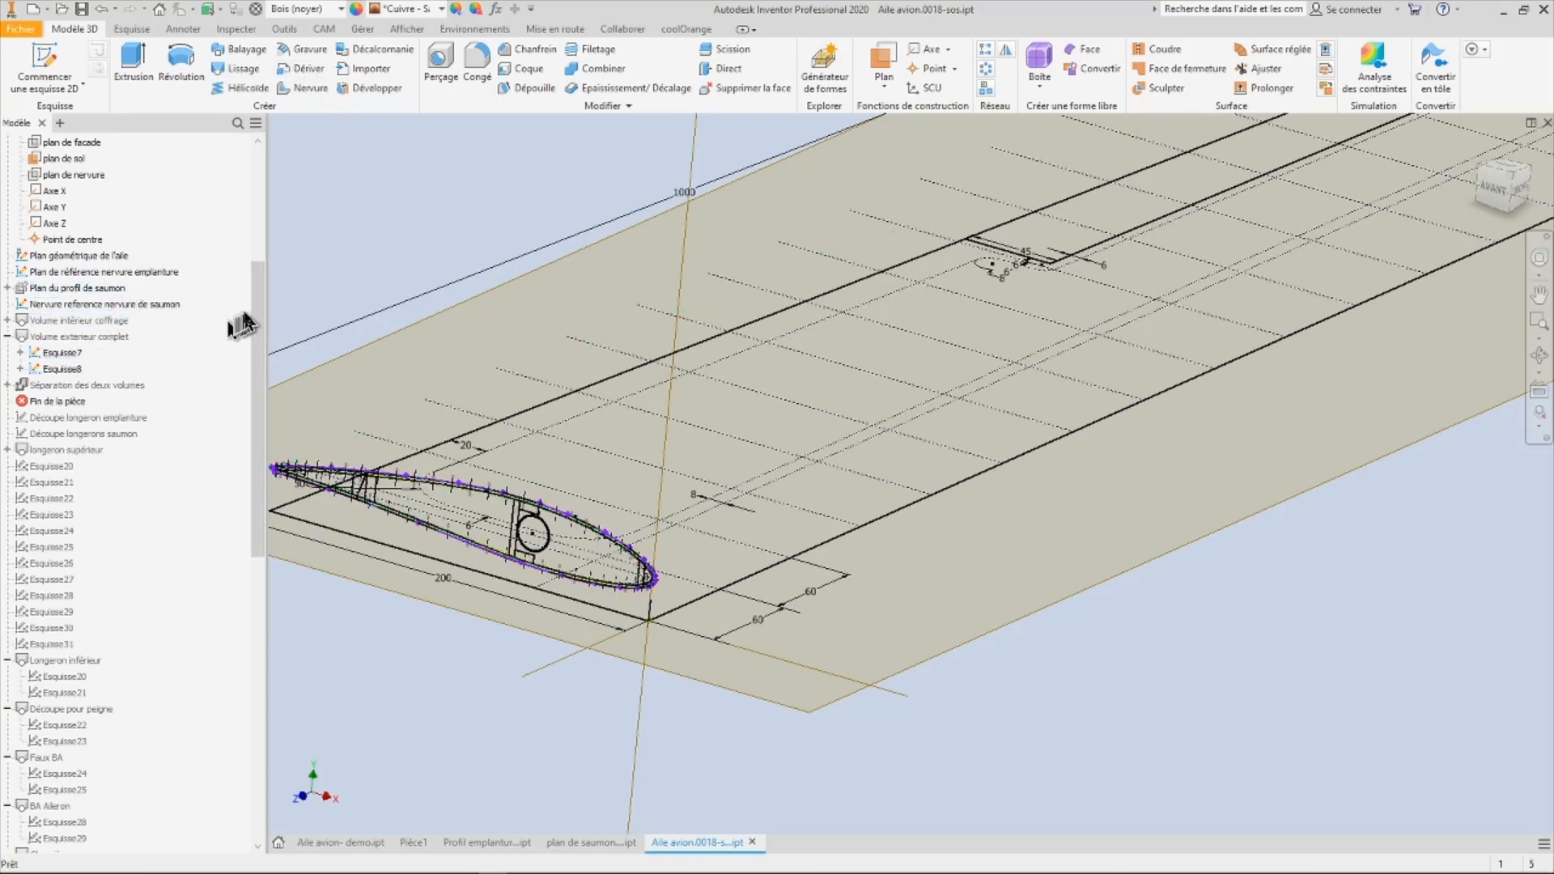
left_click_drag(261, 325, 265, 195)
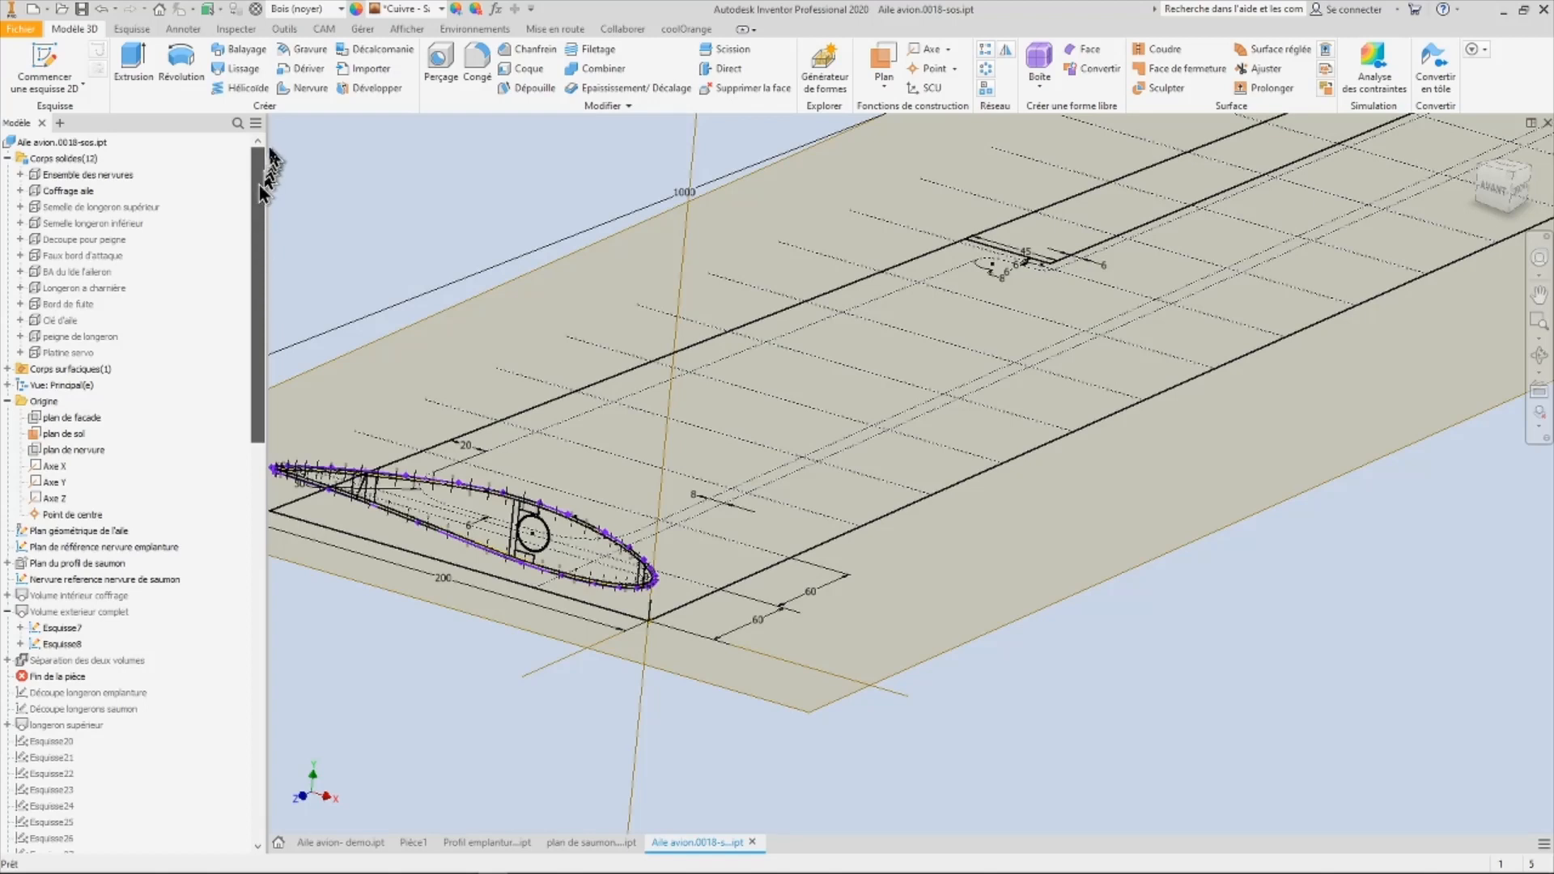
right_click(74, 193)
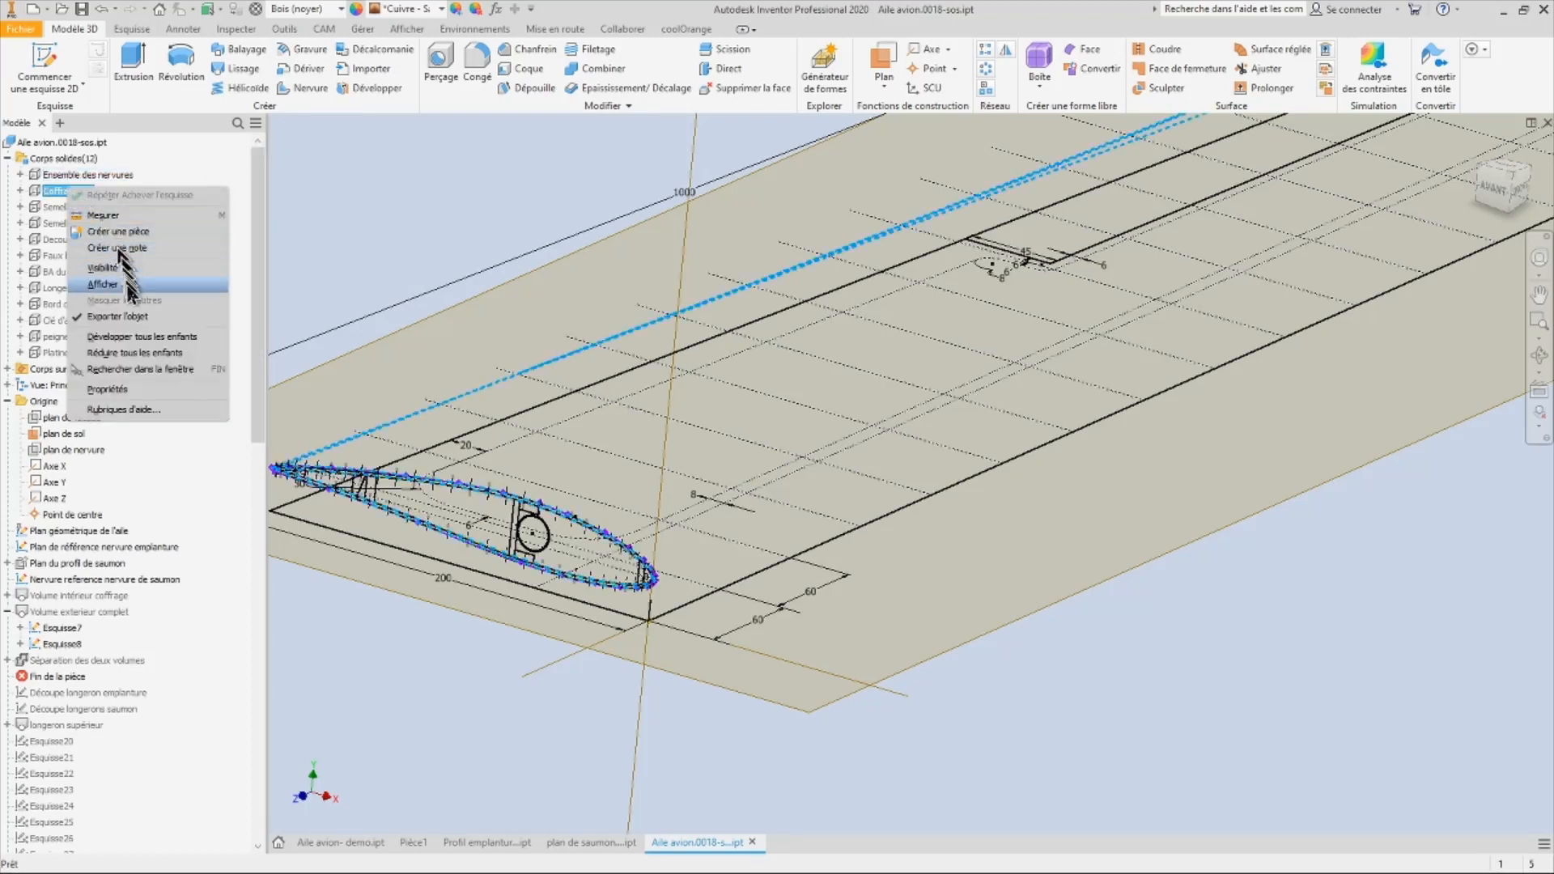
left_click(127, 285)
scroll(486, 461, "down", 2)
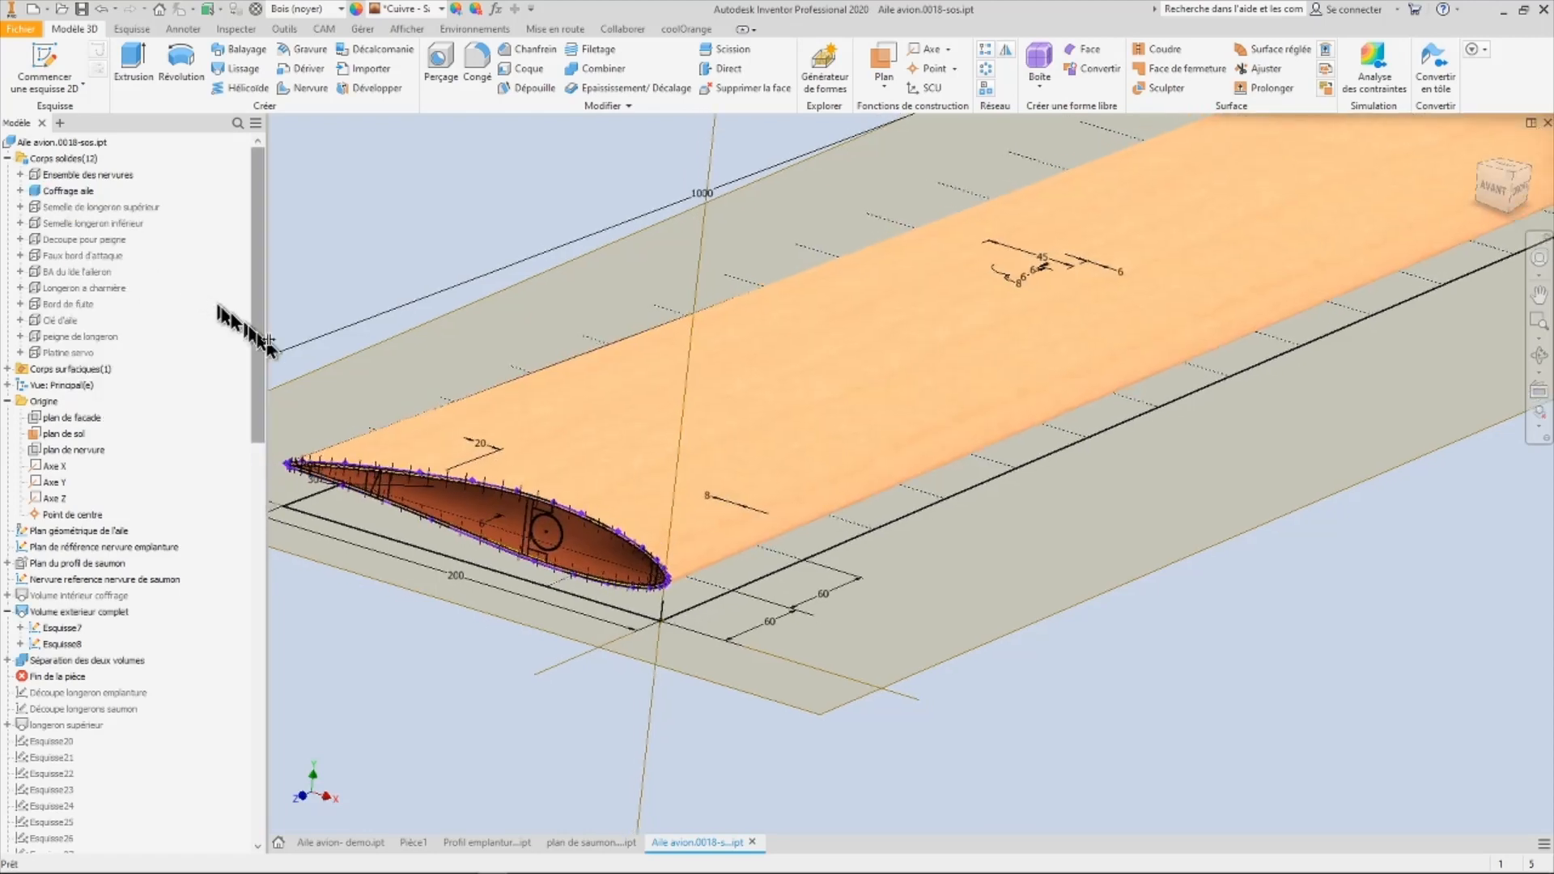
scroll(609, 485, "down", 4)
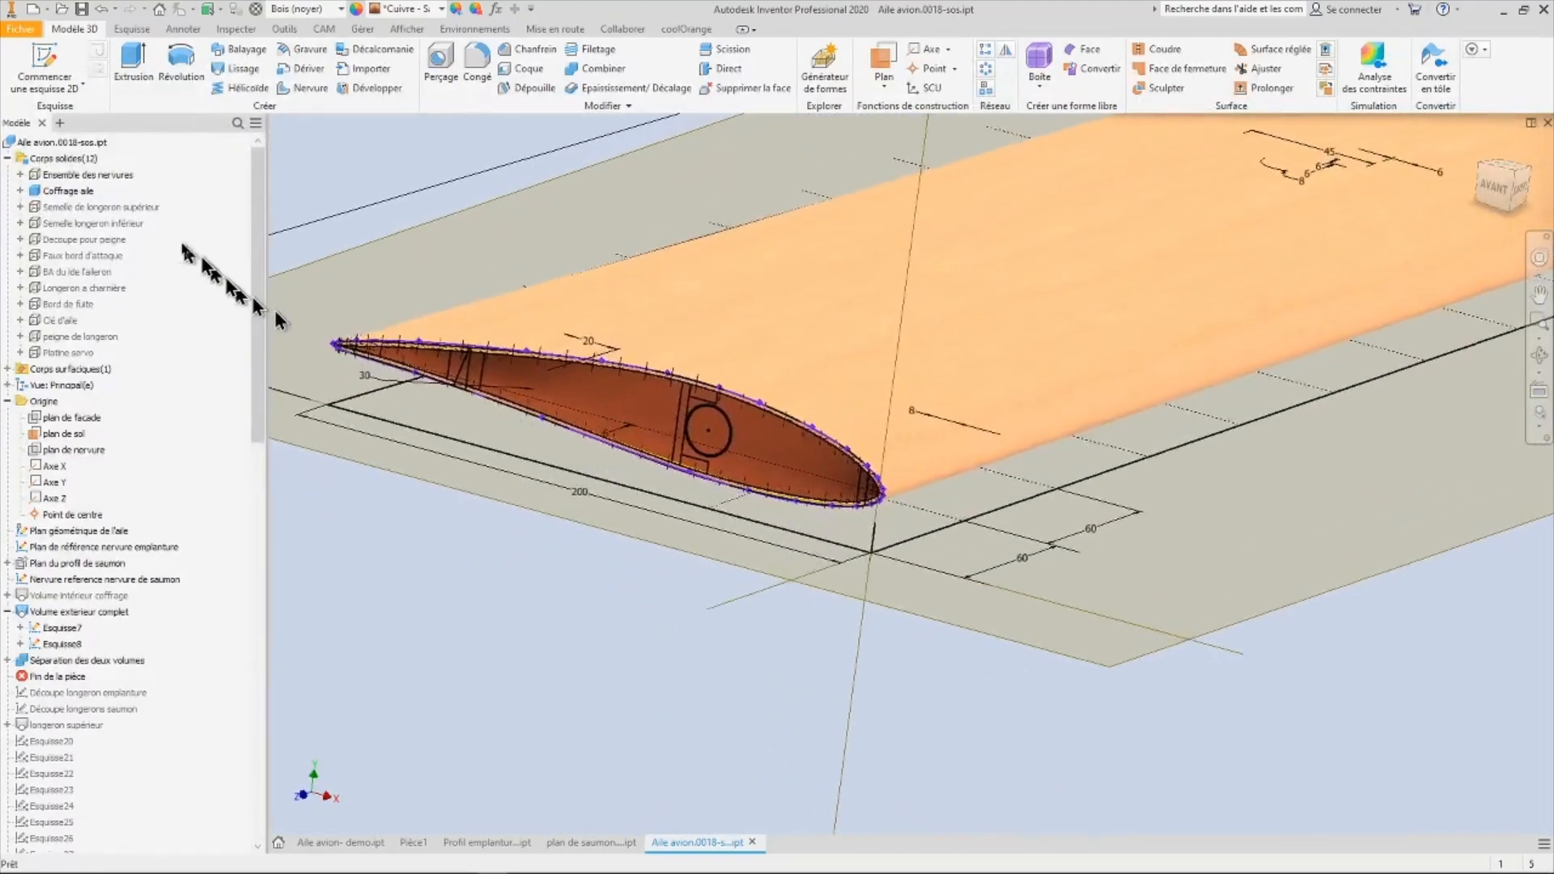
- Display the Ensemble des nervures solid body inside the wing skin and look closely at the root end
left_click(69, 208)
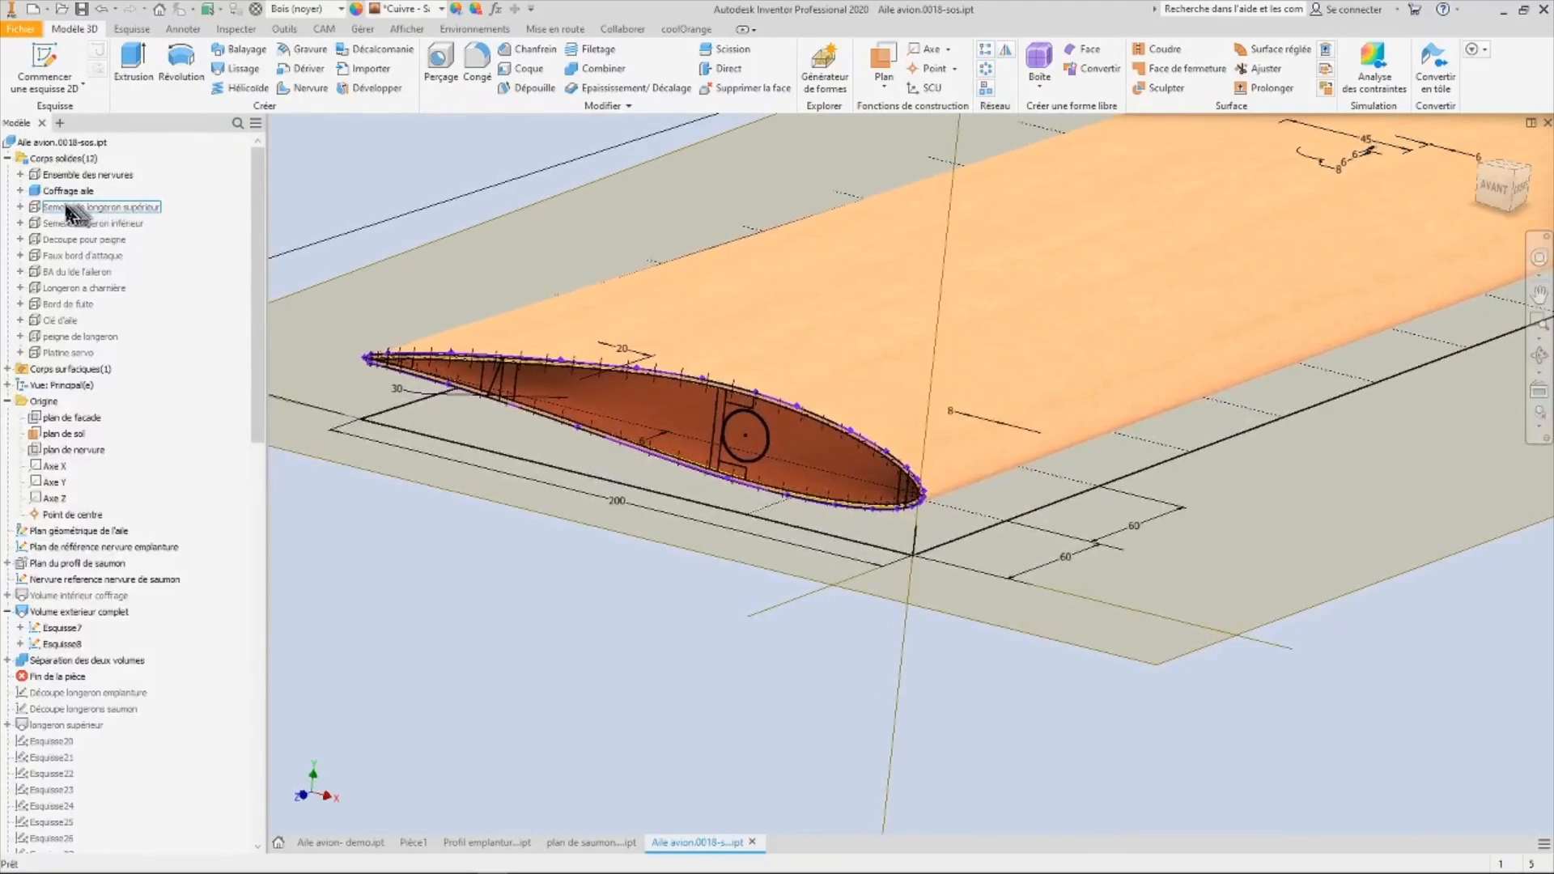
right_click(63, 174)
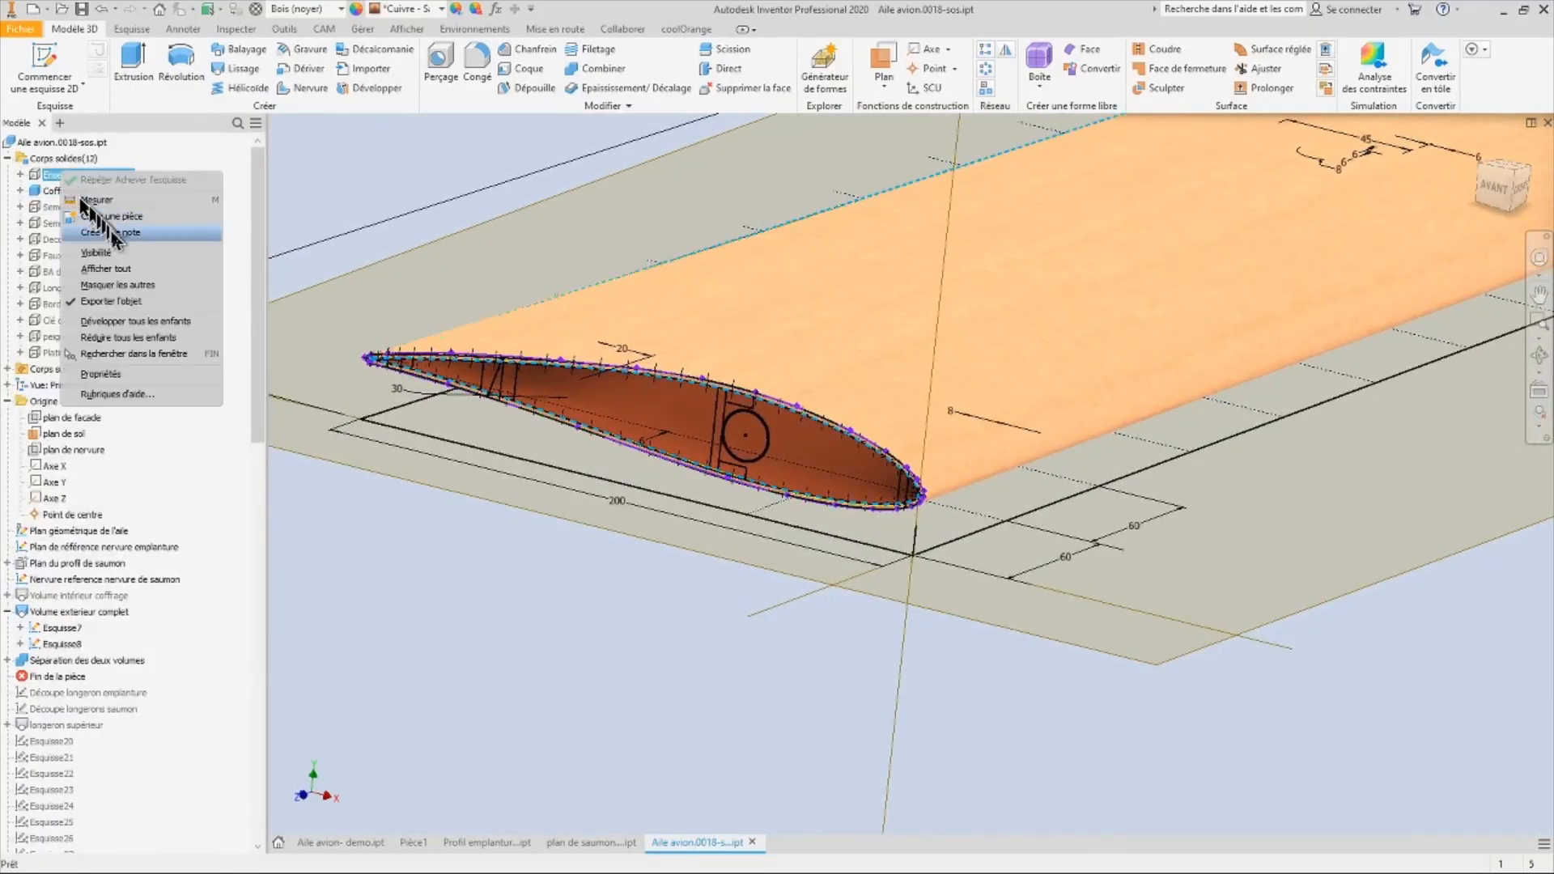
left_click(115, 252)
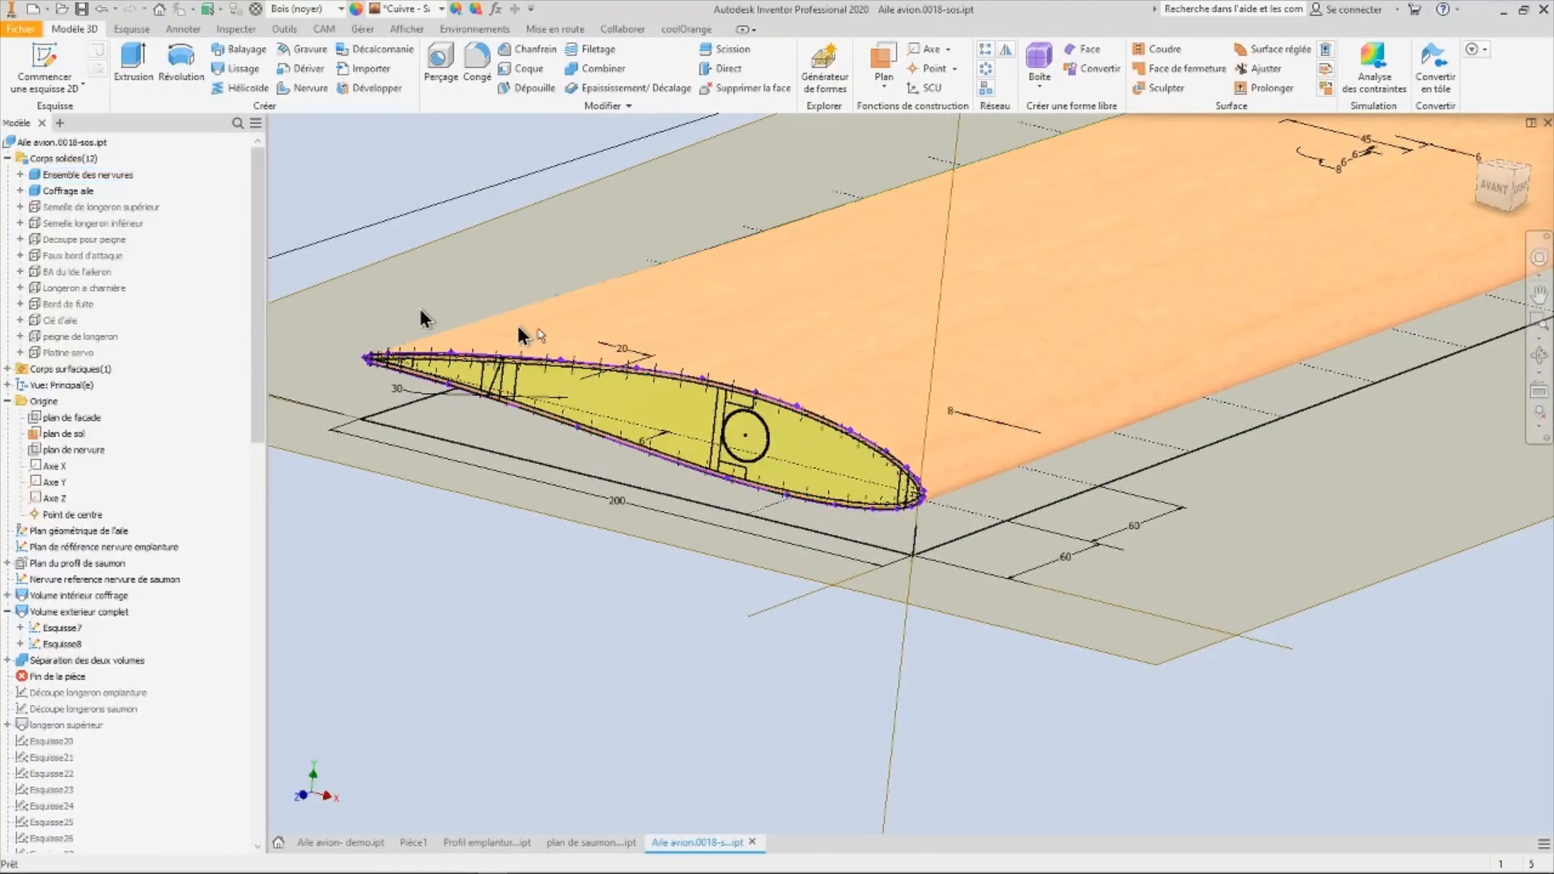
scroll(671, 409, "down", 2)
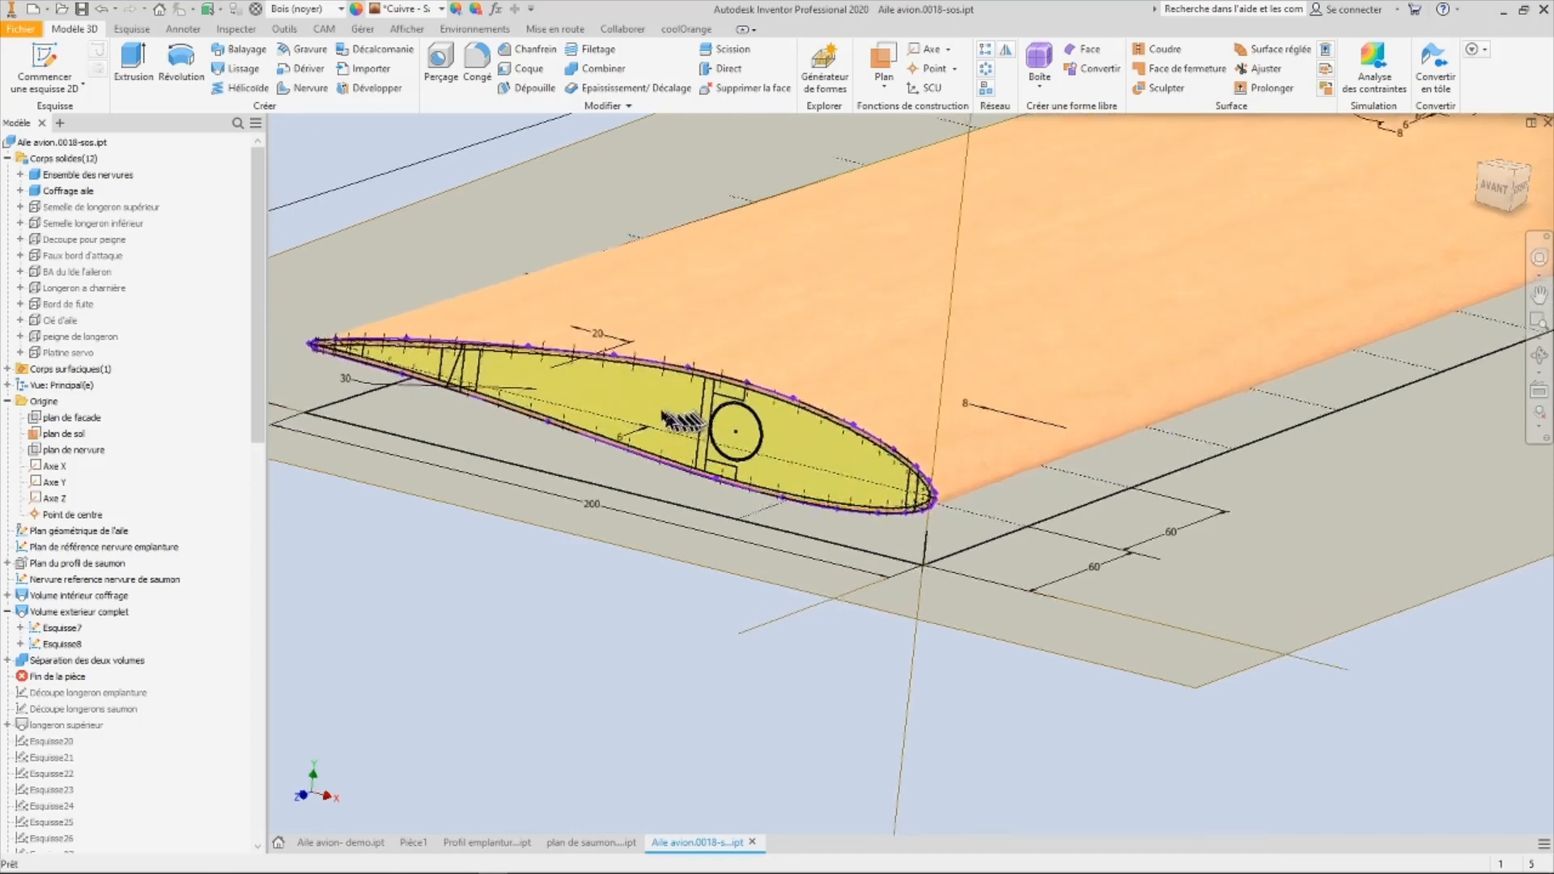
scroll(697, 372, "down", 2)
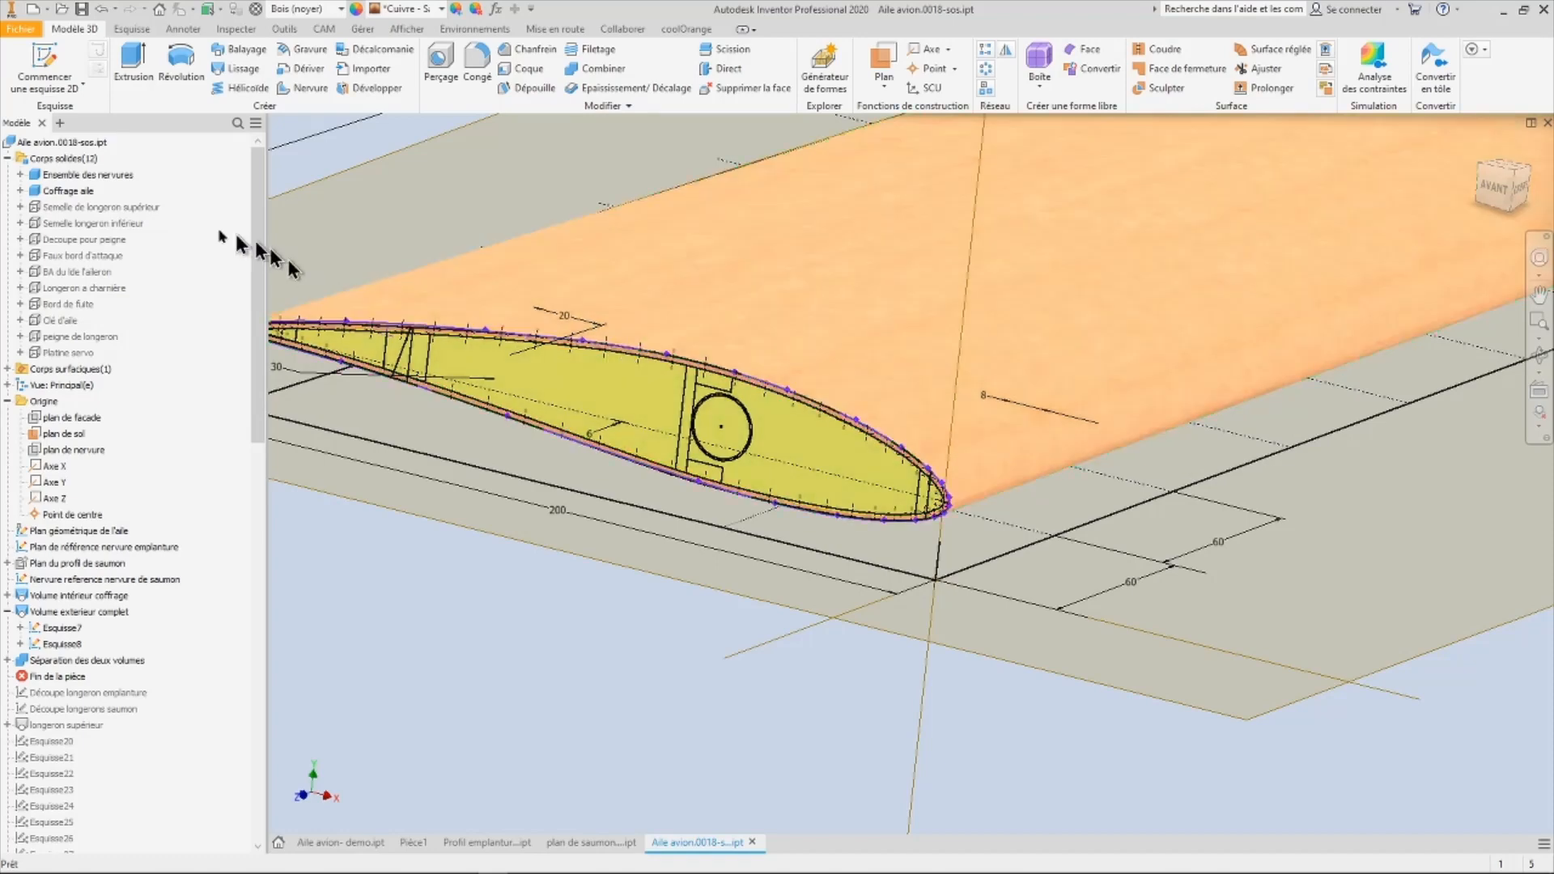
- Hide the Ensemble des nervures and Coffrage aile solid bodies, and redisplay only Ensemble des nervures
right_click(72, 180)
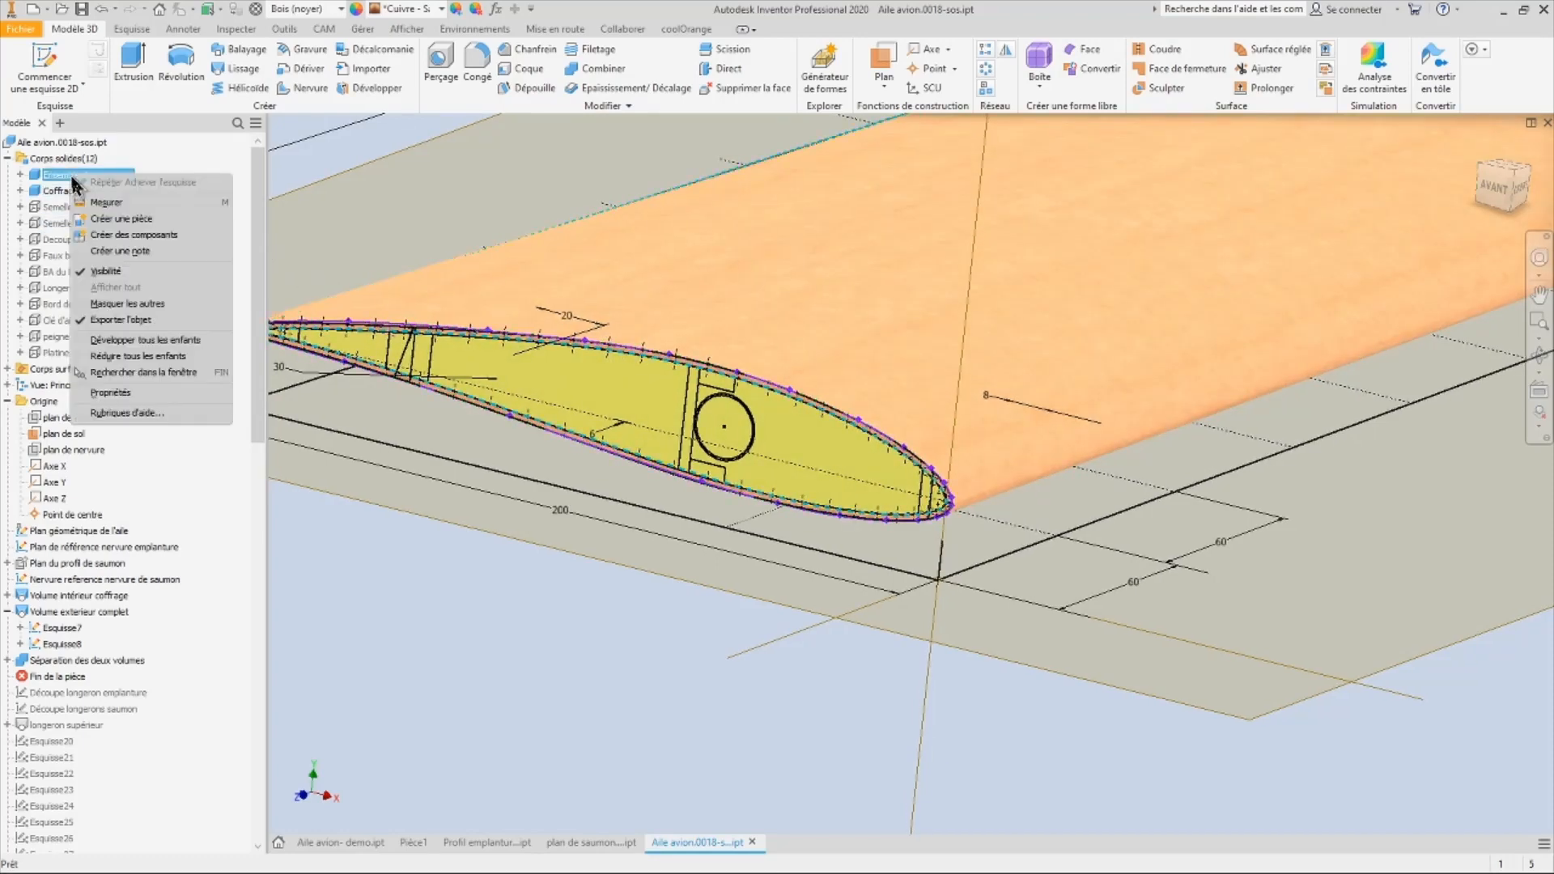
left_click(111, 275)
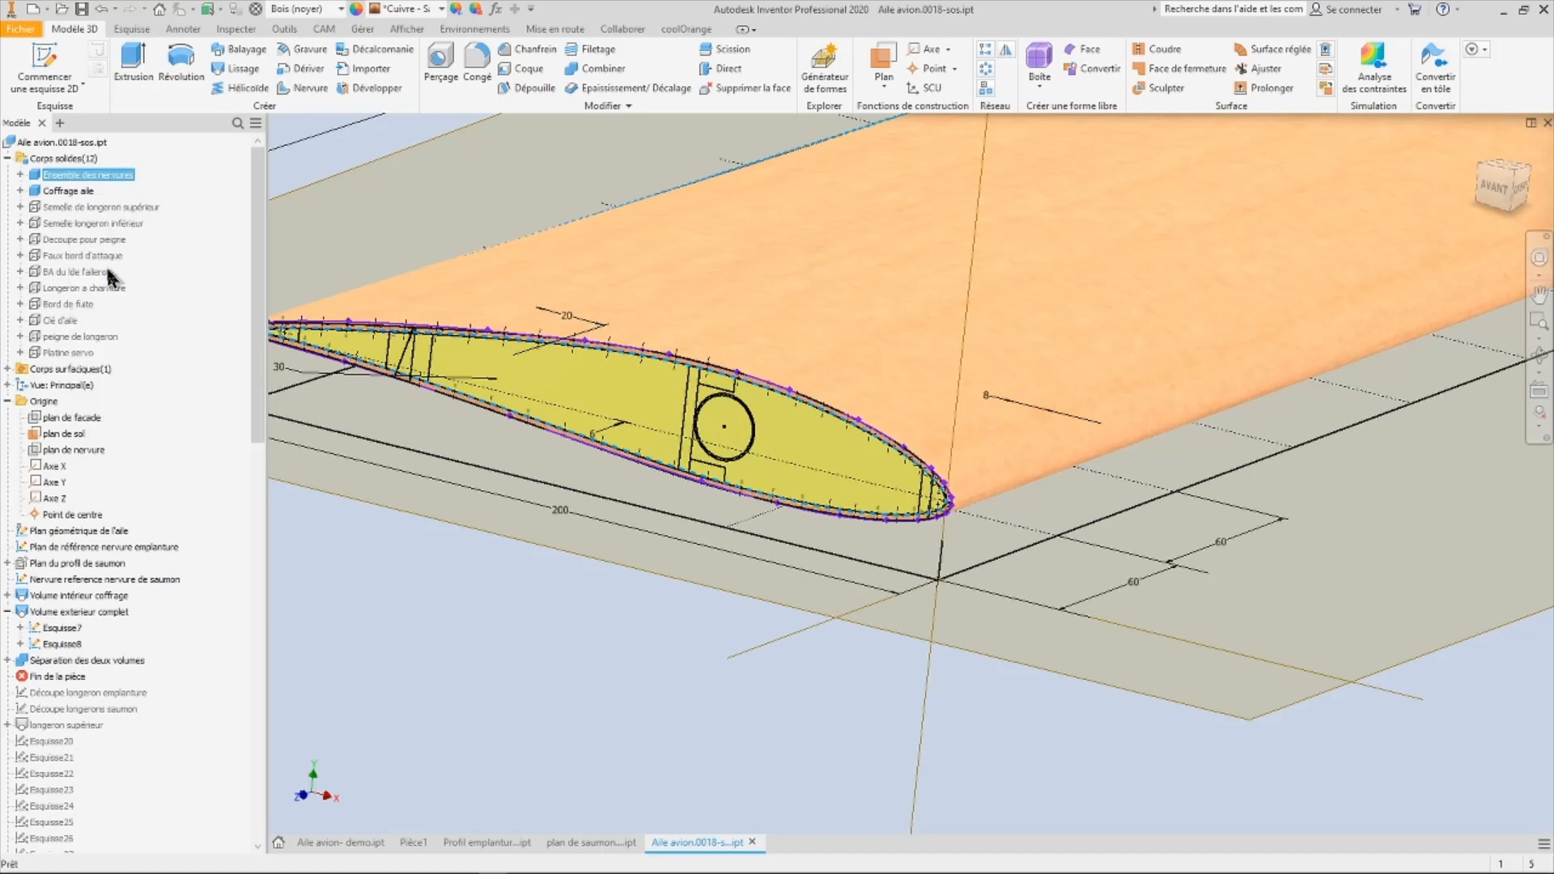
right_click(64, 192)
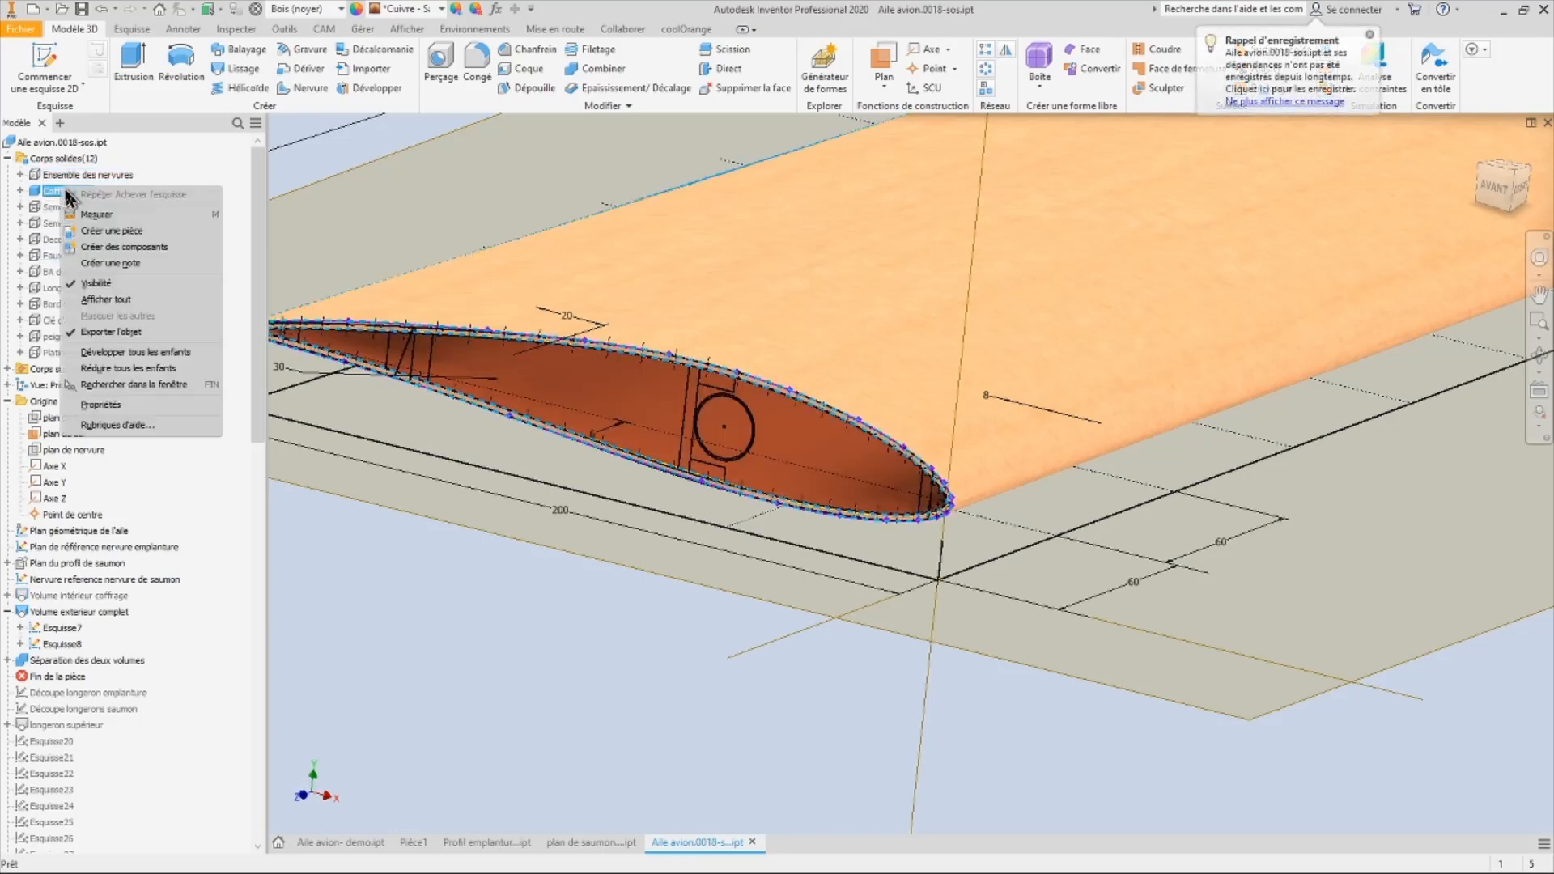
left_click(114, 285)
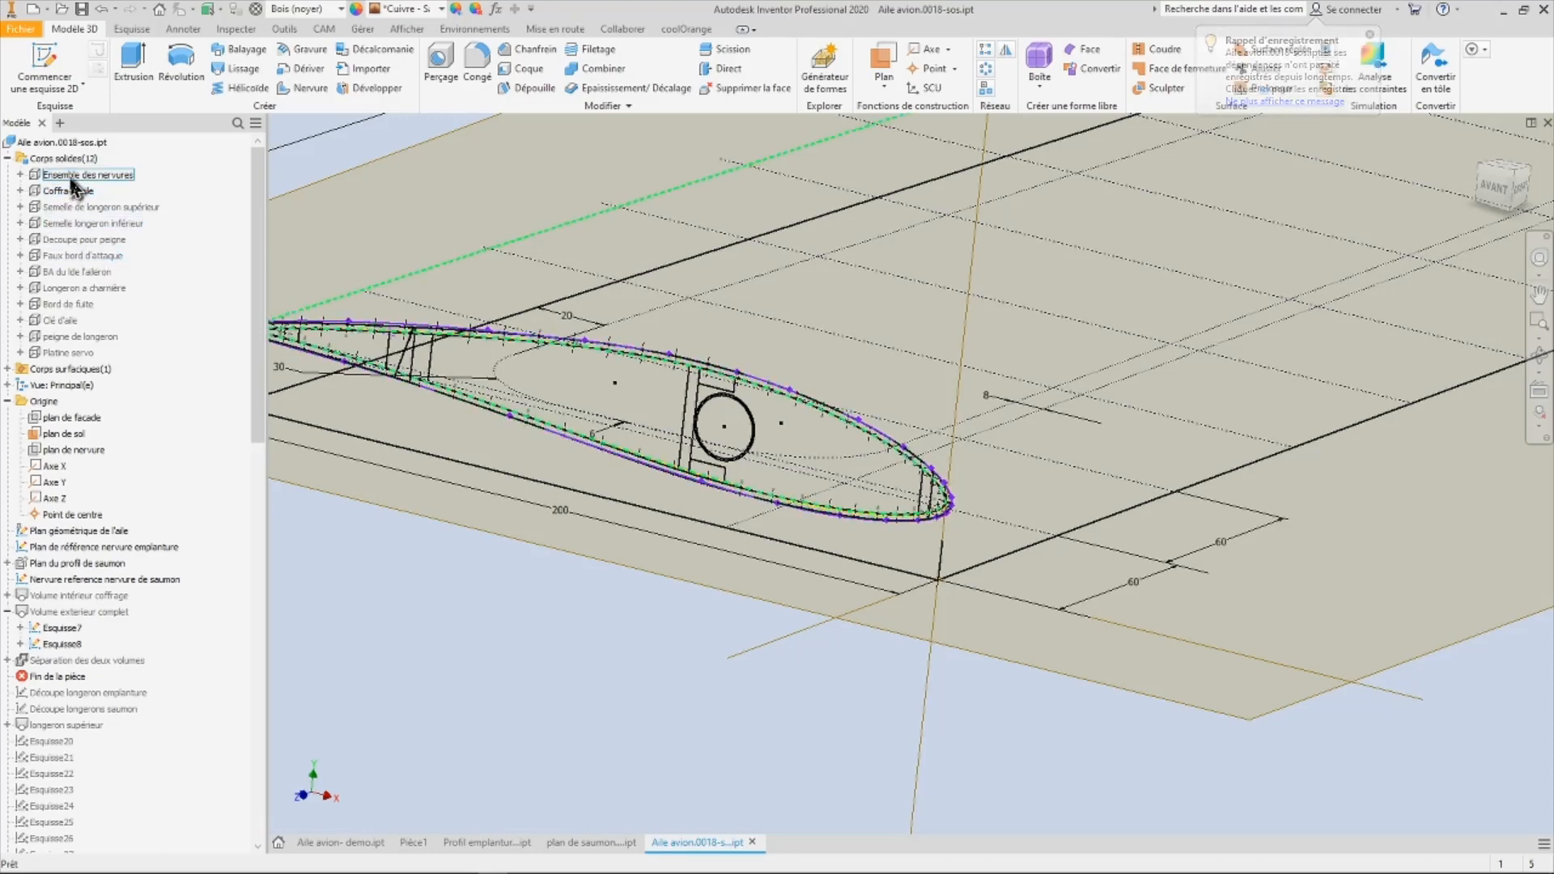
right_click(71, 175)
left_click(105, 253)
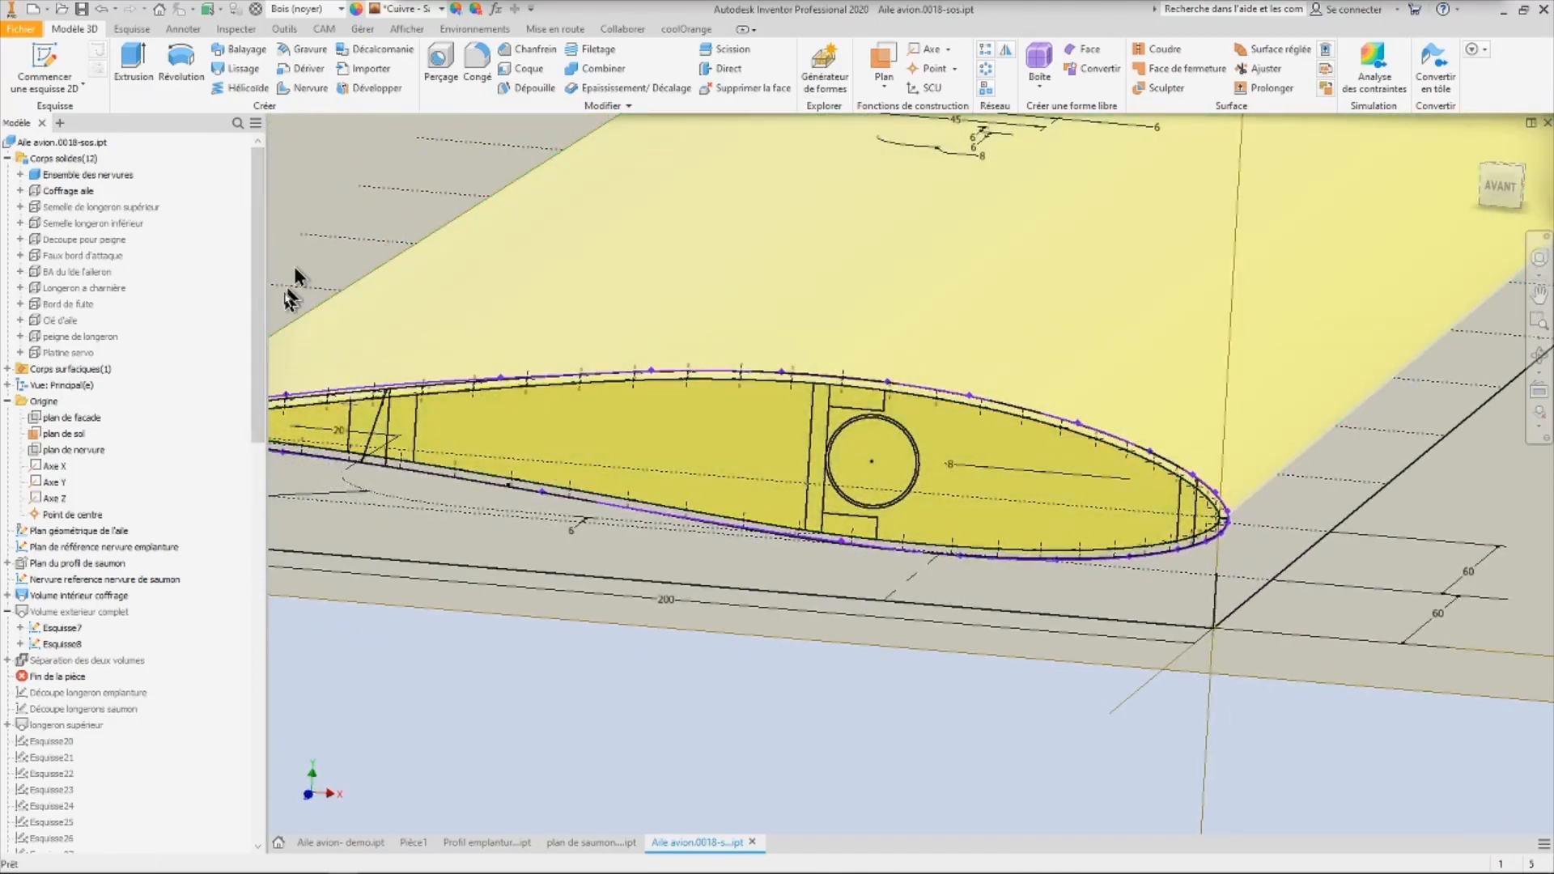
- Move the end-of-part marker below Esquisse31 and hide the Ensemble des nervures solid body
left_click_drag(259, 364, 230, 490)
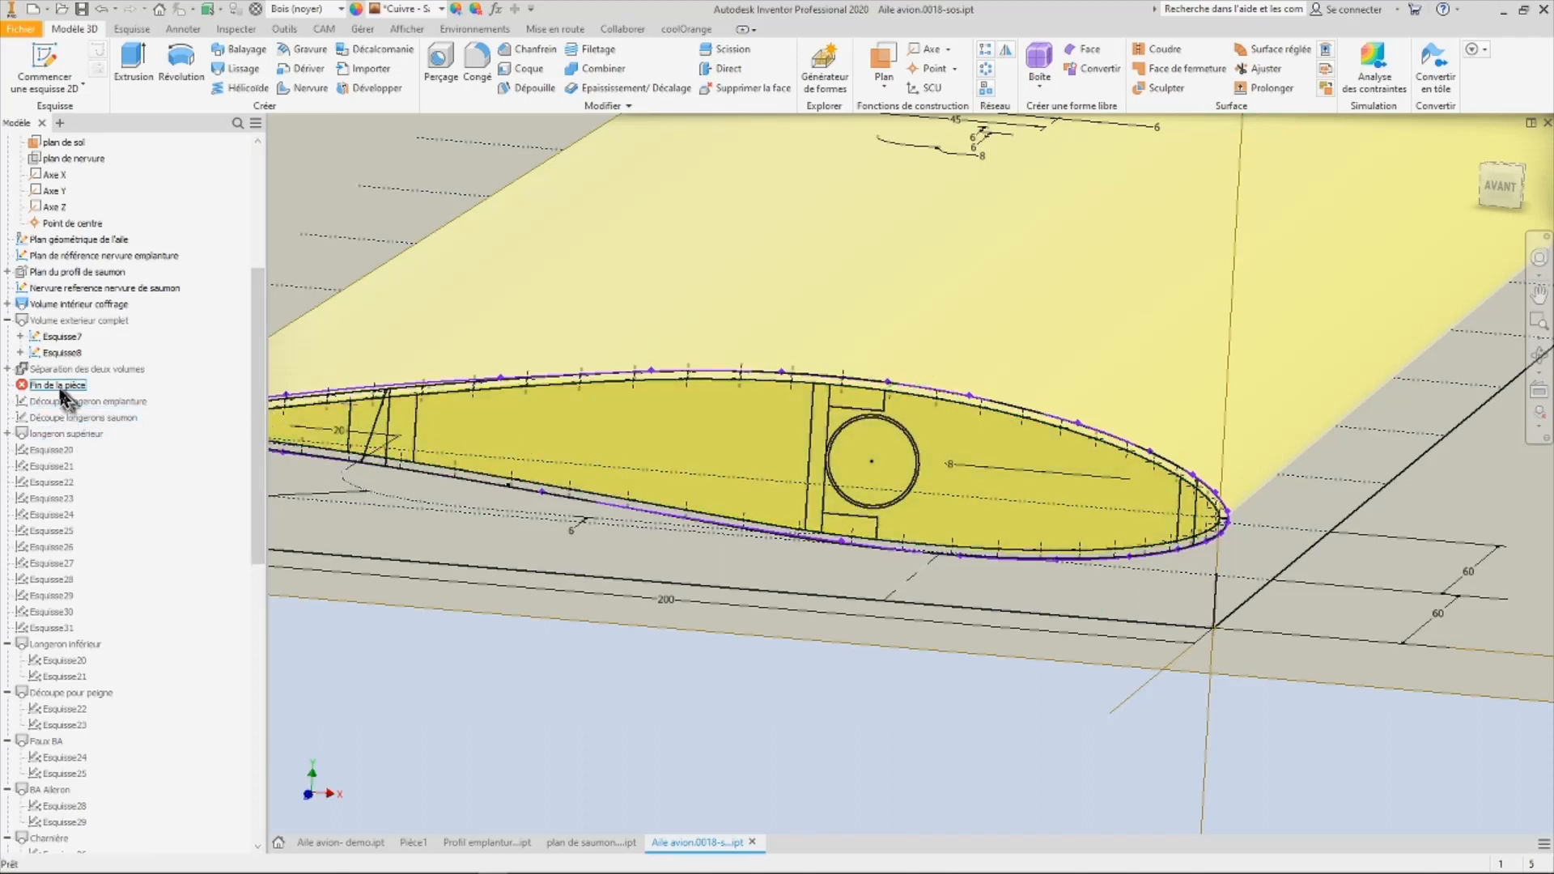
left_click_drag(63, 407, 32, 633)
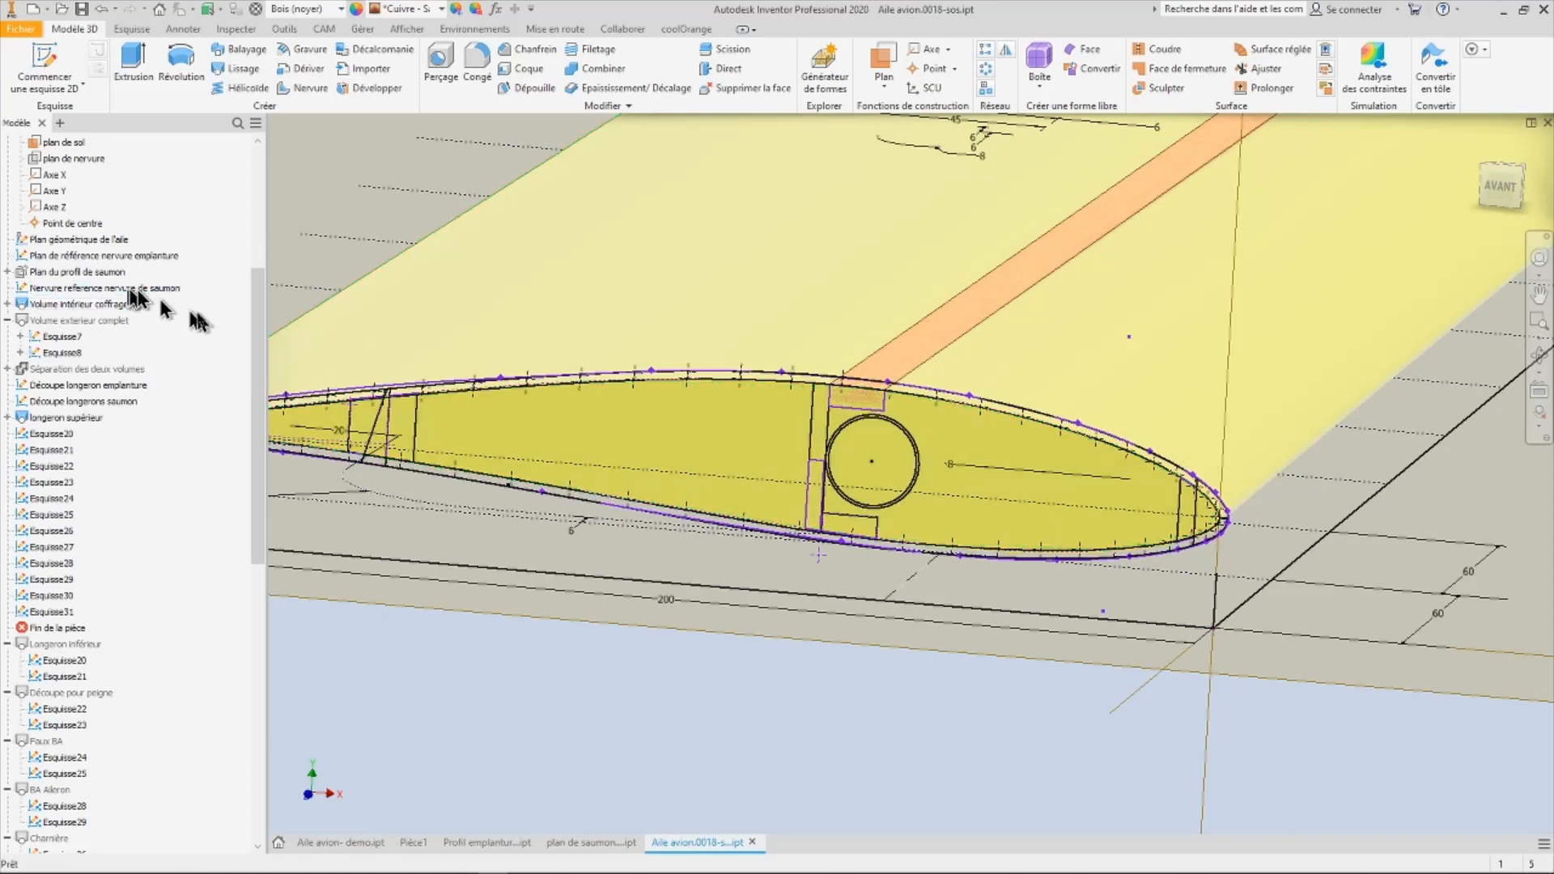
left_click_drag(257, 303, 253, 158)
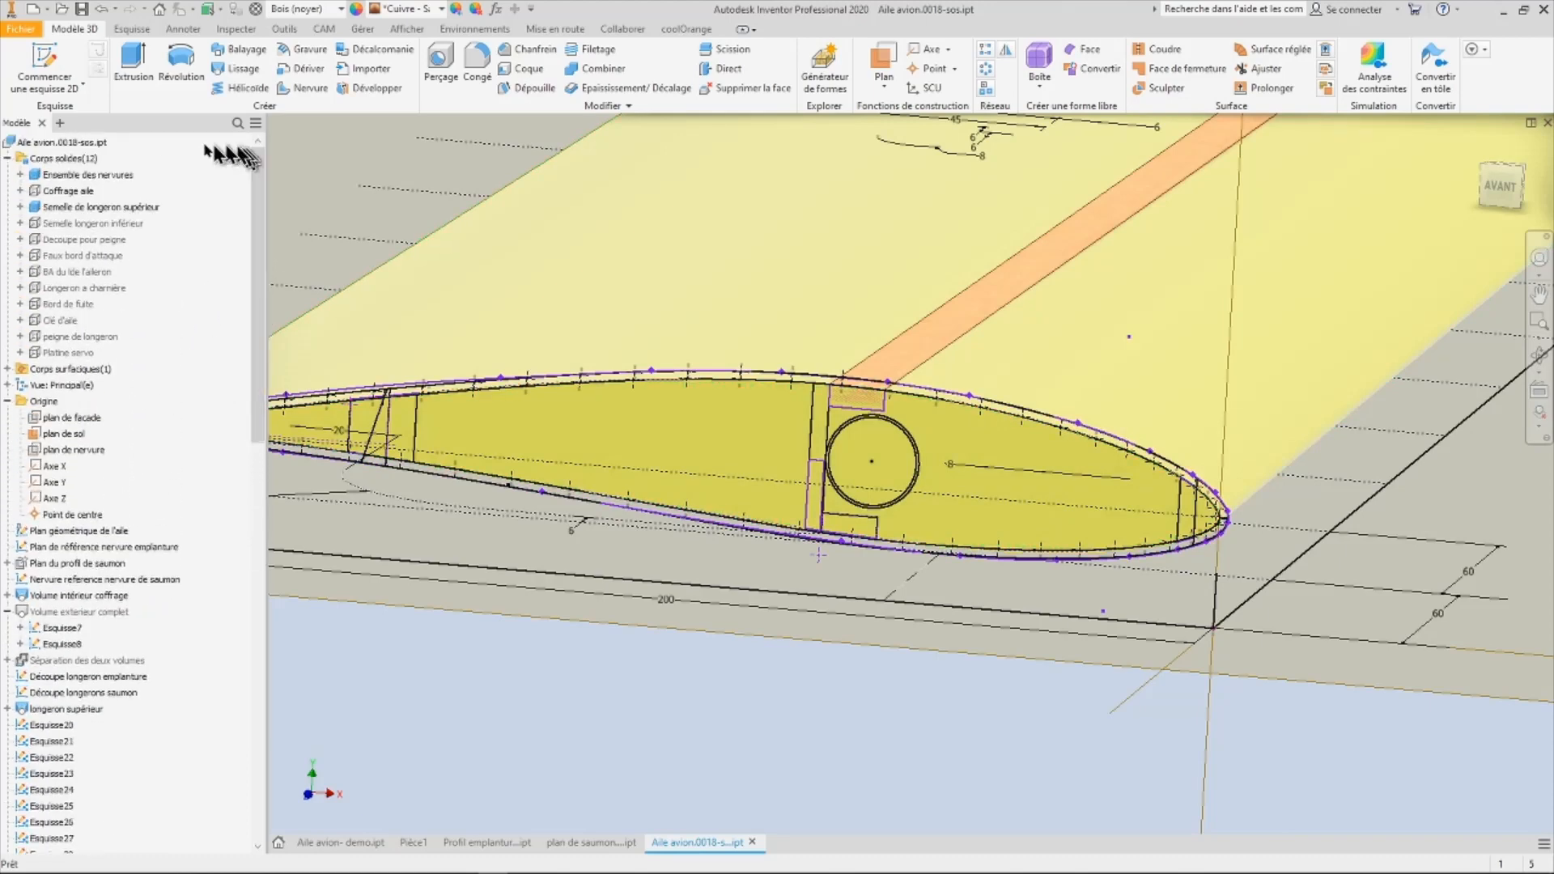
right_click(99, 186)
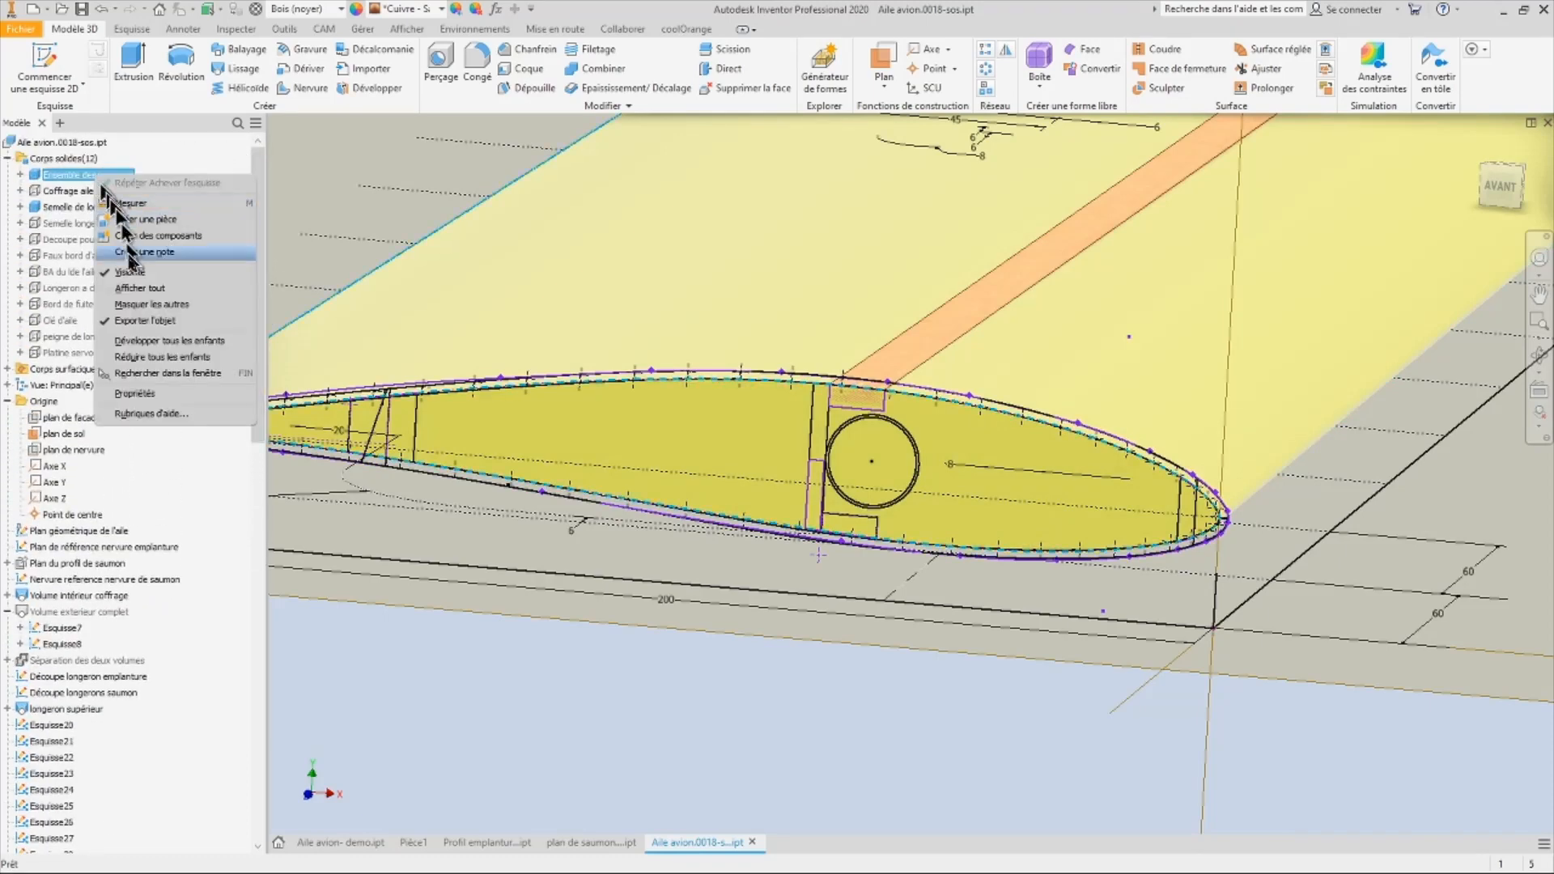
left_click(144, 279)
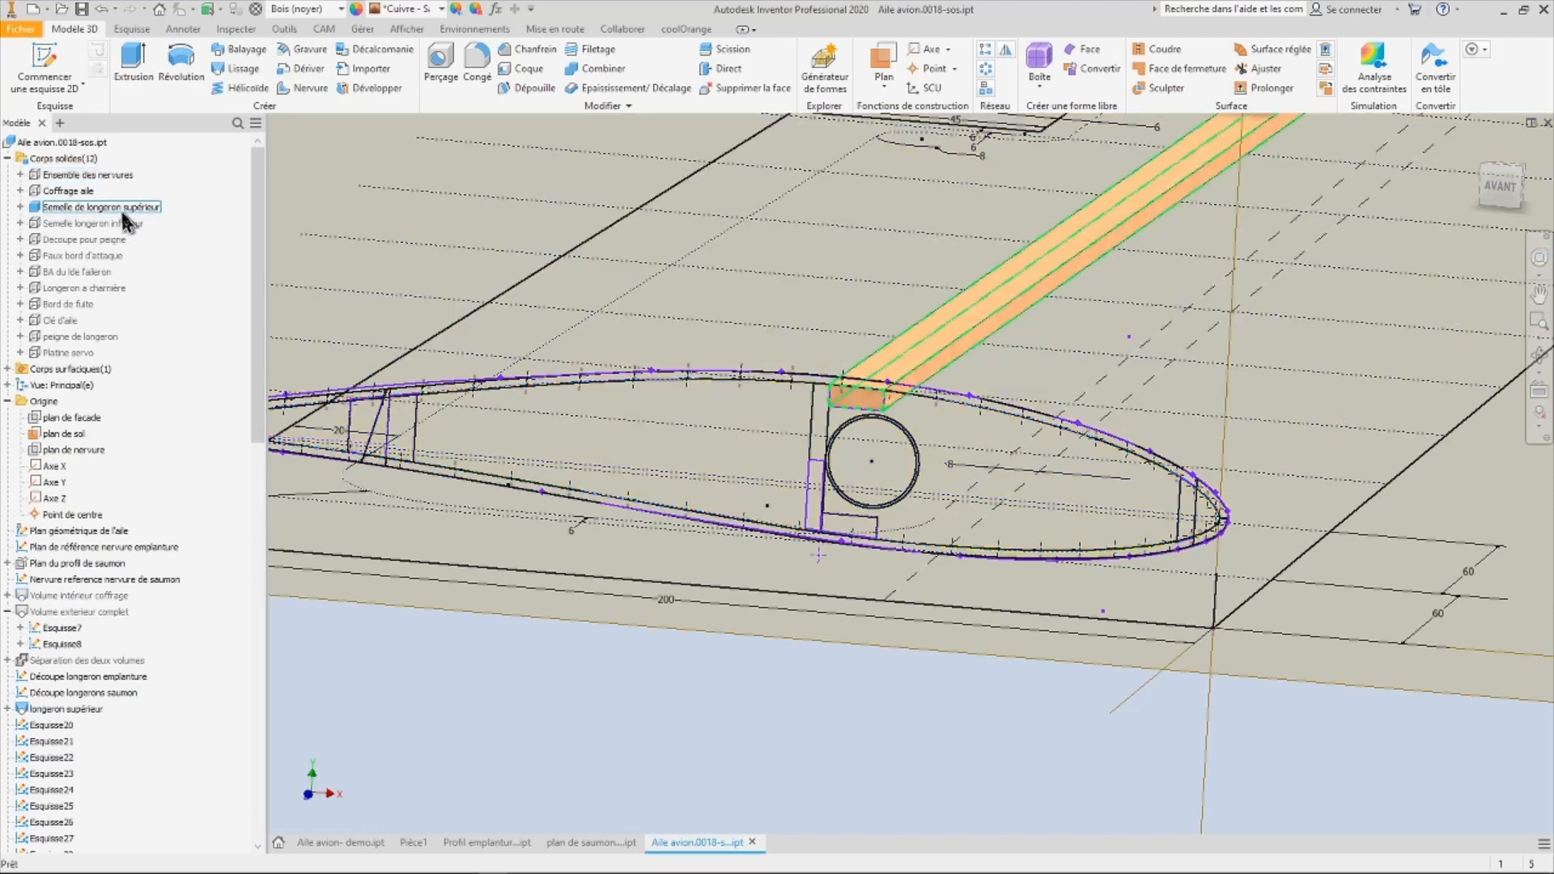
- Move the end-of-part marker further down the feature history, below Combiner4 le bloc central et les baguettes
right_click(105, 224)
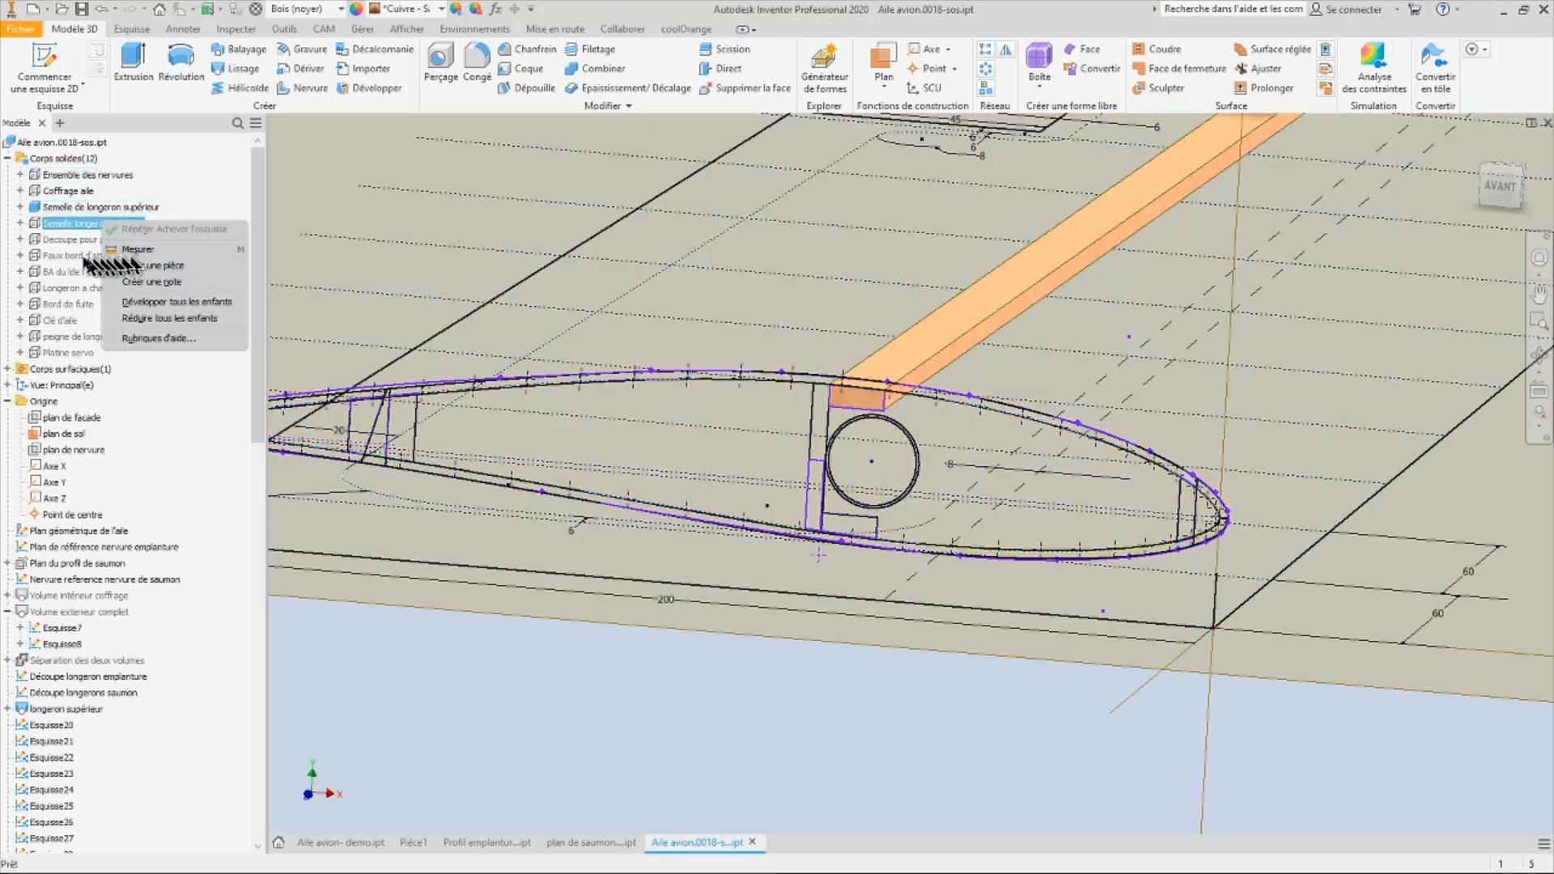
left_click(77, 257)
scroll(129, 324, "down", 10)
scroll(844, 437, "down", 4)
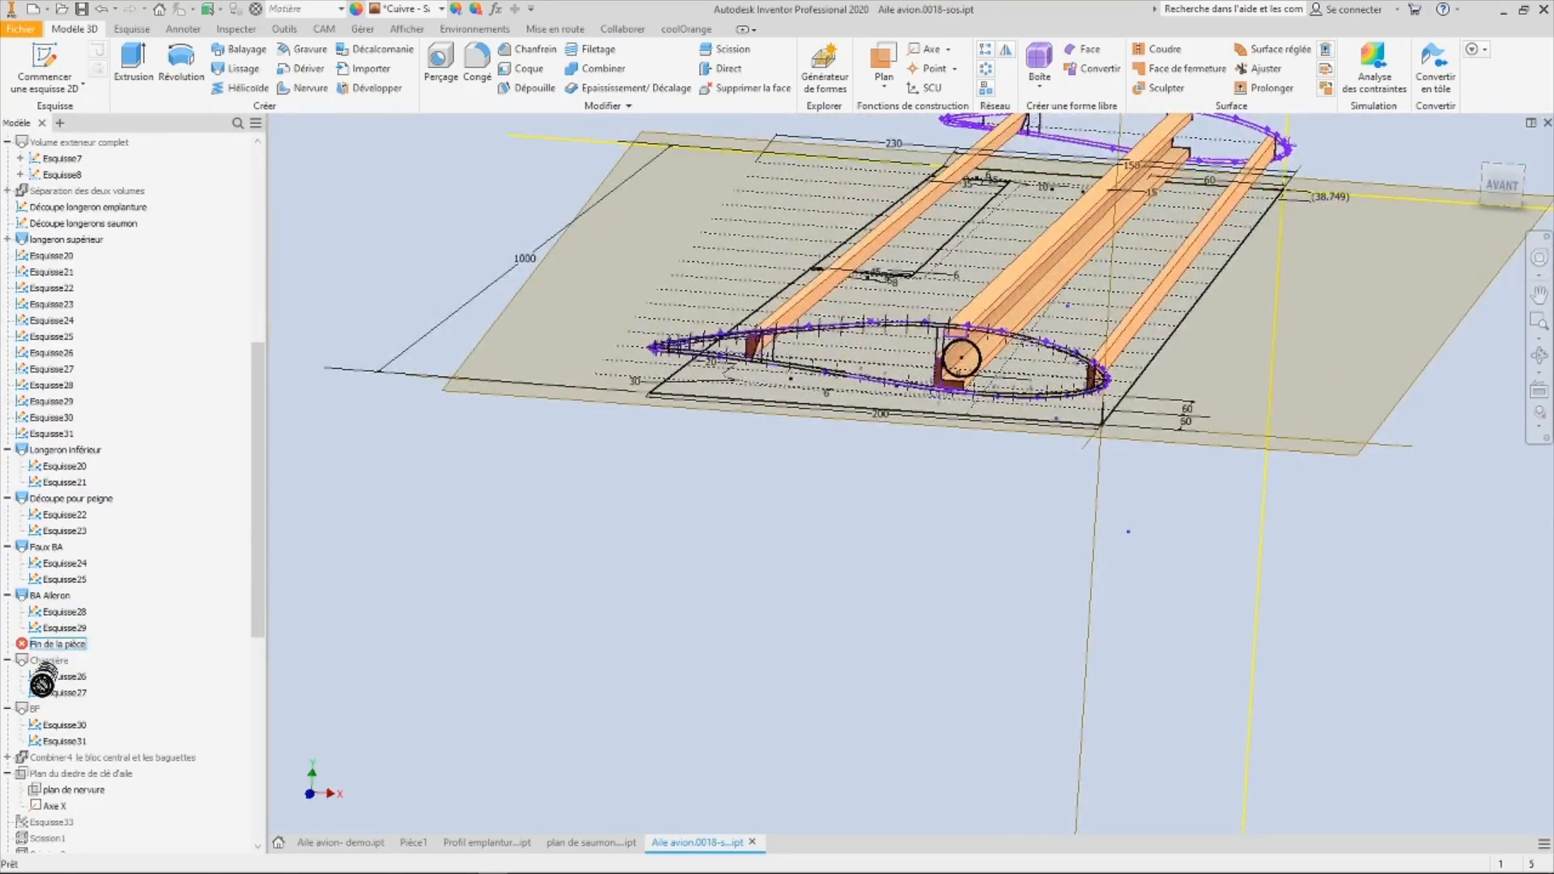
left_click_drag(41, 716, 42, 728)
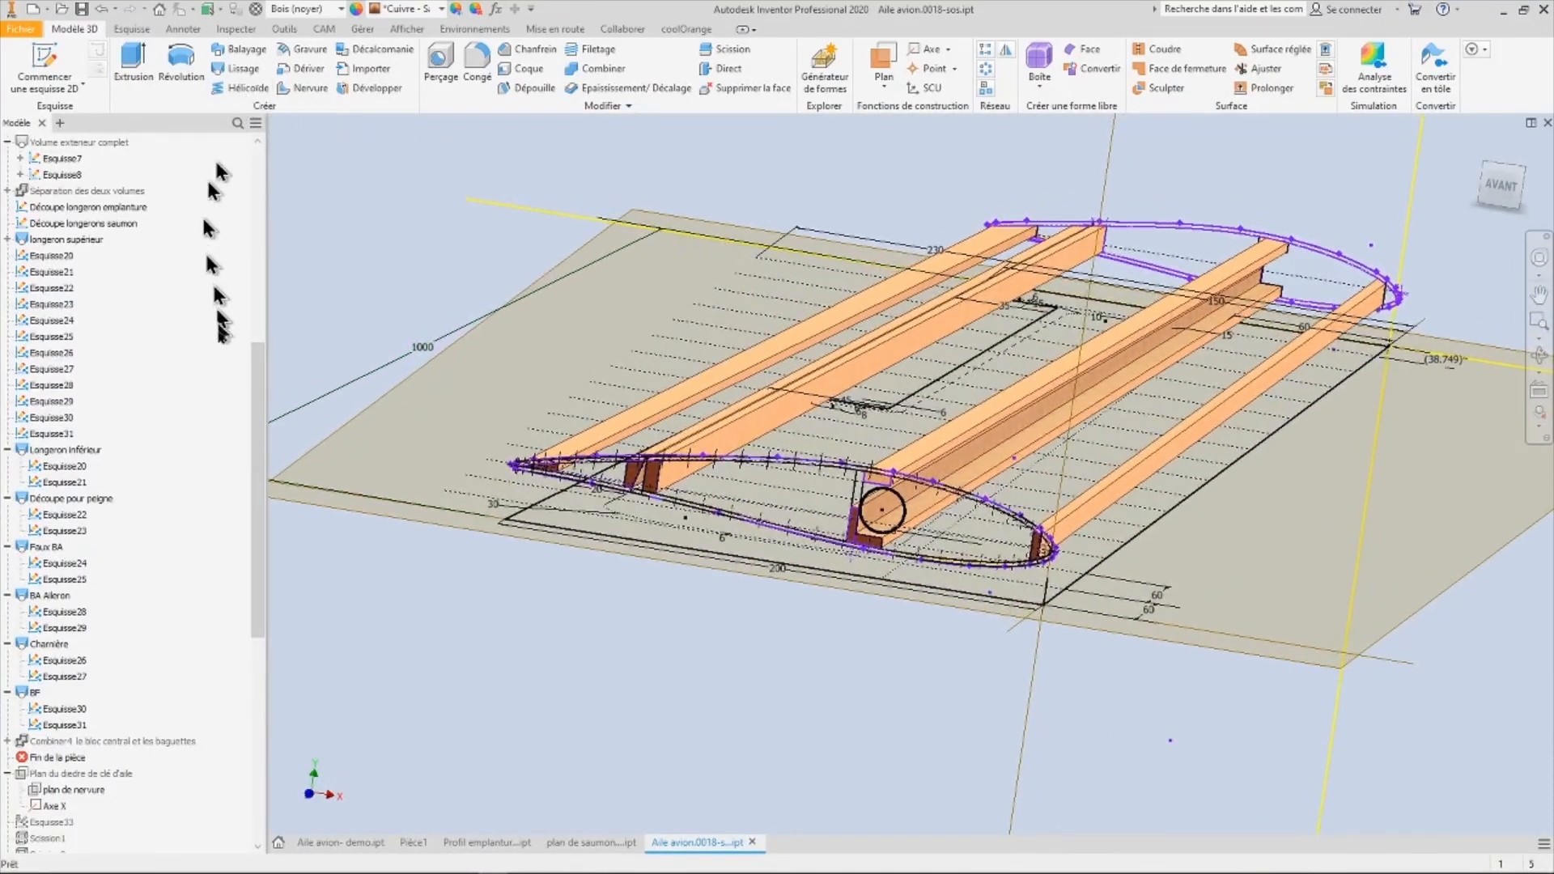
- Display the Coffrage aile solid body and inspect how the spars fit inside it from the root end
left_click_drag(256, 398, 261, 203)
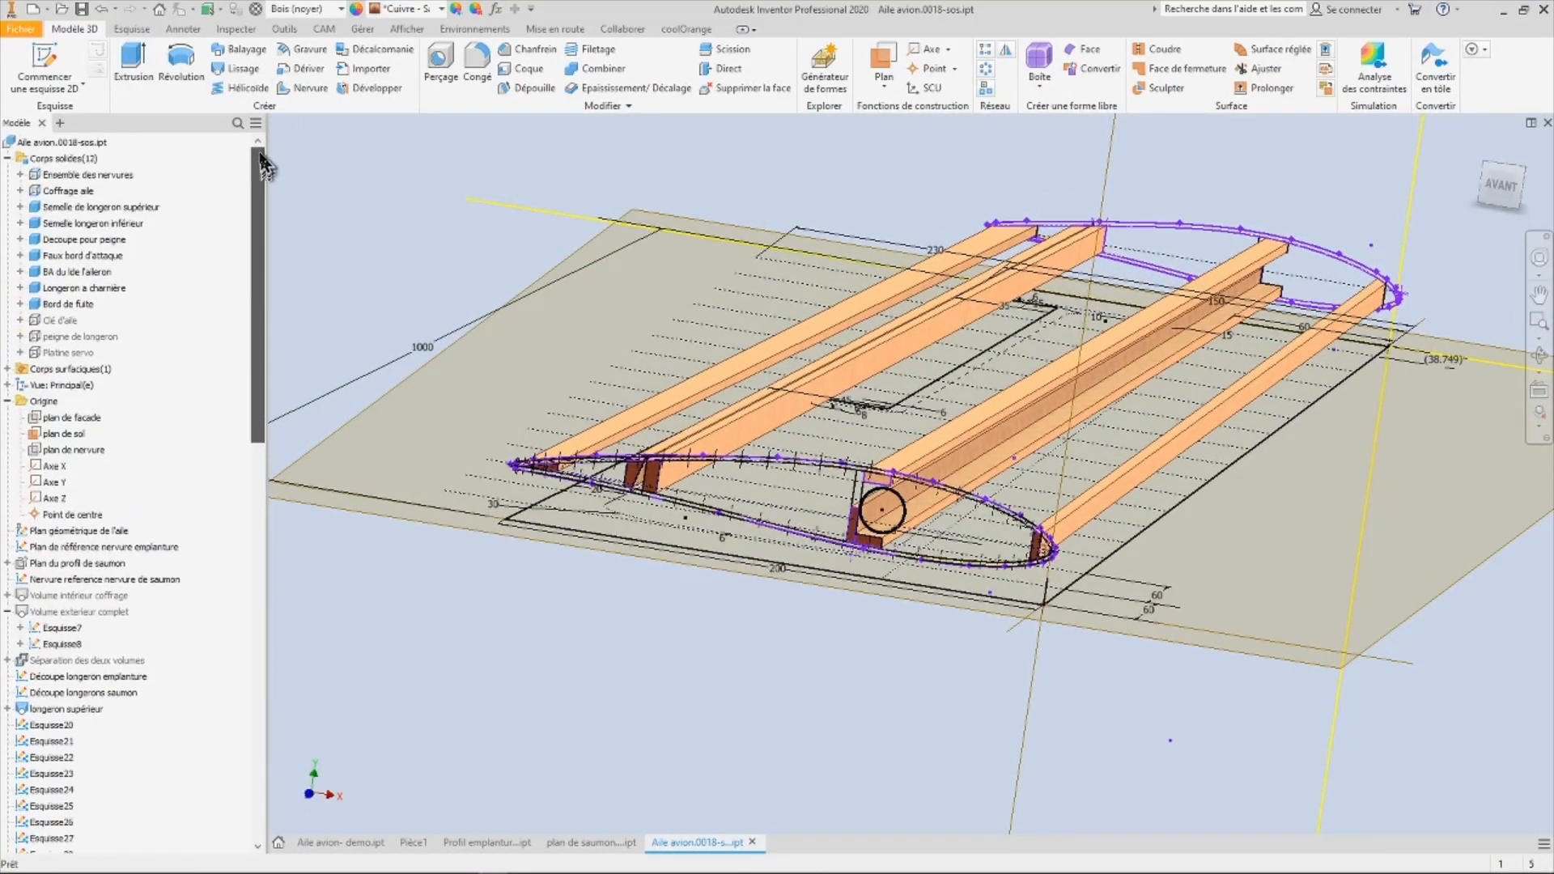
right_click(68, 191)
left_click(113, 275)
middle_click_drag(616, 502, 891, 348, "shift")
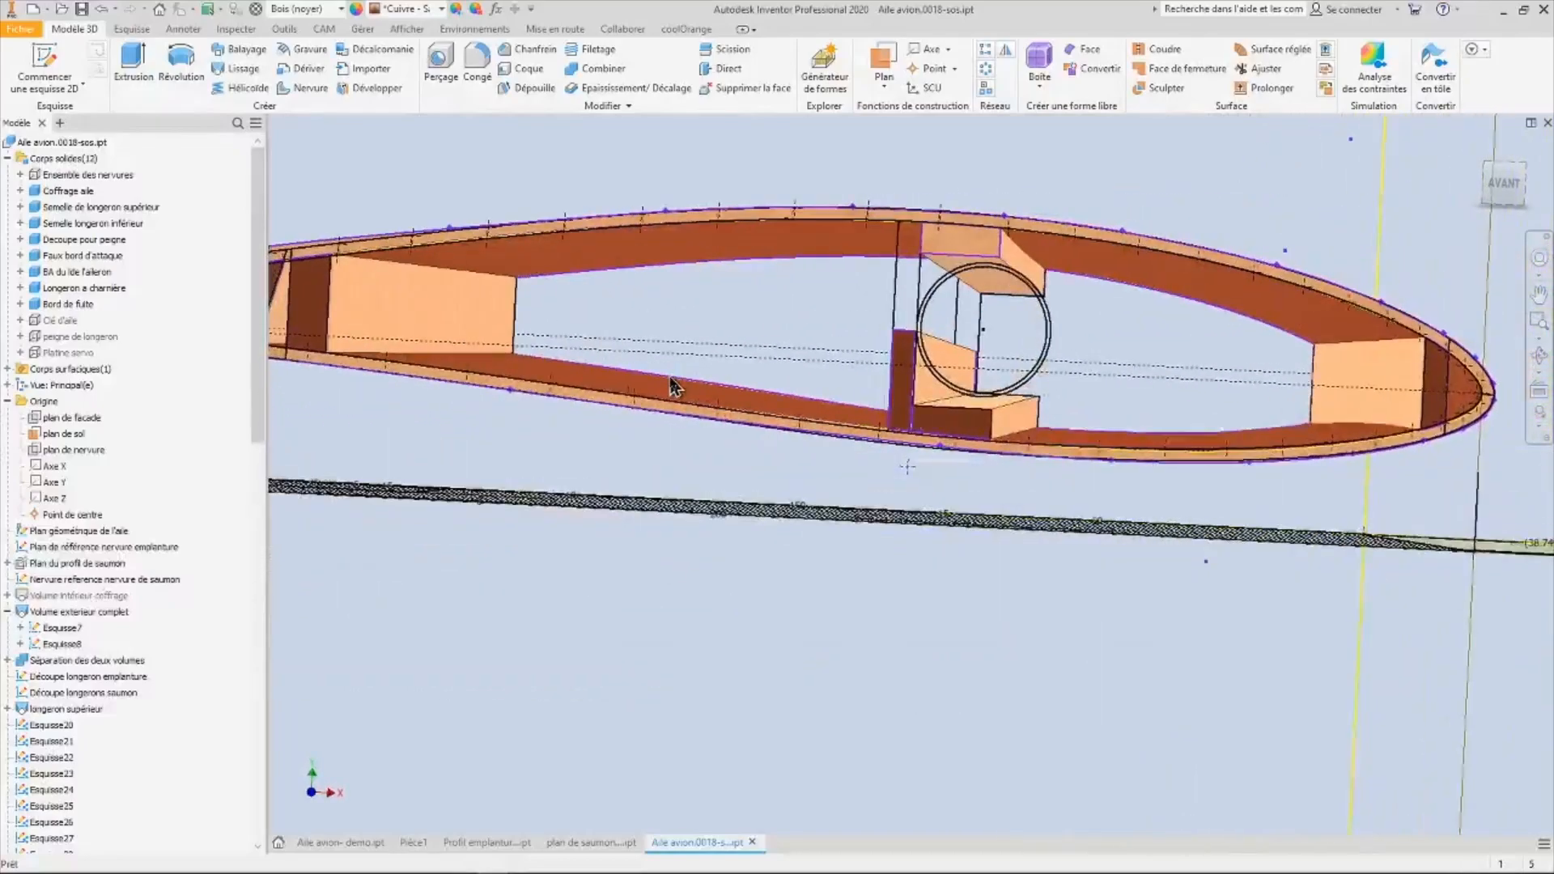
middle_click_drag(712, 347, 850, 263, "shift")
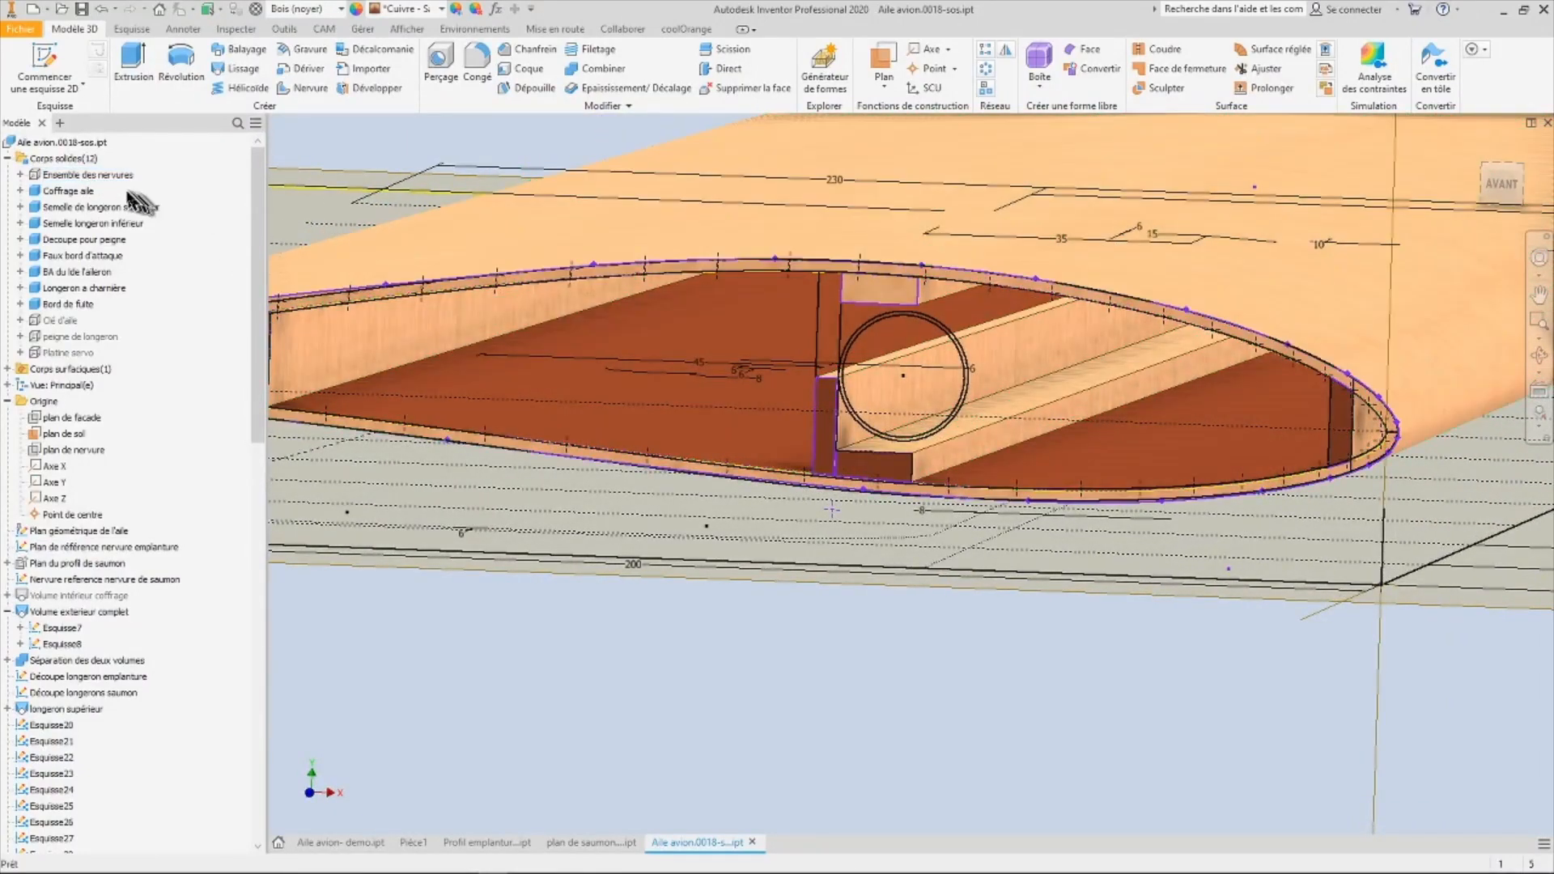
- Hide the Coffrage aile solid body and move the end-of-part marker below Plan du dièdre de clé d'aile
right_click(71, 189)
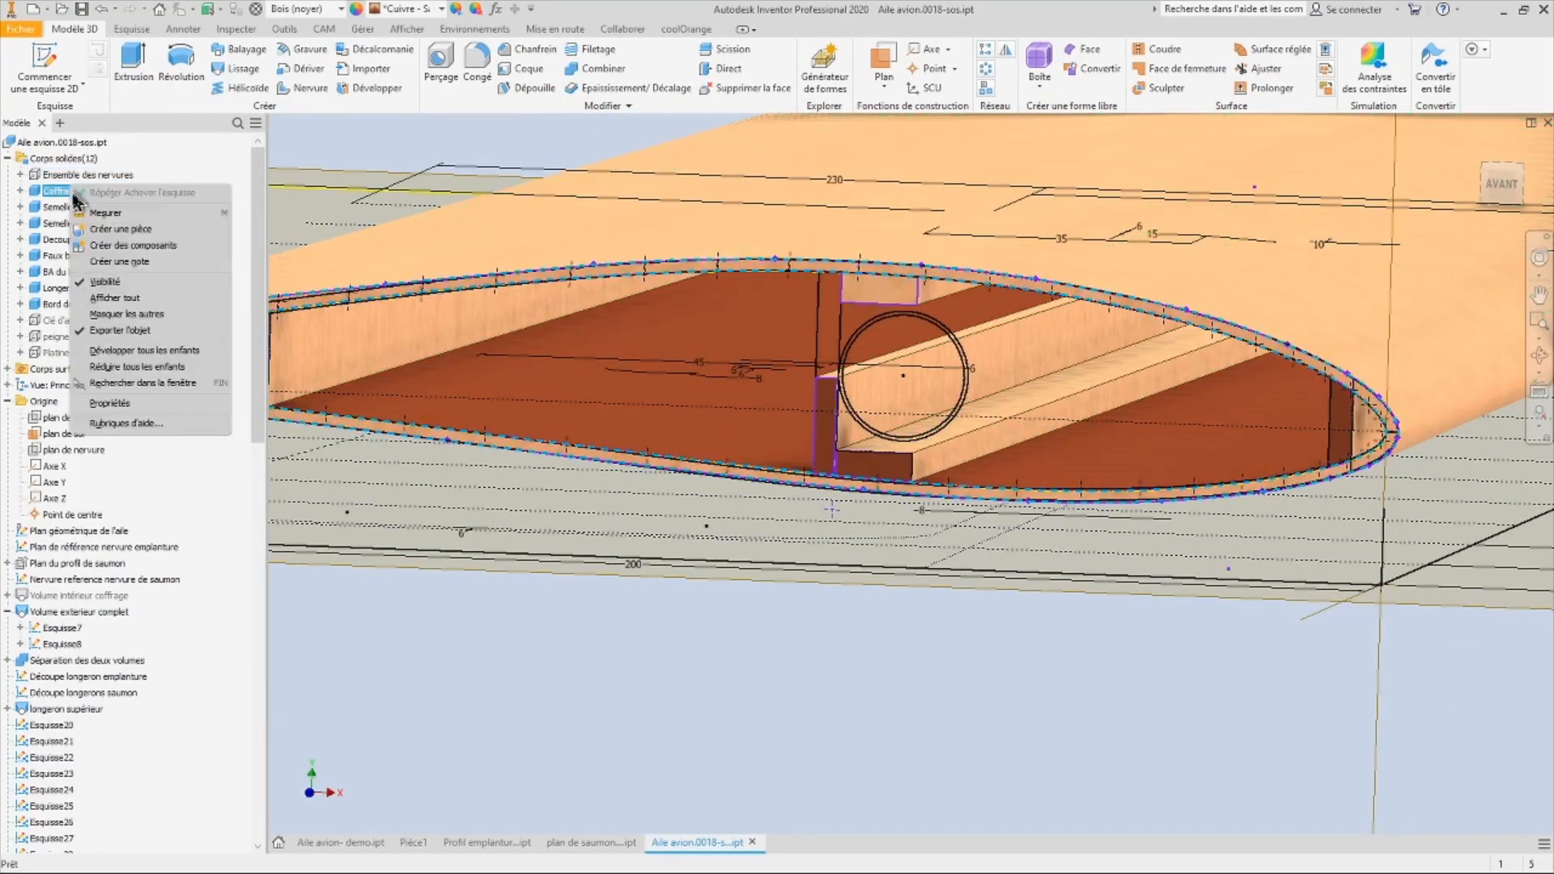
left_click(114, 281)
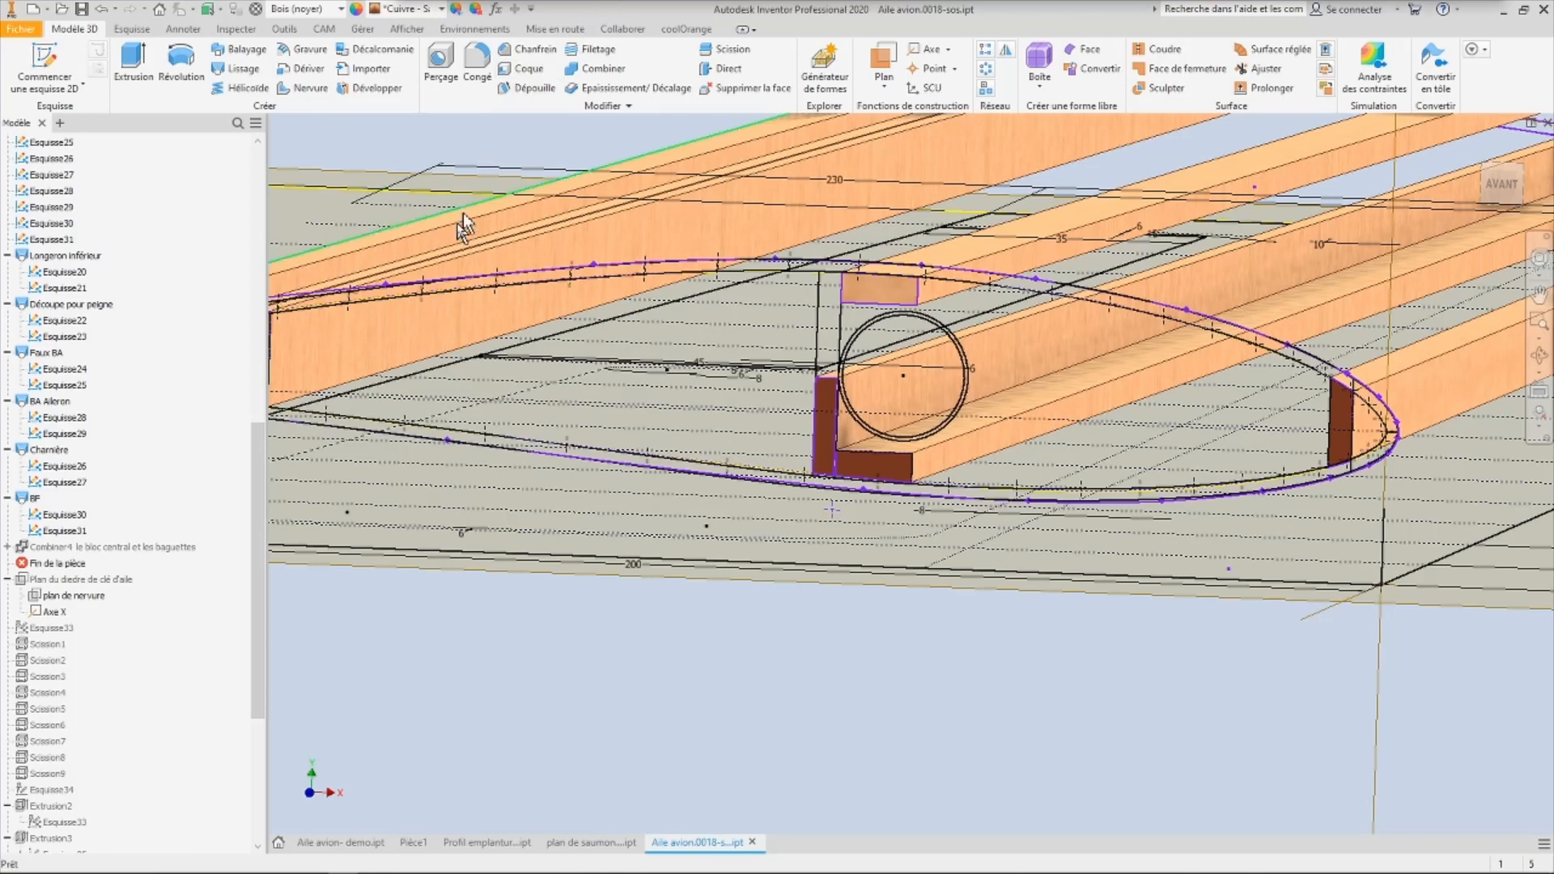
left_click_drag(256, 572, 243, 611)
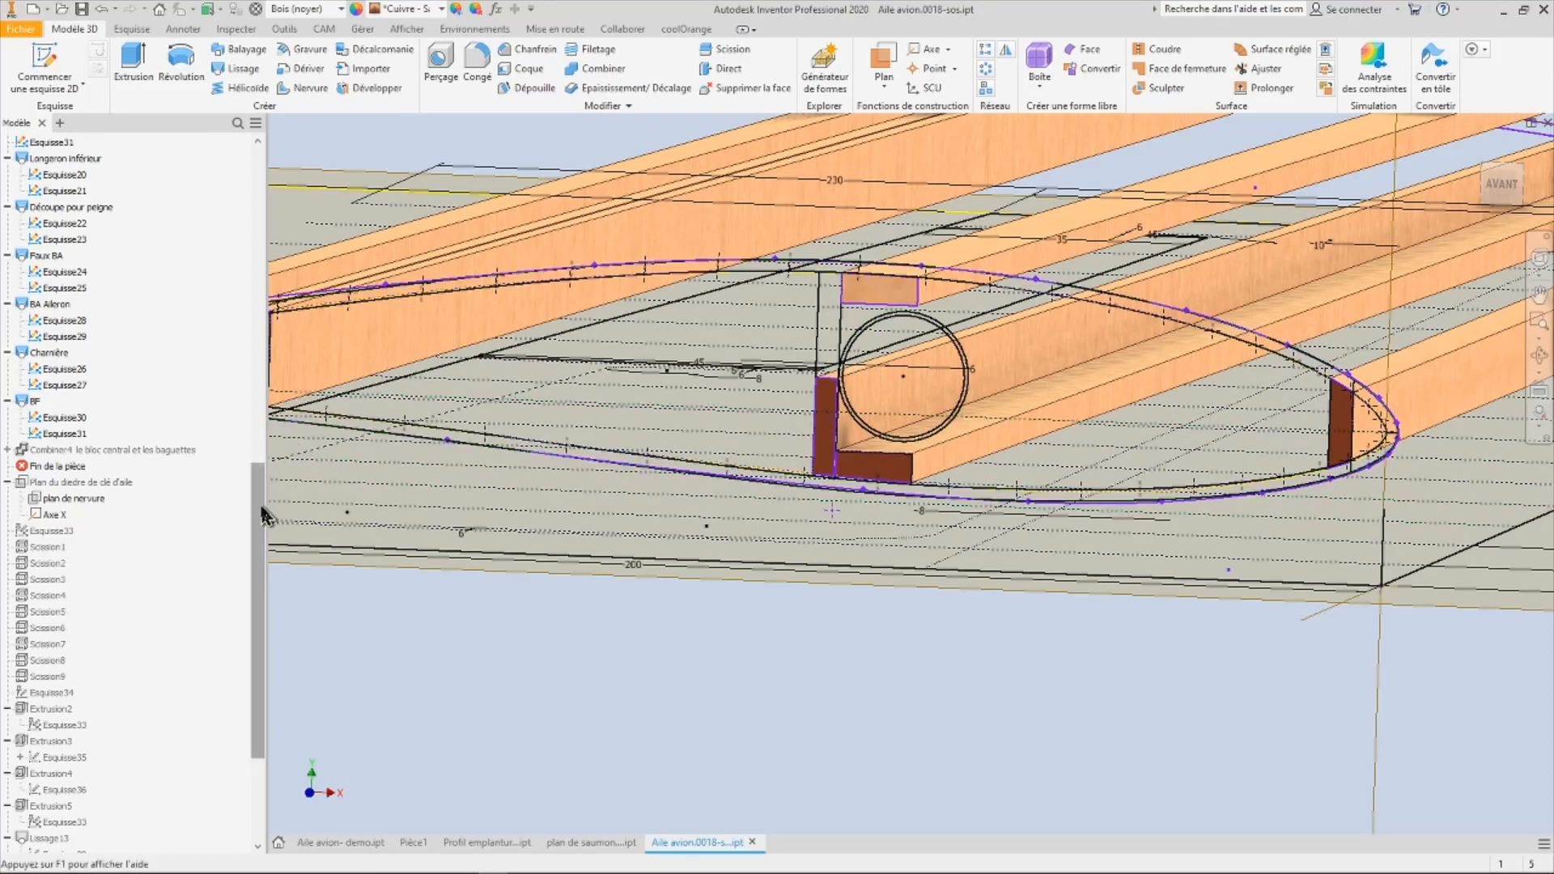
left_click_drag(259, 518, 245, 581)
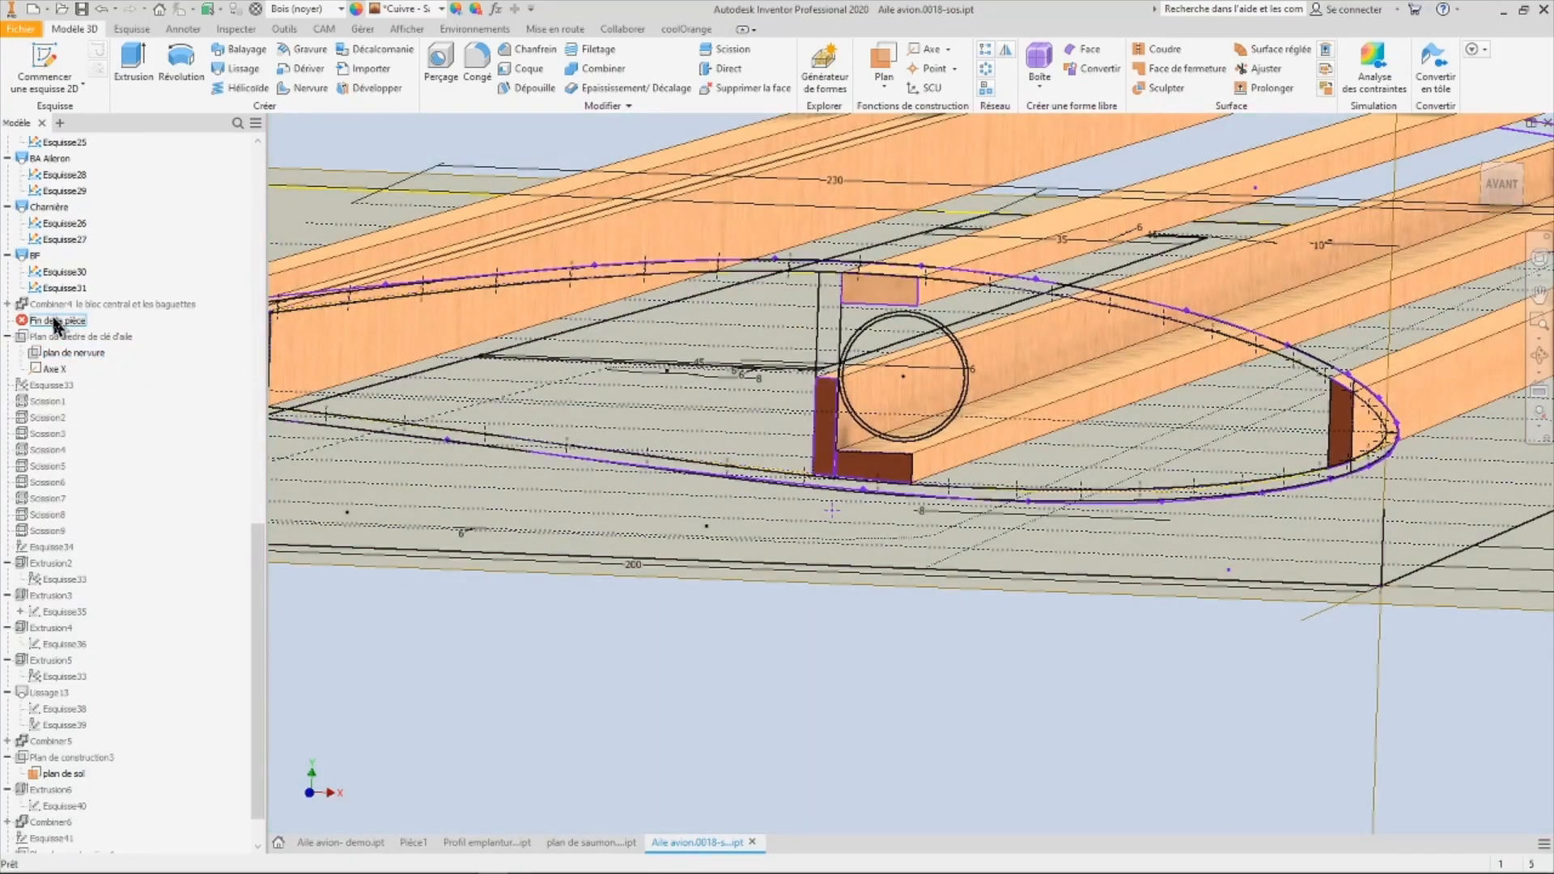
left_click_drag(53, 320, 60, 371)
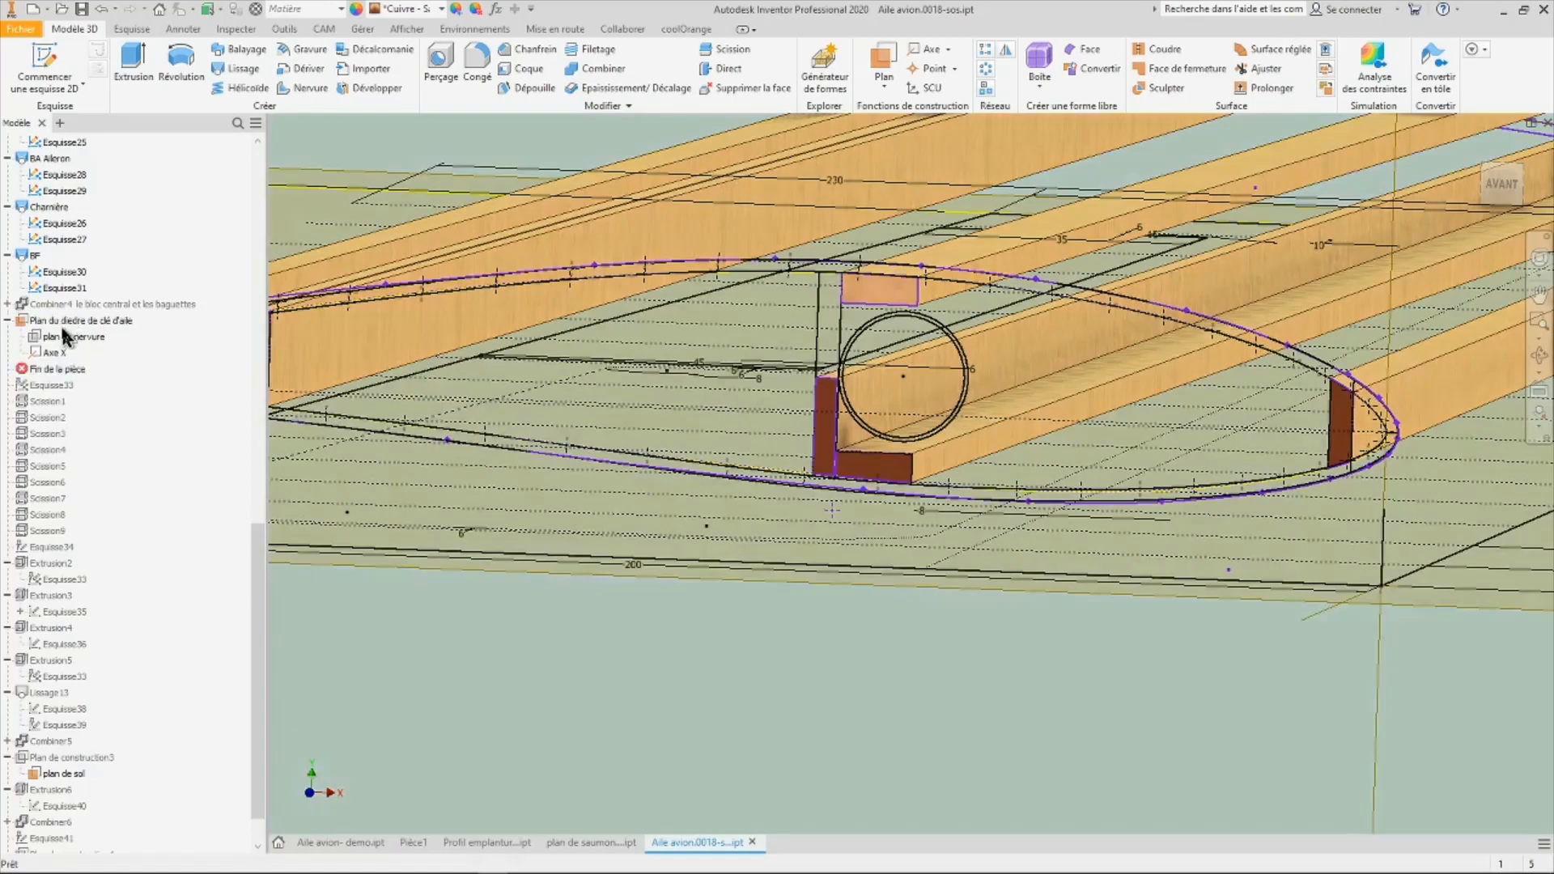
- Expand Combiner4 le bloc central et les baguettes and display the Ensemble des nervures solid body
left_click(8, 304)
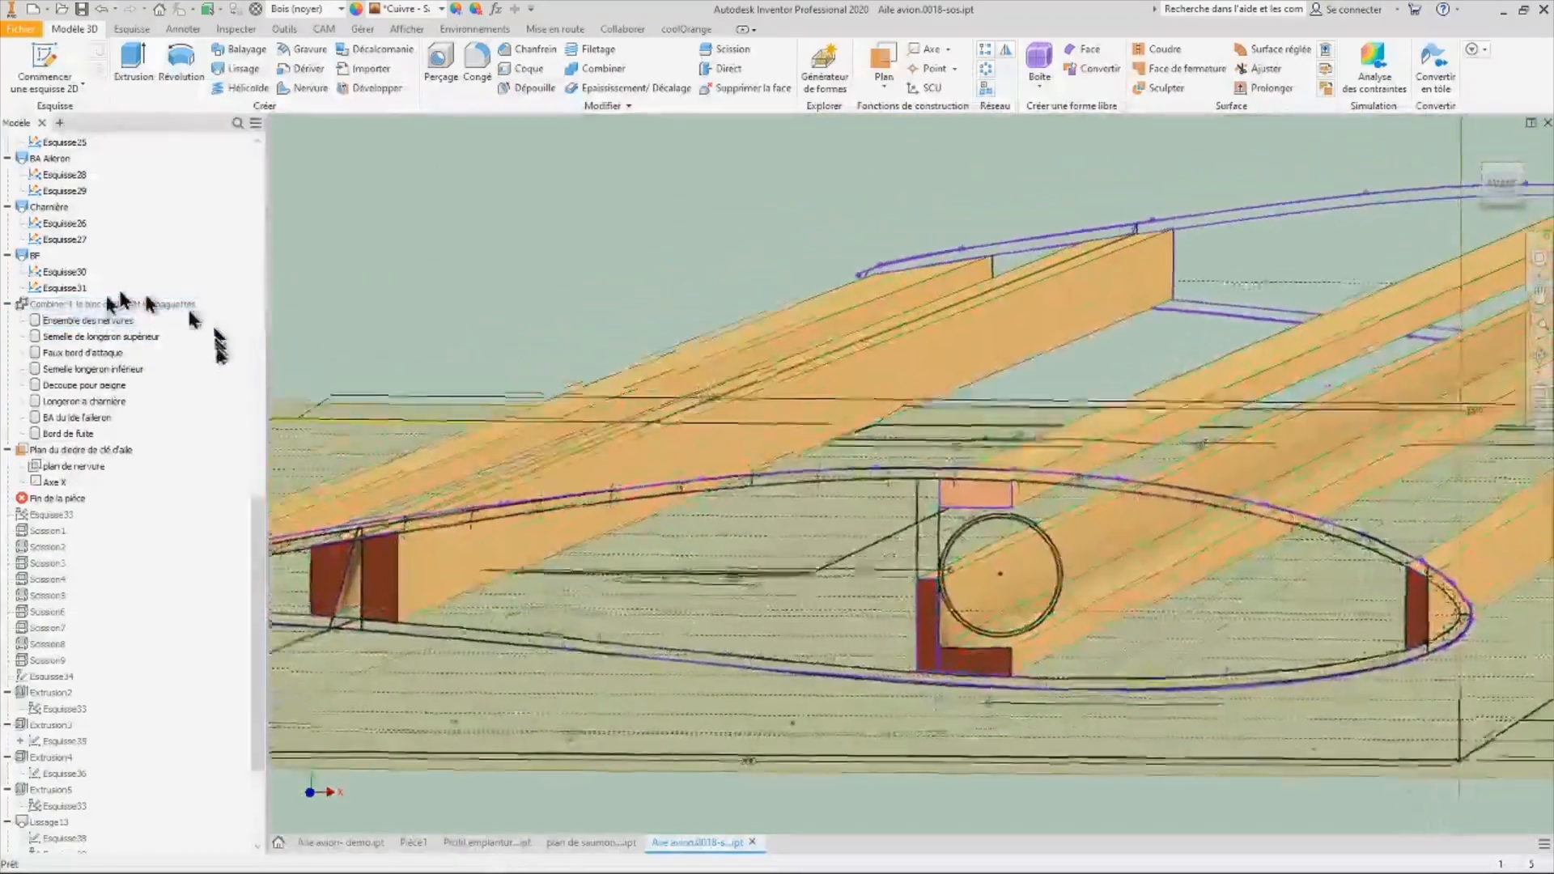
left_click_drag(254, 538, 247, 206)
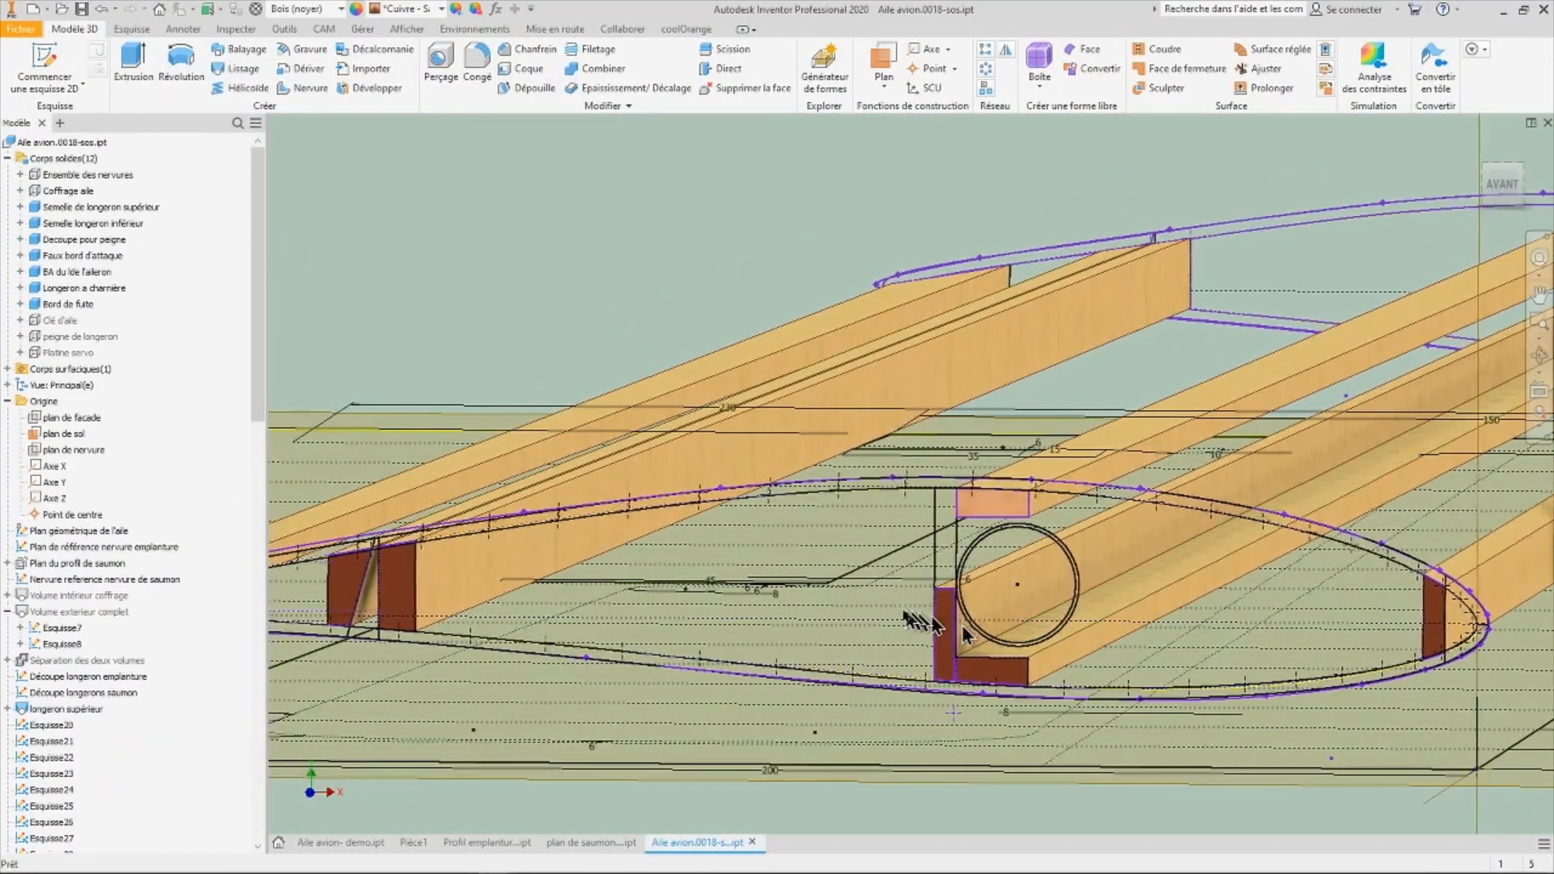
right_click(81, 178)
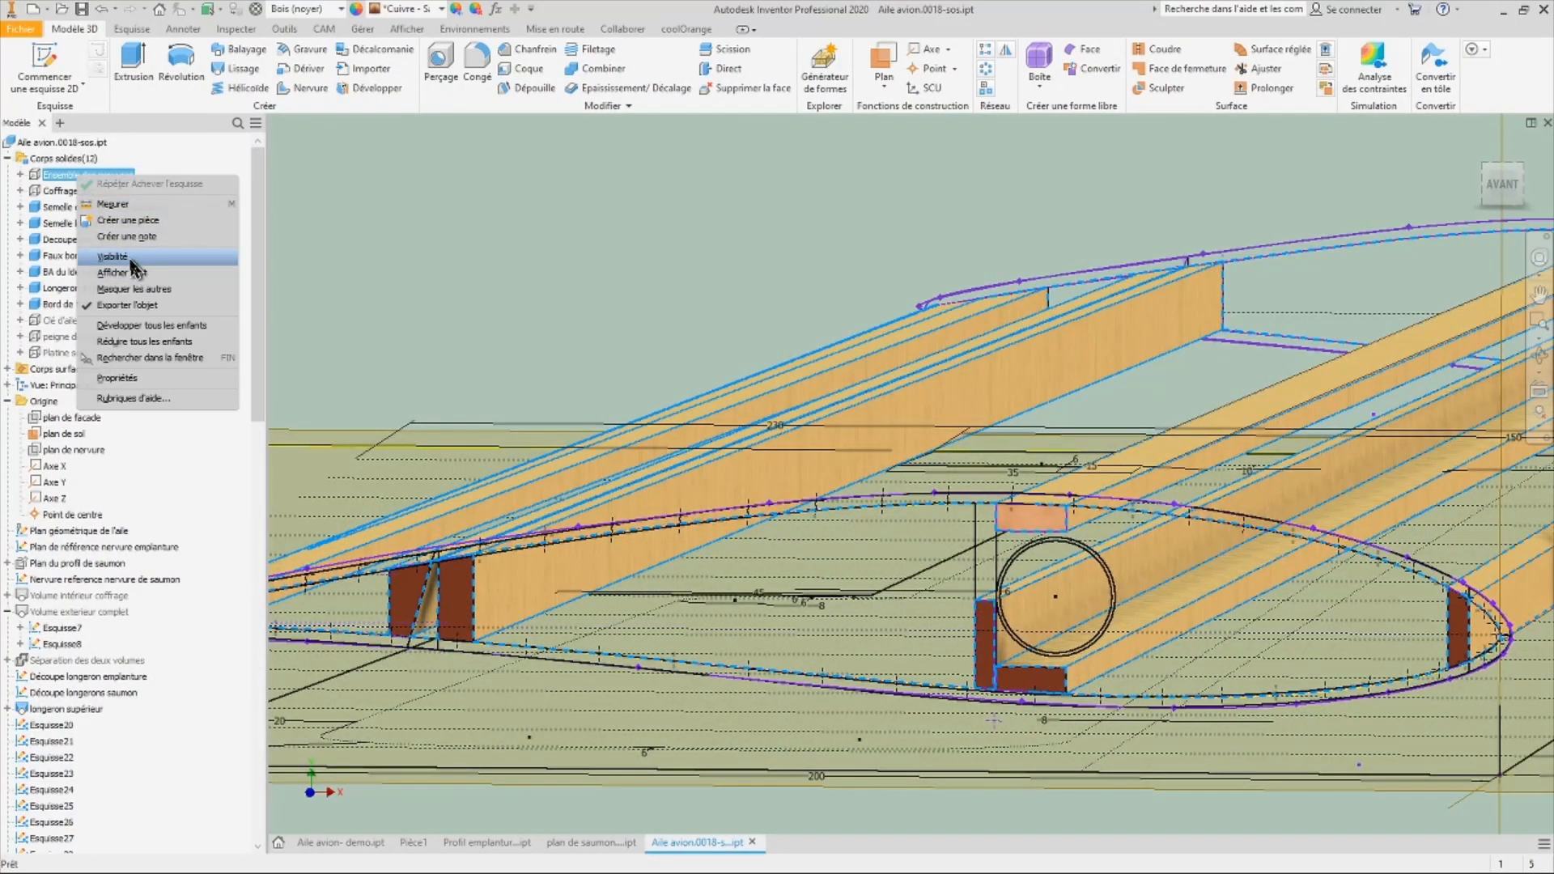
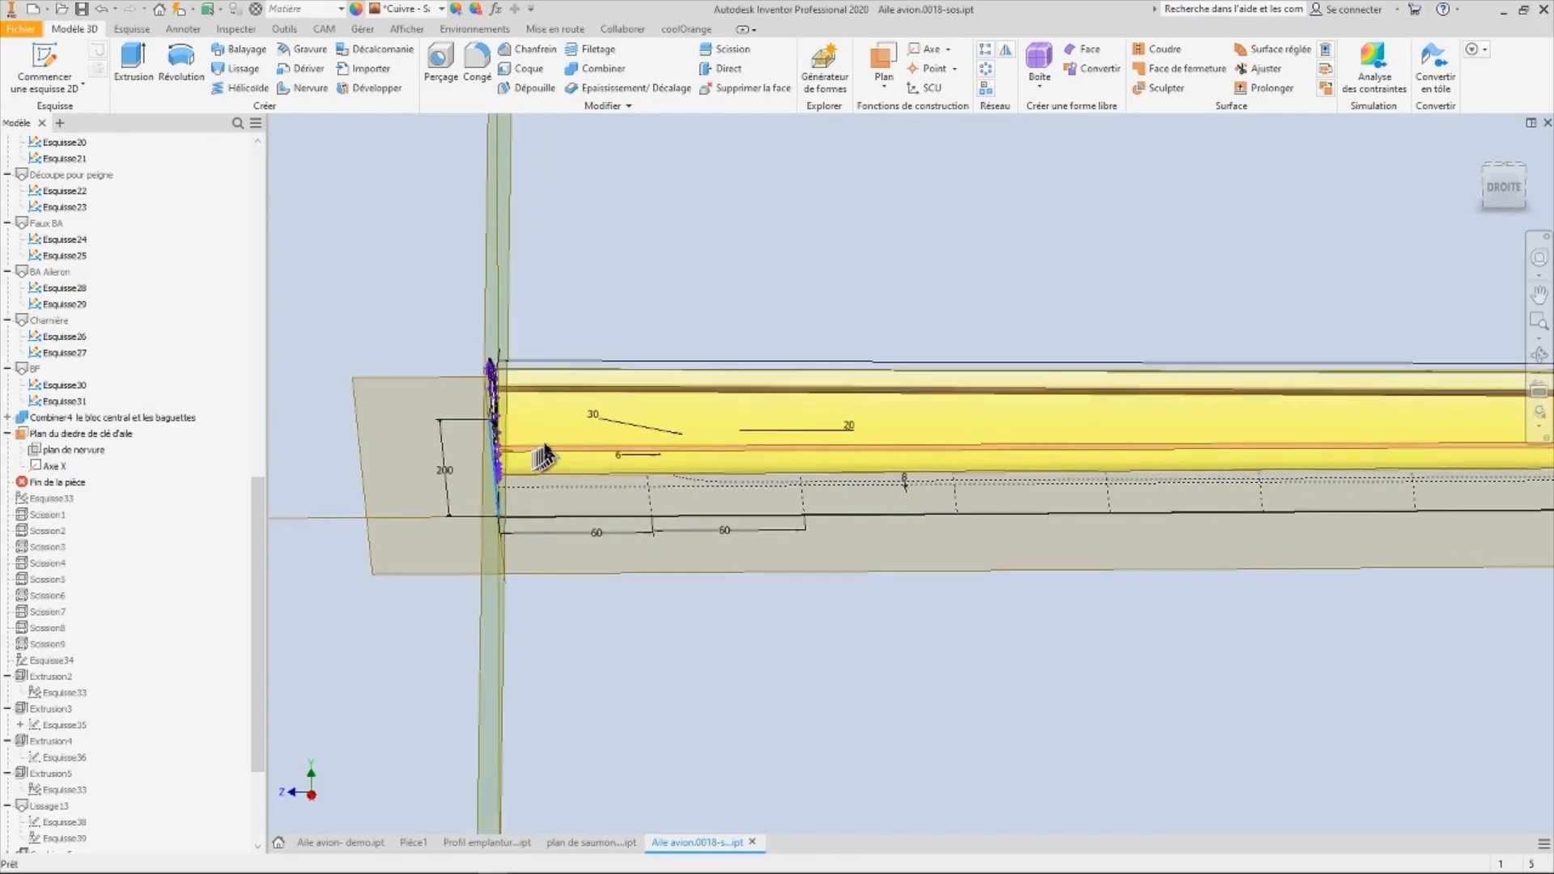
- Select and expand Combiner4 le bloc central et les baguettes to review the bodies it combines
middle_click_drag(609, 401, 601, 390, "shift")
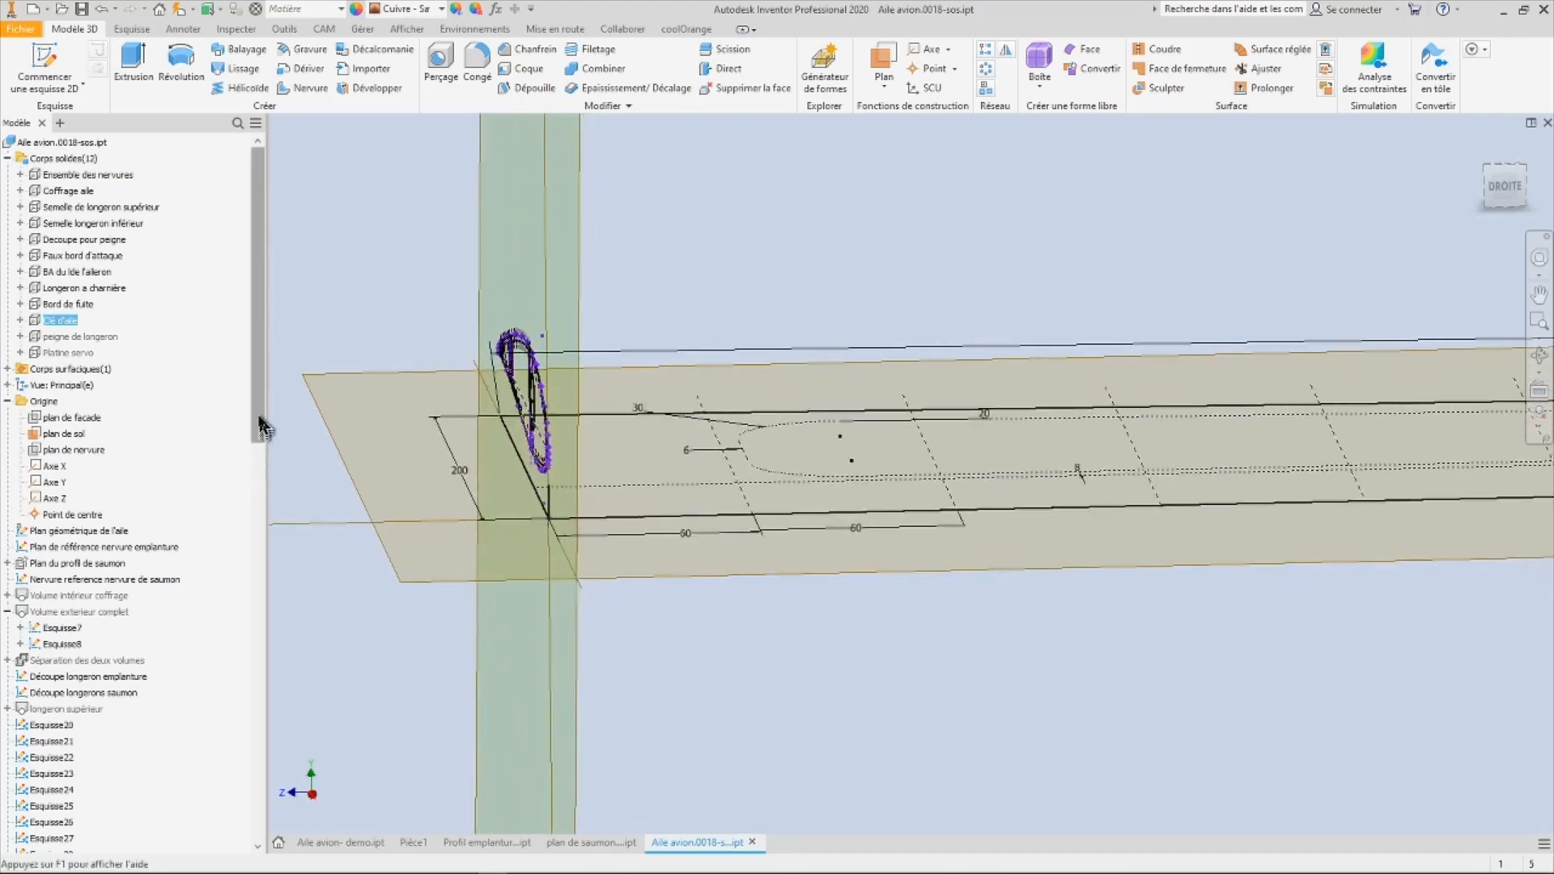
left_click_drag(262, 425, 243, 789)
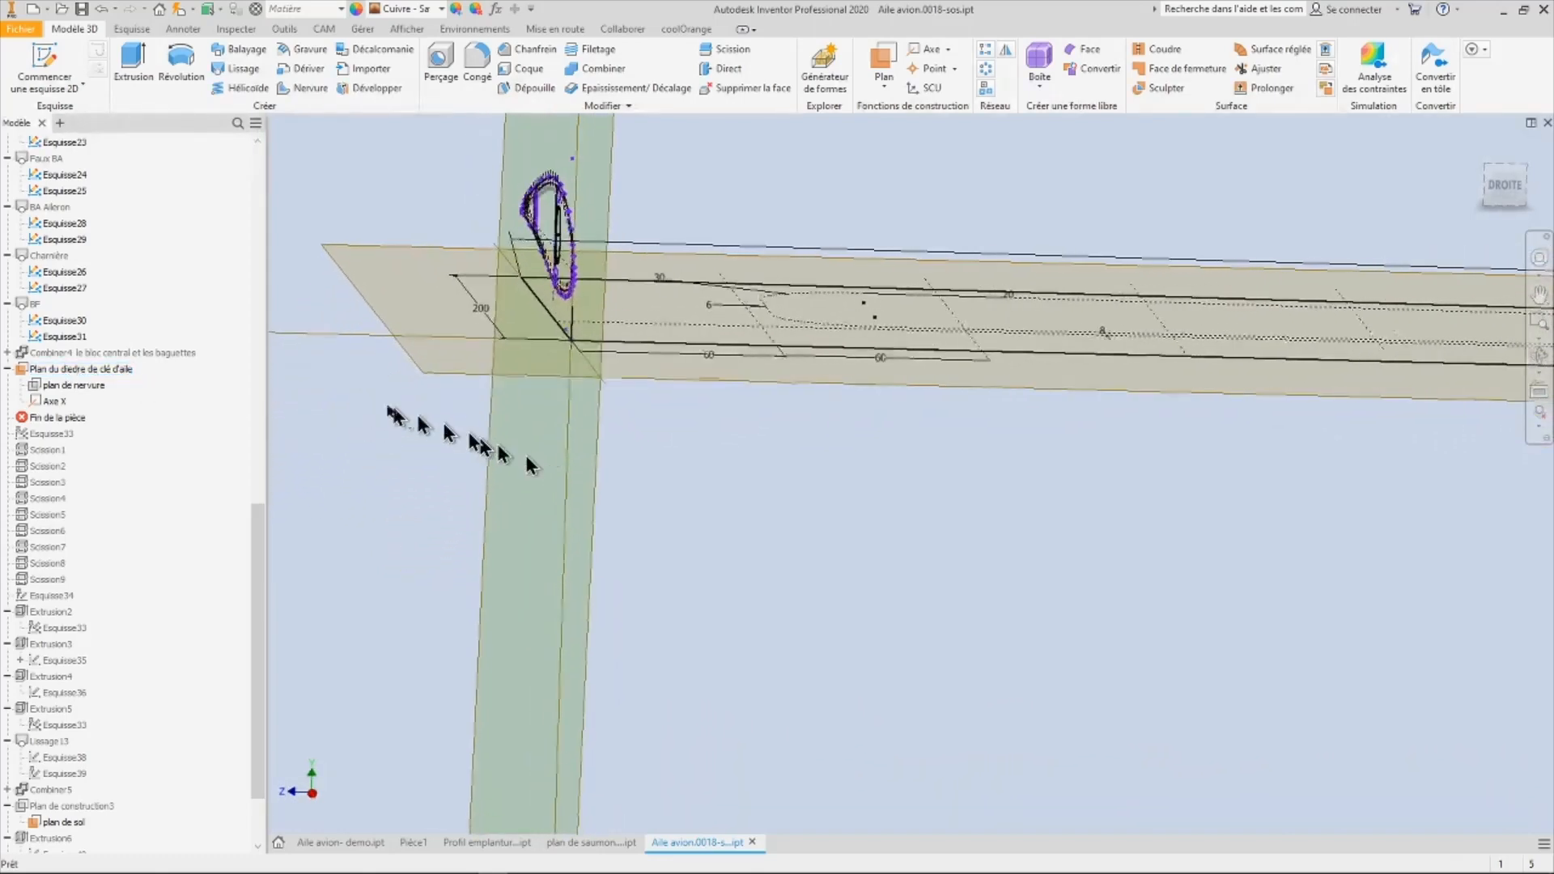
left_click(30, 358)
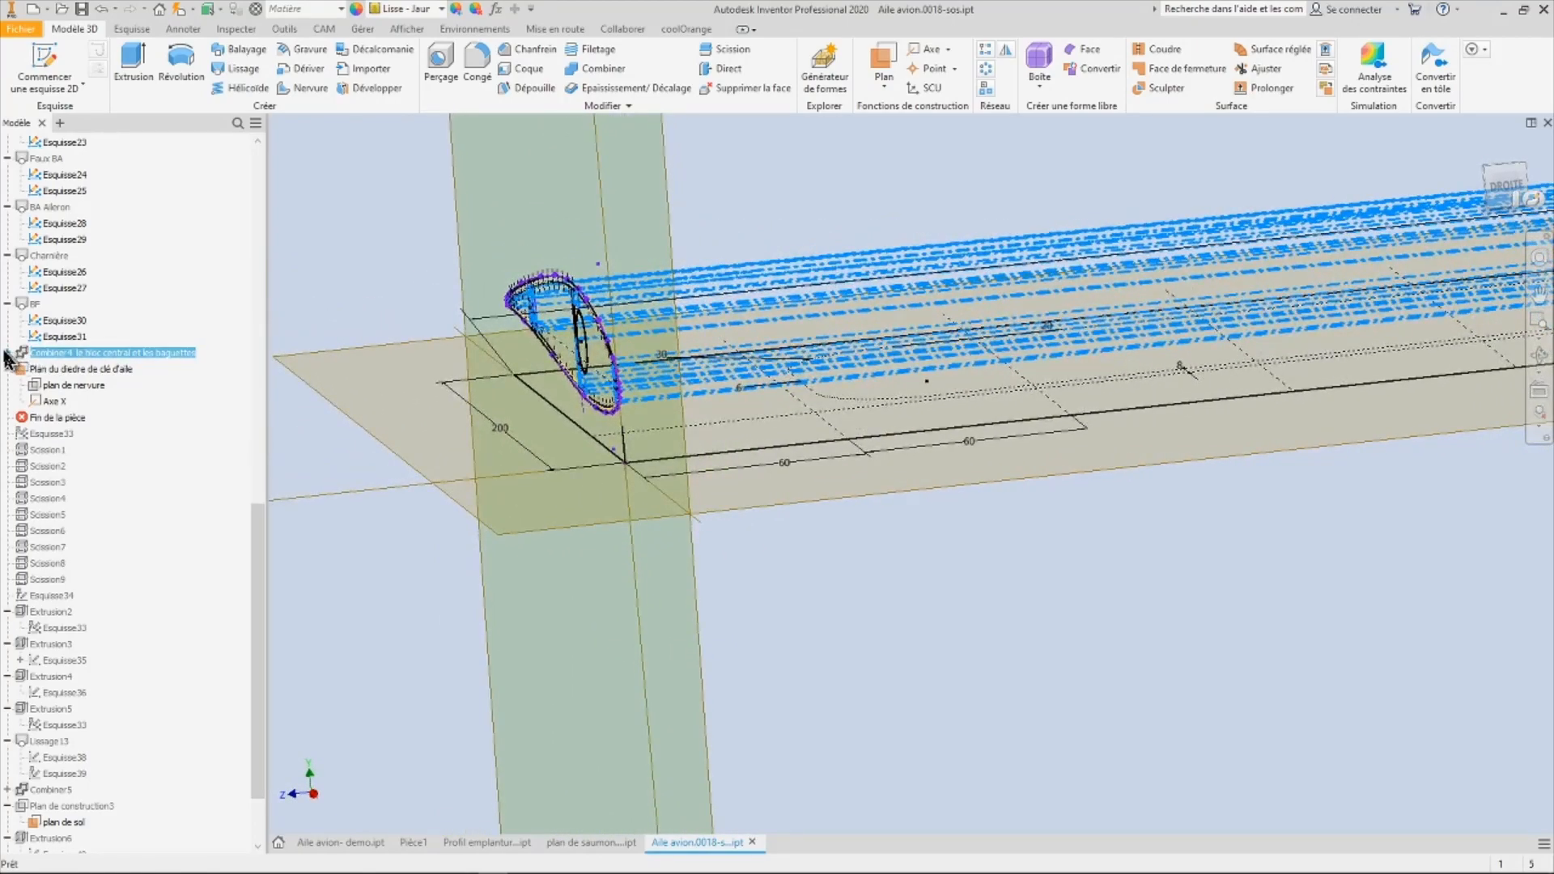
left_click(7, 353)
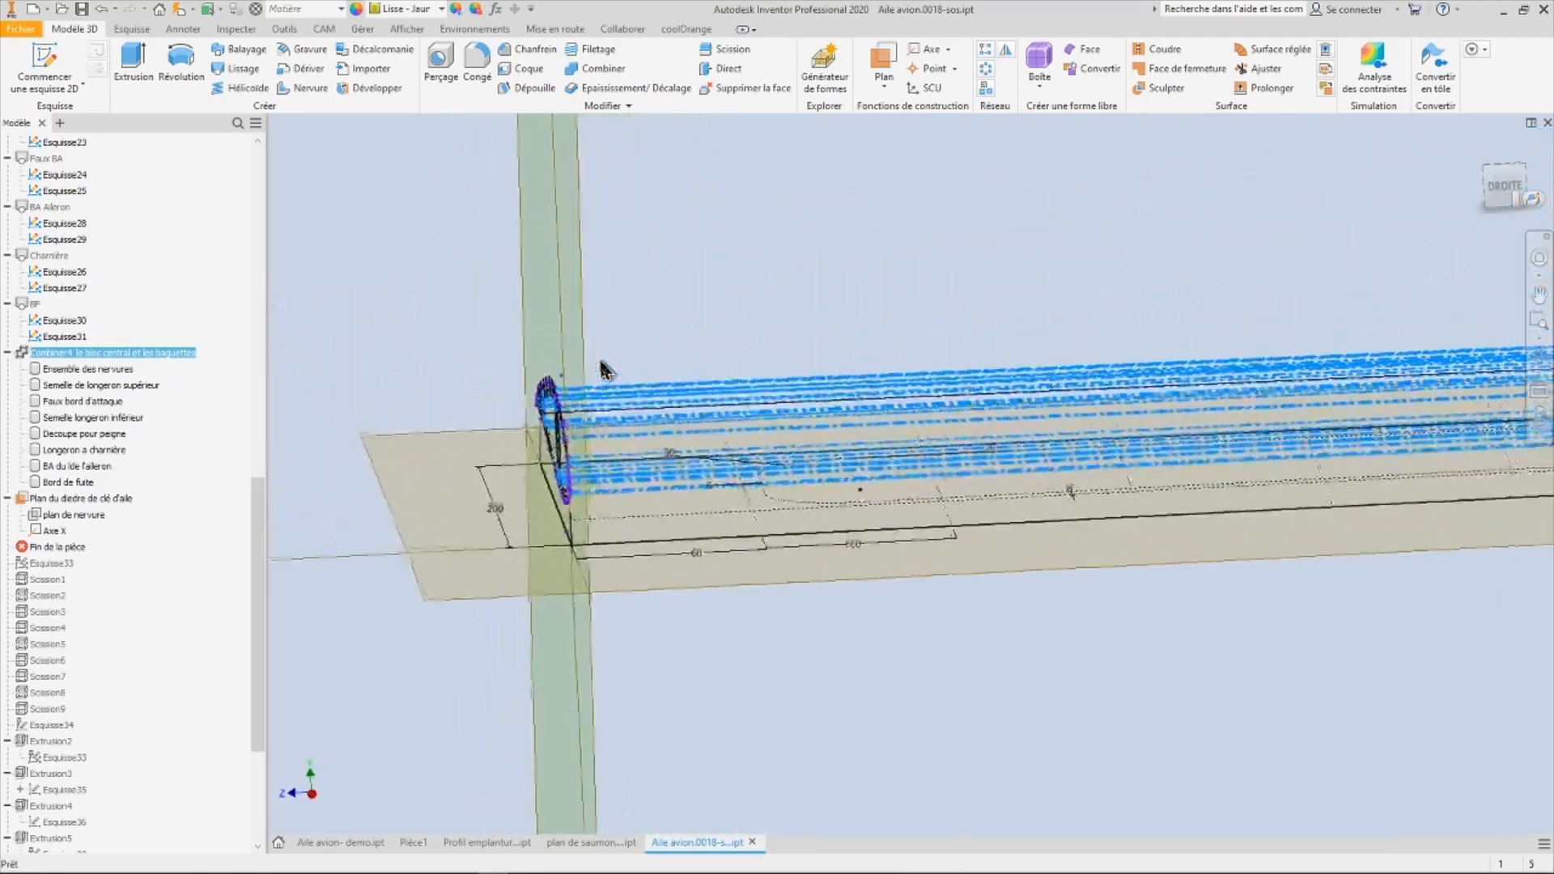
- Highlight the Axe X reference of Plan du dièdre de clé d'aile and display its plan de nervure work plane
left_click(37, 533)
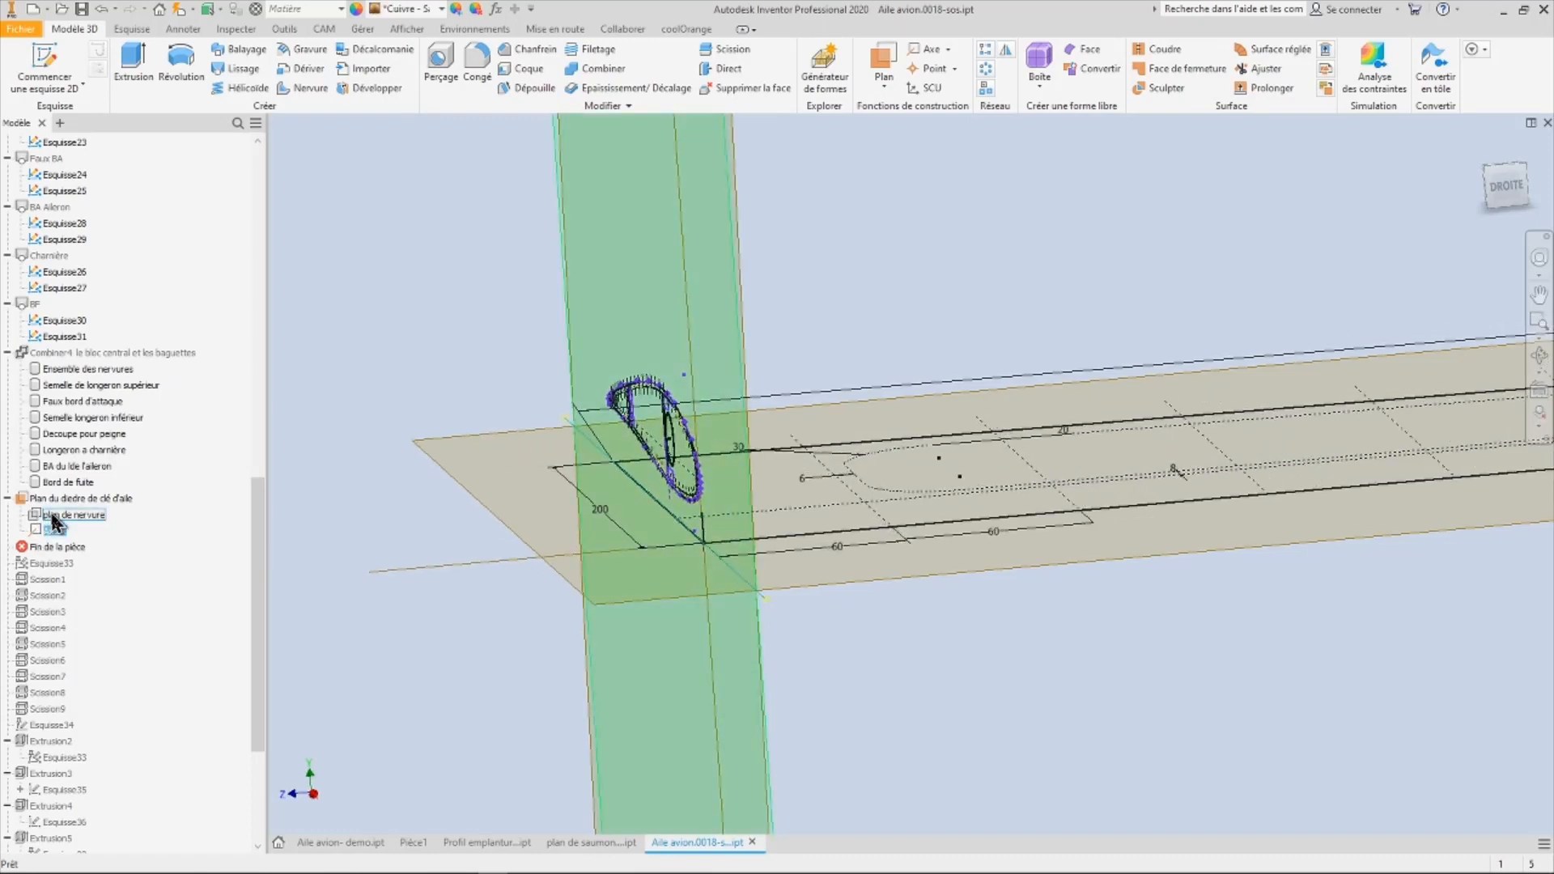
left_click(53, 517)
right_click(68, 516)
left_click(94, 614)
middle_click_drag(598, 408, 717, 393, "shift")
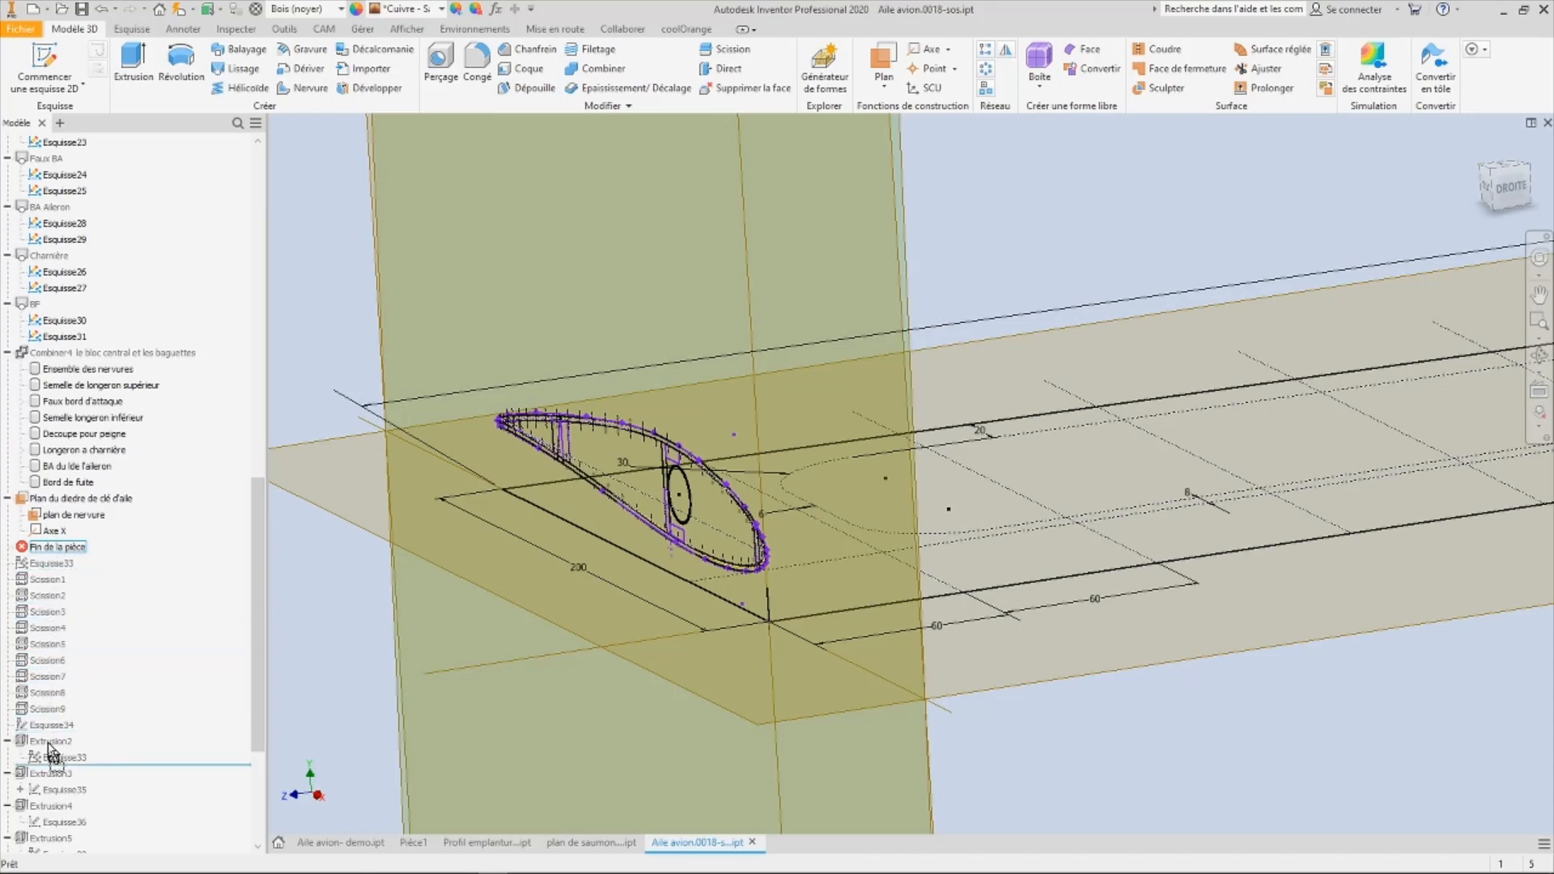
- Move the end-of-part marker below Extrusion2 and examine the Esquisse33 circles inside the root rib profile
left_click_drag(50, 737, 50, 761)
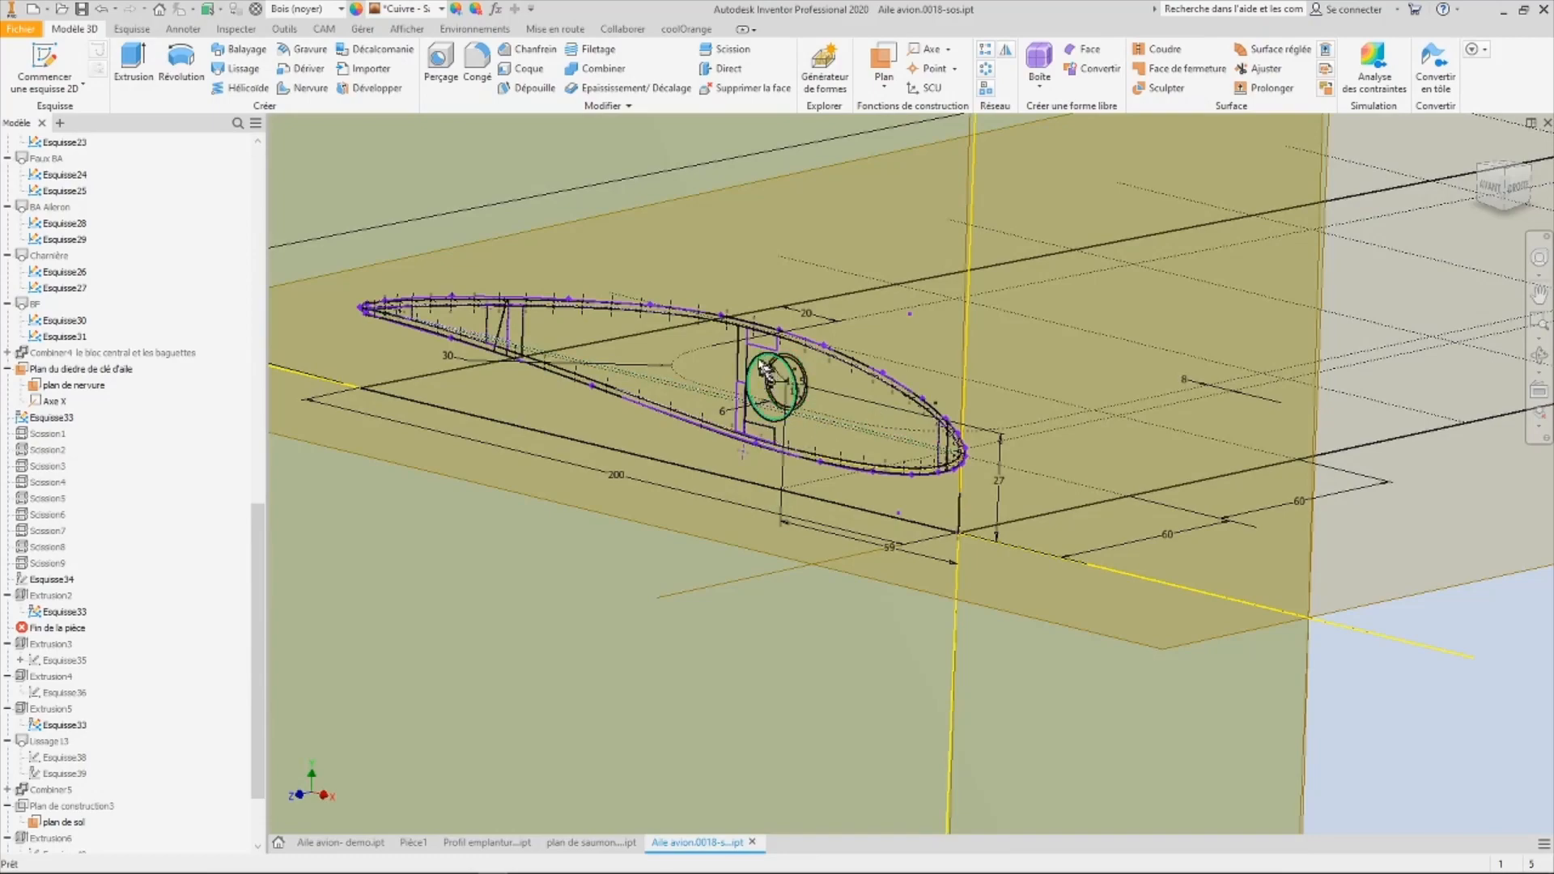
scroll(765, 372, "down", 5)
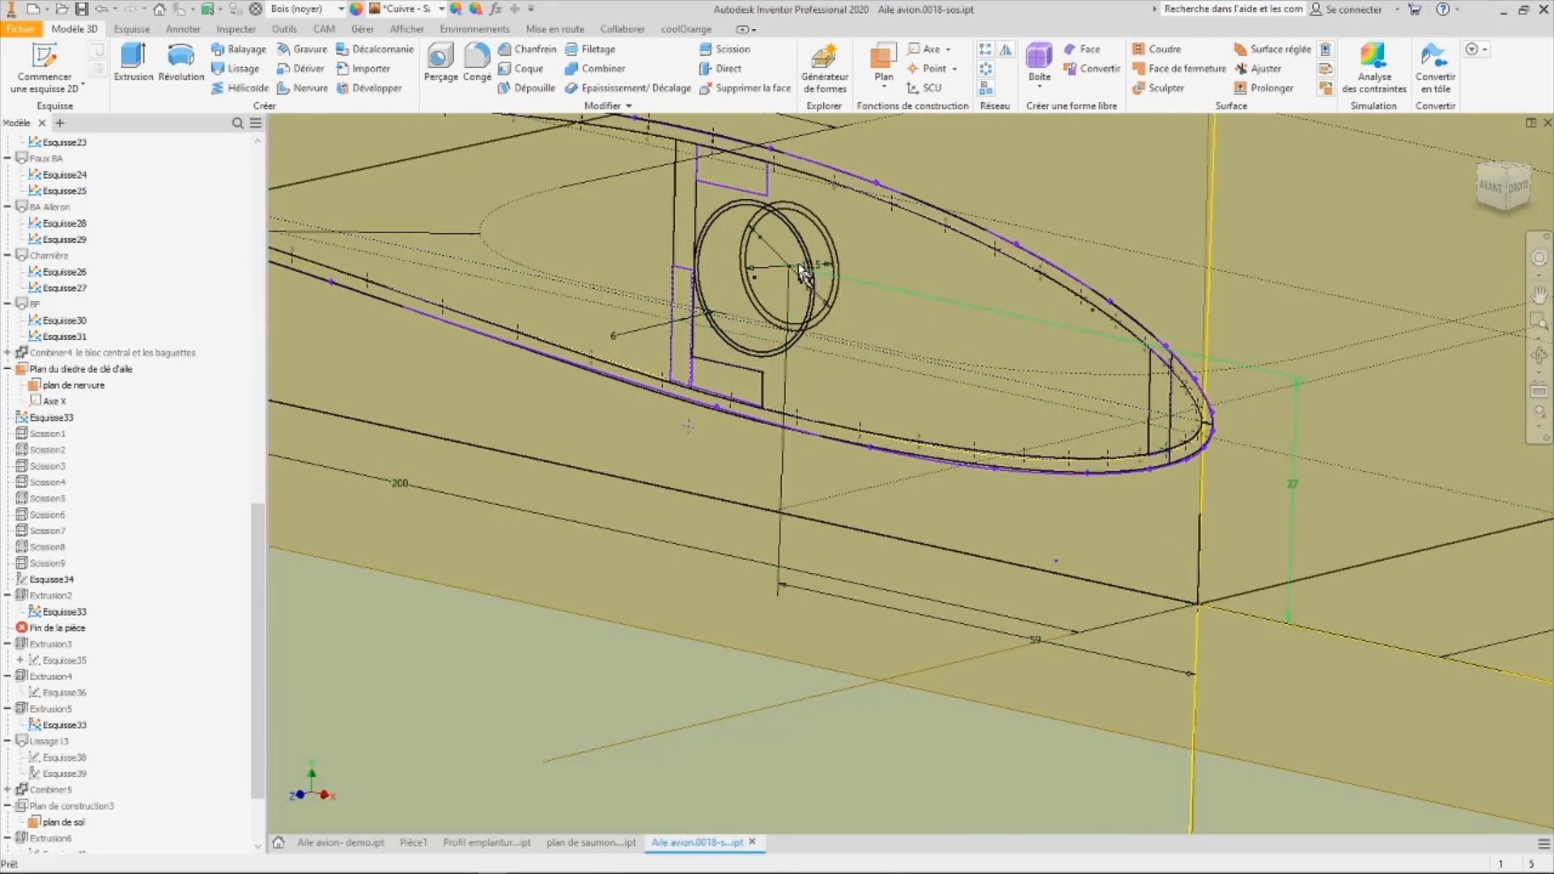
middle_click_drag(769, 226, 820, 219, "shift")
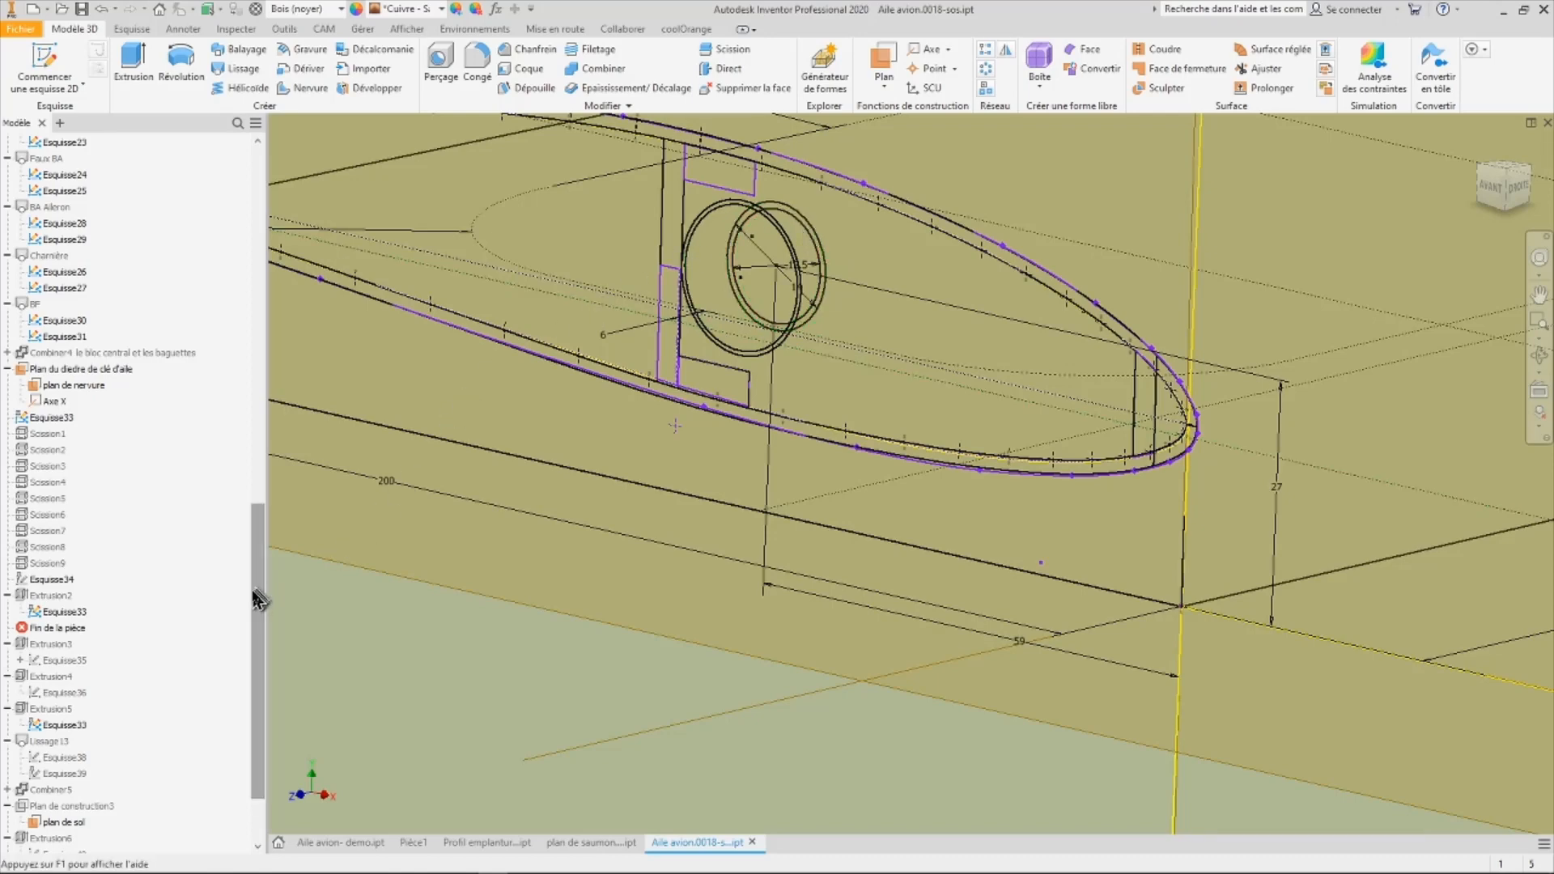
- Move the end-of-part marker below Extrusion5 and examine the wing-key tube running from the root profile
scroll(260, 589, "down", 2)
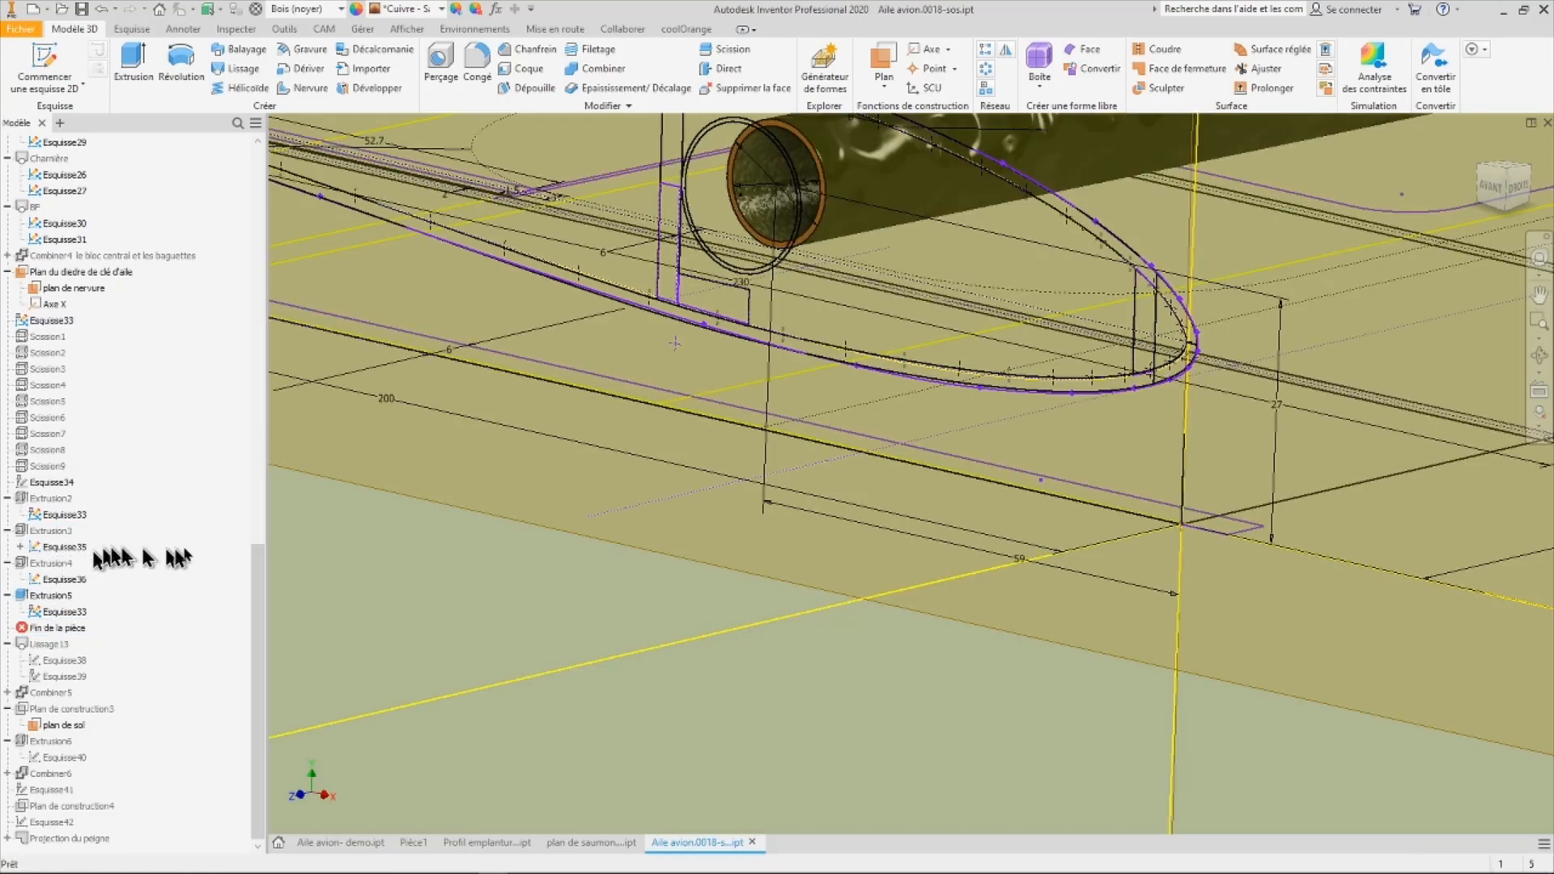
scroll(490, 520, "down", 6)
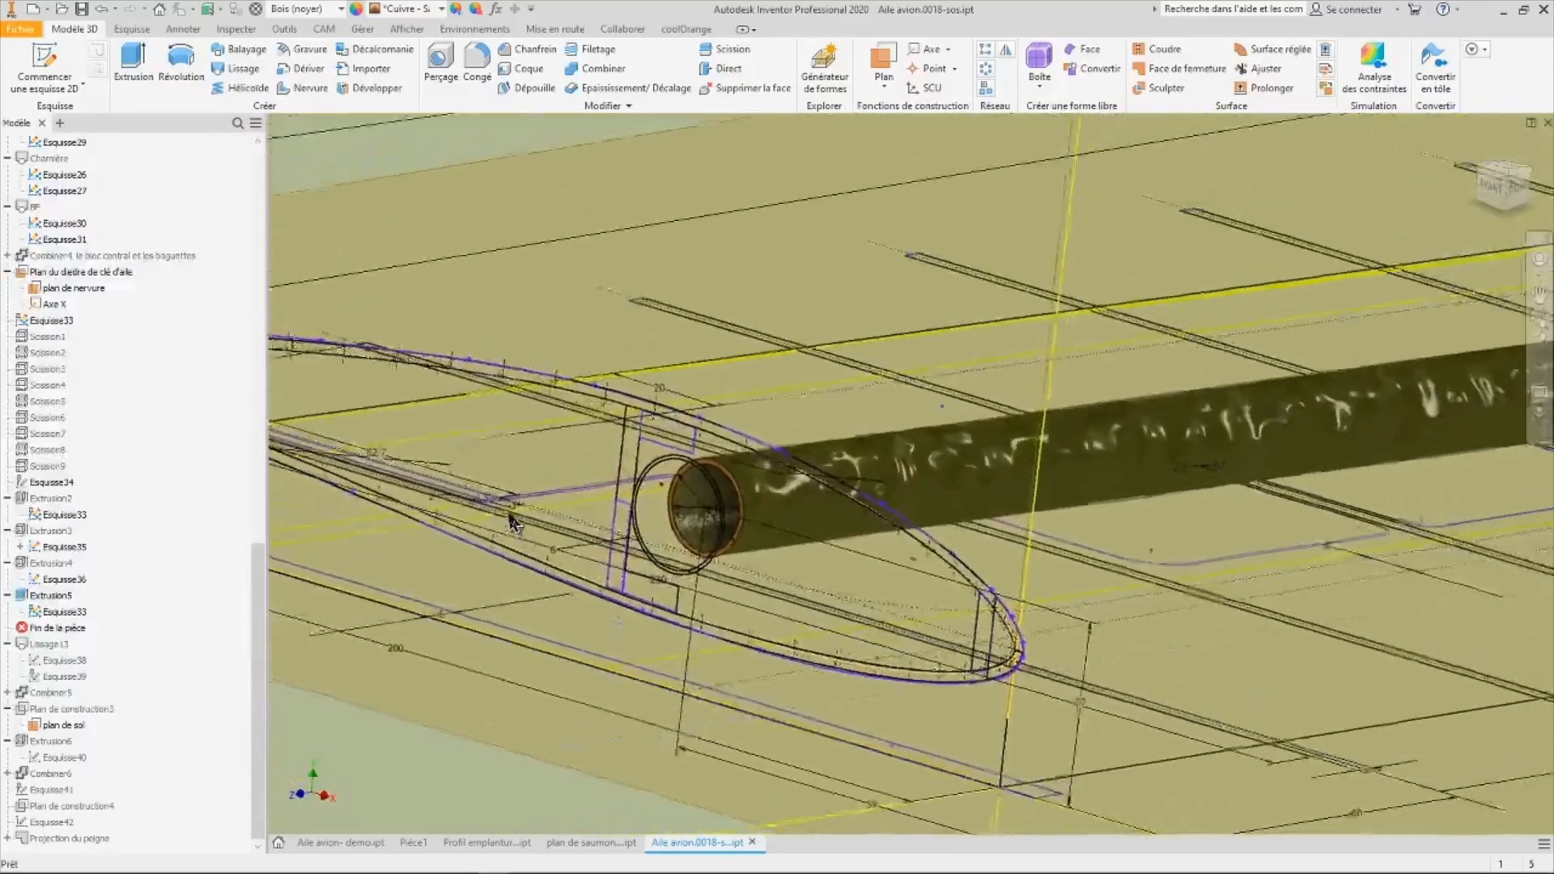
scroll(531, 529, "down", 2)
middle_click_drag(531, 529, 315, 310, "shift")
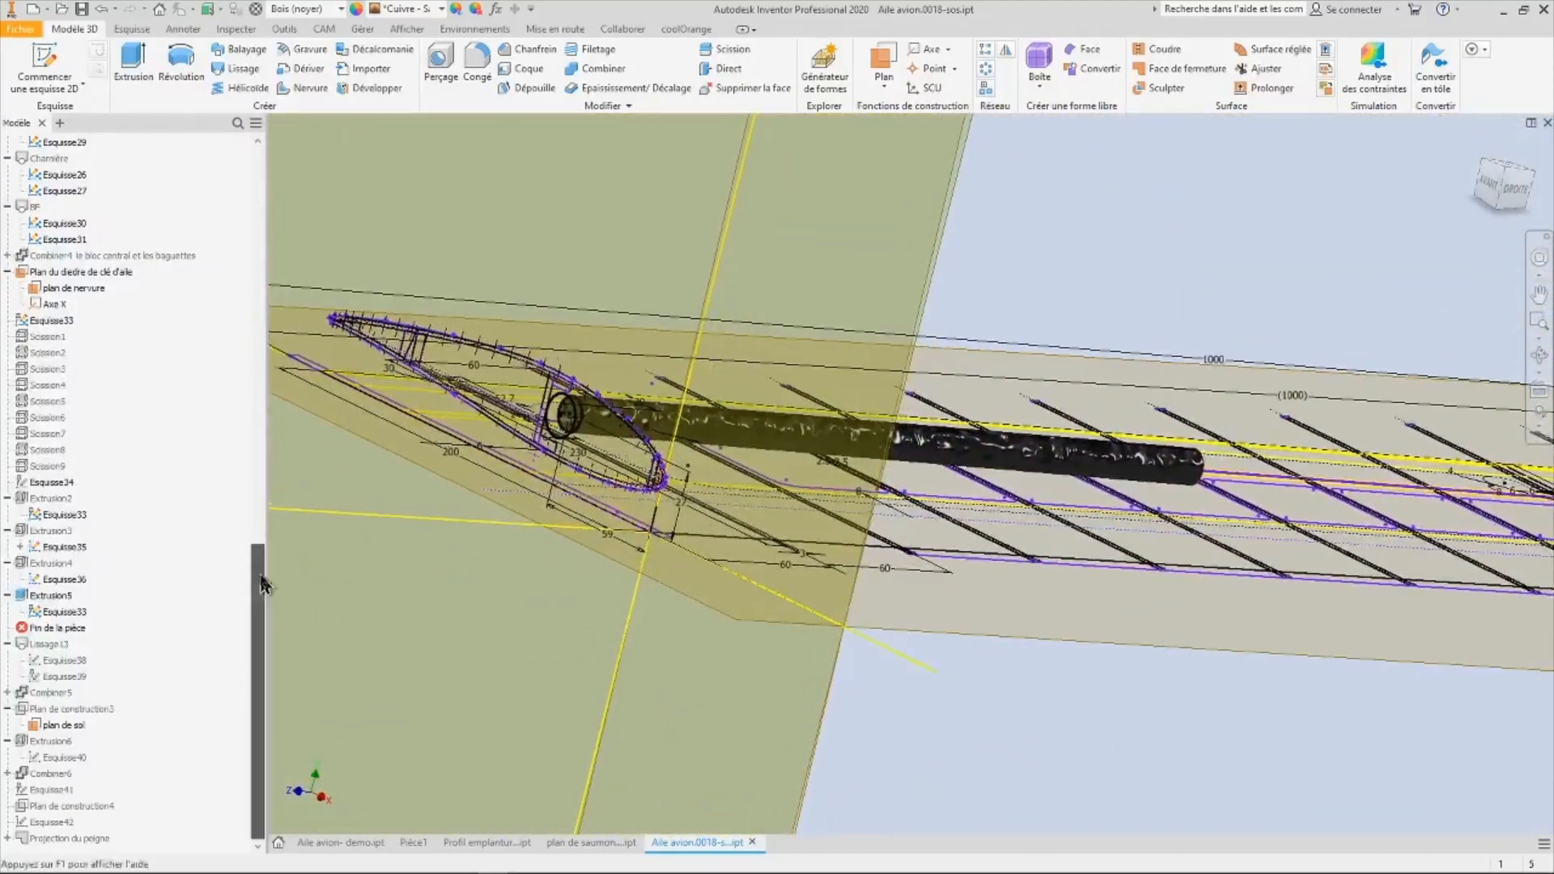
- Display all solid bodies from Semelle de longeron supérieur through Bord de fuite together with the wing-key tube
left_click_drag(261, 577, 265, 136)
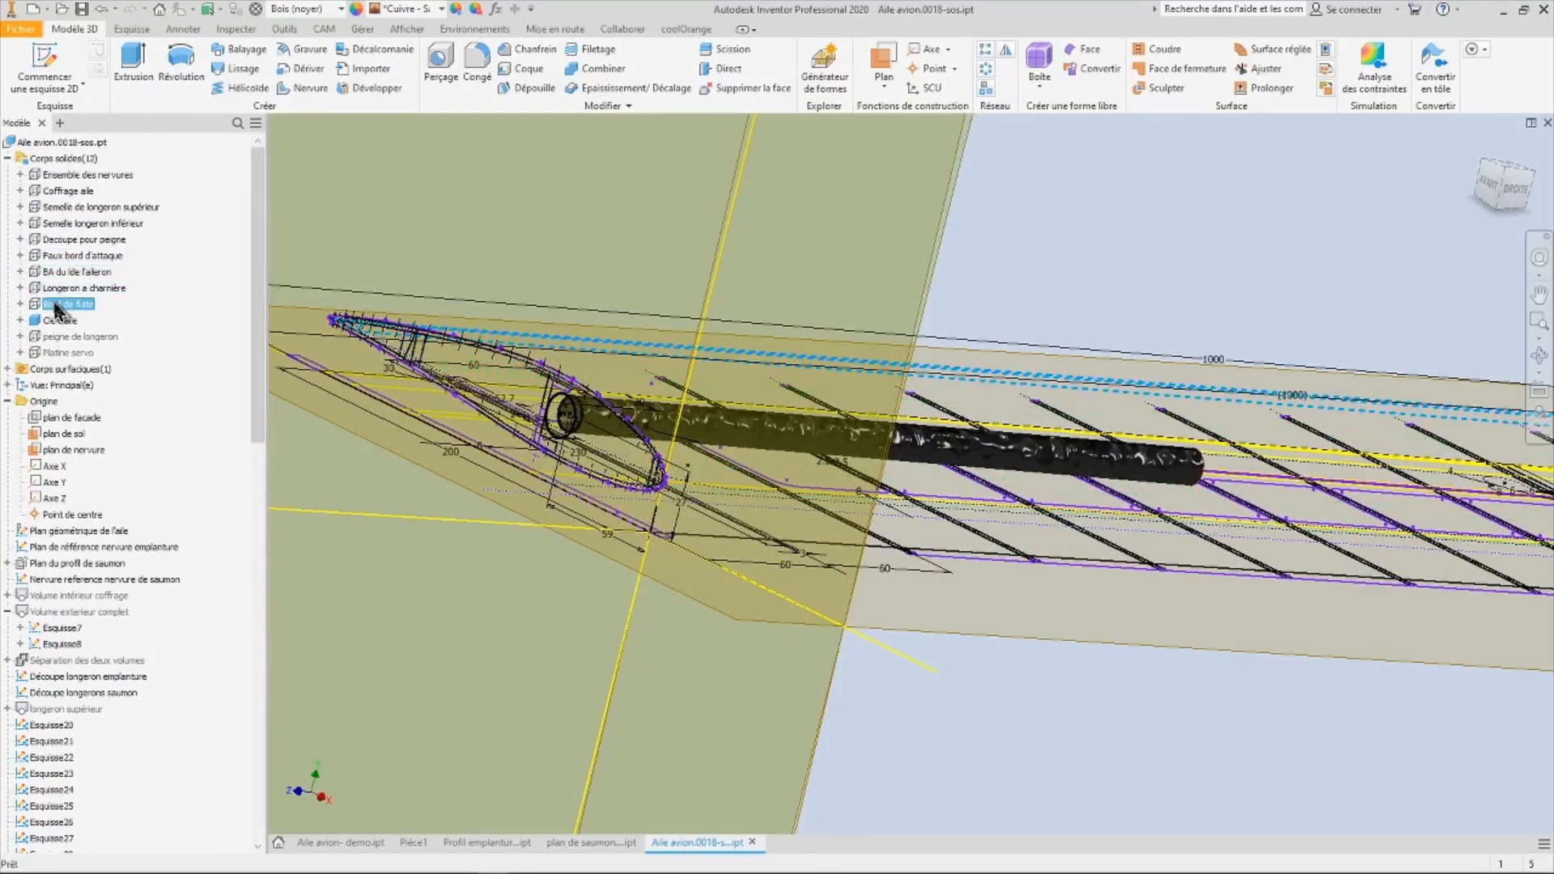
left_click(66, 208, "shift")
right_click(65, 213)
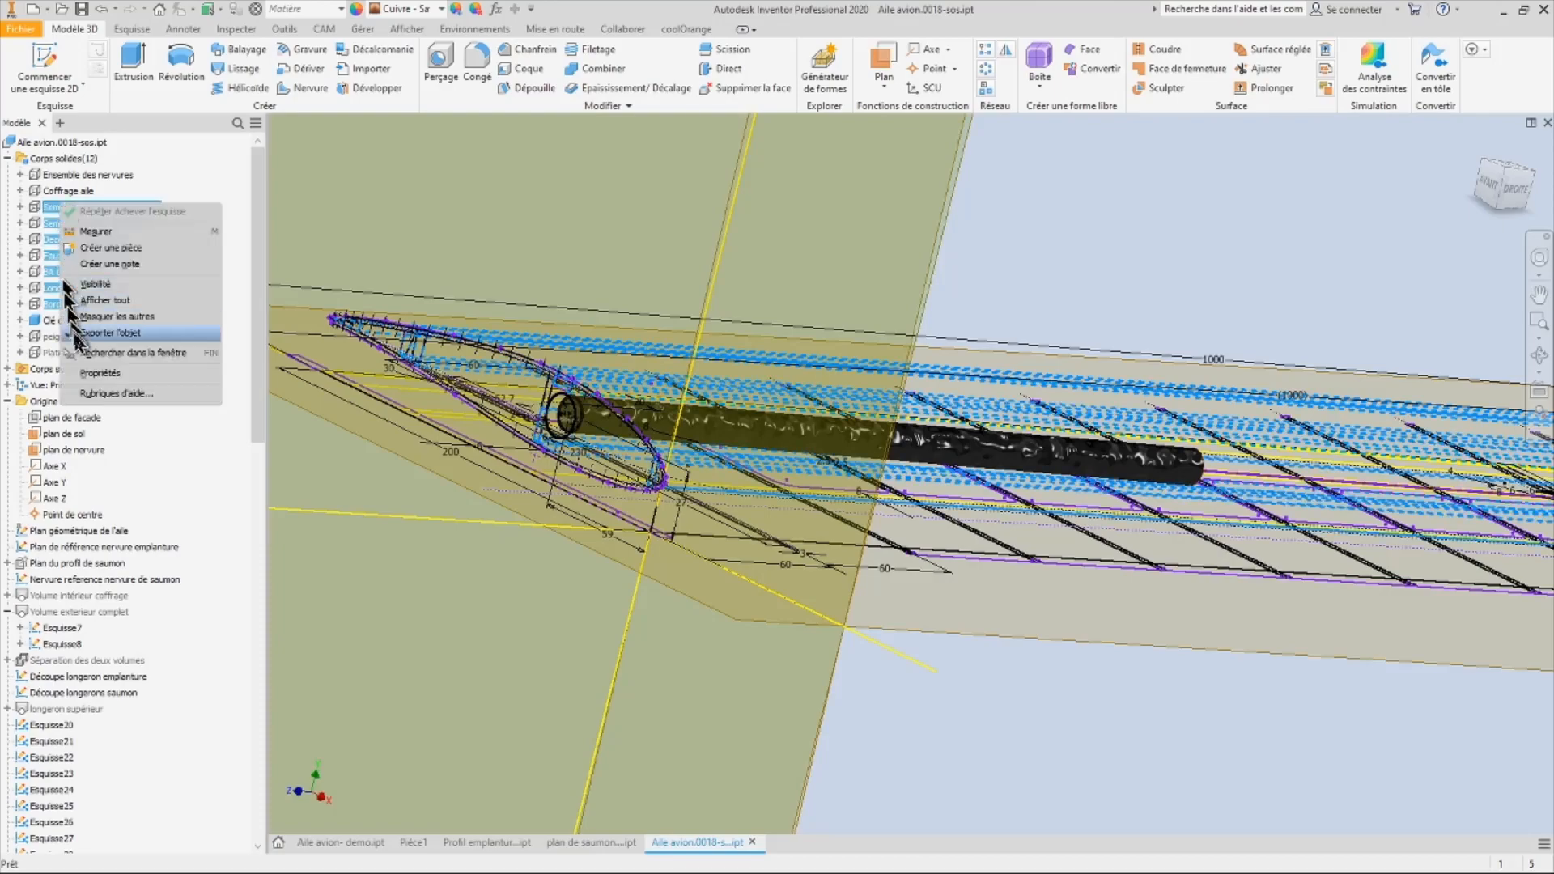
left_click(90, 310)
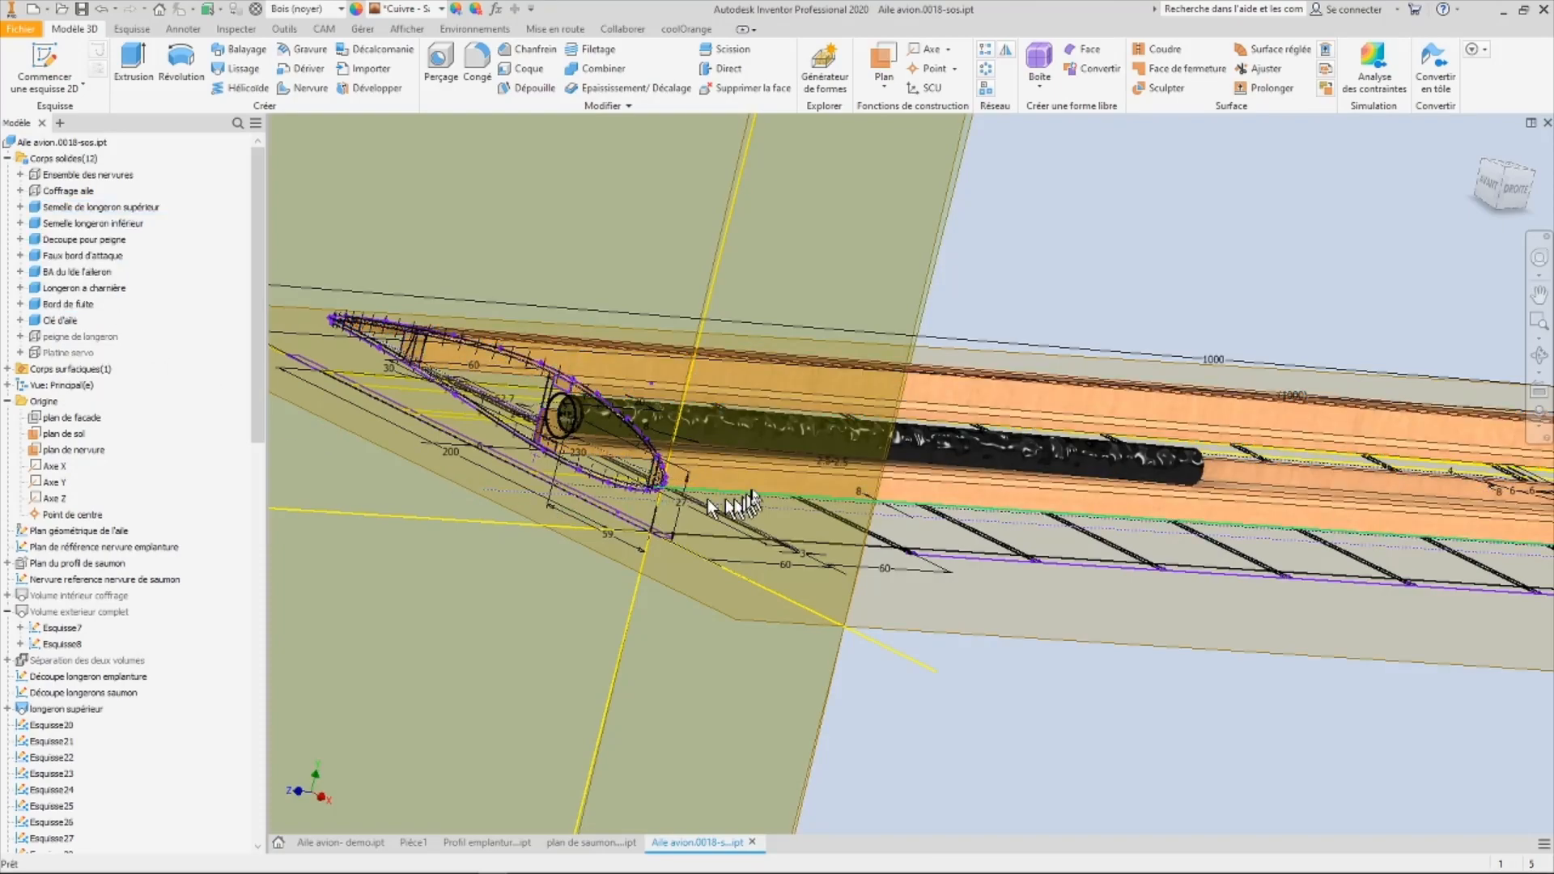
- Examine from several angles how the wing-key tube sits between the upper and lower spar caps
middle_click_drag(752, 492, 568, 486, "shift")
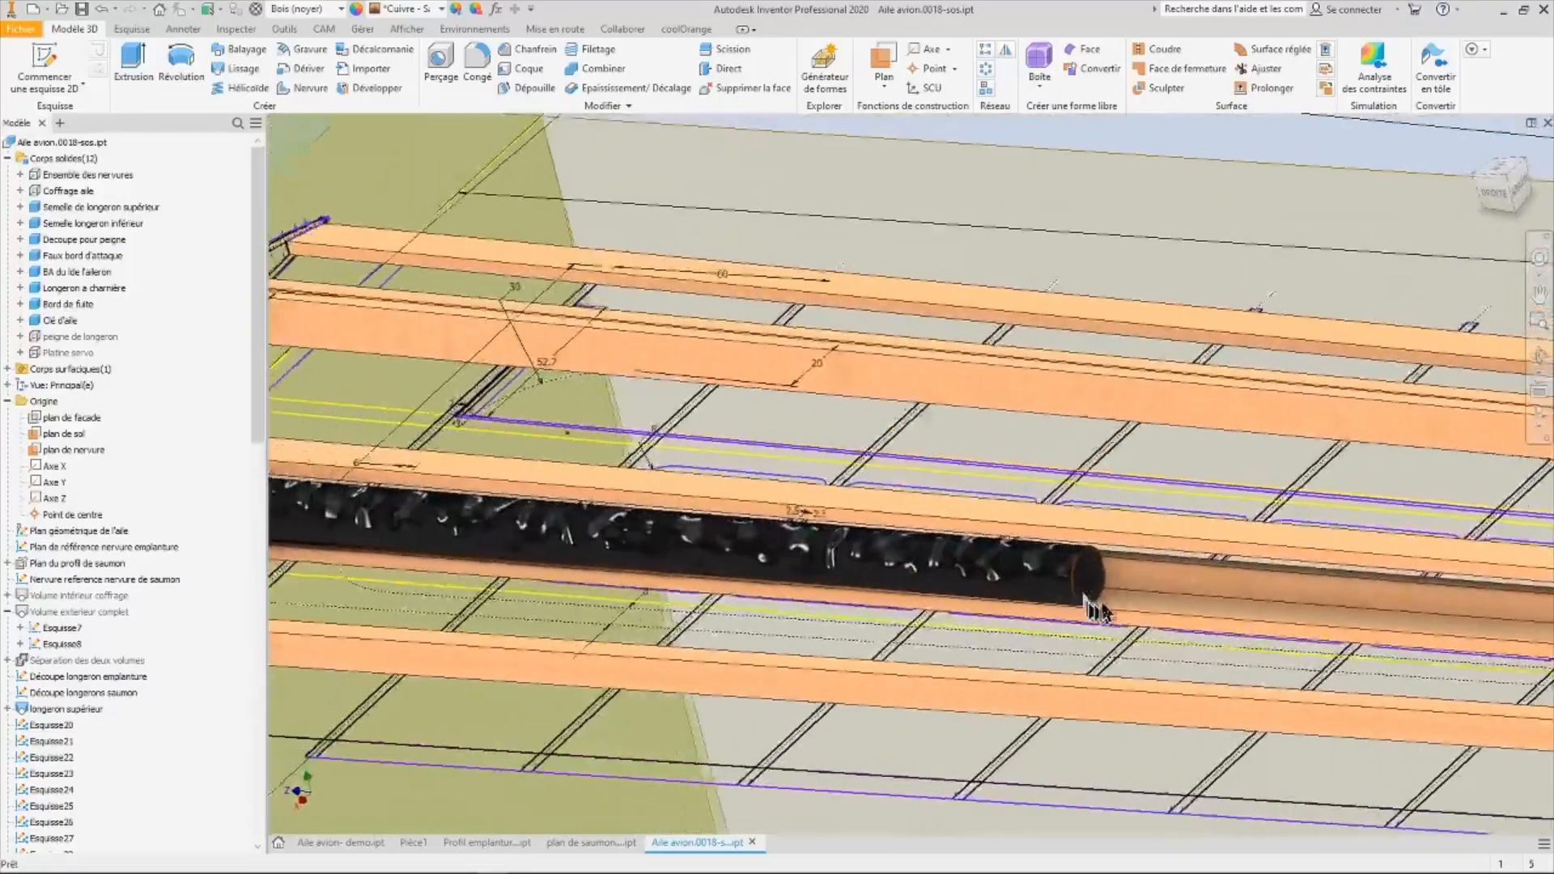
middle_click_drag(1096, 607, 1201, 702, "shift")
scroll(1054, 670, "down", 4)
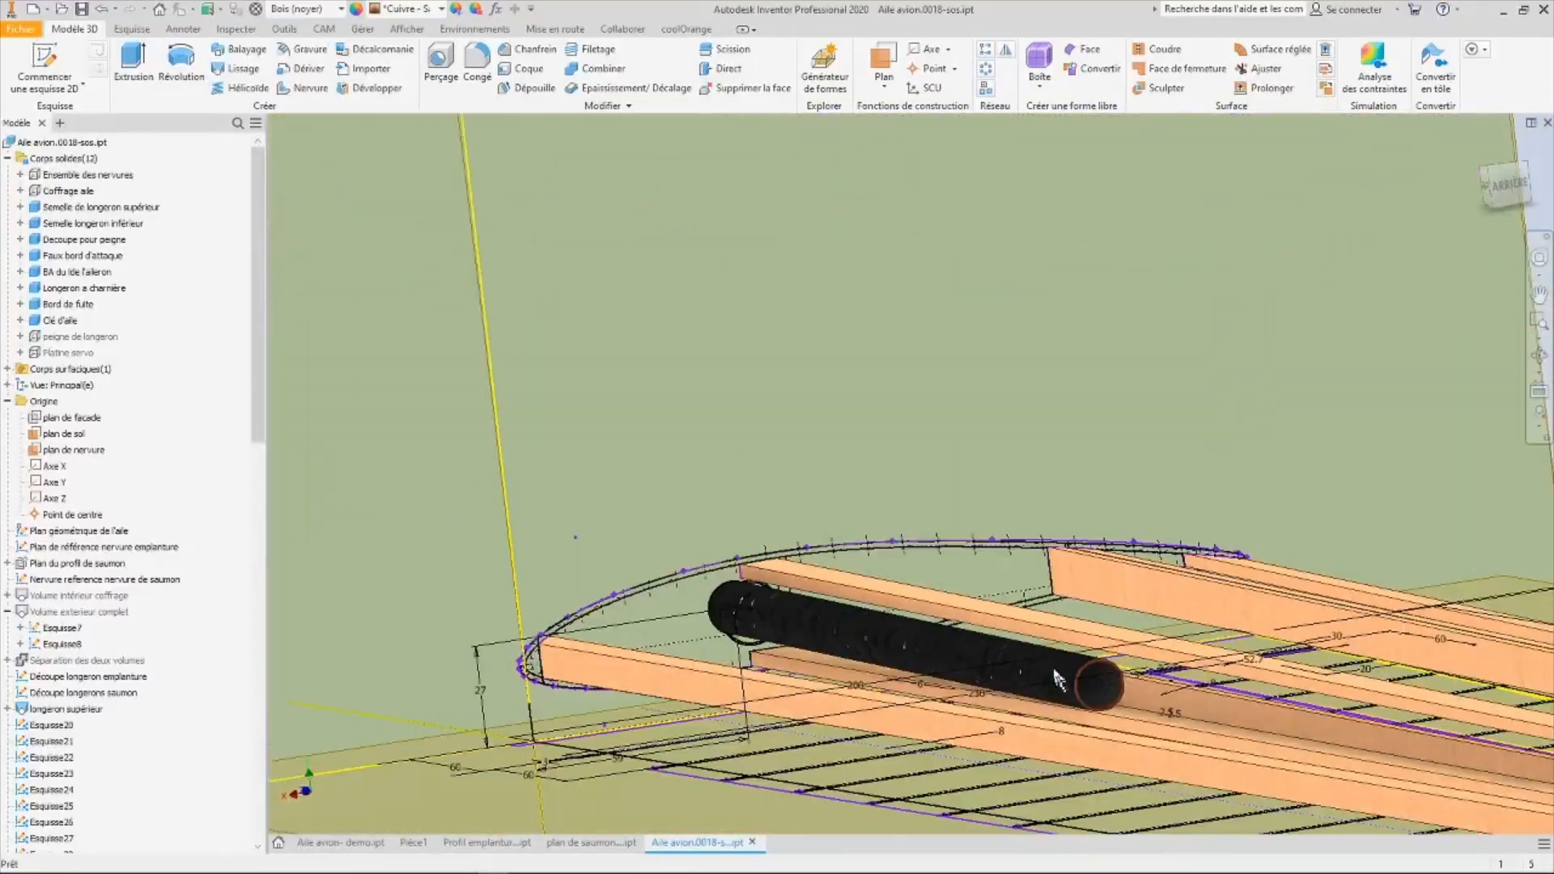
middle_click_drag(1054, 678, 834, 603, "shift")
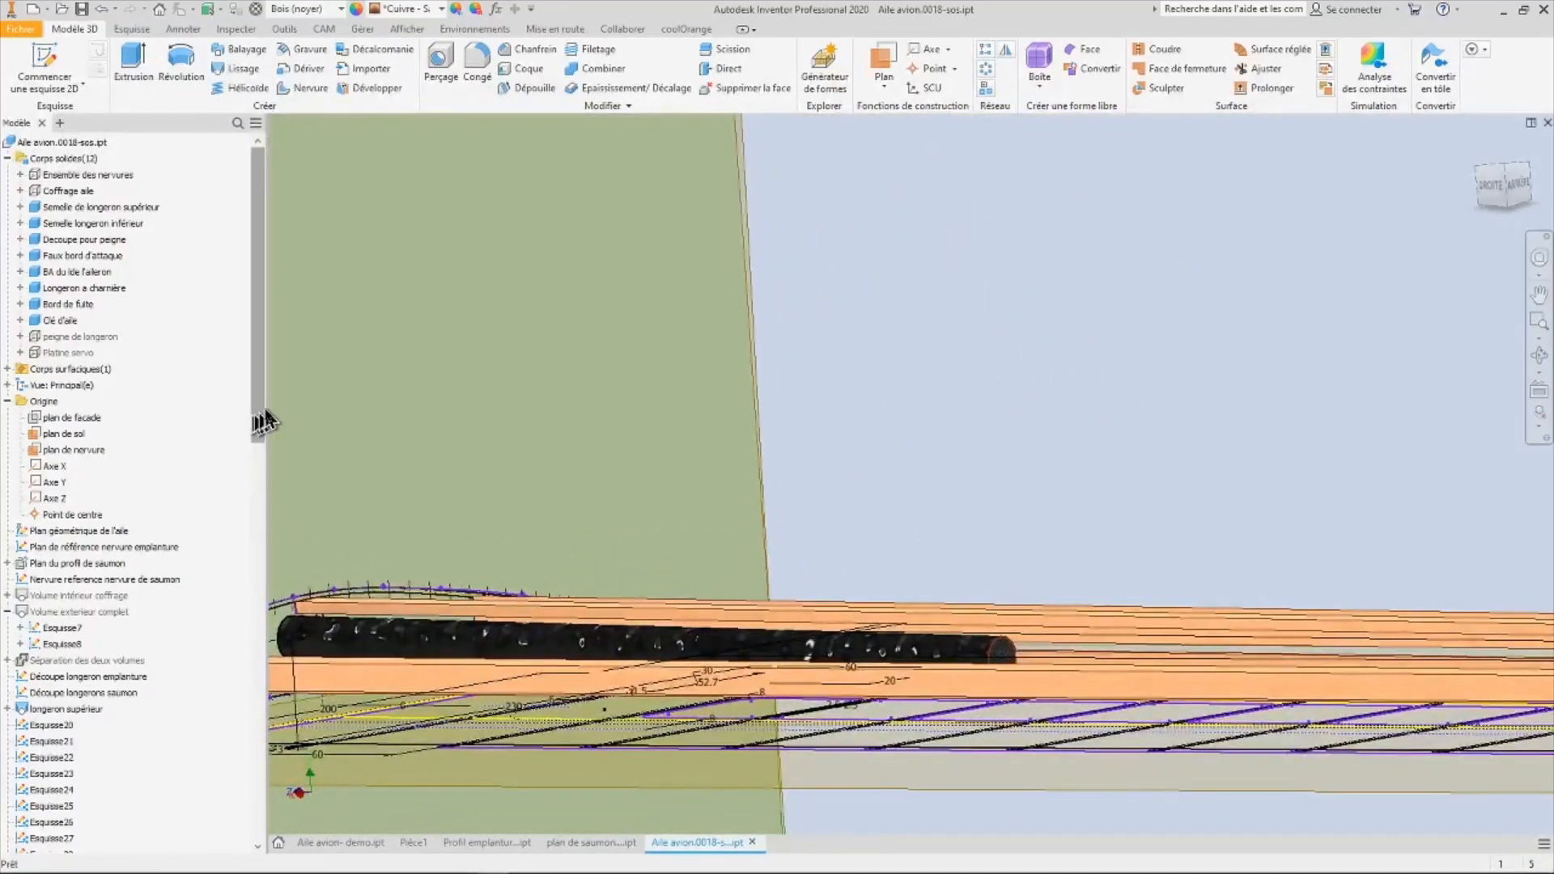
- Move the end-of-part marker below Combiner5 to include Lissage13 in the model
left_click_drag(258, 427, 229, 773)
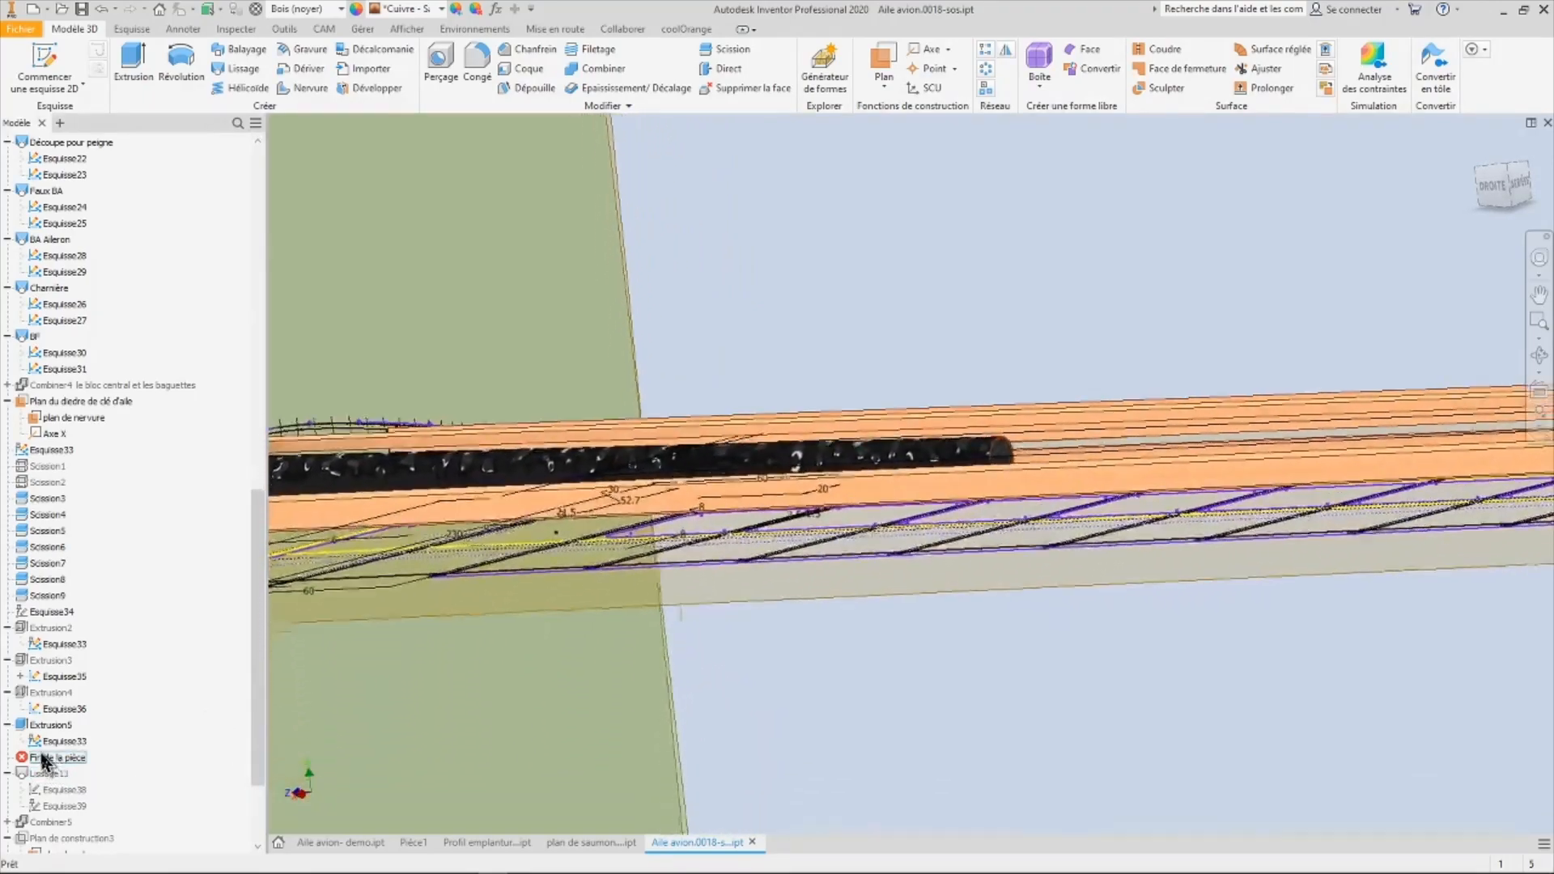
left_click_drag(39, 761, 48, 826)
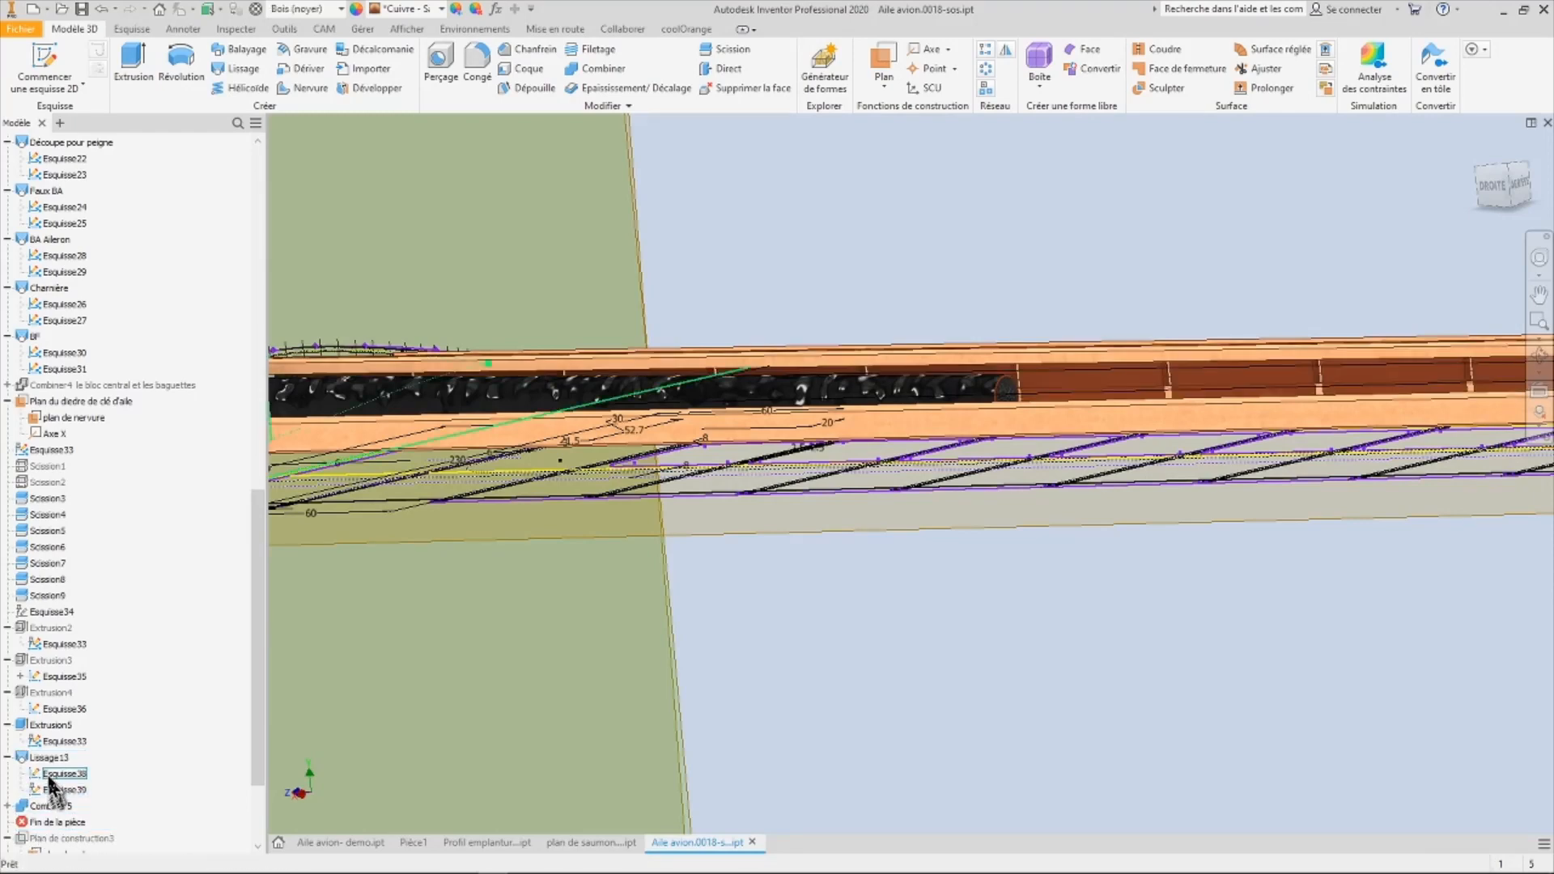
scroll(747, 585, "down", 5)
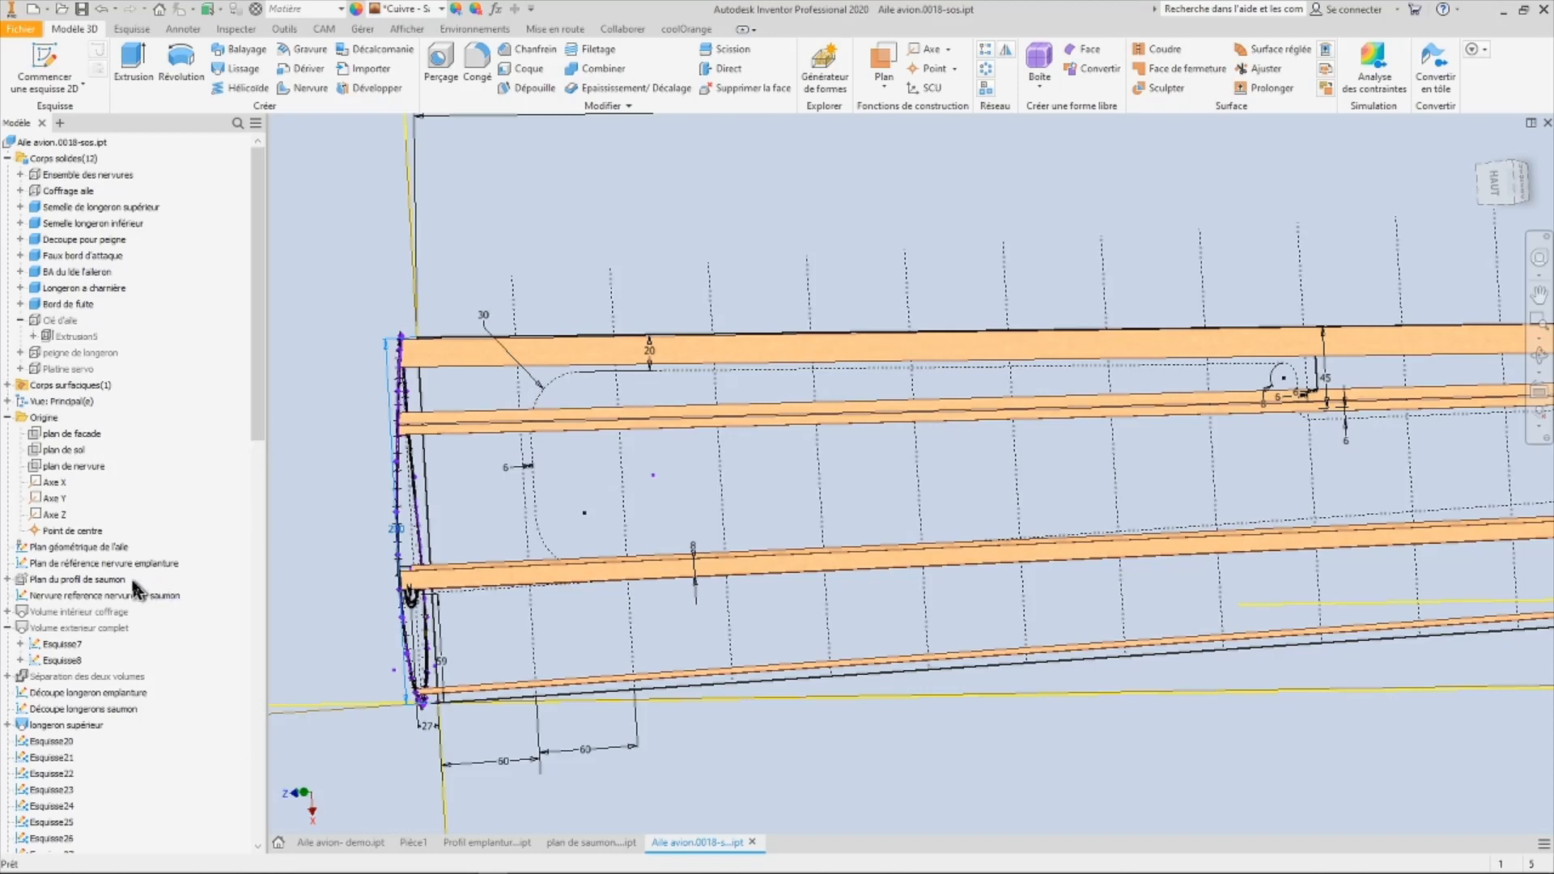
- Select Esquisse35 under Extrusion3 to highlight its cut-out outlines on the wing
scroll(128, 617, "down", 10)
scroll(124, 613, "down", 9)
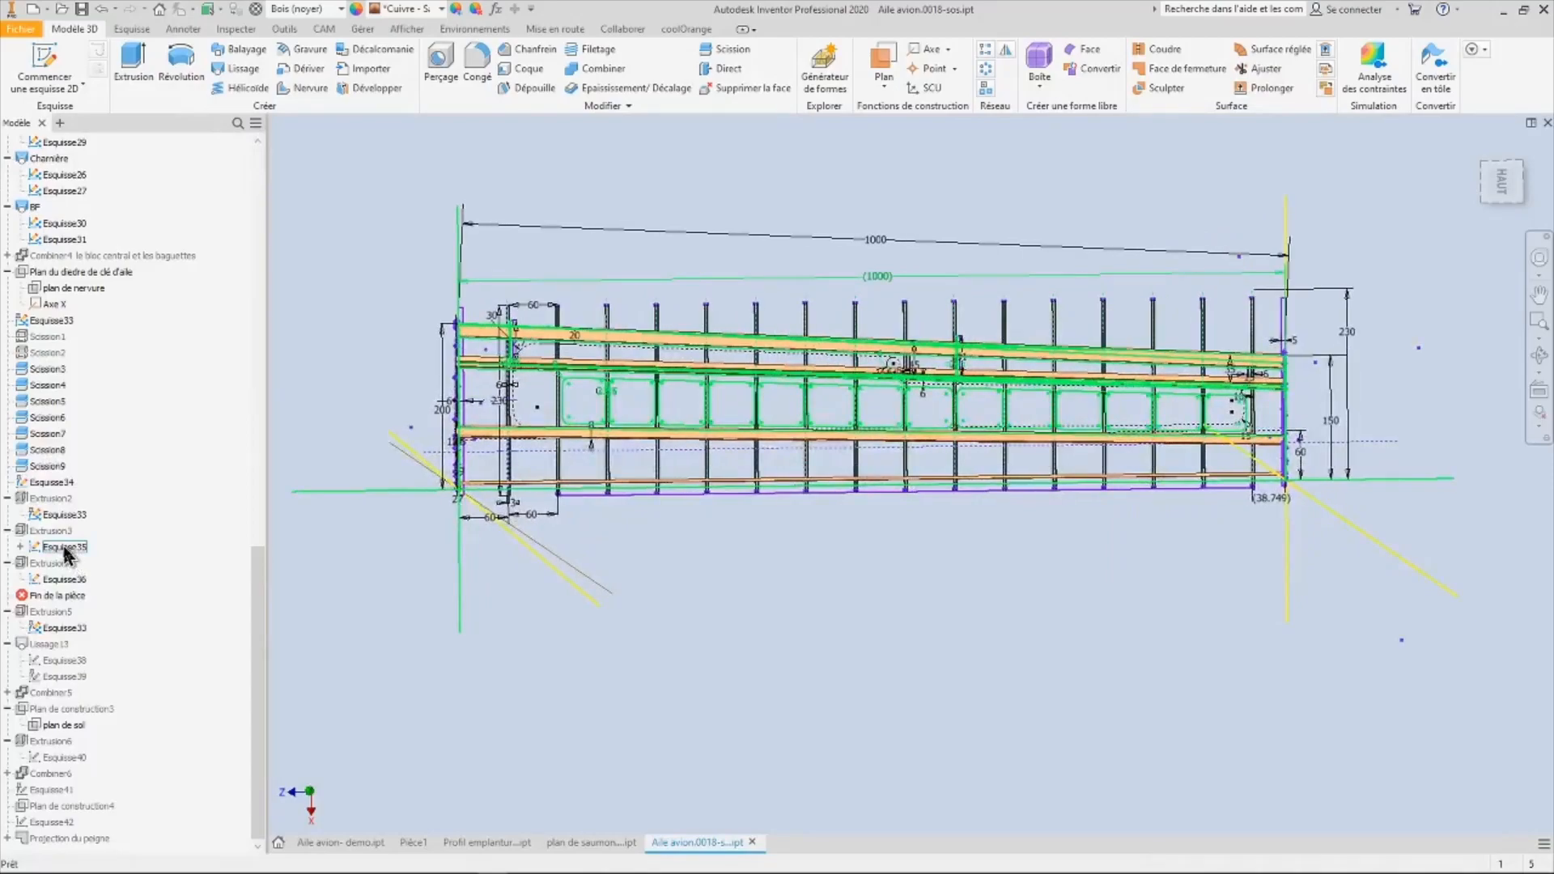
double_click(66, 548)
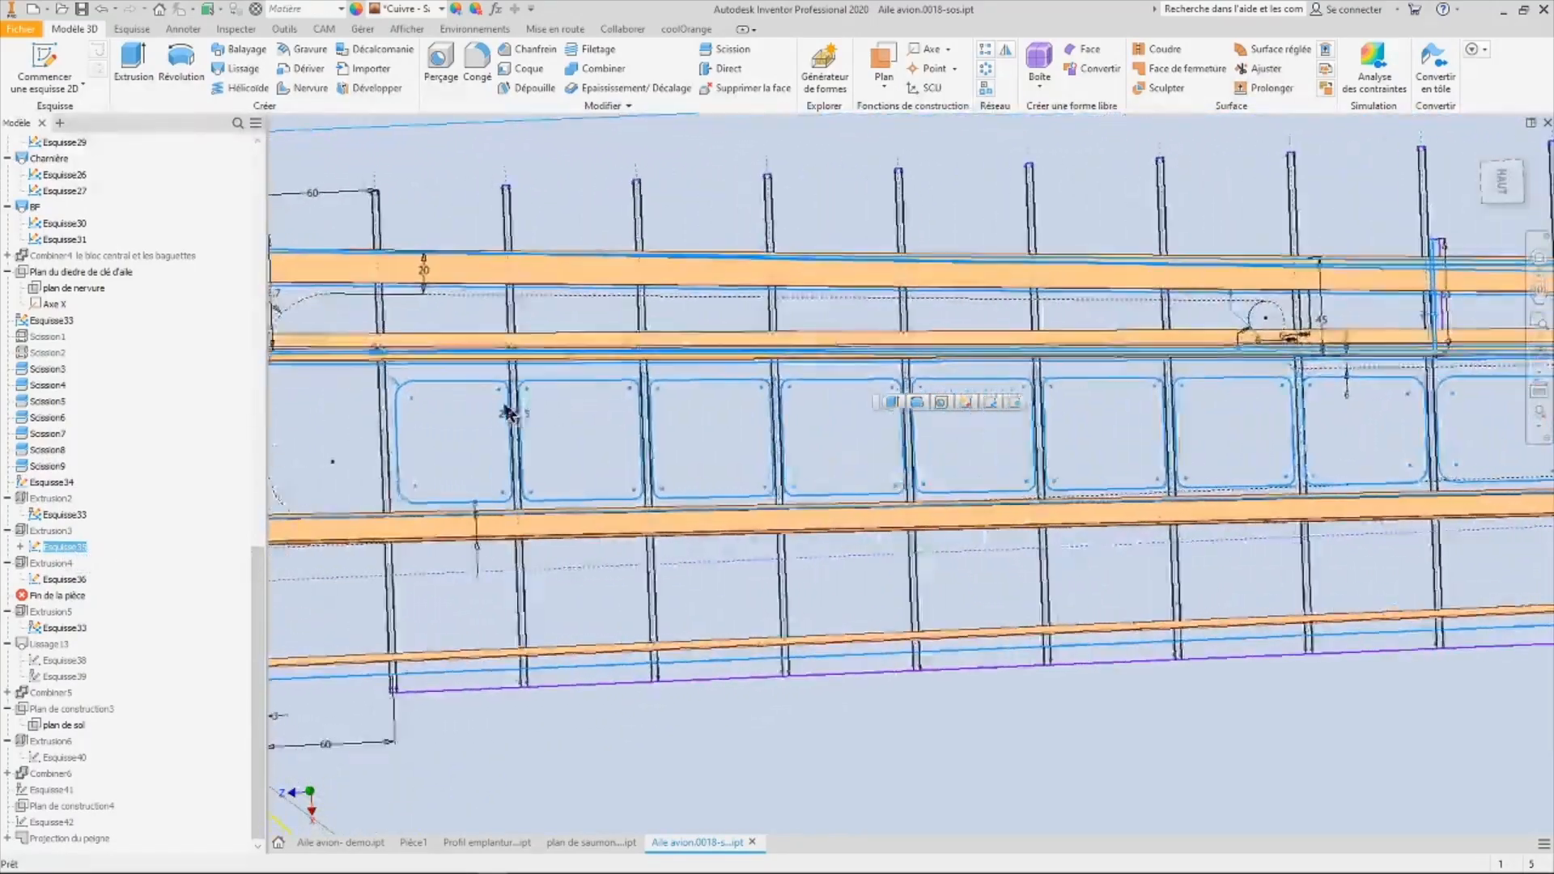
- Move the end-of-part marker back above Extrusion4 and examine the row of rounded cut-outs between the ribs
left_click_drag(59, 596, 58, 555)
middle_click_drag(931, 571, 460, 573)
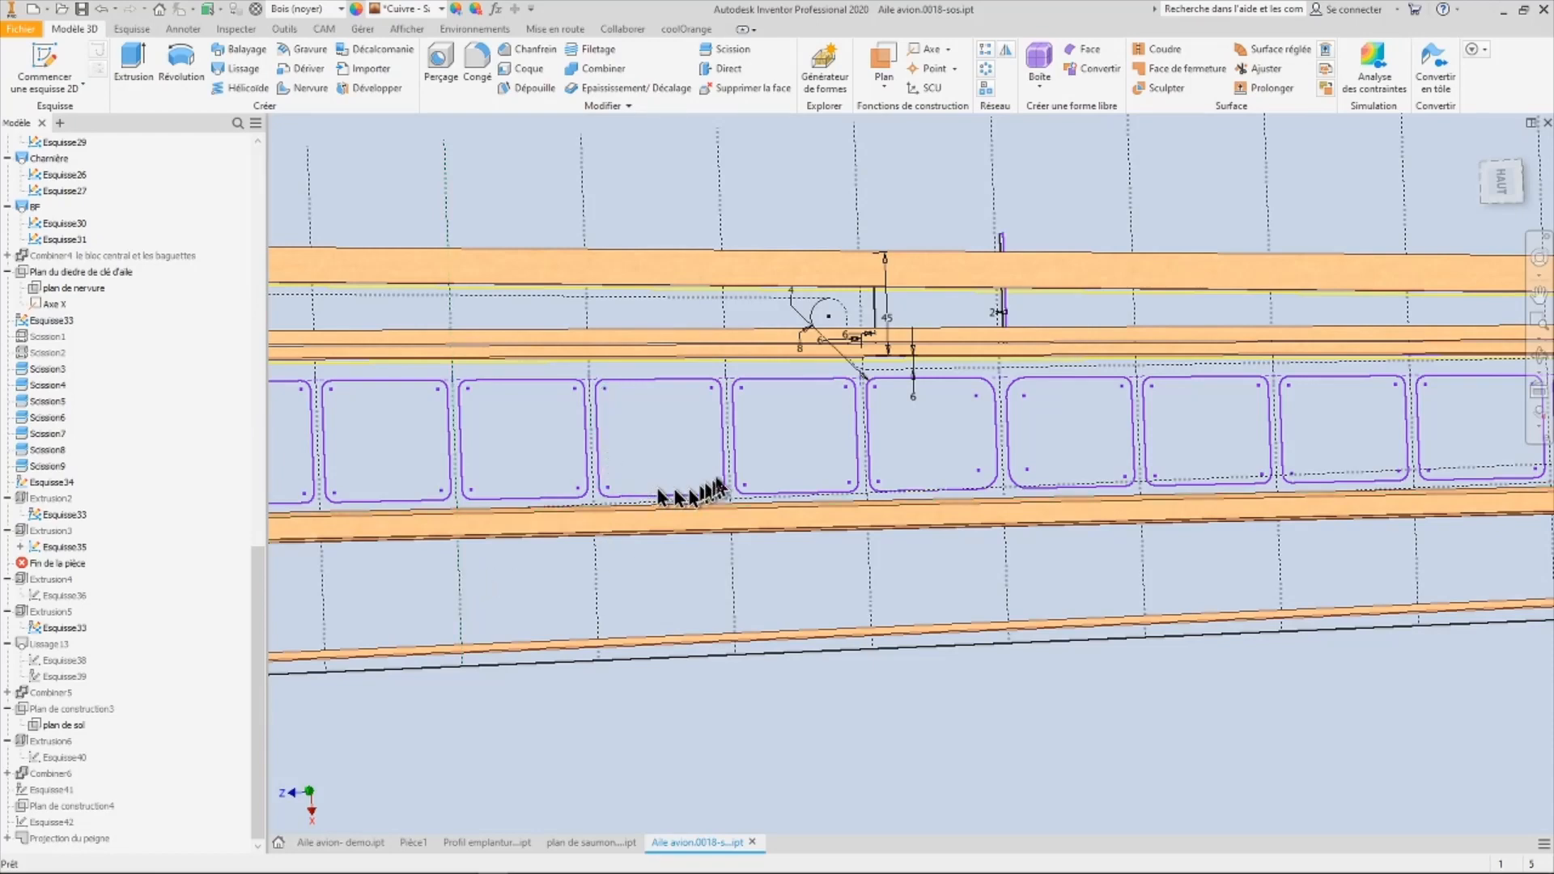
scroll(897, 394, "down", 3)
scroll(648, 395, "up", 1)
middle_click_drag(647, 395, 607, 386)
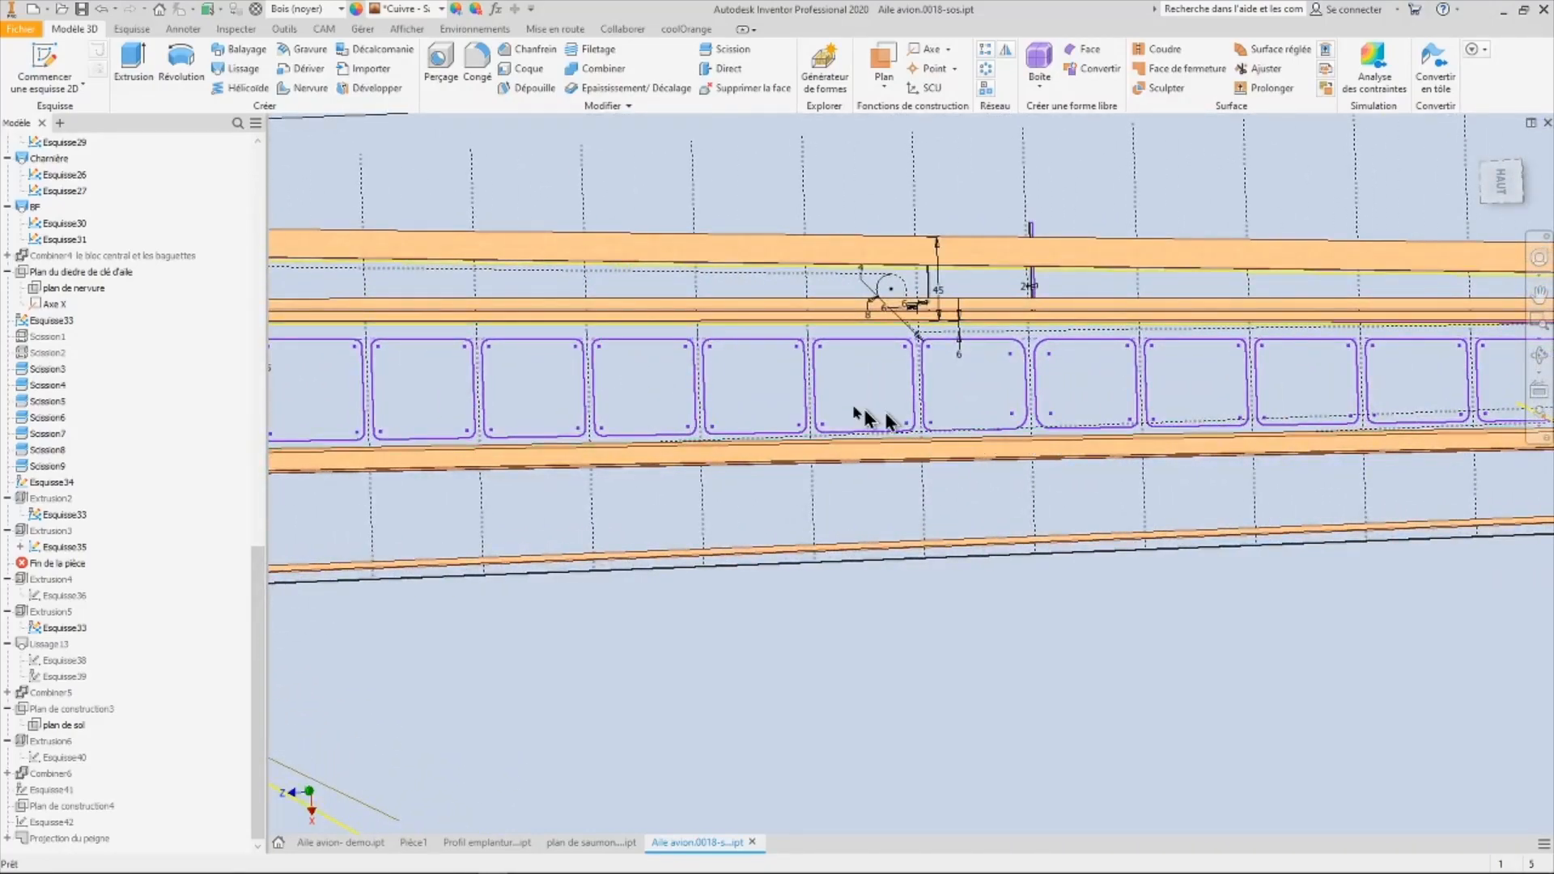
scroll(777, 409, "down", 3)
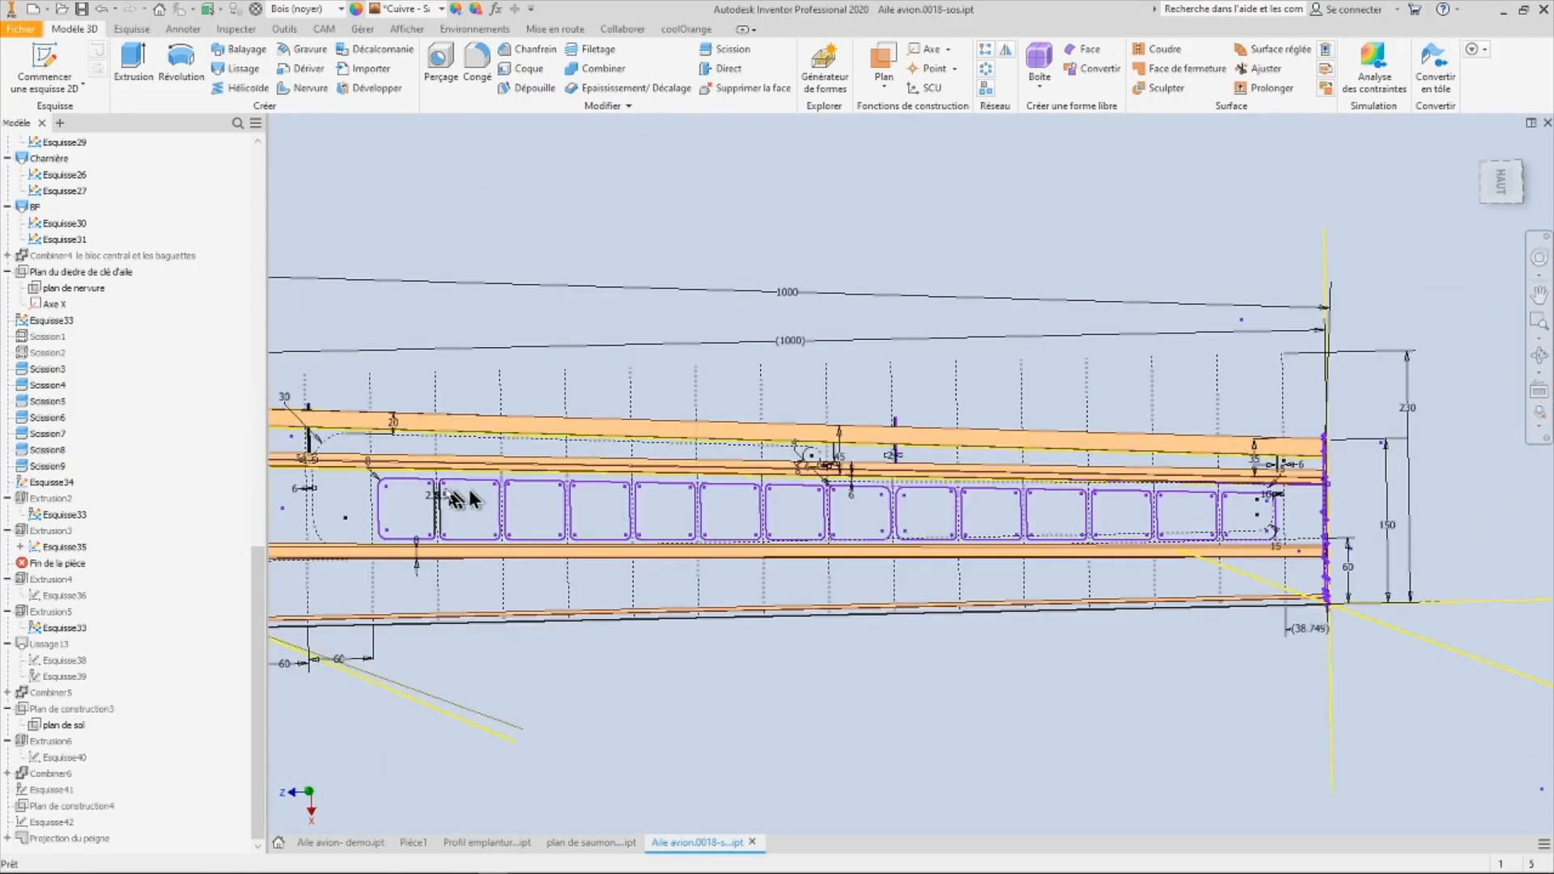
- Select Extrusion3 to highlight its rounded cut-outs and examine their outlines between the spars
scroll(429, 498, "up", 5)
scroll(609, 492, "up", 3)
scroll(609, 492, "down", 8)
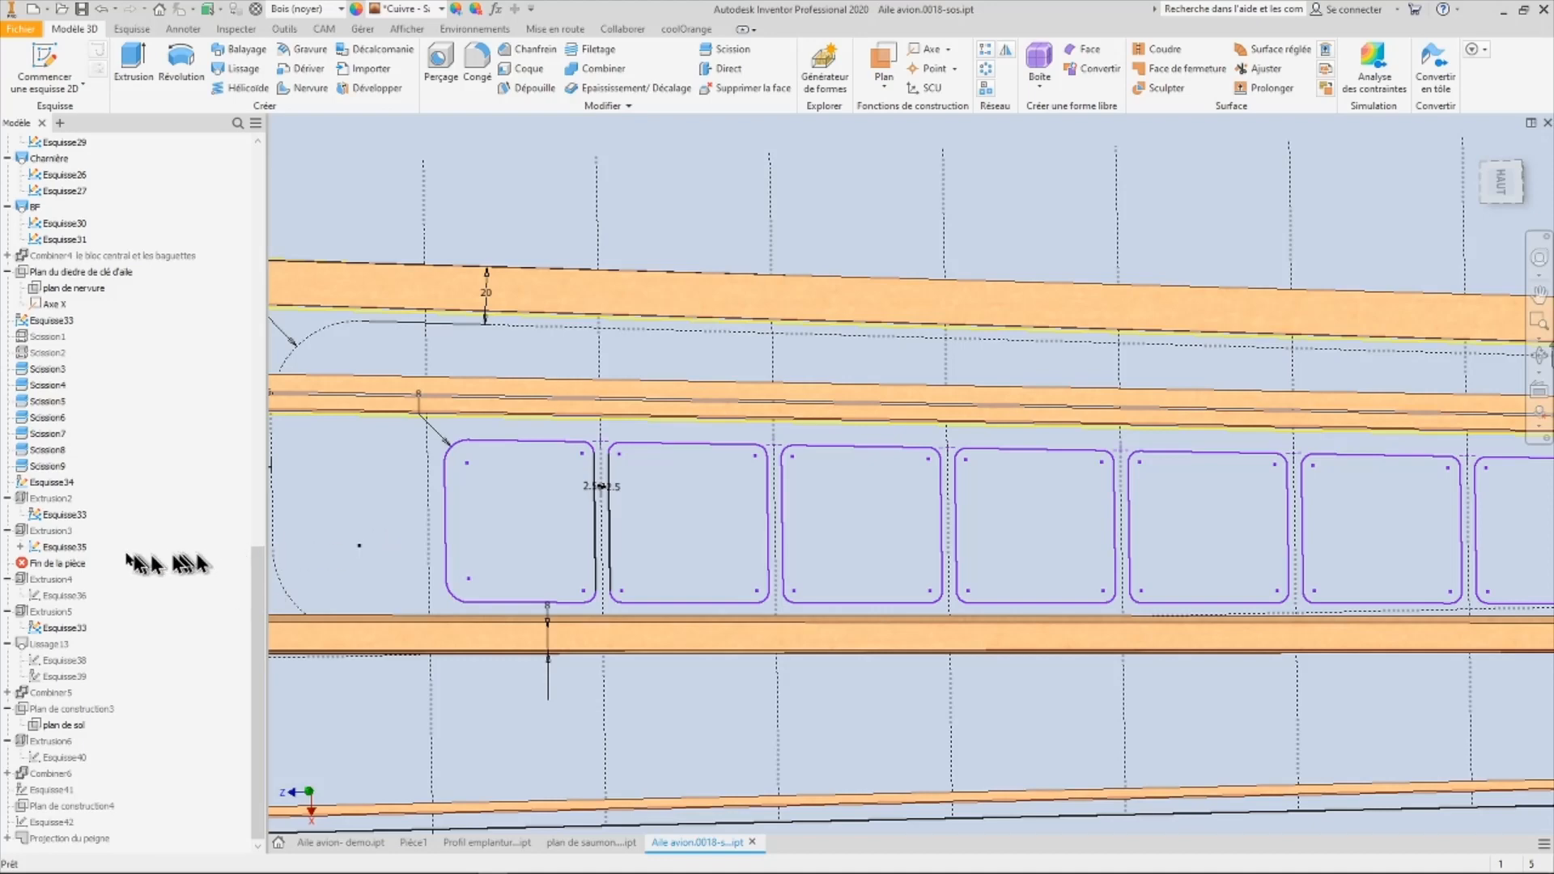
left_click(32, 534)
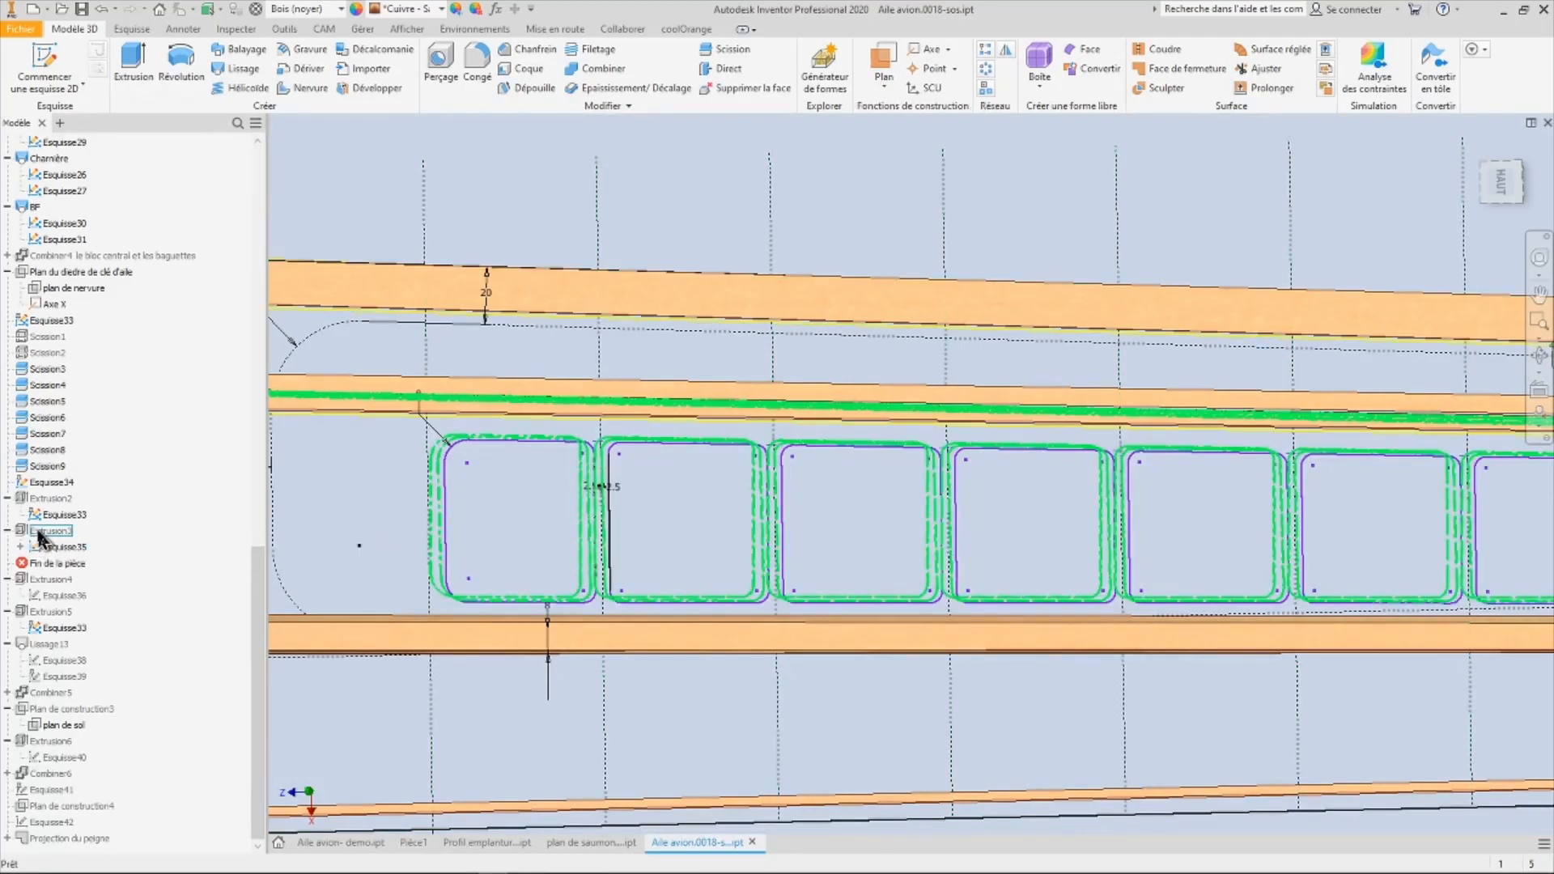
right_click(40, 537)
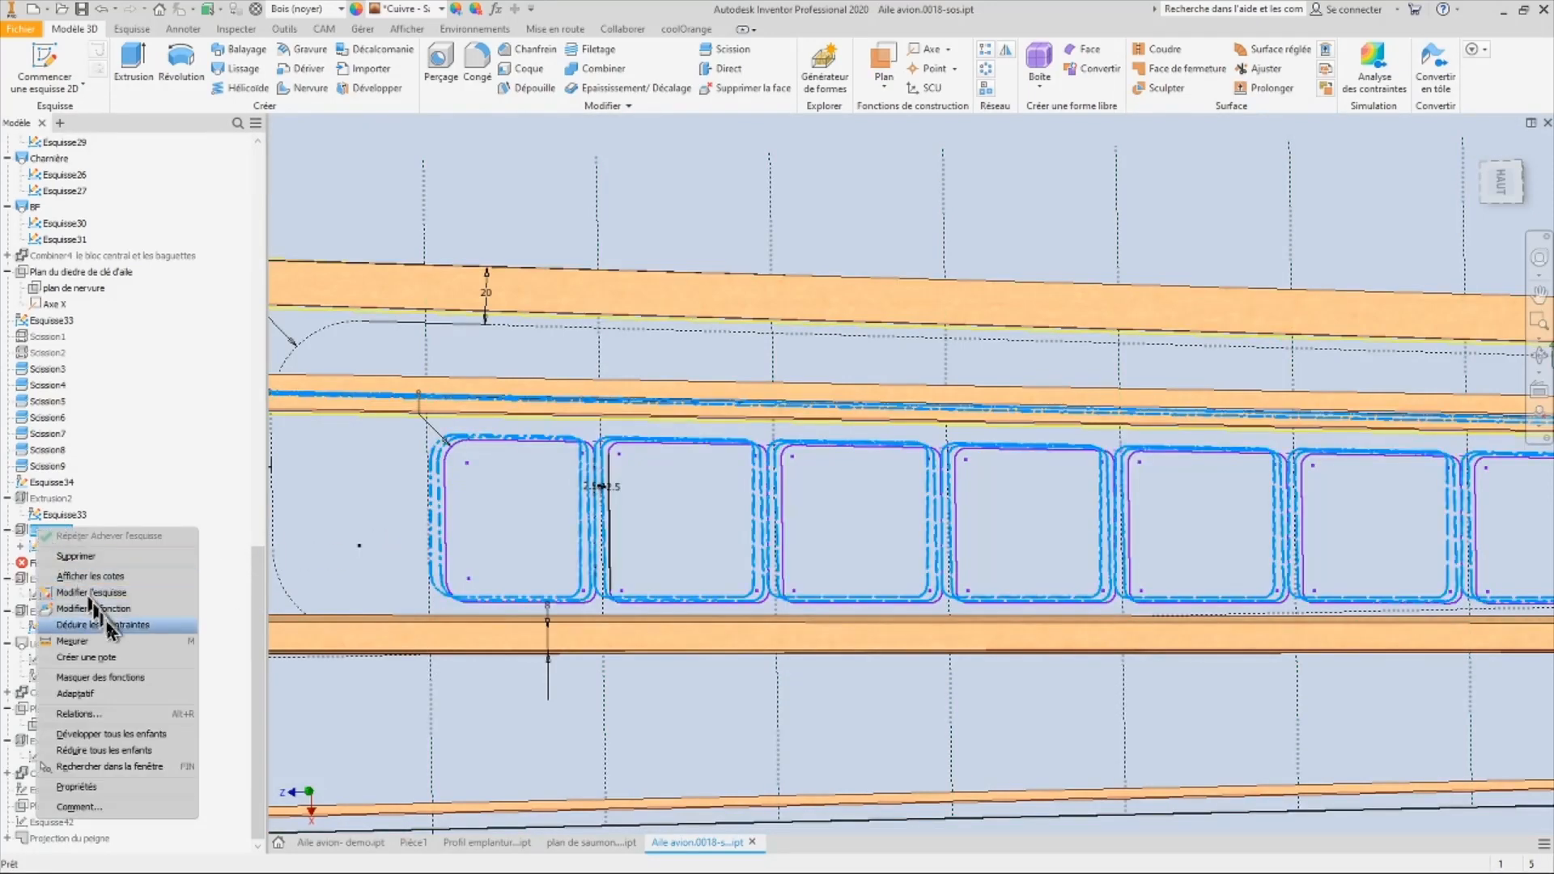
left_click(346, 219)
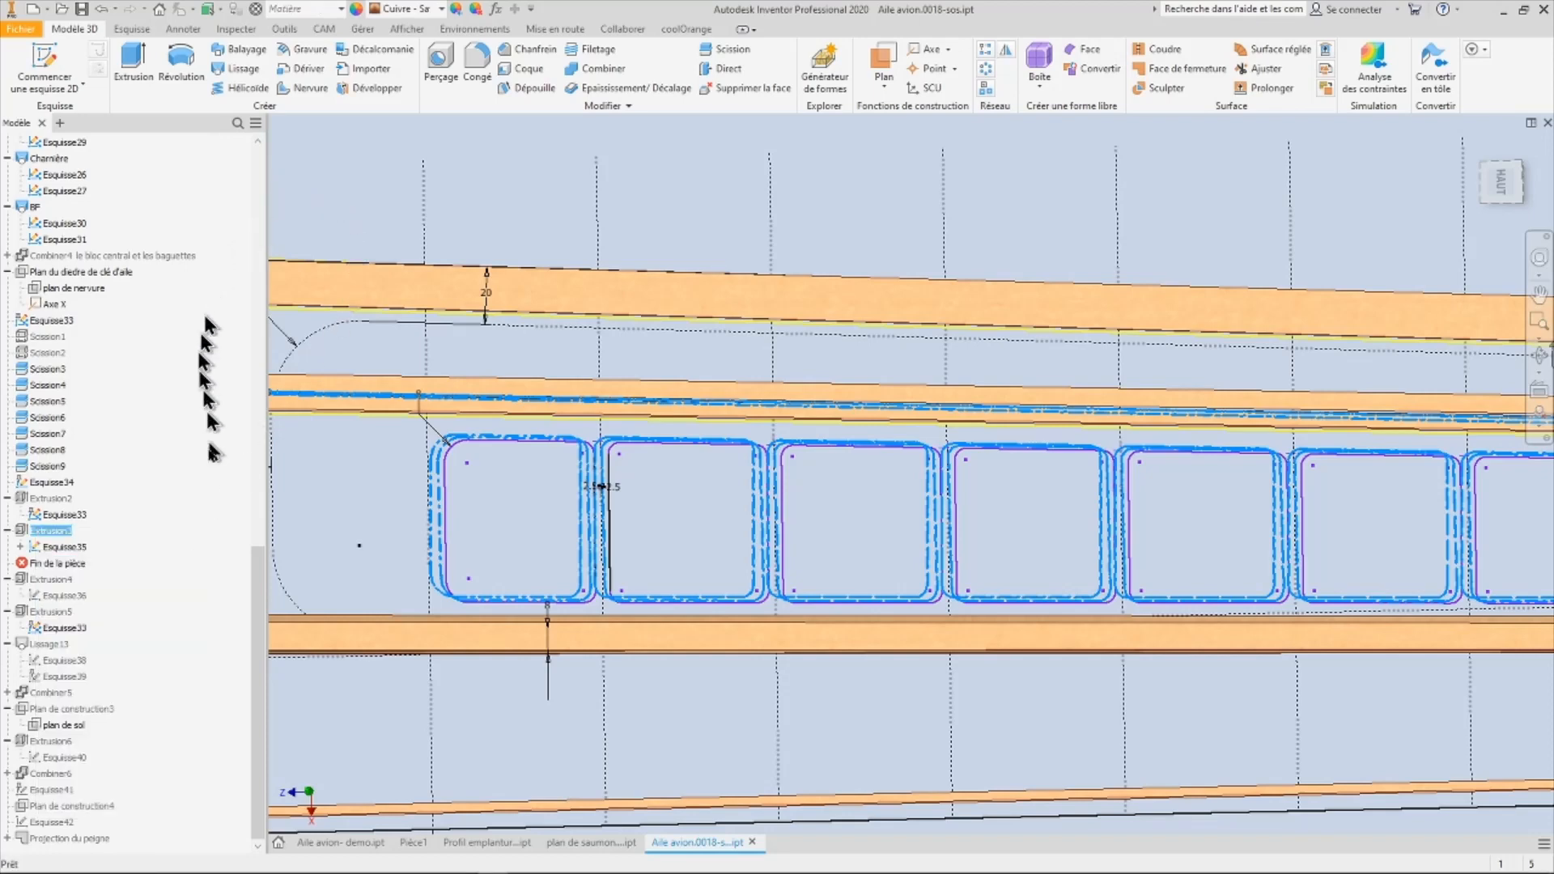
- Show the Coffrage aile body and examine the row of rounded cut-outs through the wing skin
left_click_drag(263, 607, 266, 187)
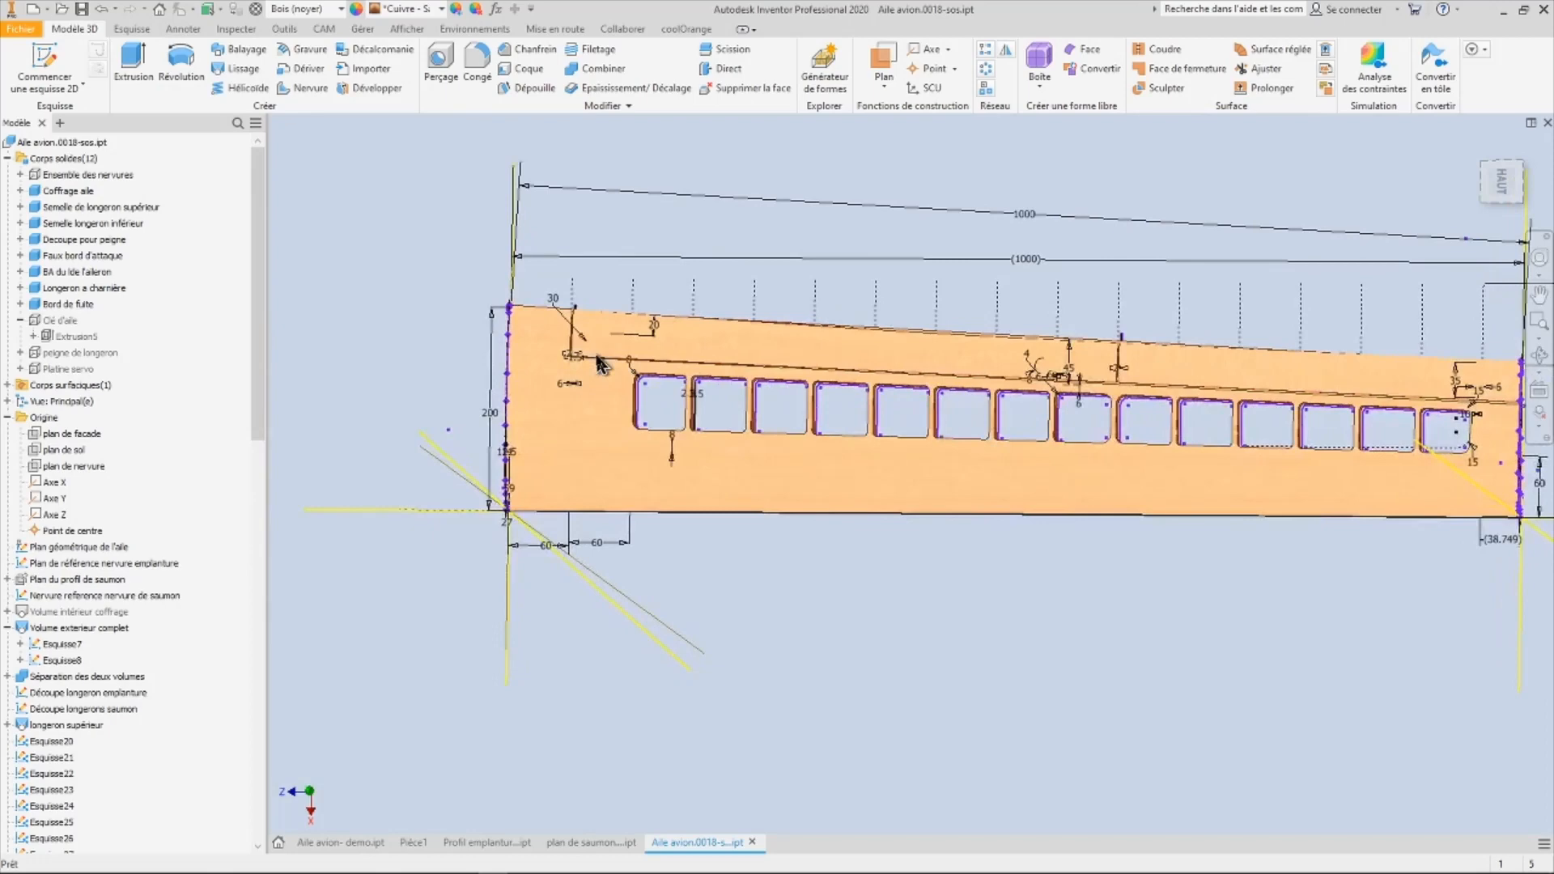
scroll(596, 359, "up", 10)
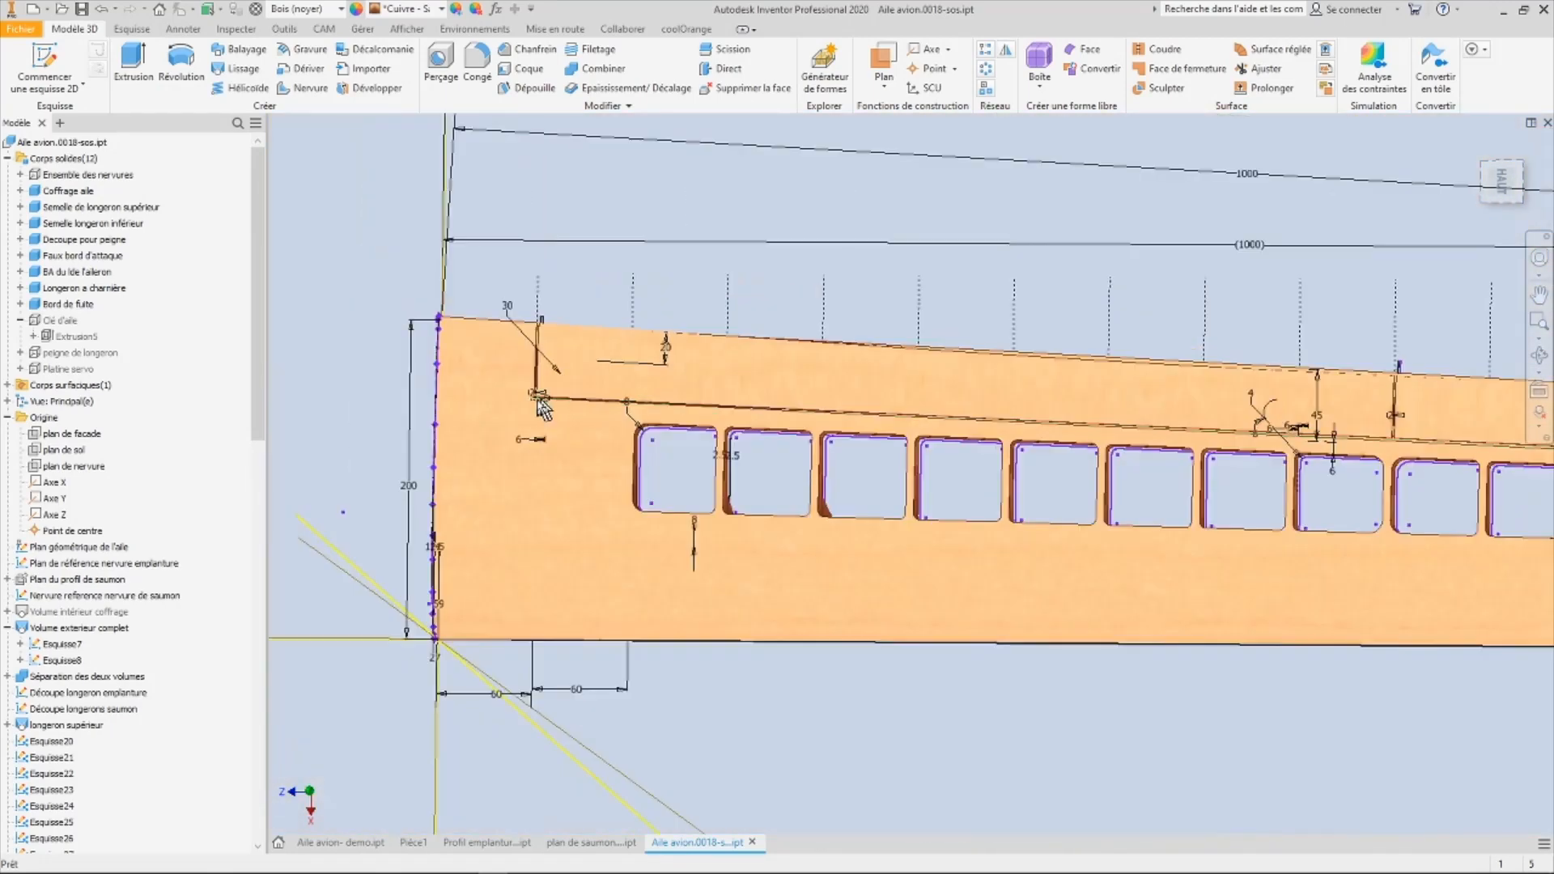
scroll(493, 364, "down", 5)
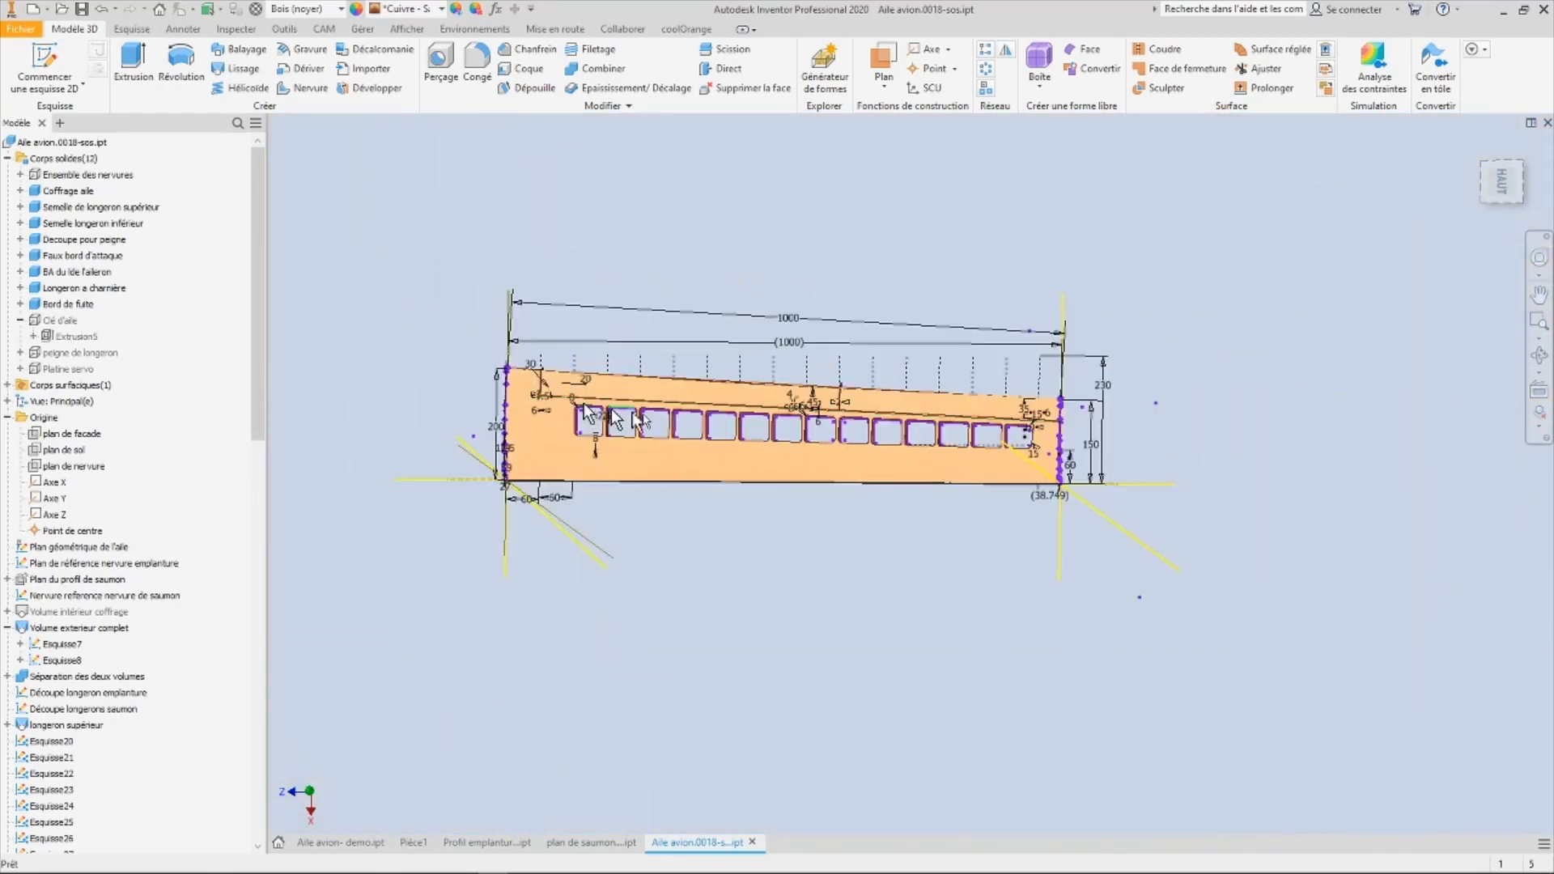
scroll(839, 404, "up", 8)
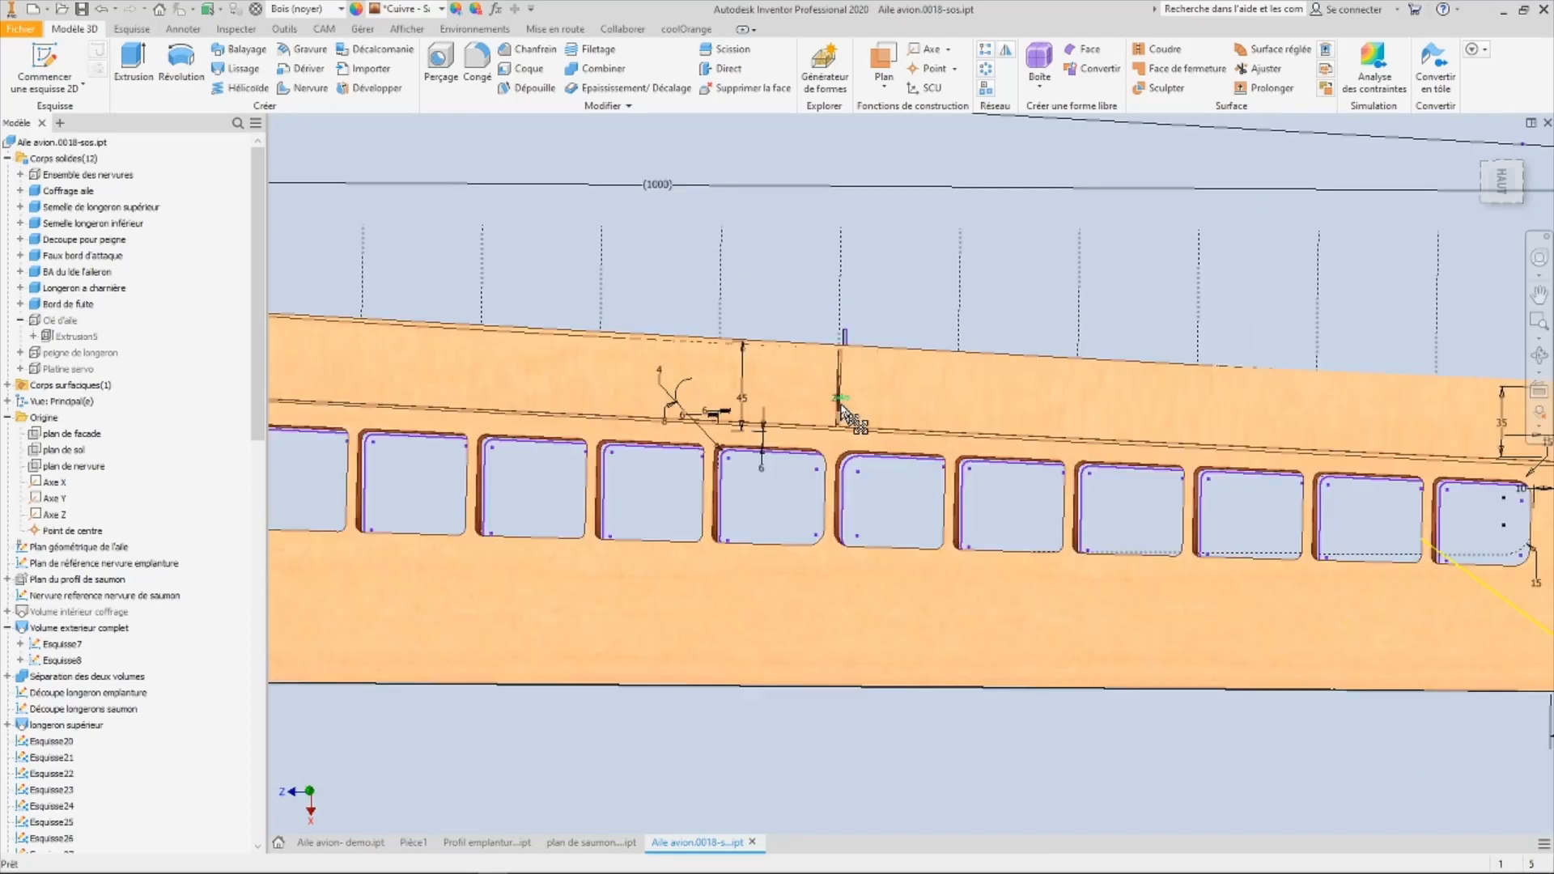
scroll(837, 401, "down", 5)
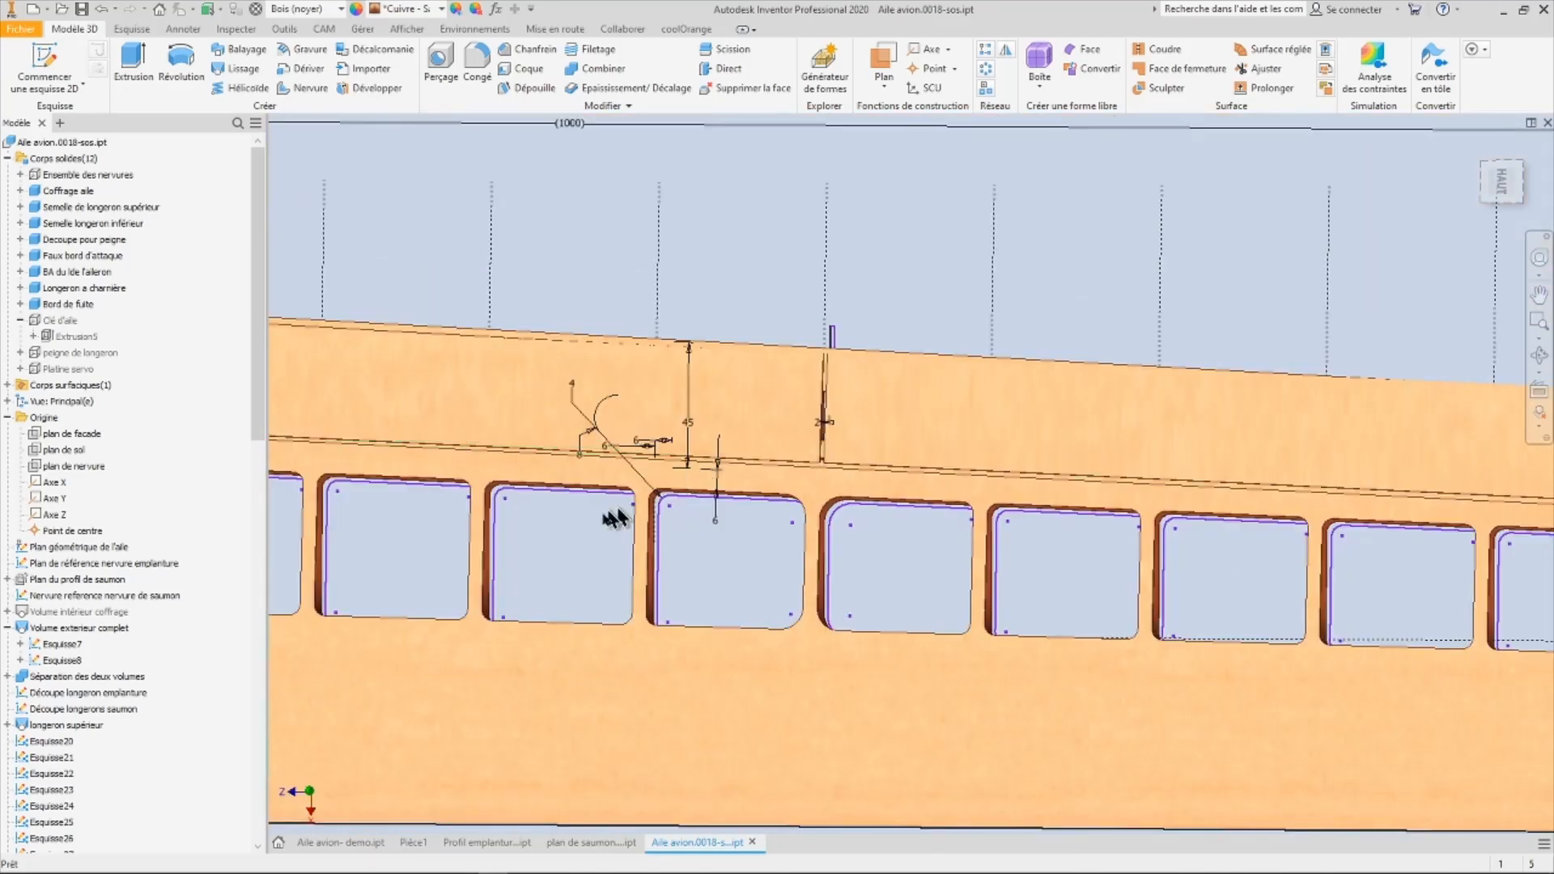
scroll(733, 550, "down", 4)
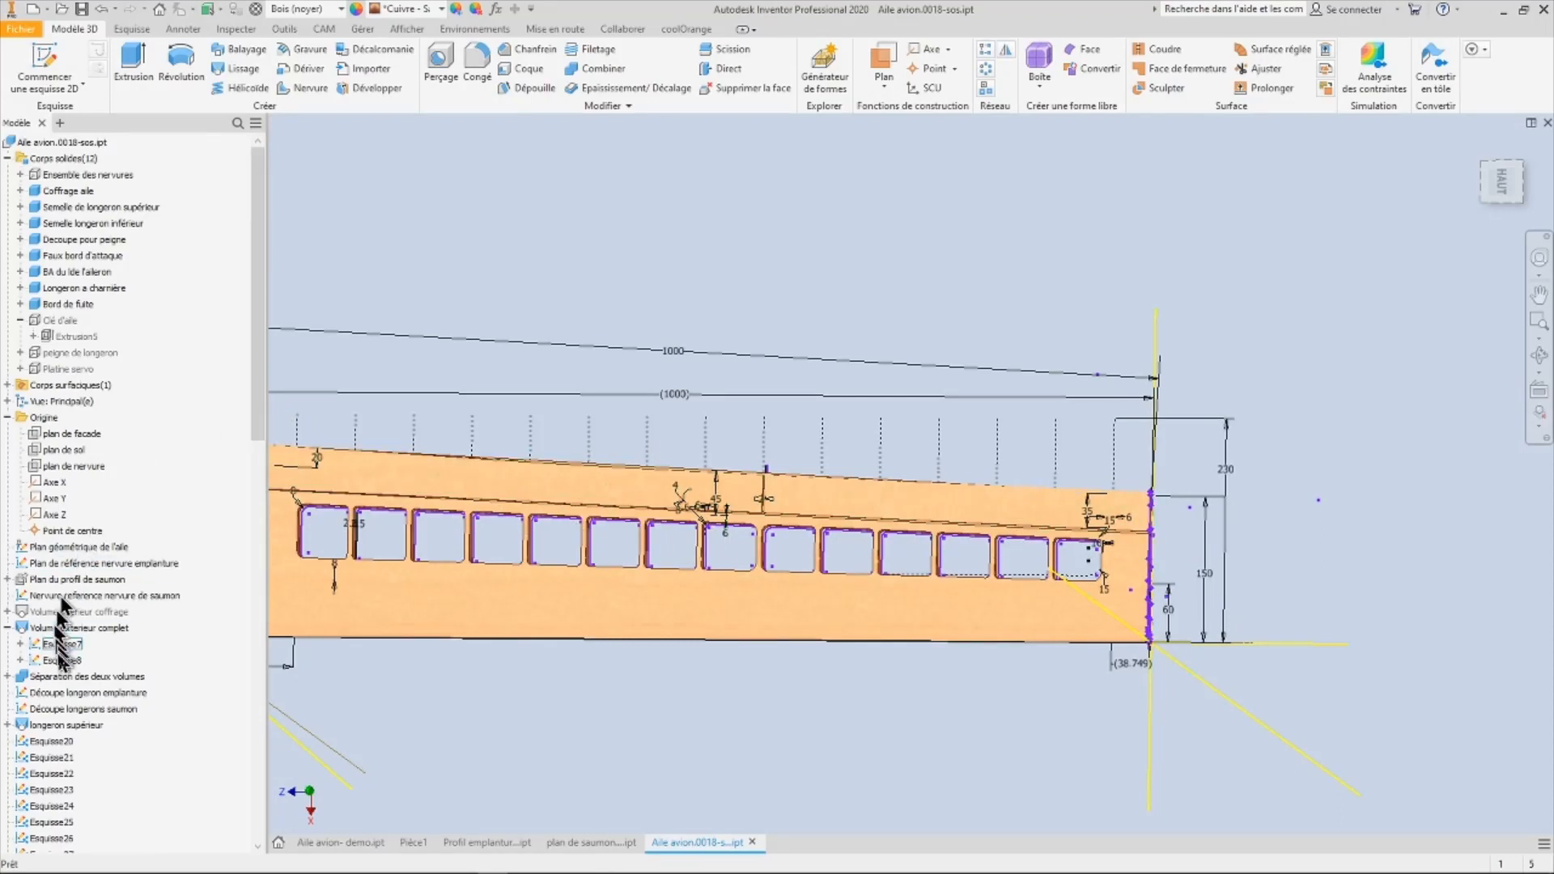
- Hide the Coffrage aile body and move the end-of-part marker below Extrusion4
left_click_drag(257, 431, 257, 804)
double_click(26, 596)
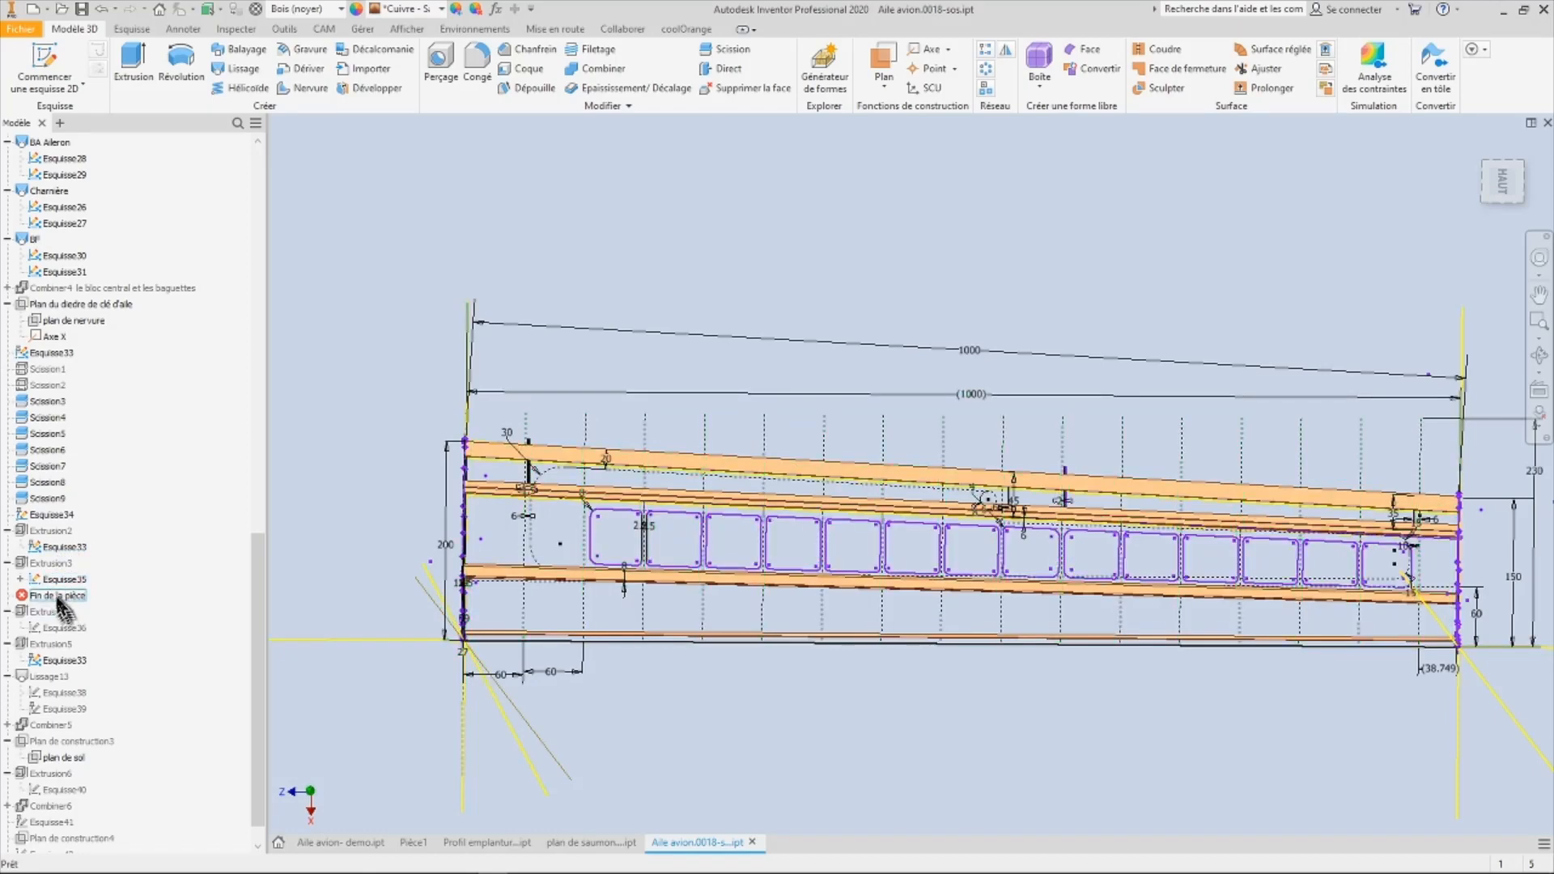
left_click_drag(56, 596, 58, 624)
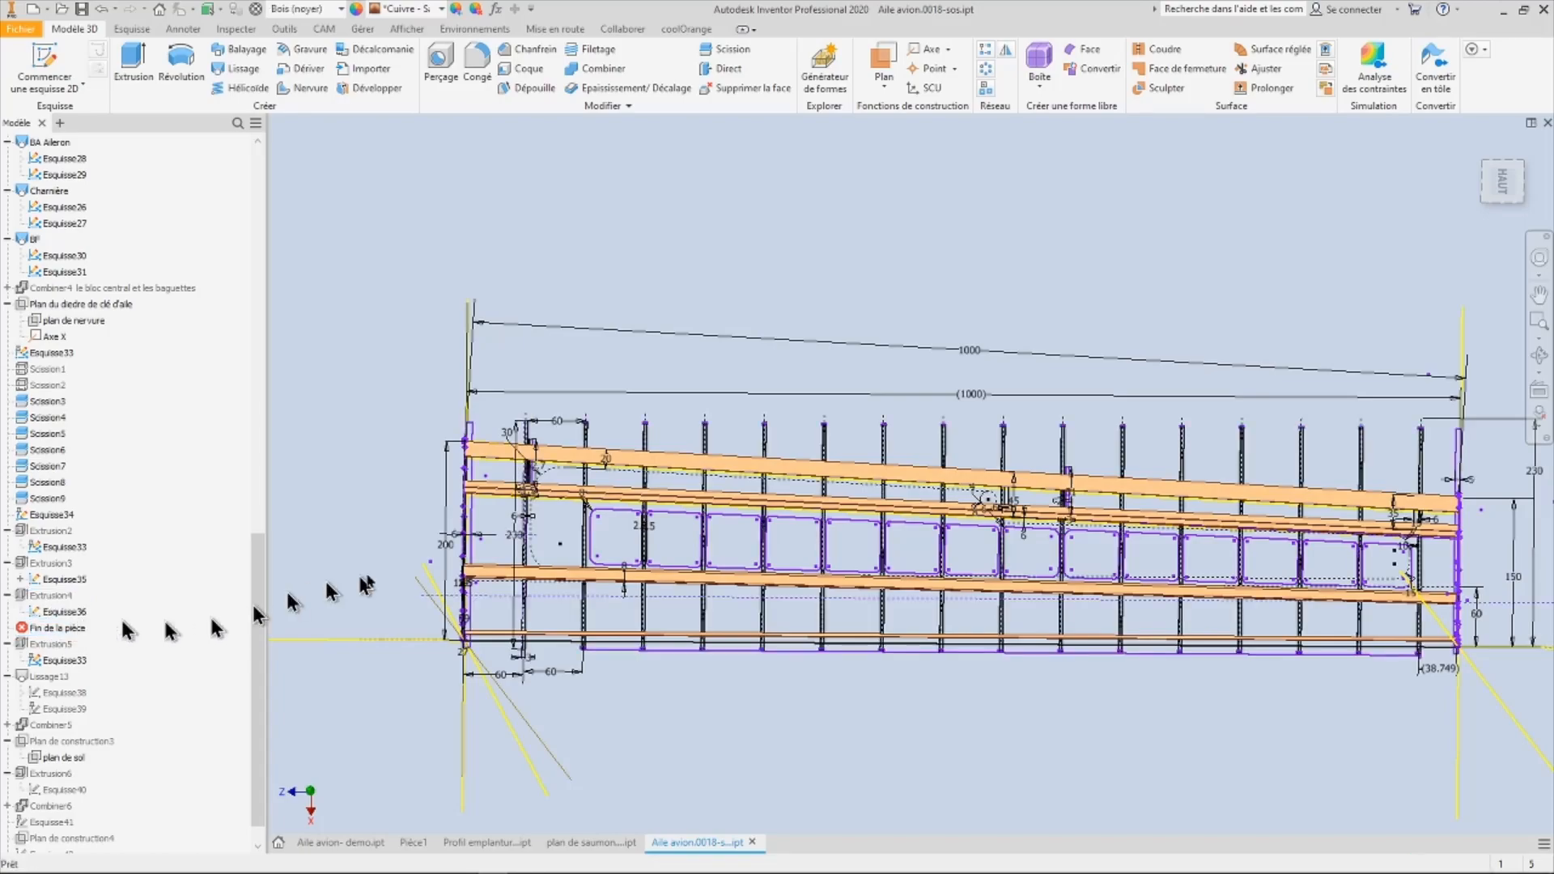
- Examine how the narrow rib outlines of Esquisse36 run between the rounded cut-outs and their offset lines
scroll(607, 625, "down", 3)
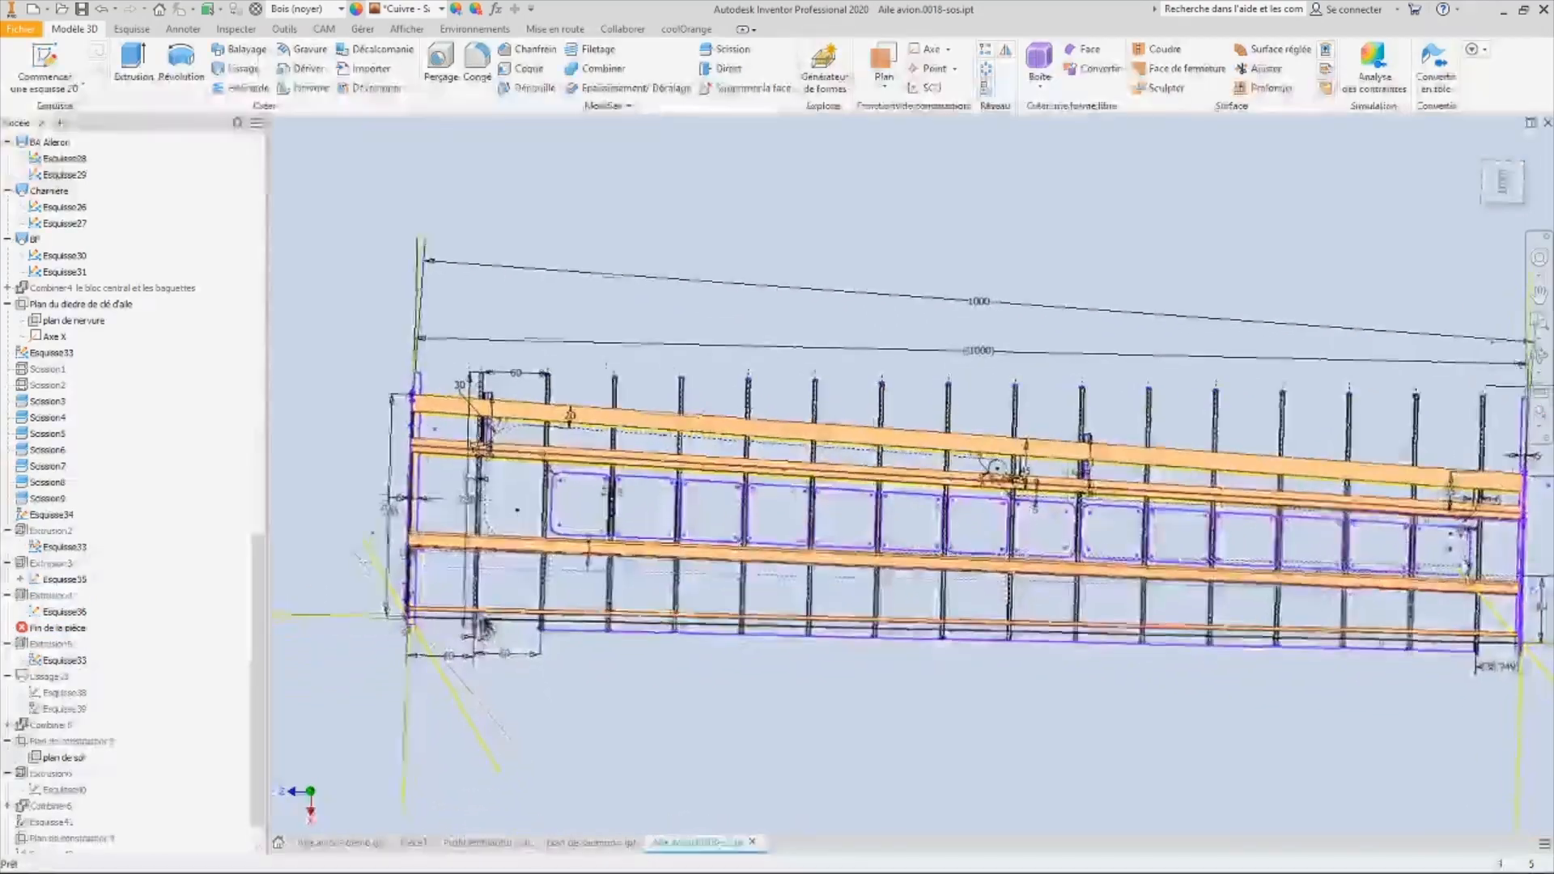
scroll(532, 601, "down", 5)
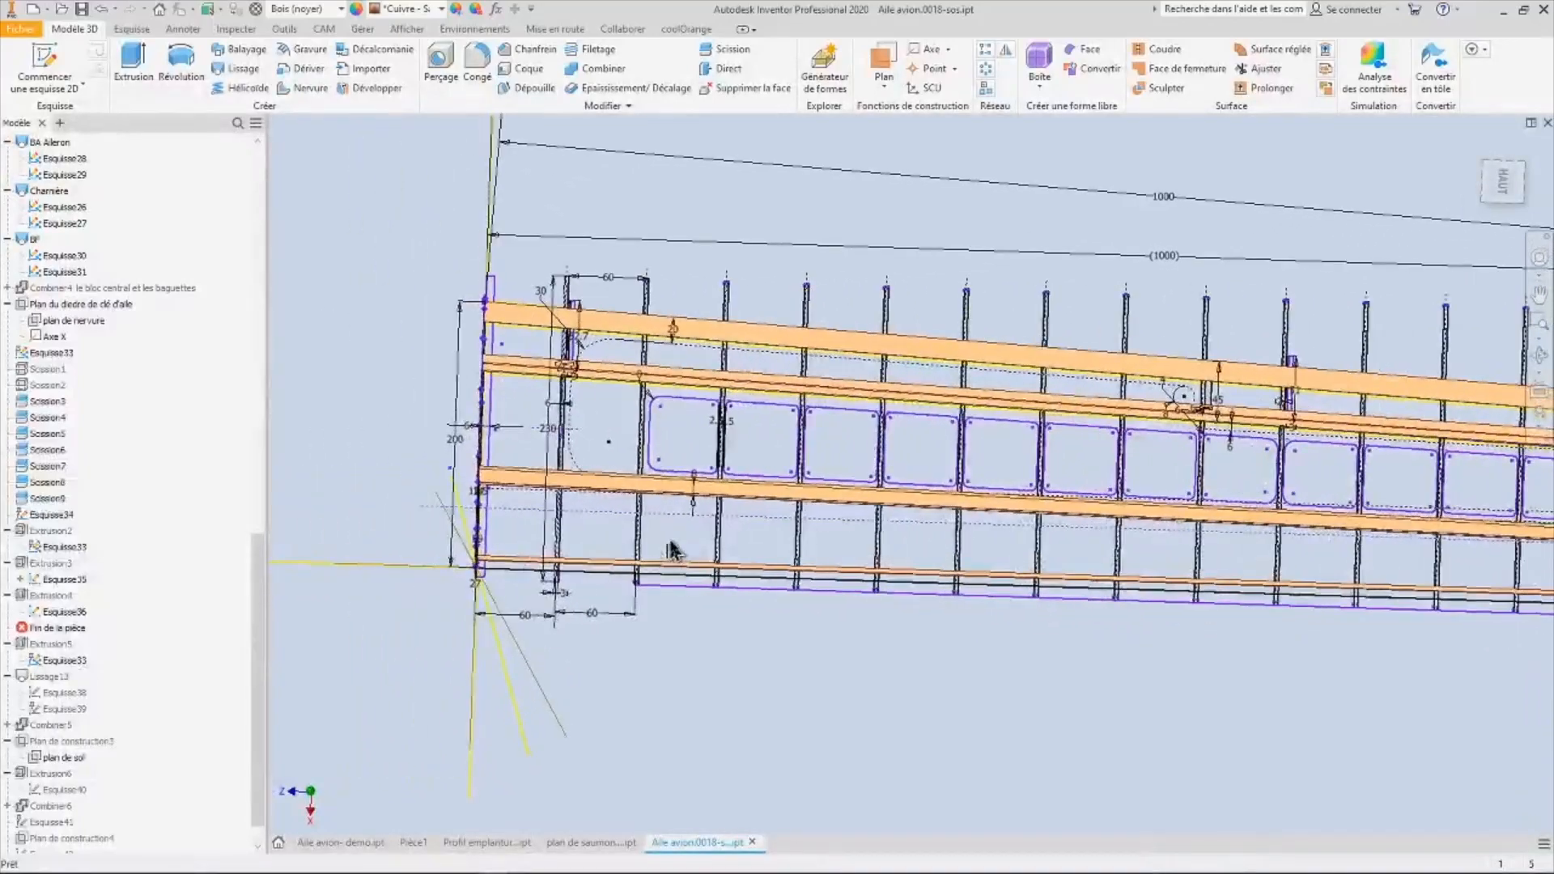
scroll(743, 535, "down", 5)
scroll(743, 534, "down", 3)
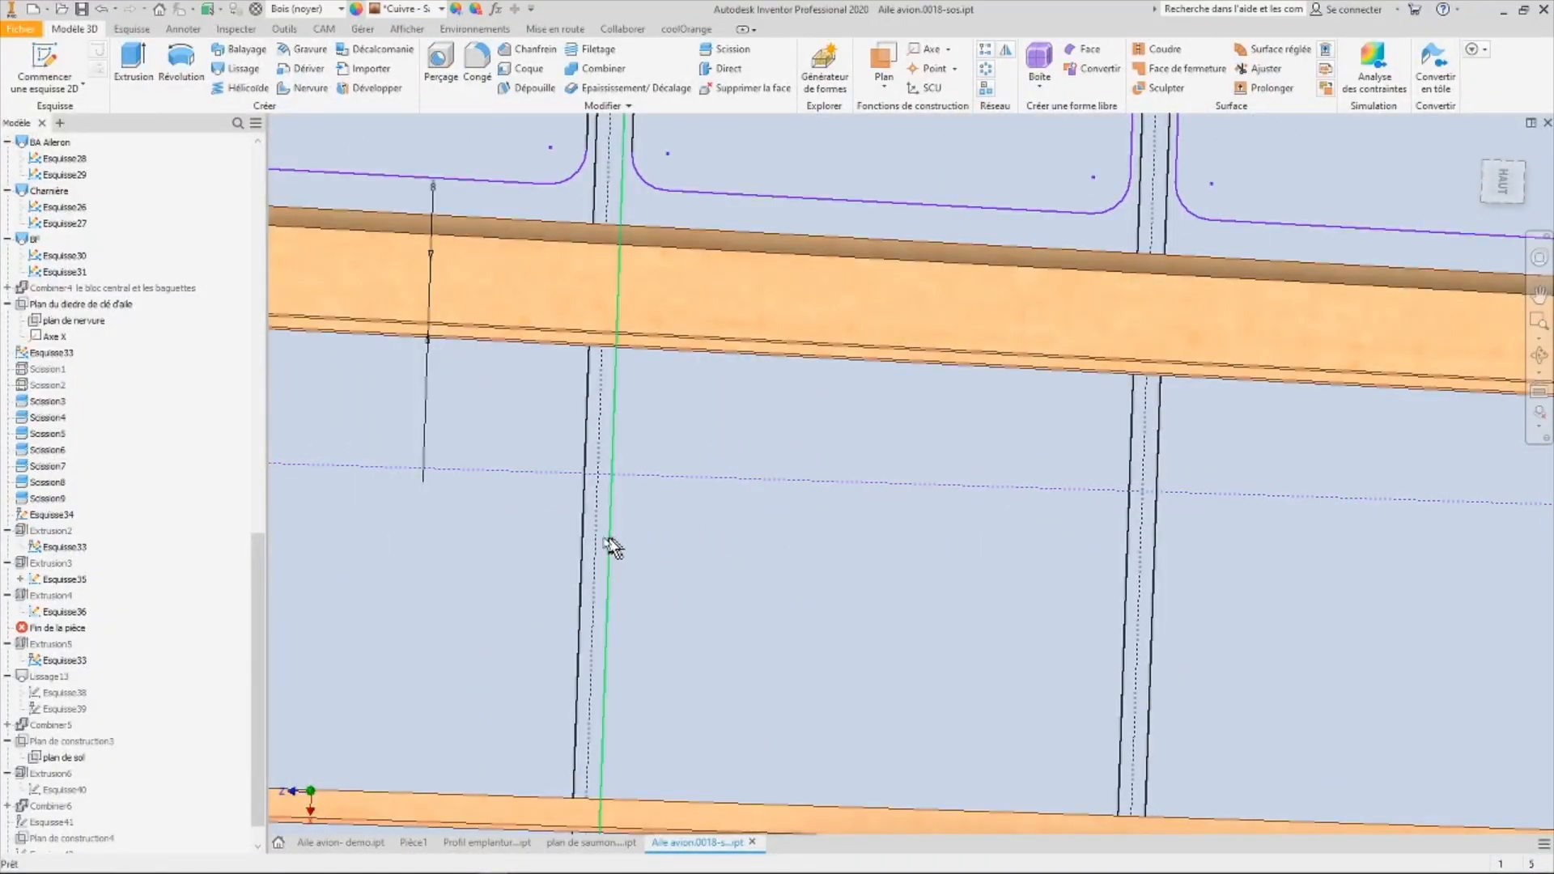
scroll(630, 518, "up", 3)
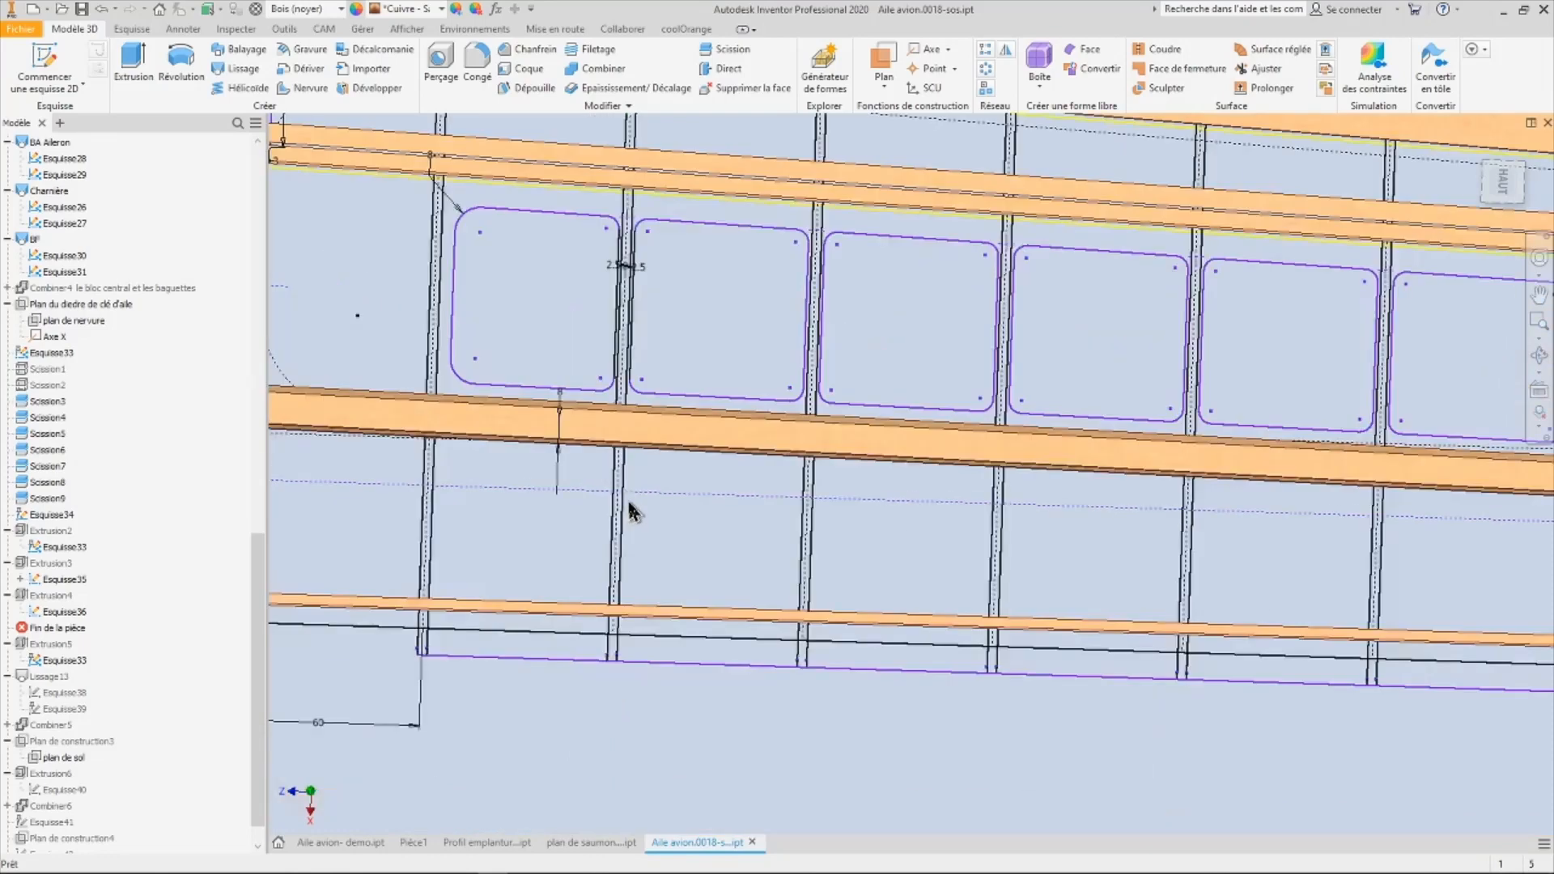
scroll(639, 271, "down", 5)
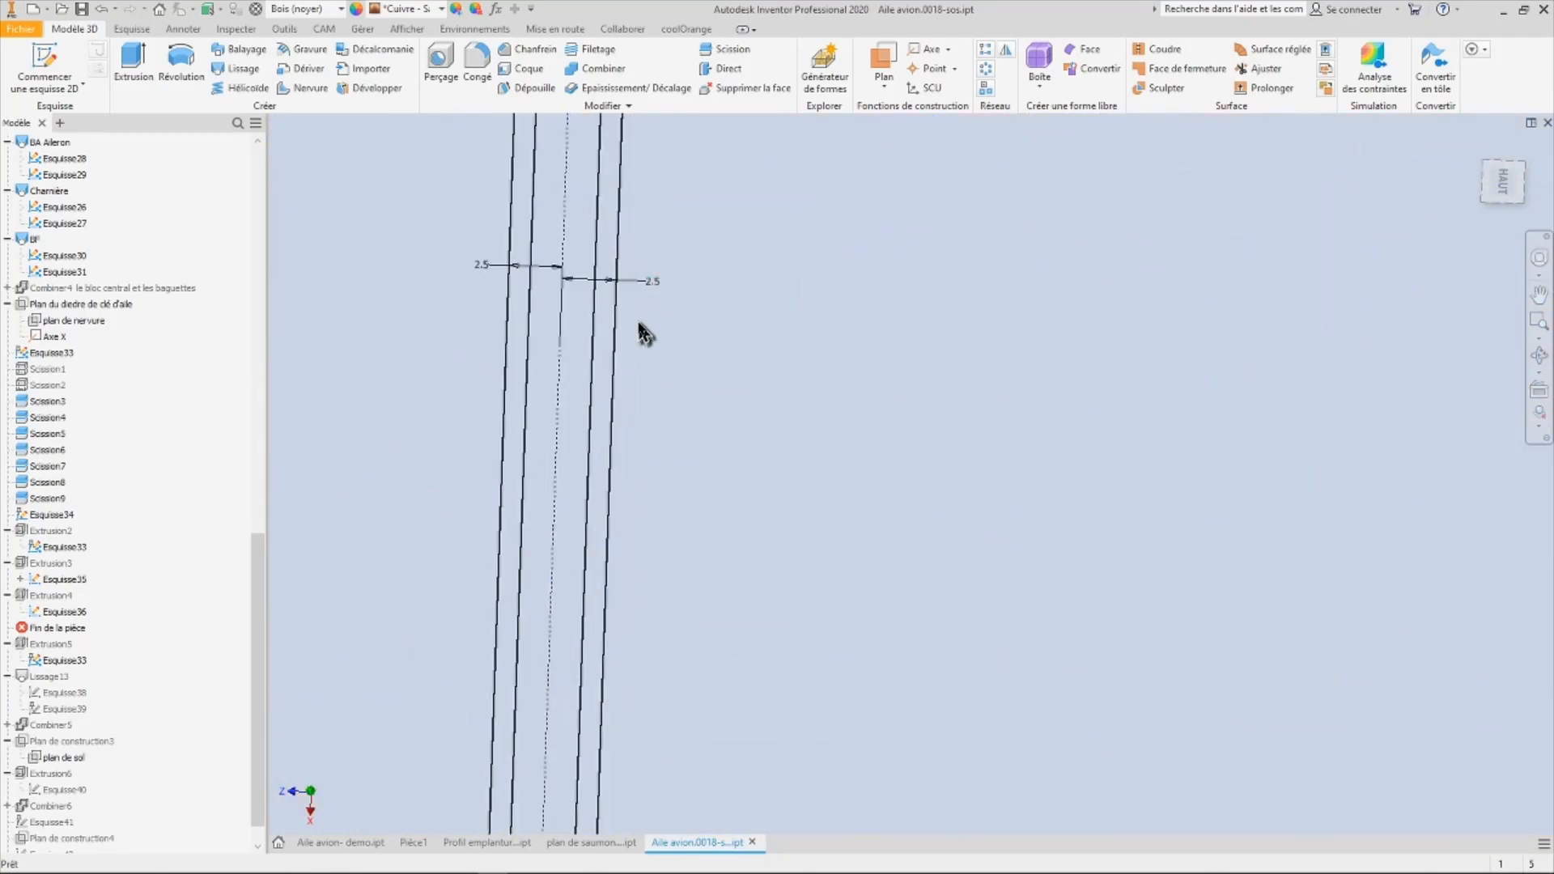
scroll(615, 340, "up", 4)
scroll(694, 474, "up", 4)
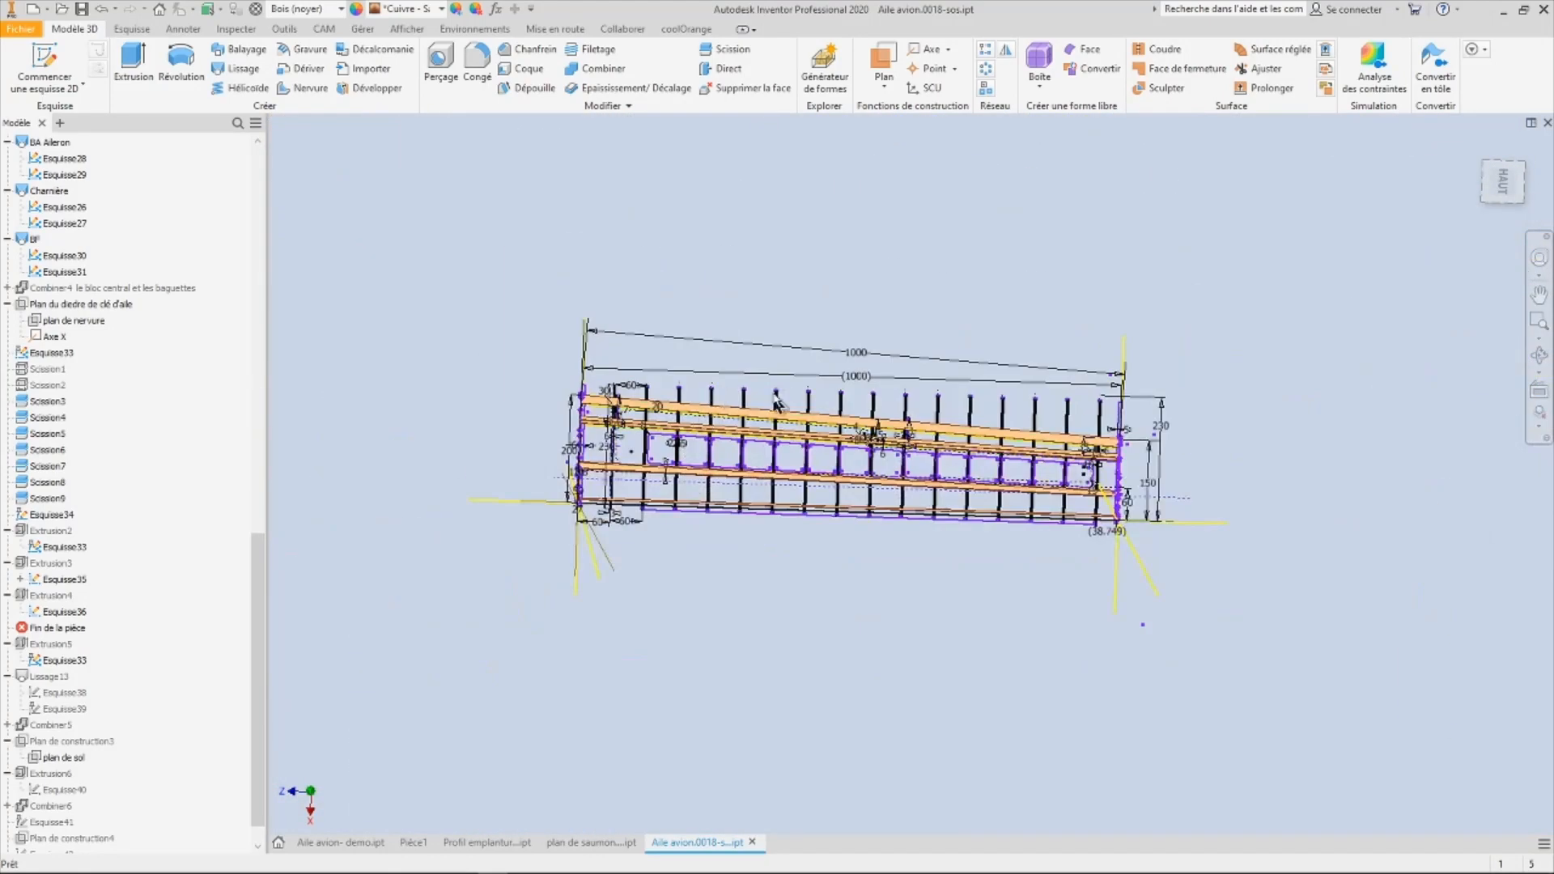
- Examine the ends of the rib outlines and their layout from mid-span to the wing root
scroll(929, 415, "down", 5)
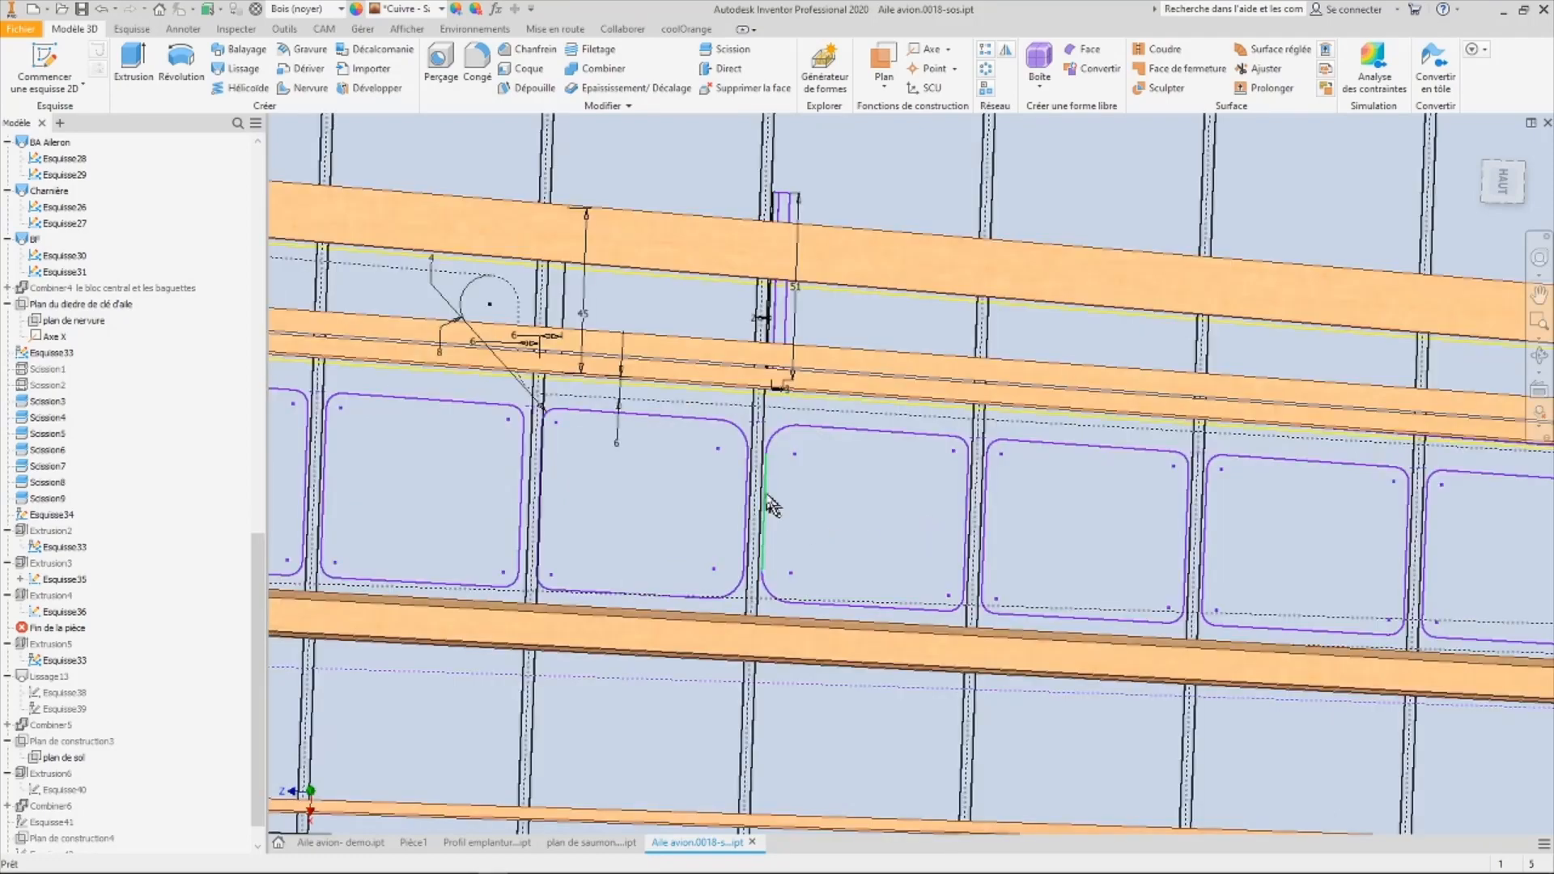
scroll(769, 510, "up", 3)
middle_click_drag(1016, 599, 810, 490, "shift")
scroll(660, 472, "down", 8)
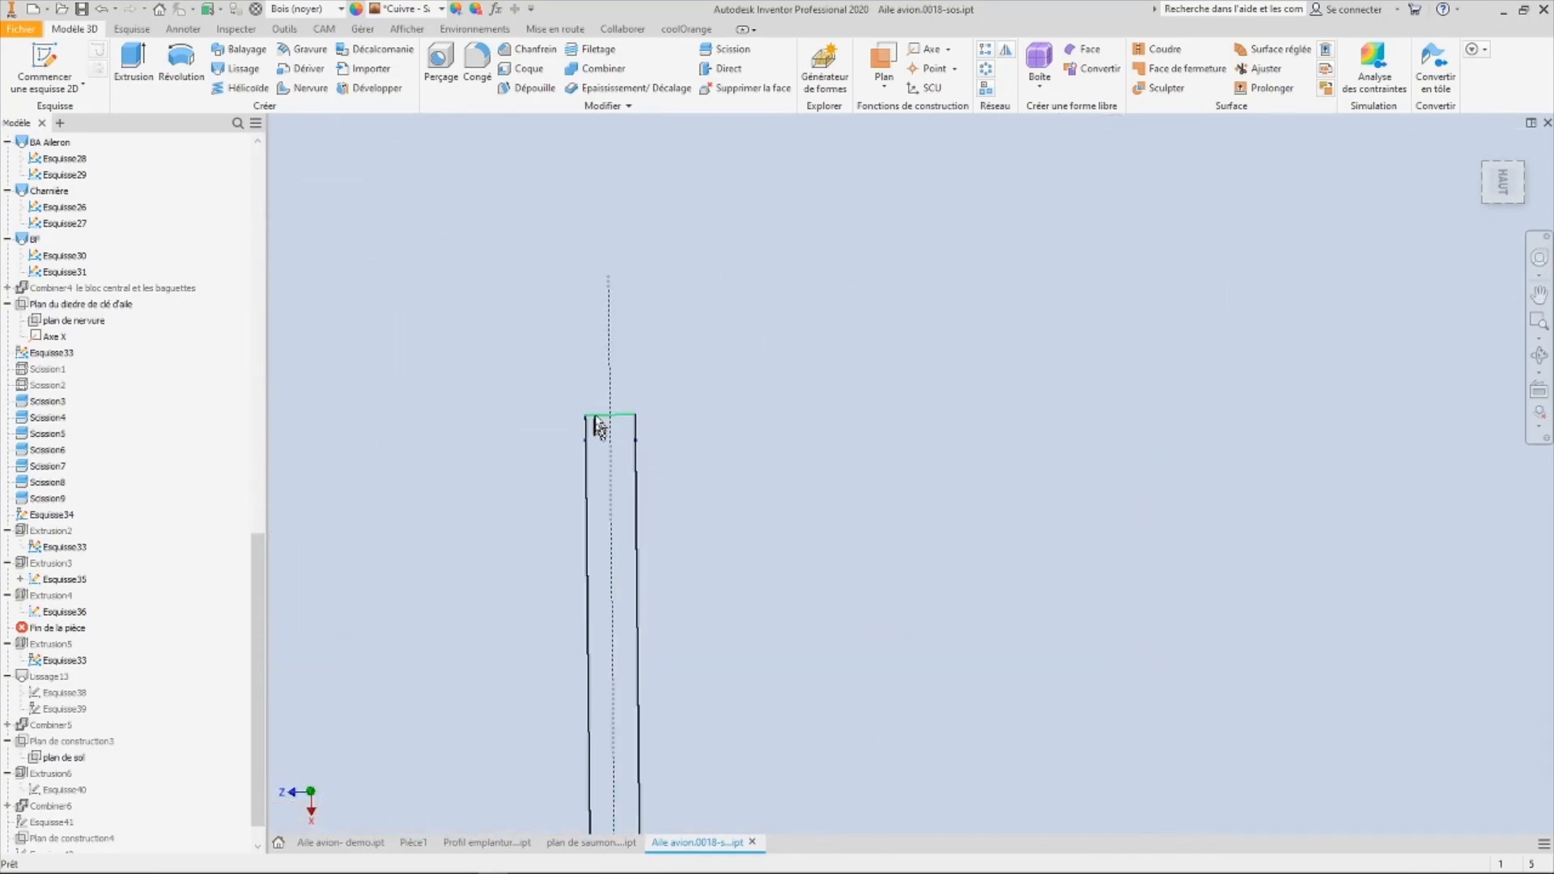
scroll(608, 425, "up", 6)
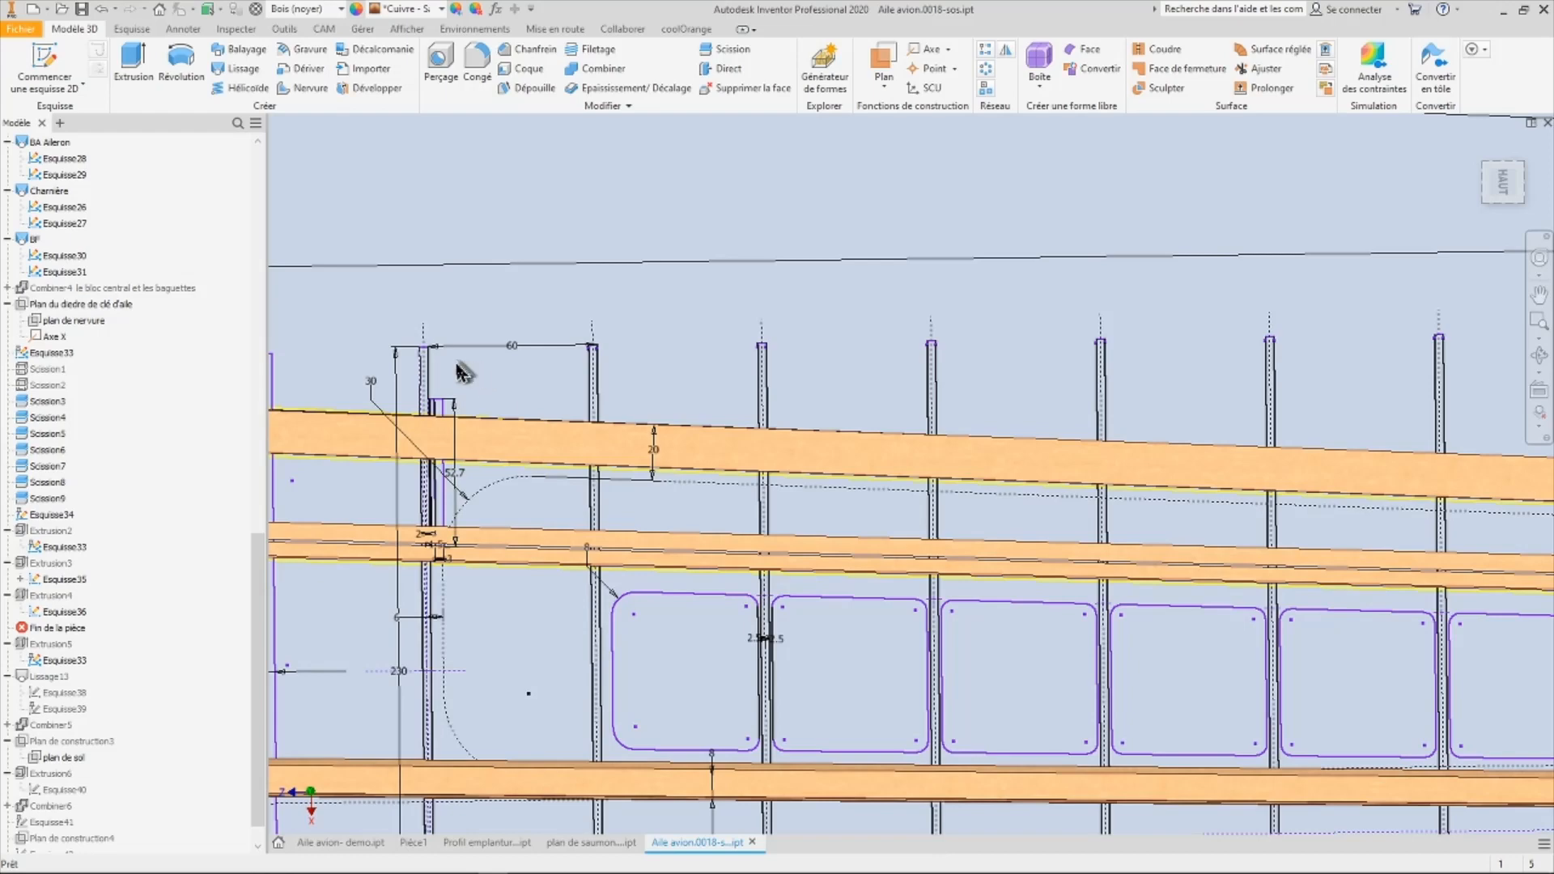
scroll(461, 535, "up", 2)
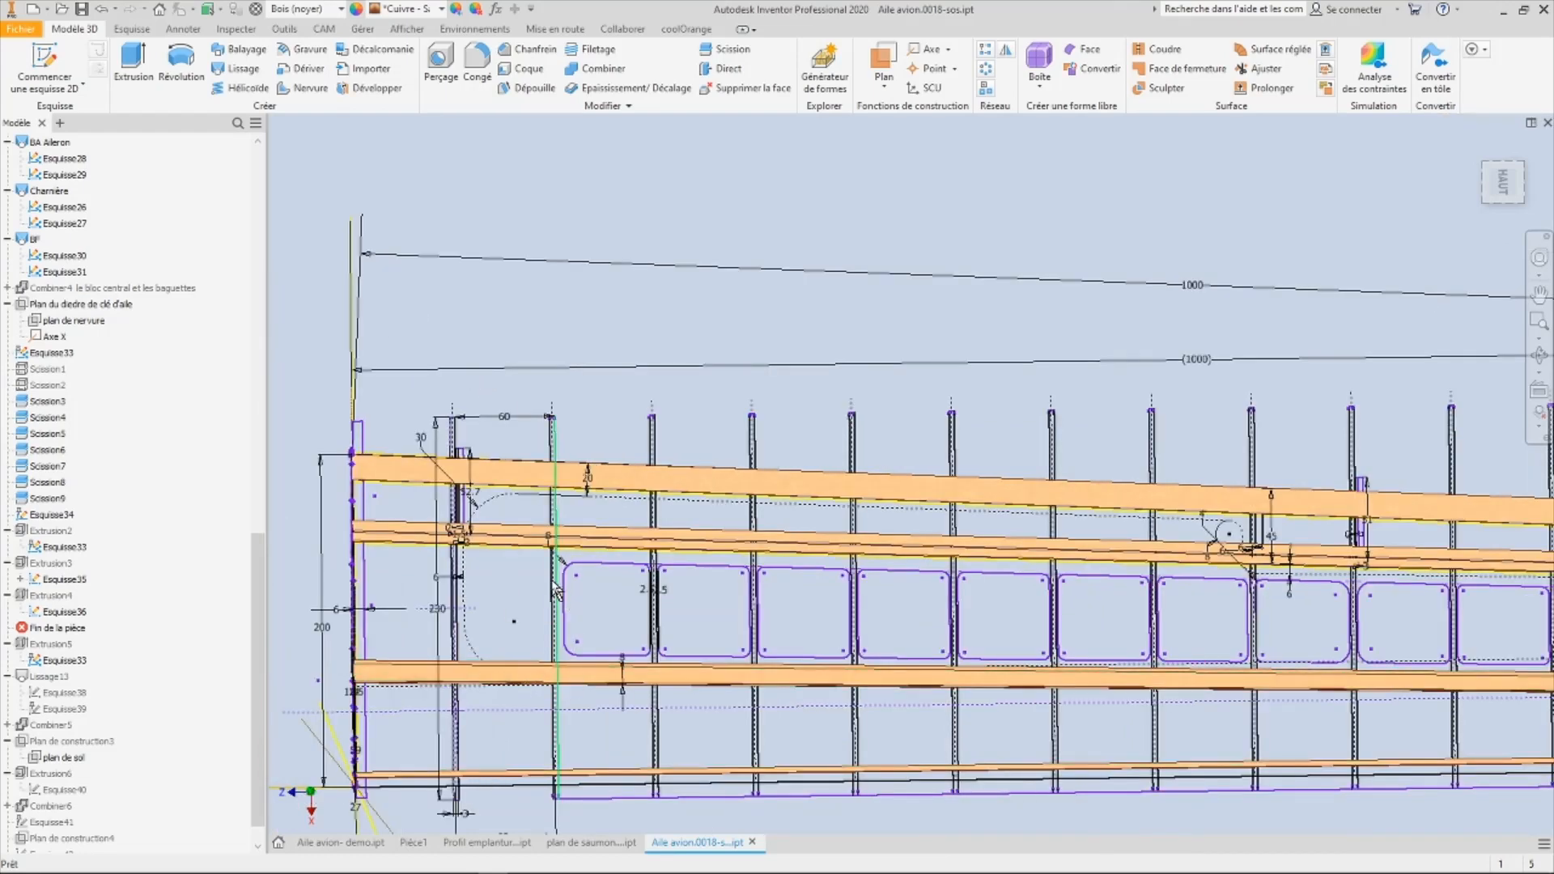
scroll(556, 590, "up", 4)
scroll(530, 643, "down", 5)
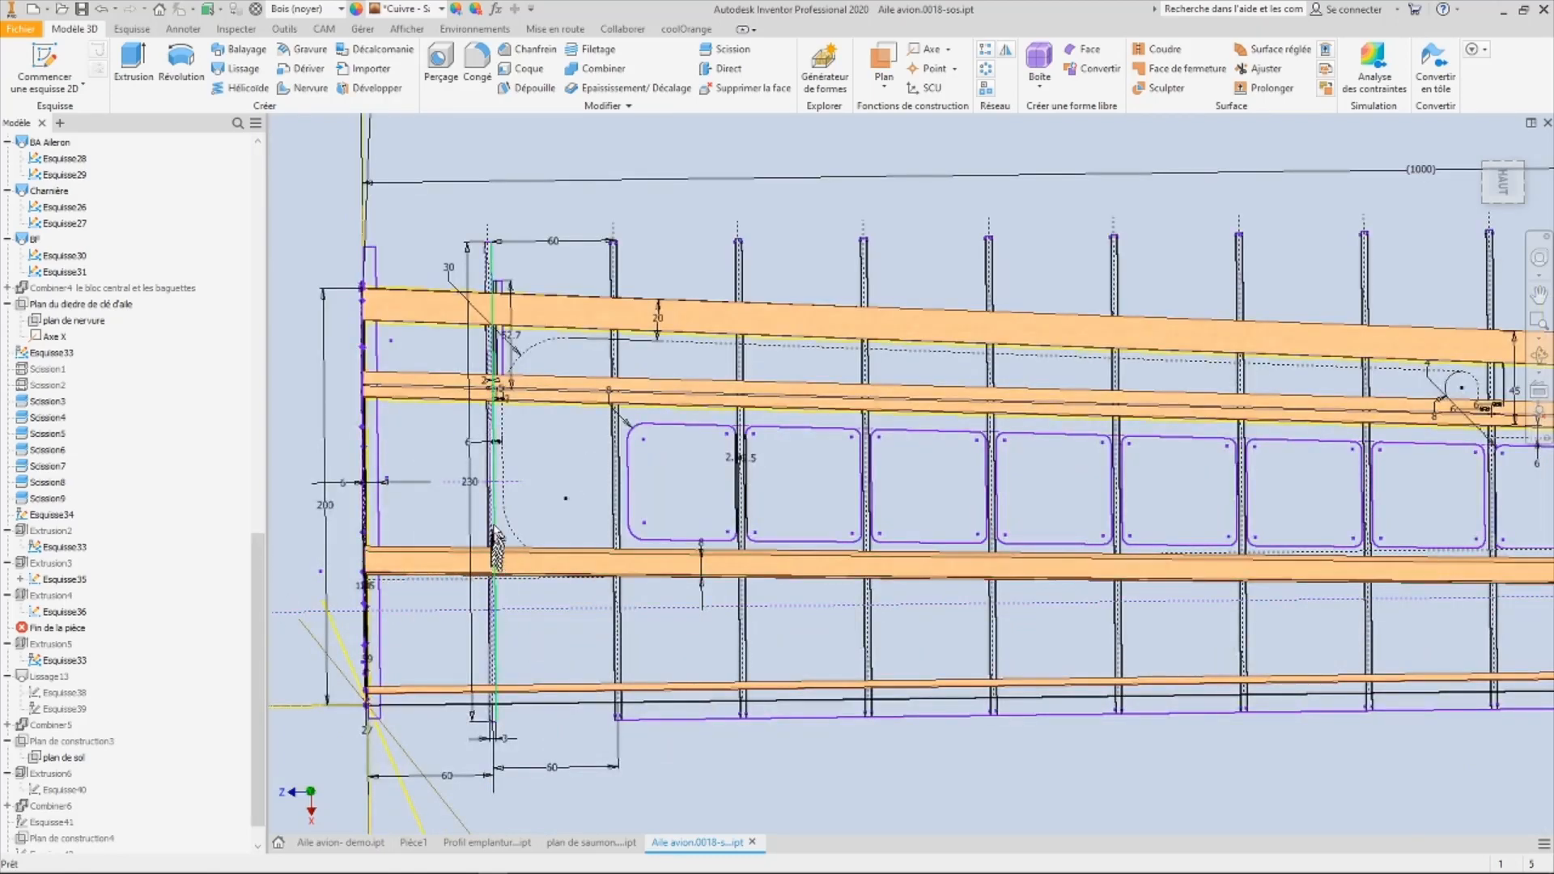
scroll(499, 526, "up", 5)
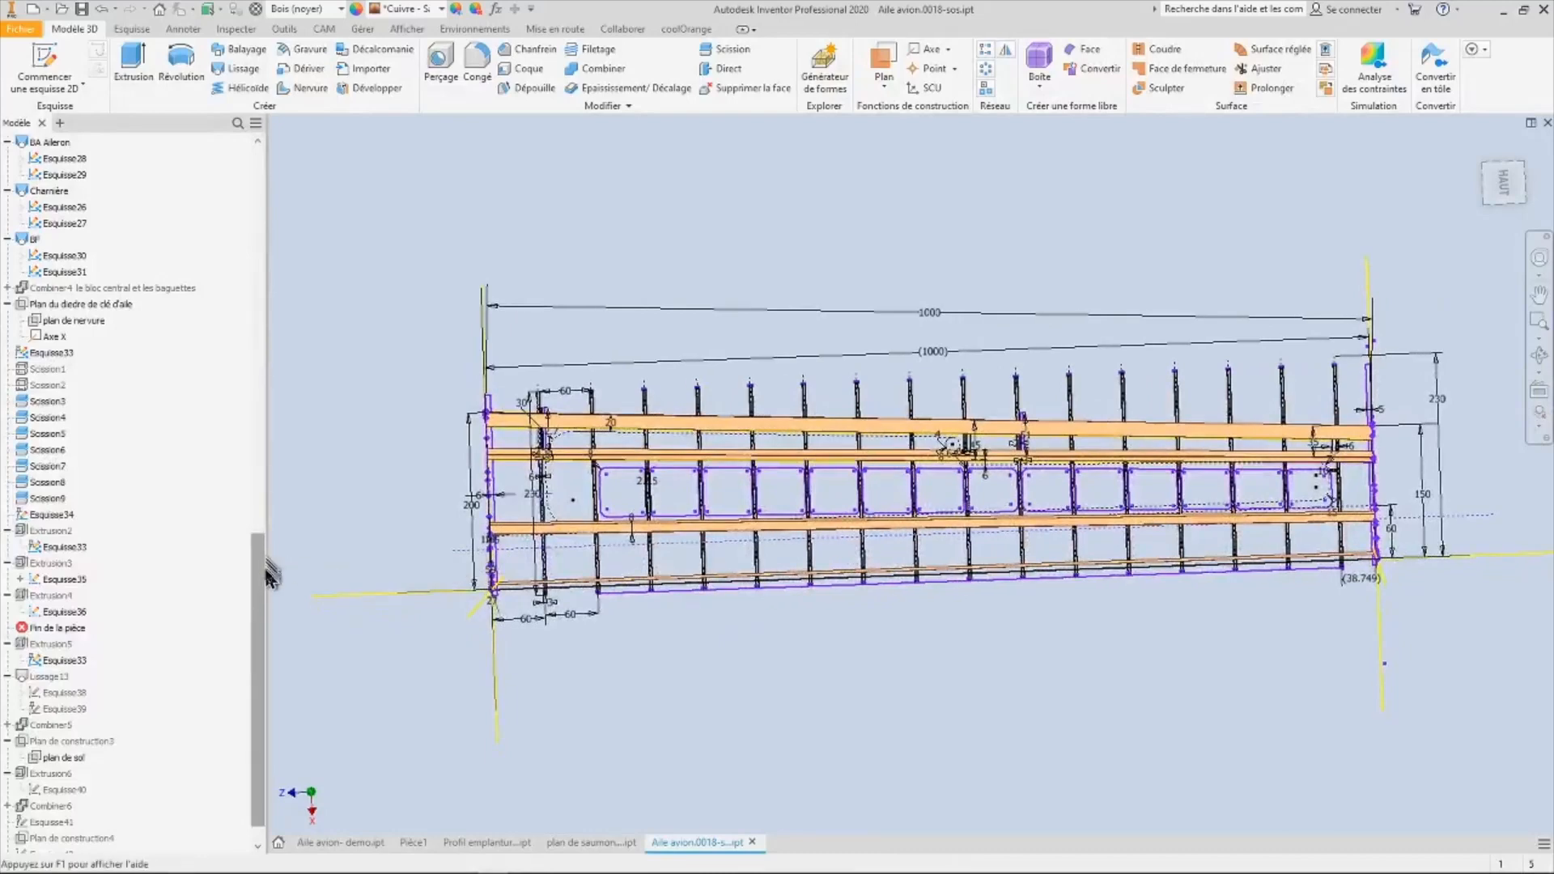
- Open the Extrusion4 definition to review its profiles, distance and Boolean settings, and close it without changes
left_click_drag(259, 591, 246, 623)
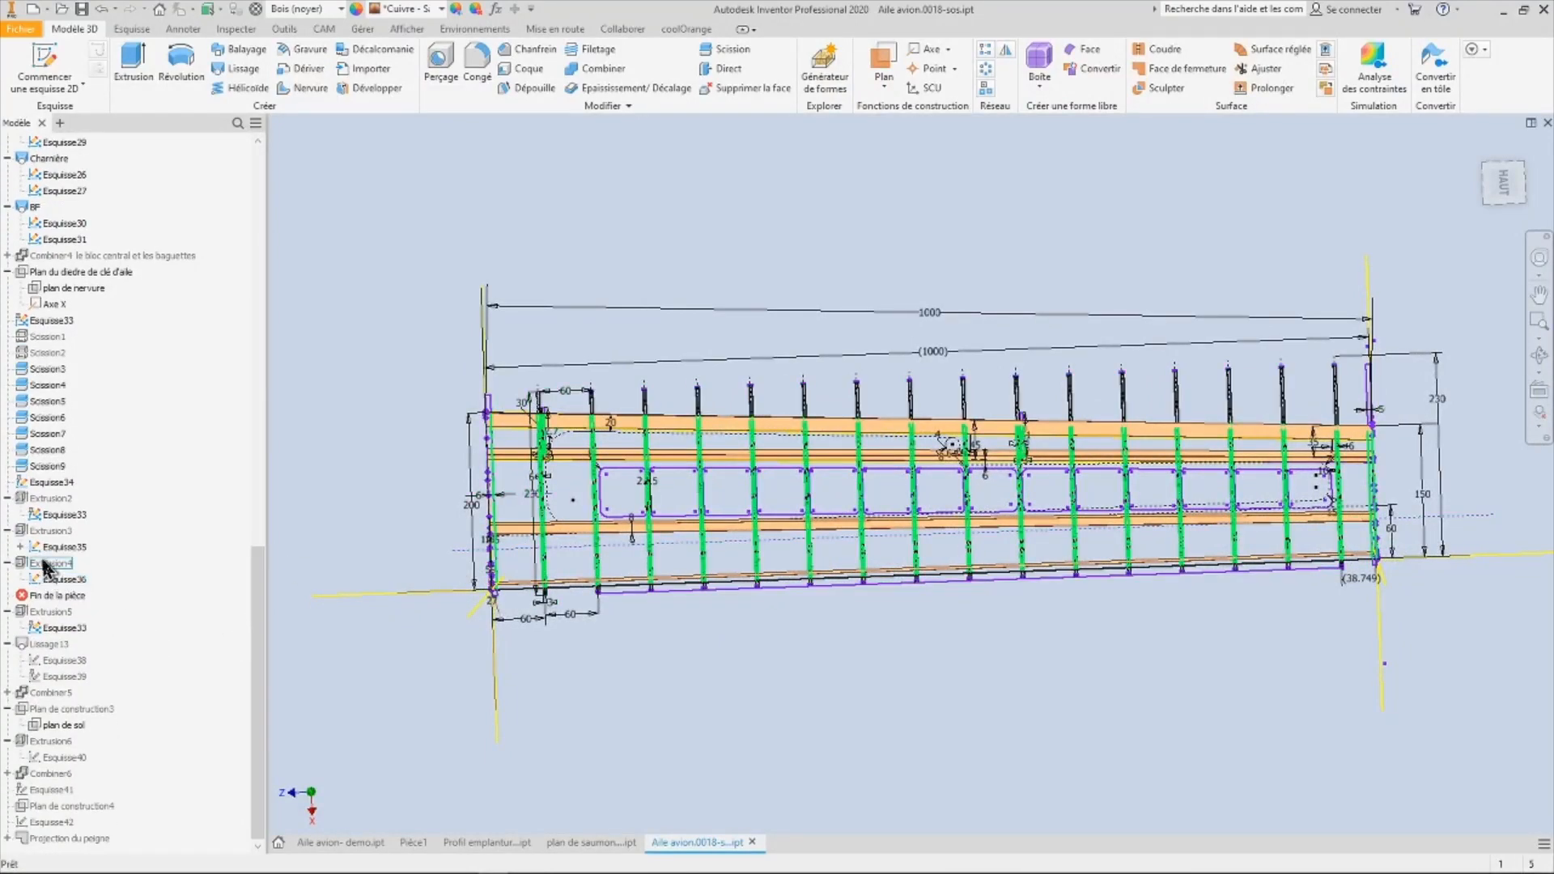
left_click_drag(264, 583, 267, 684)
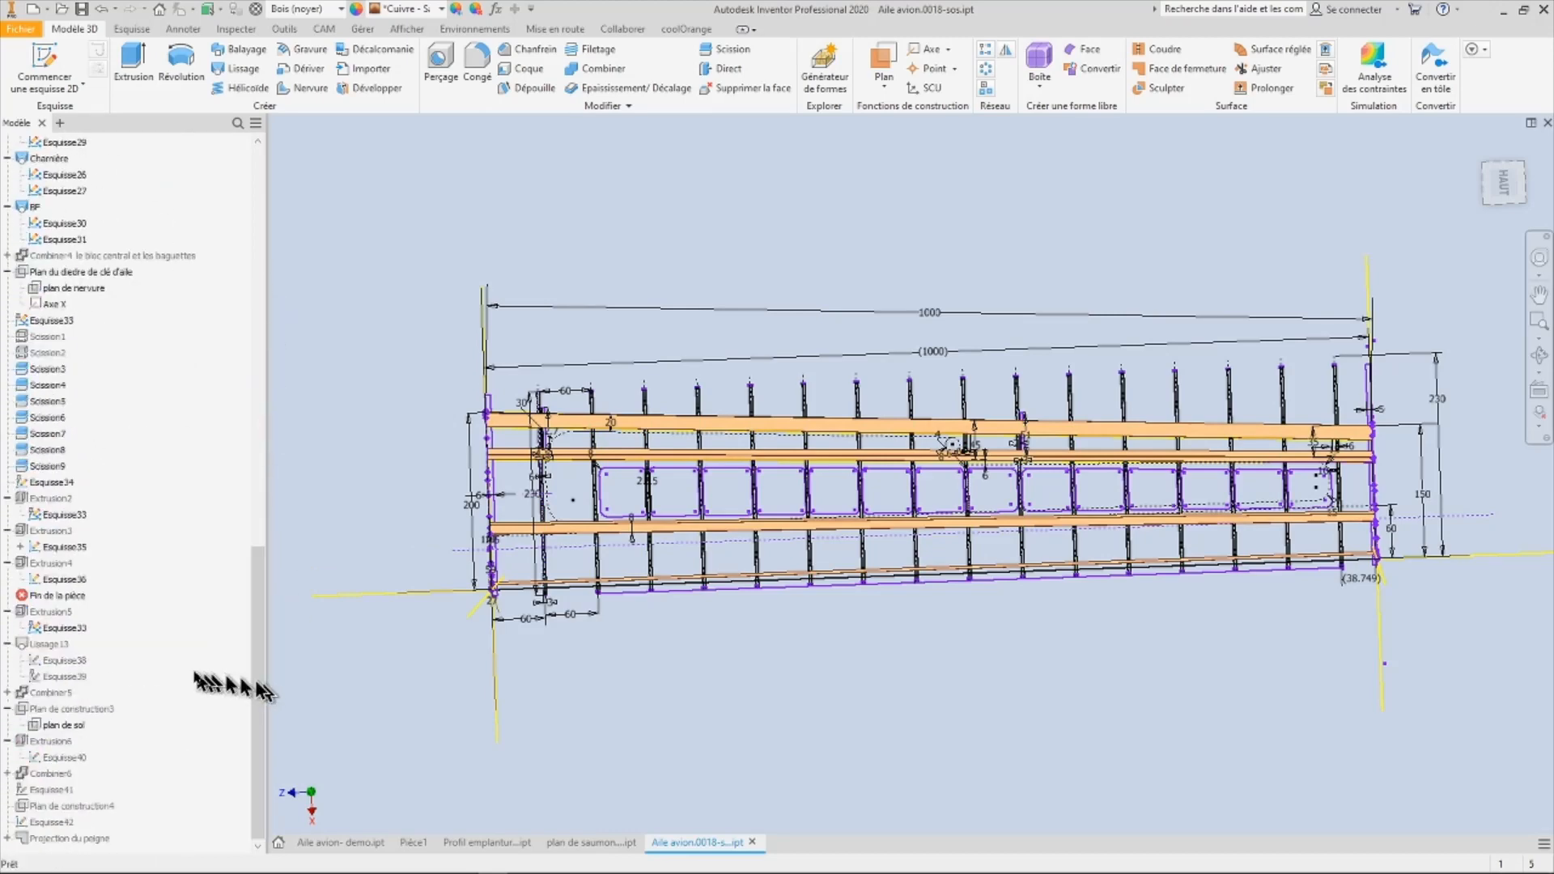
right_click(24, 573)
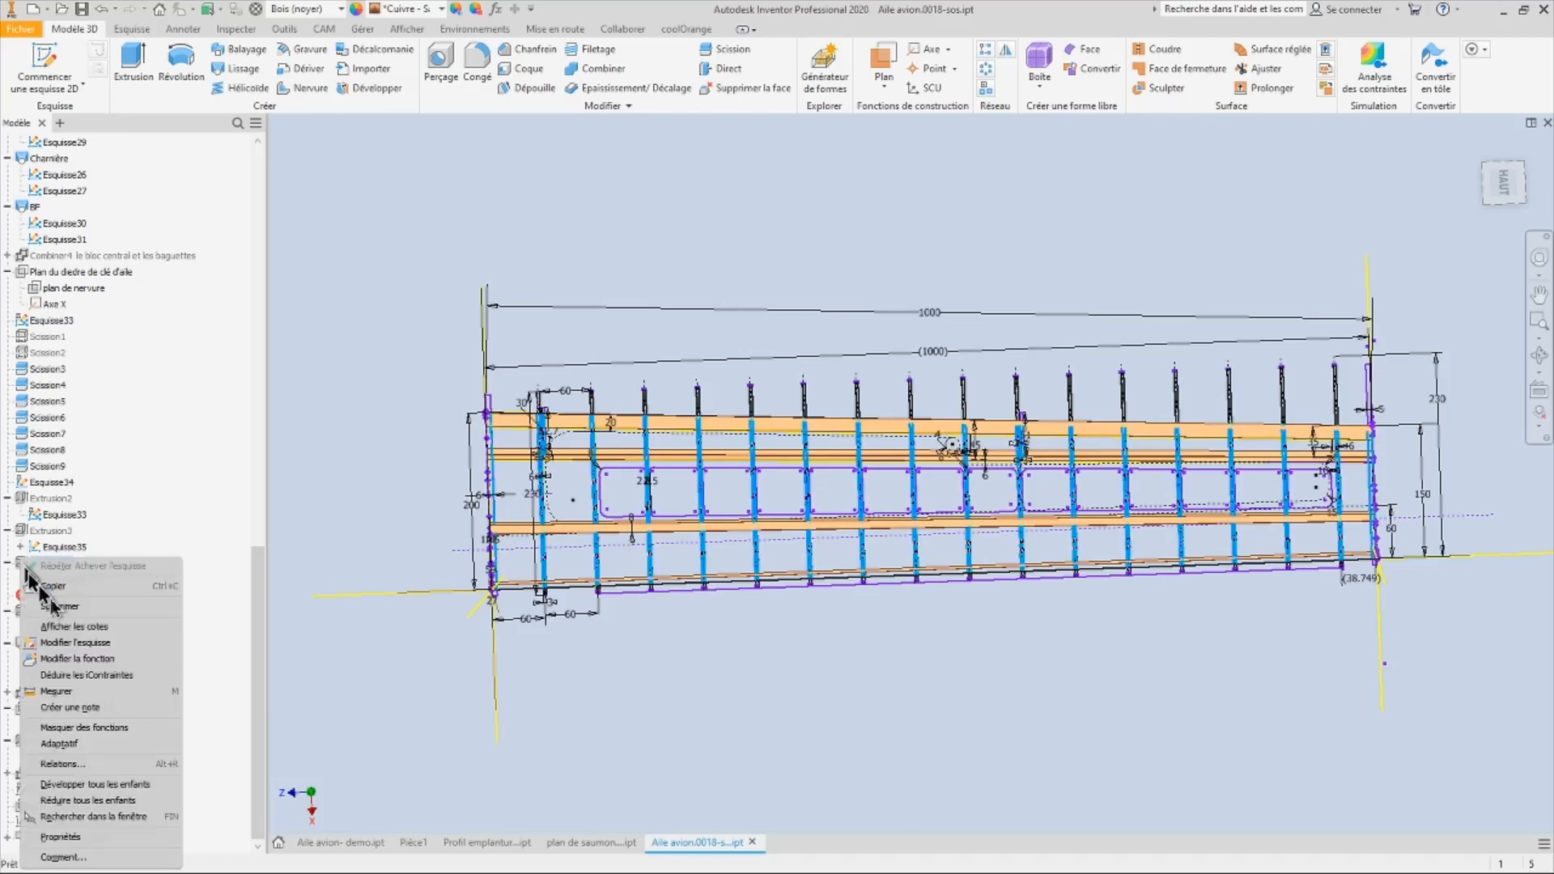
left_click(305, 471)
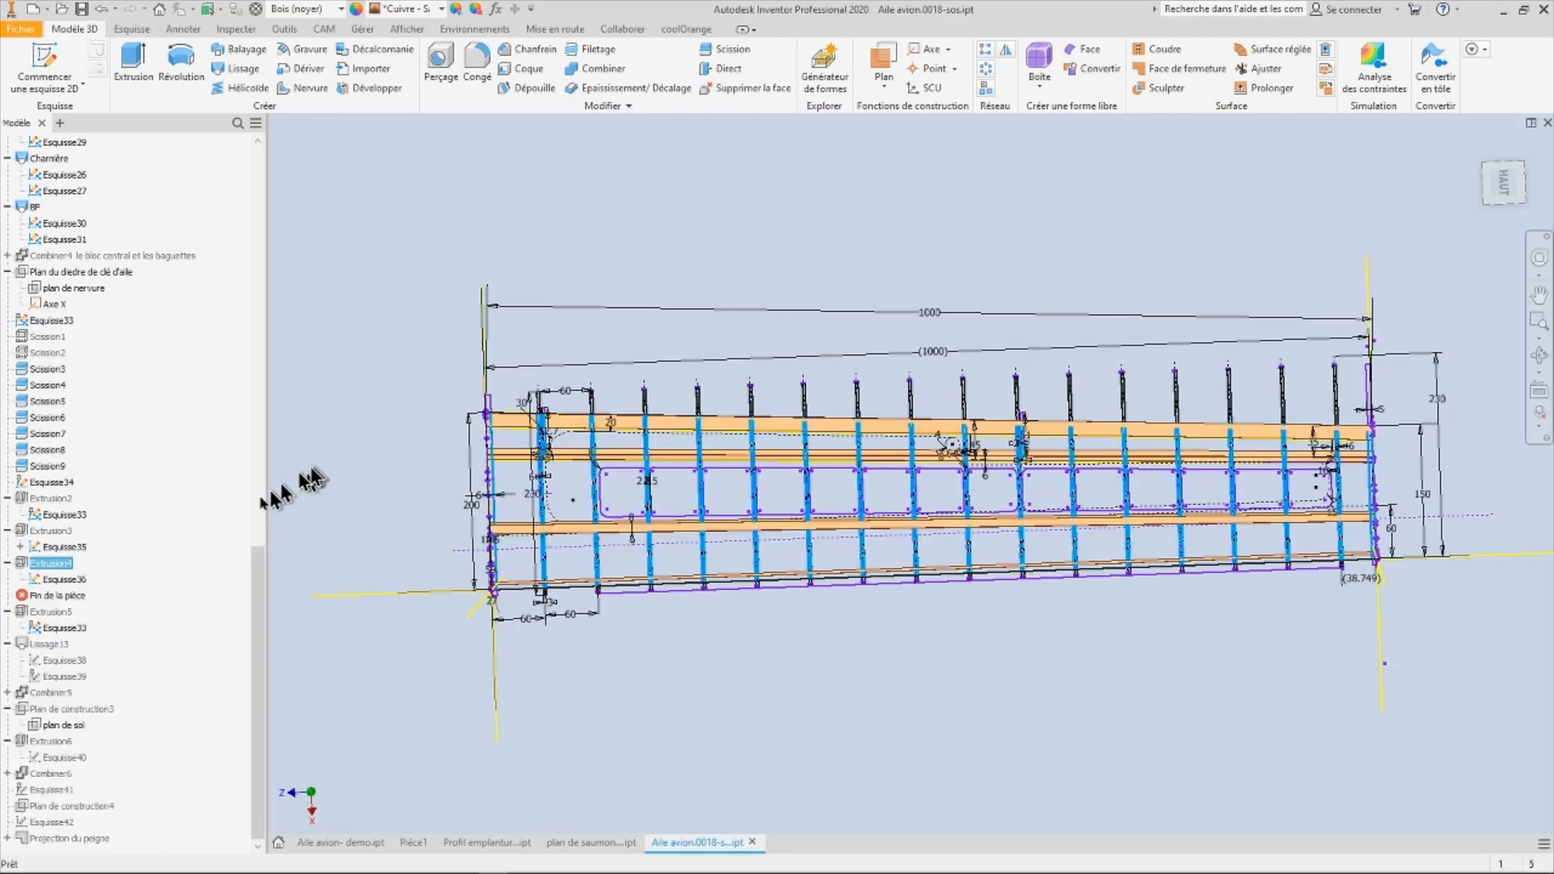
double_click(18, 564)
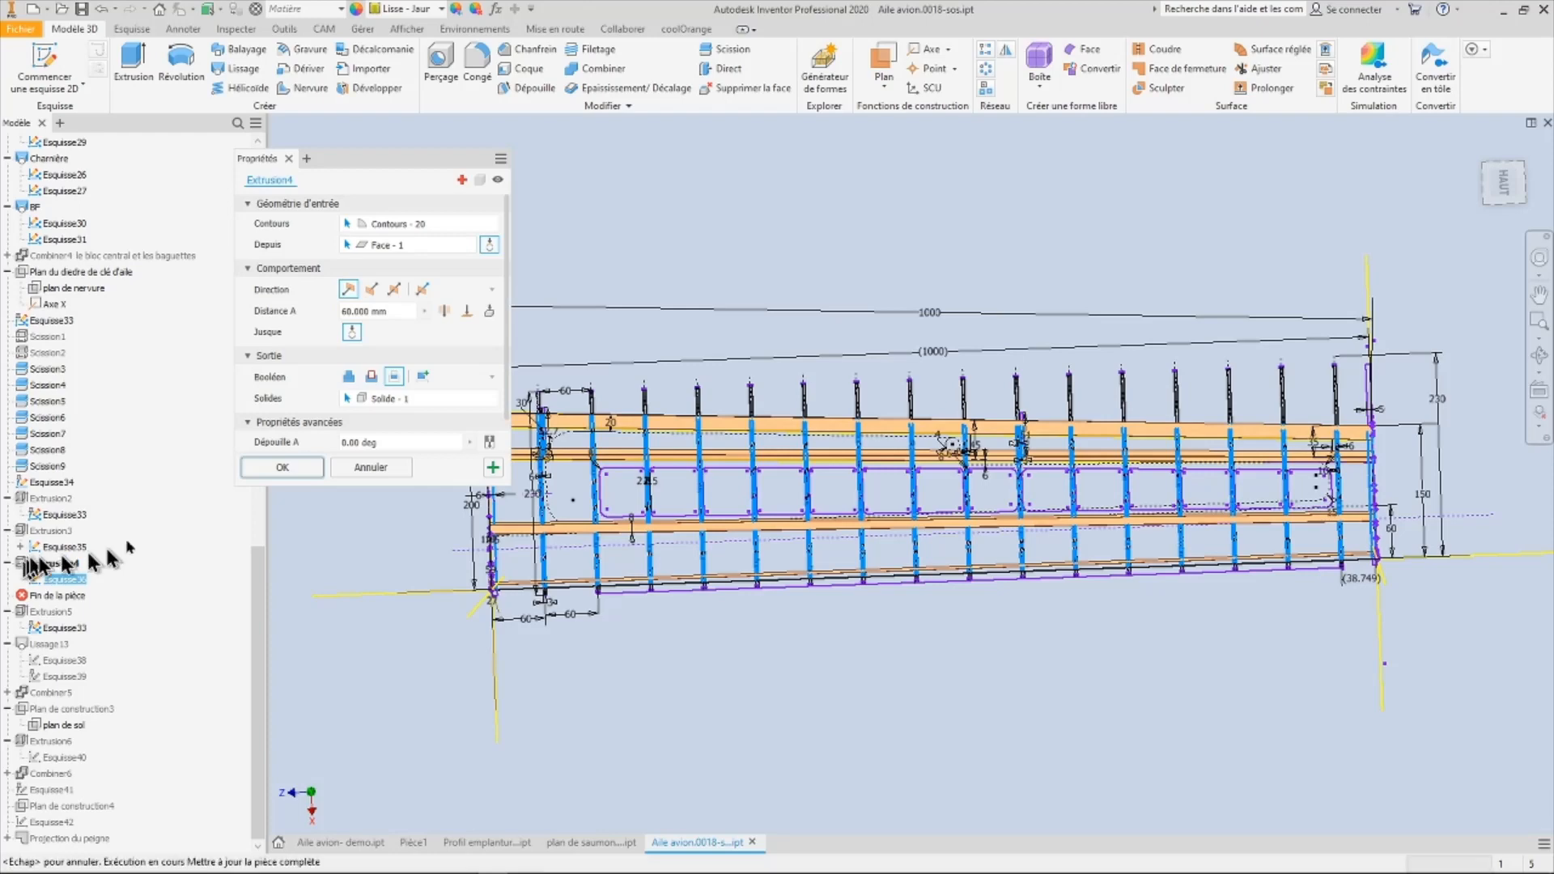
left_click(374, 466)
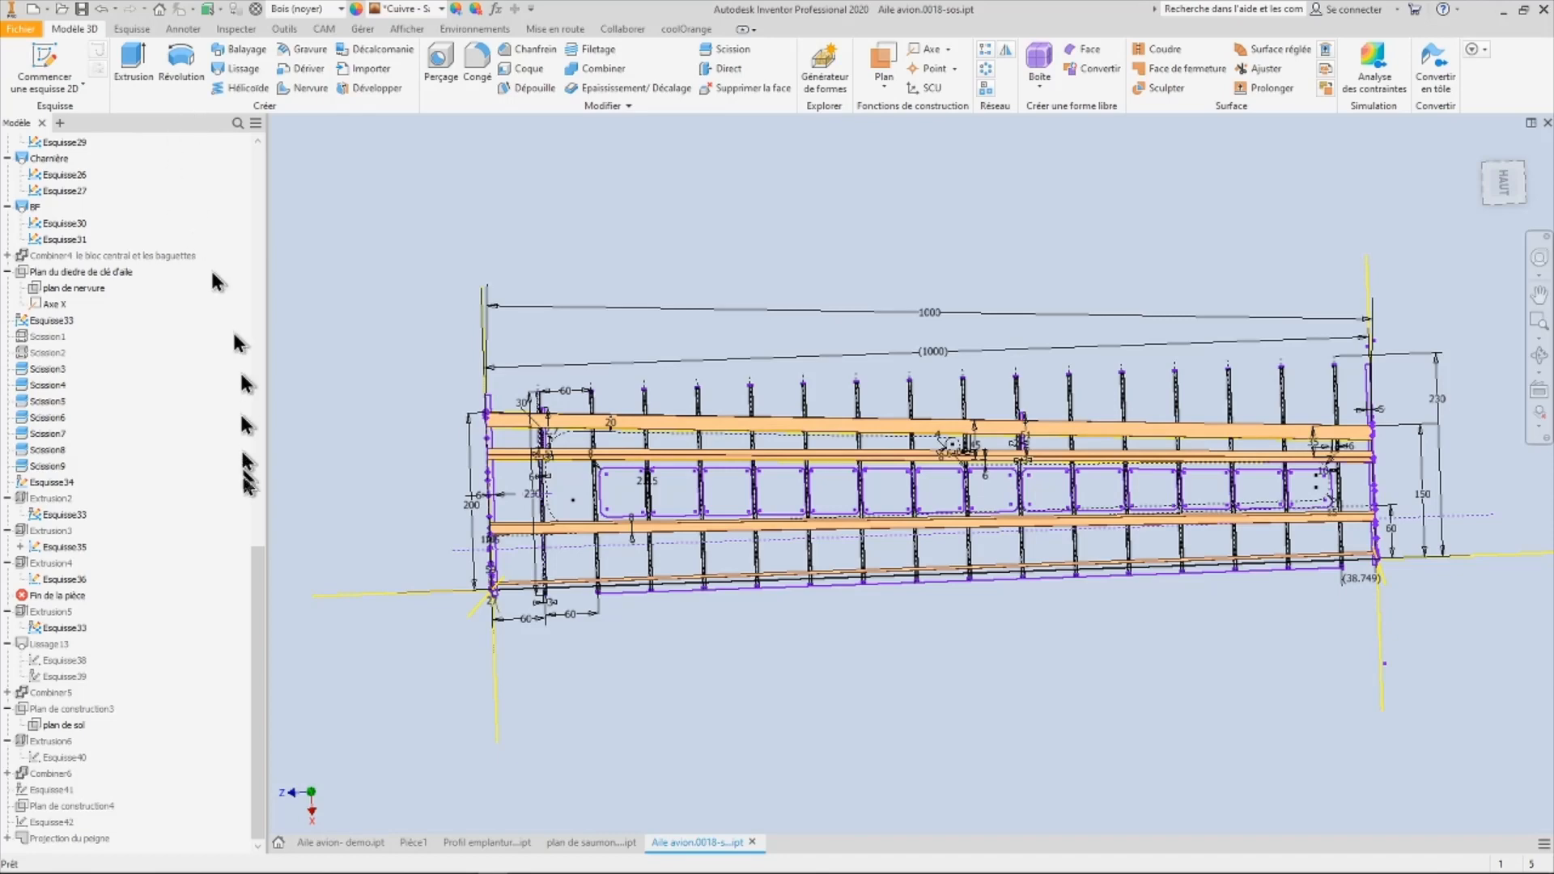
- Show the Ensemble des nervures body in the solid bodies list
left_click_drag(259, 567, 260, 154)
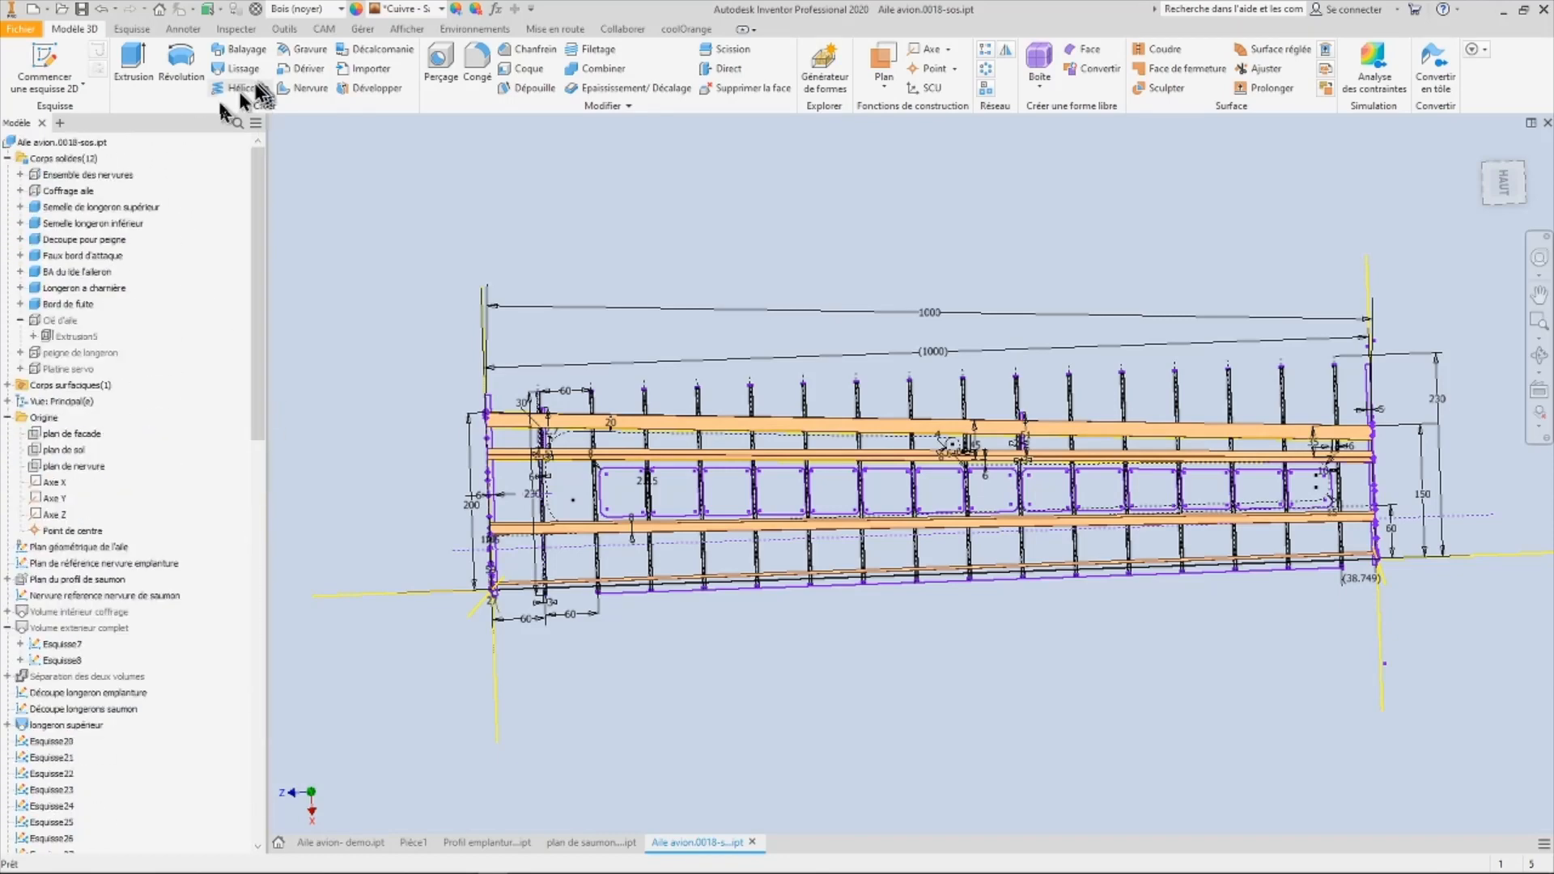
right_click(68, 176)
left_click(99, 250)
- Examine the ribs and their fit around the spars and leading edge in a 3D view of the wing
scroll(502, 526, "up", 9)
scroll(838, 528, "down", 15)
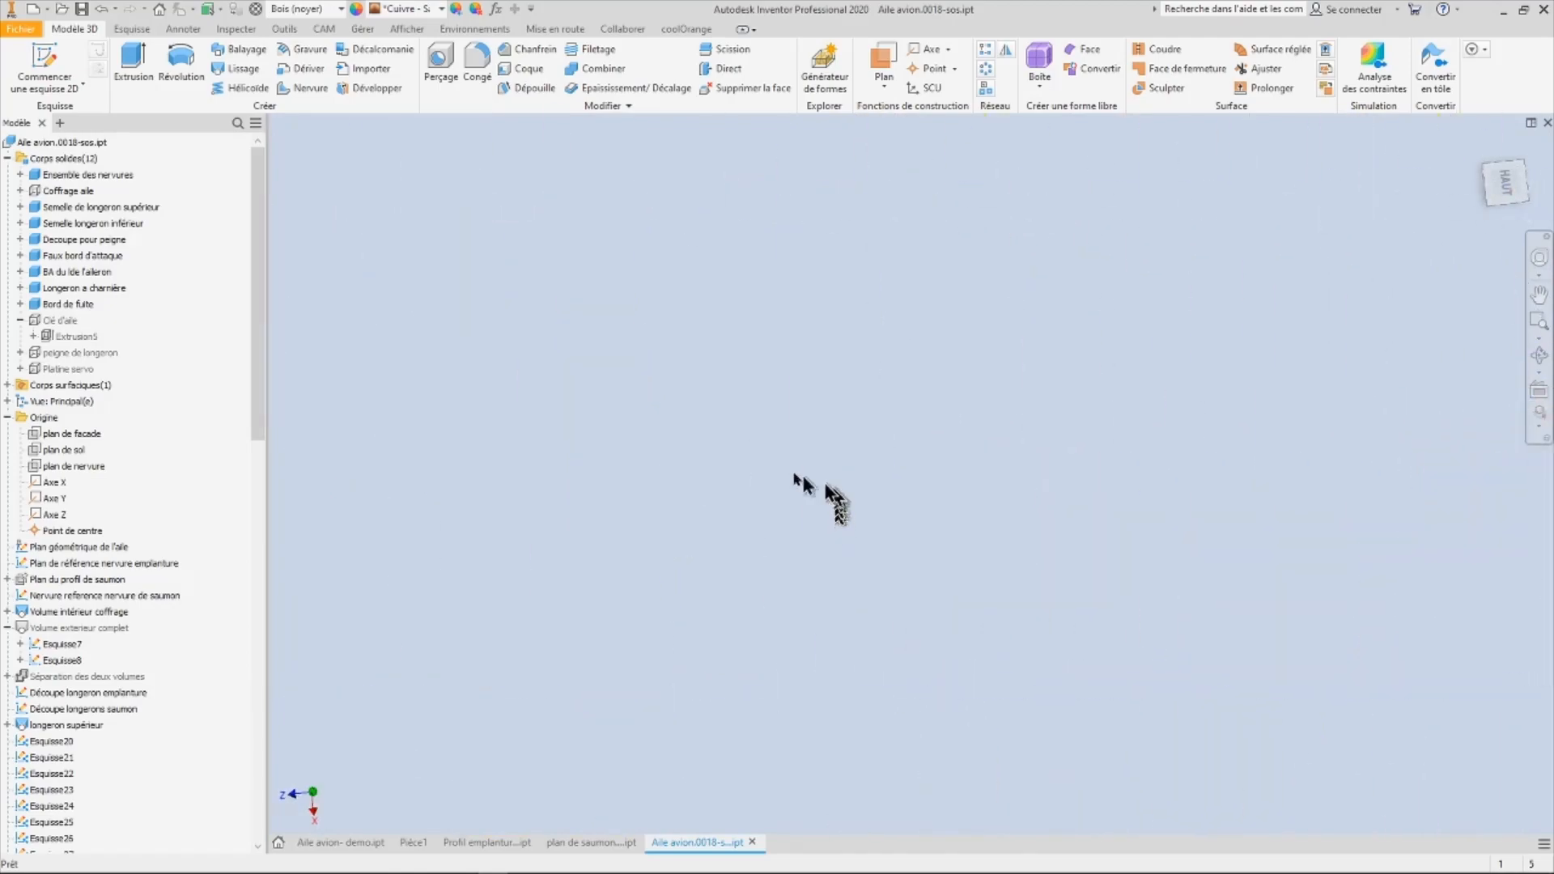
scroll(753, 466, "up", 10)
scroll(631, 451, "down", 8)
scroll(824, 408, "up", 7)
middle_click_drag(818, 416, 792, 445, "shift")
scroll(791, 445, "up", 1)
scroll(790, 445, "up", 10)
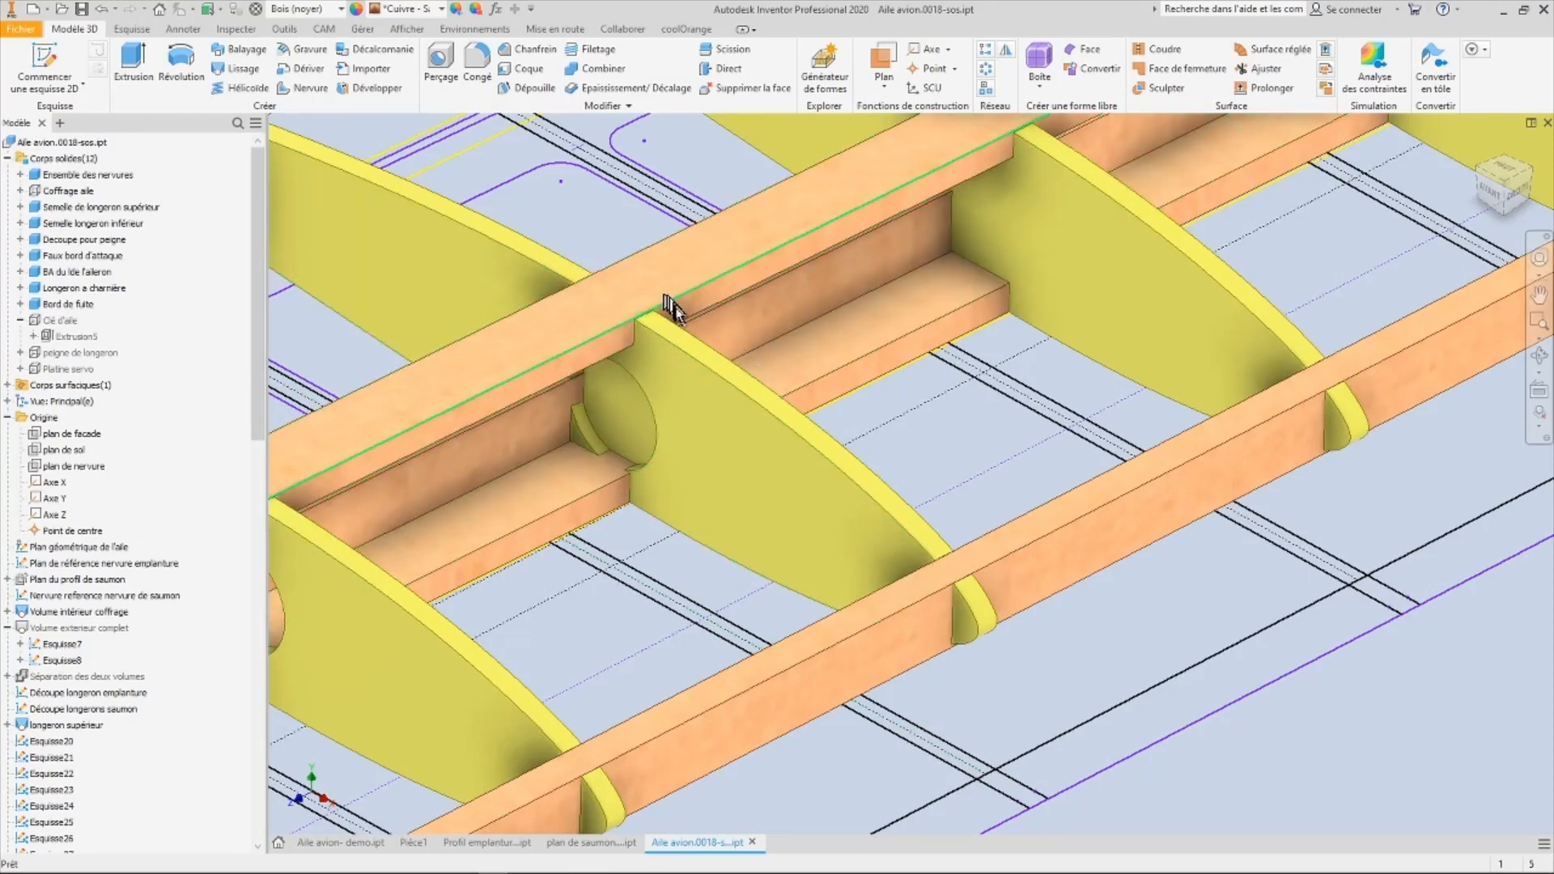
scroll(594, 488, "down", 5)
scroll(479, 531, "down", 5)
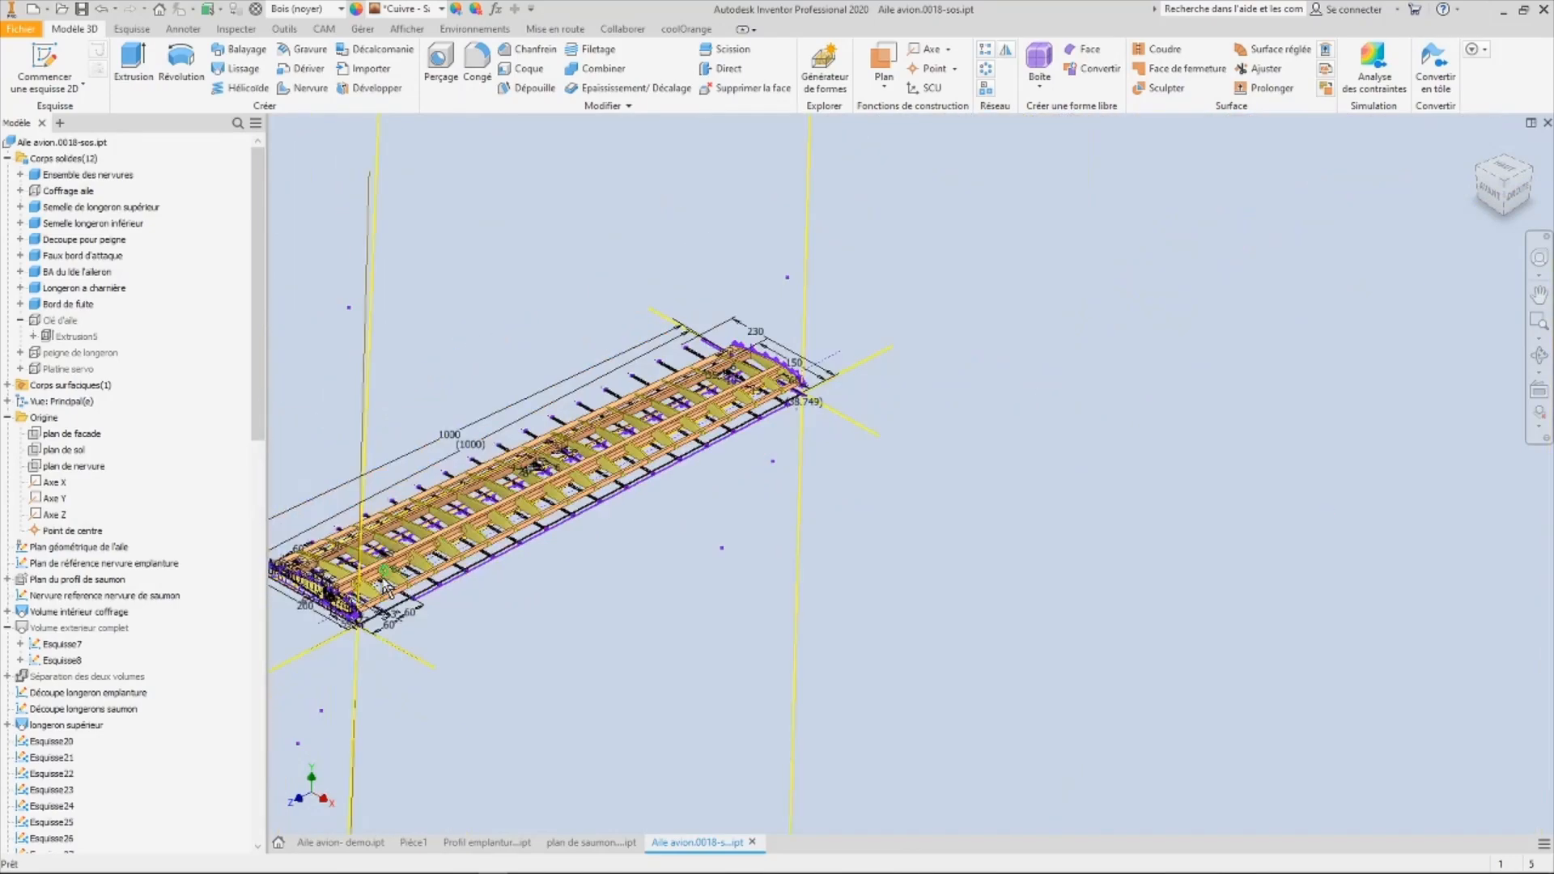
scroll(340, 603, "up", 5)
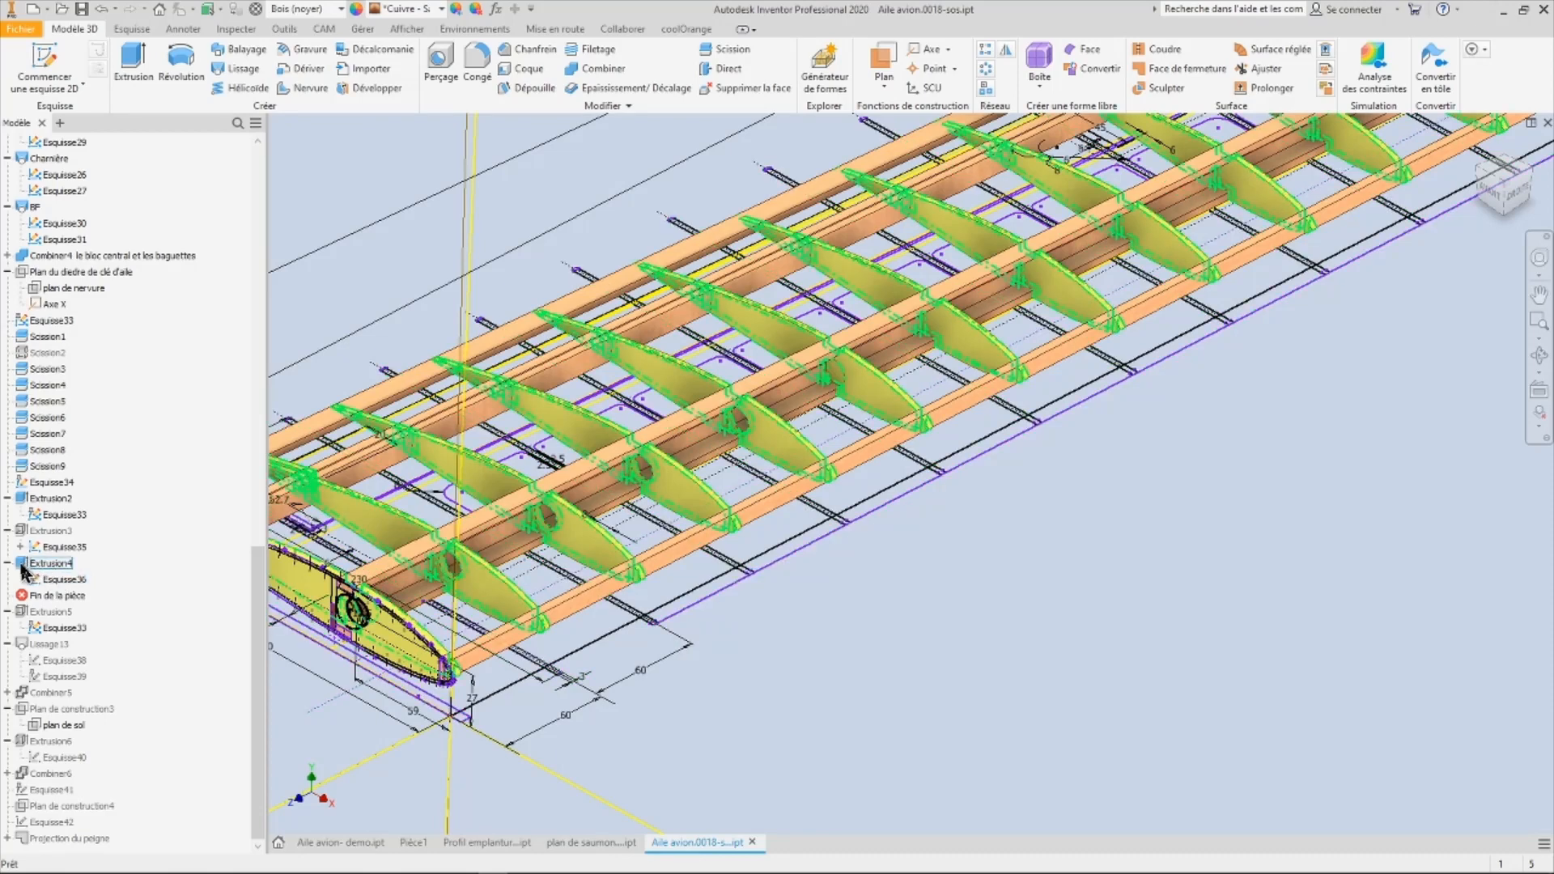
- Reopen the Extrusion4 definition to review its Boolean output options and 60 mm distance, and close it
double_click(23, 567)
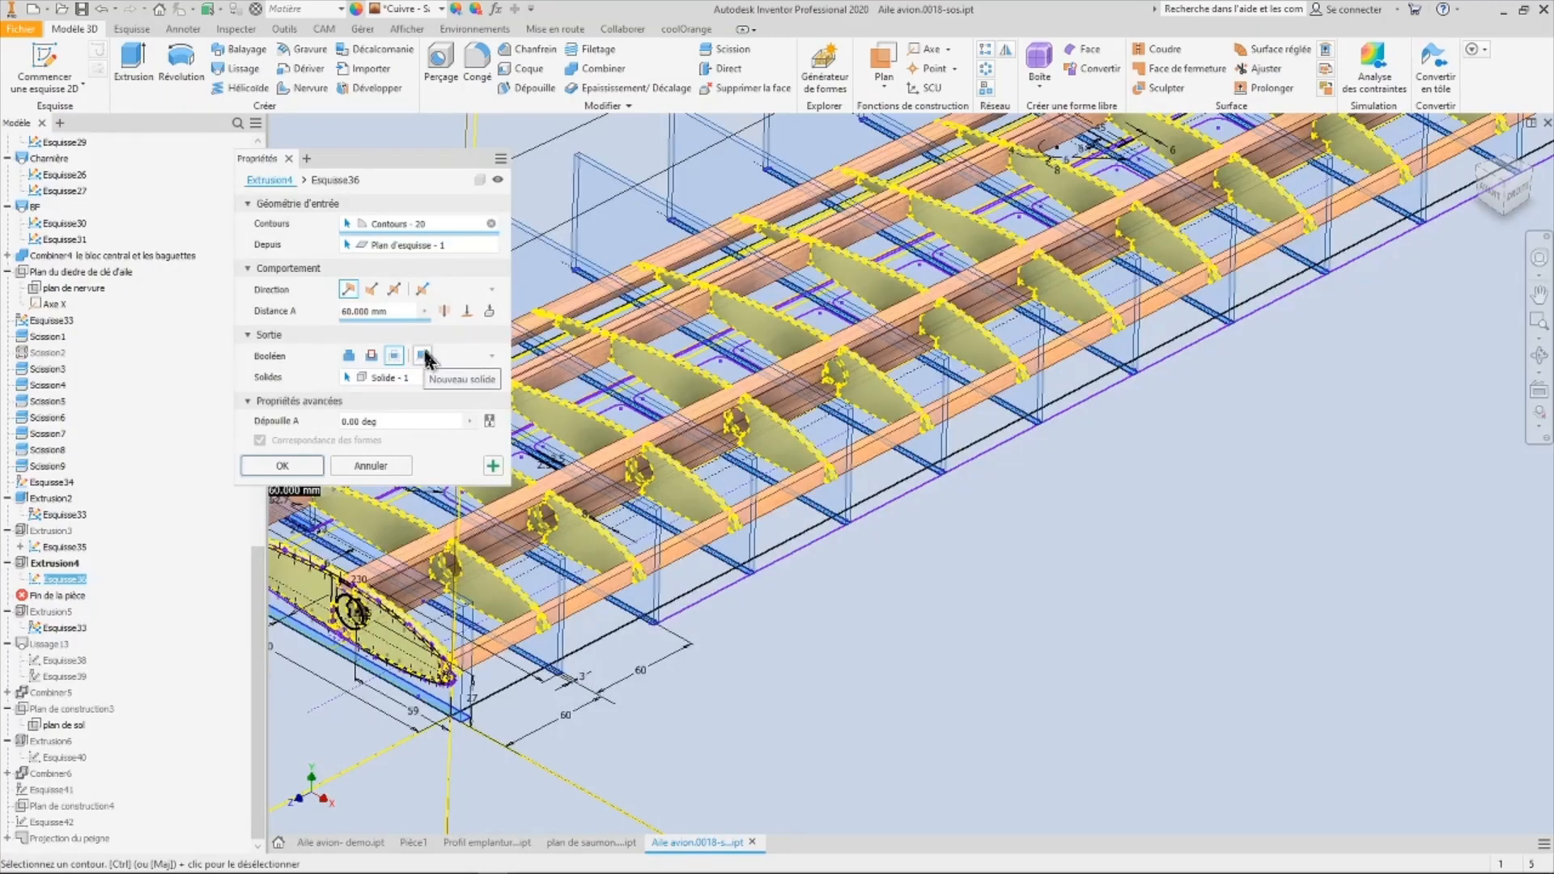
left_click(295, 468)
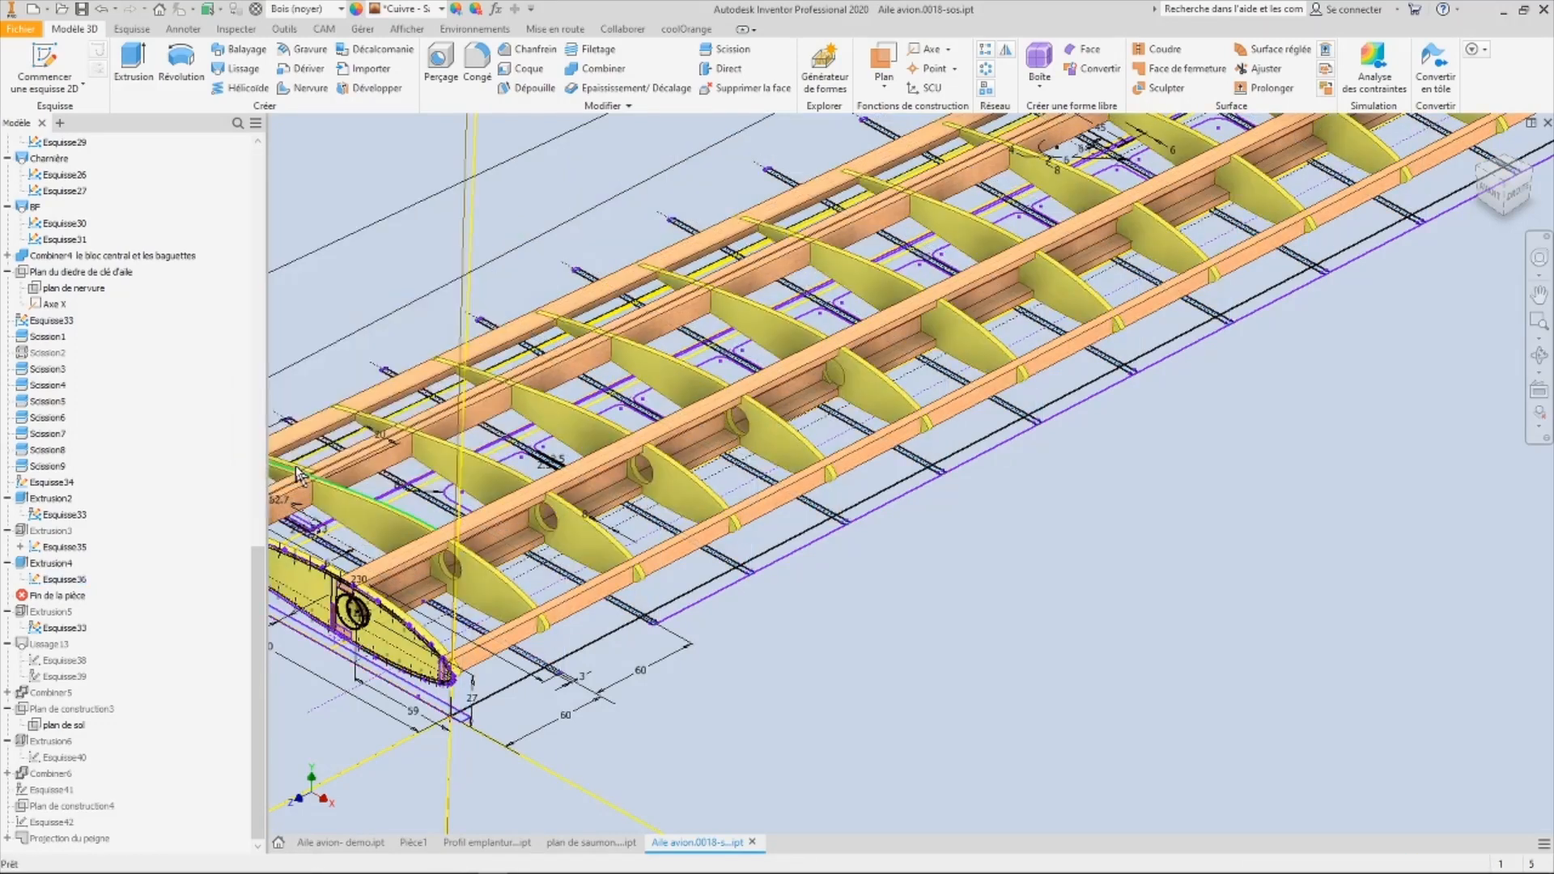
- Move the end-of-part marker below Combiner5 to include Extrusion5, Lissage13 and Combiner5 in the wing
left_click_drag(57, 596, 66, 695)
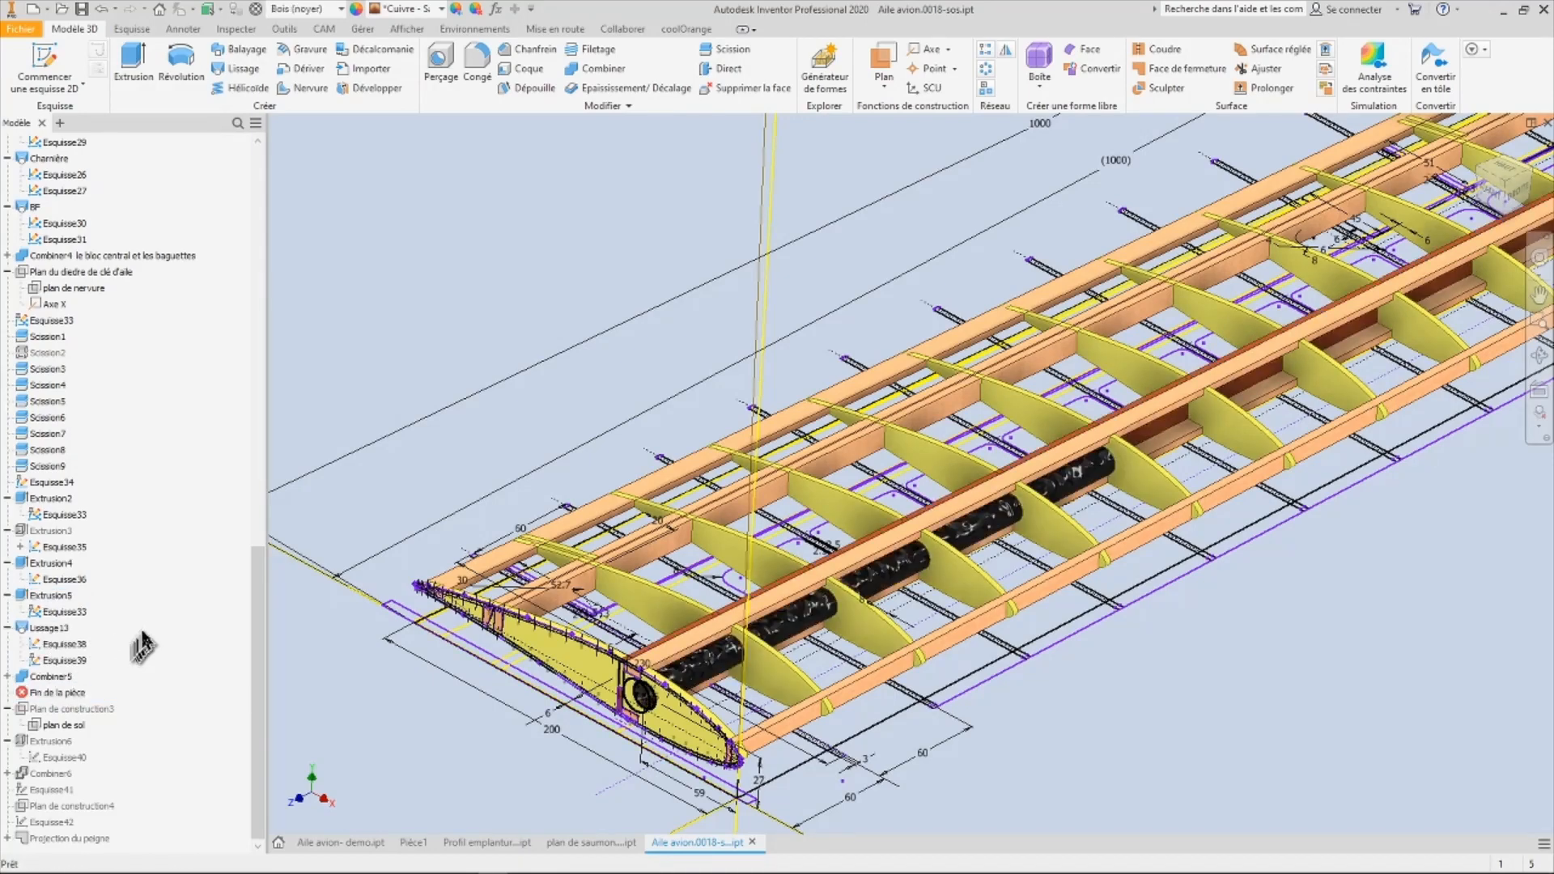
middle_click_drag(782, 659, 783, 636)
scroll(790, 642, "down", 3)
- Move the end-of-part marker below Extrusion6 and examine the servo plate sketch between the ribs
left_click_drag(62, 694, 60, 752)
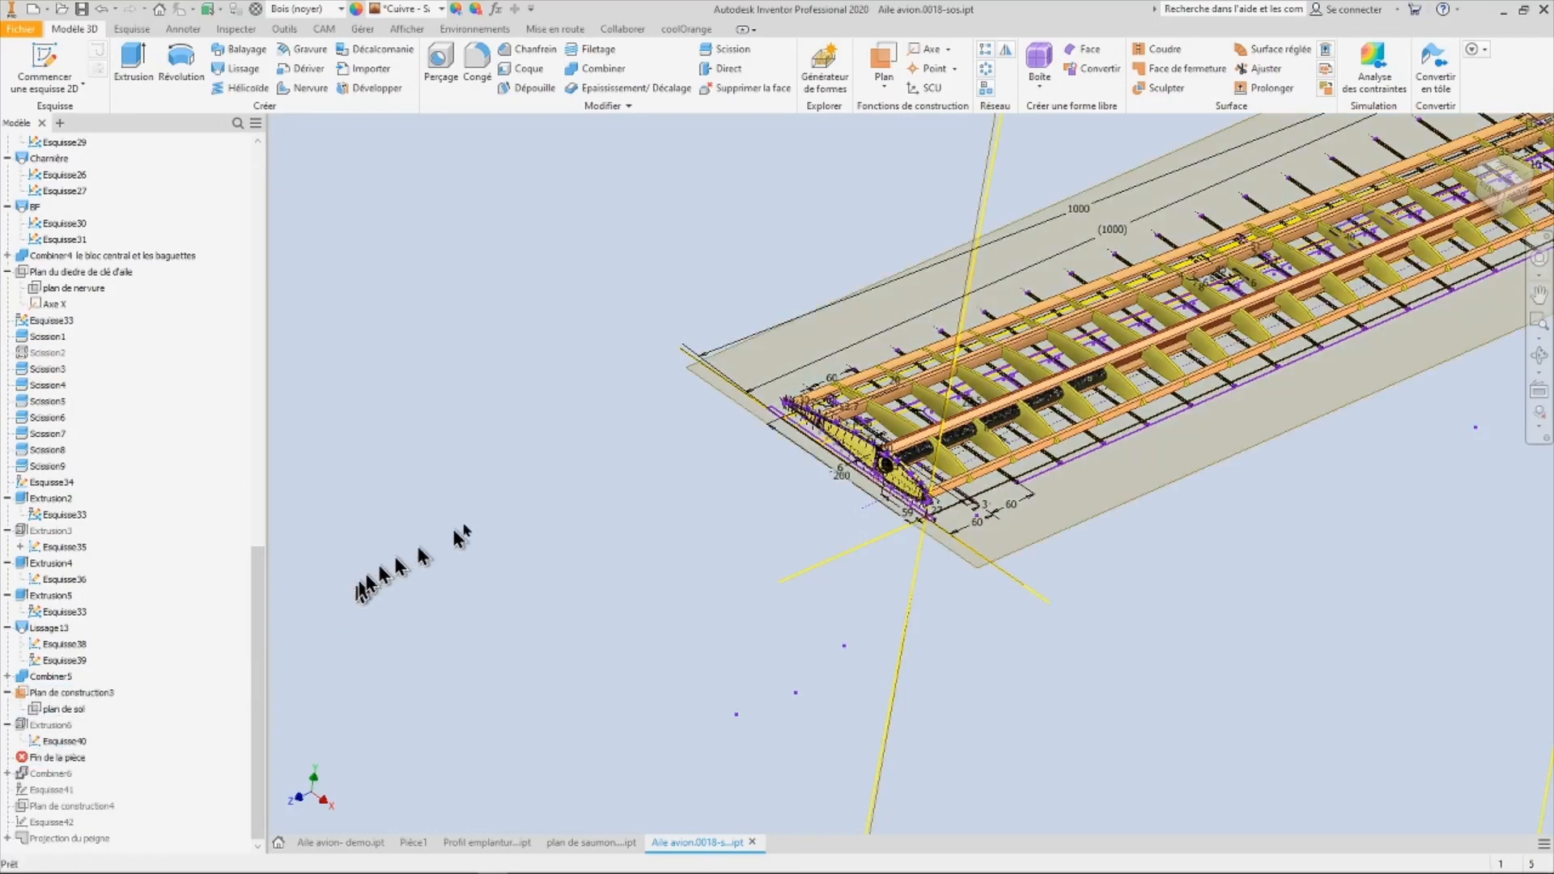
right_click(739, 346)
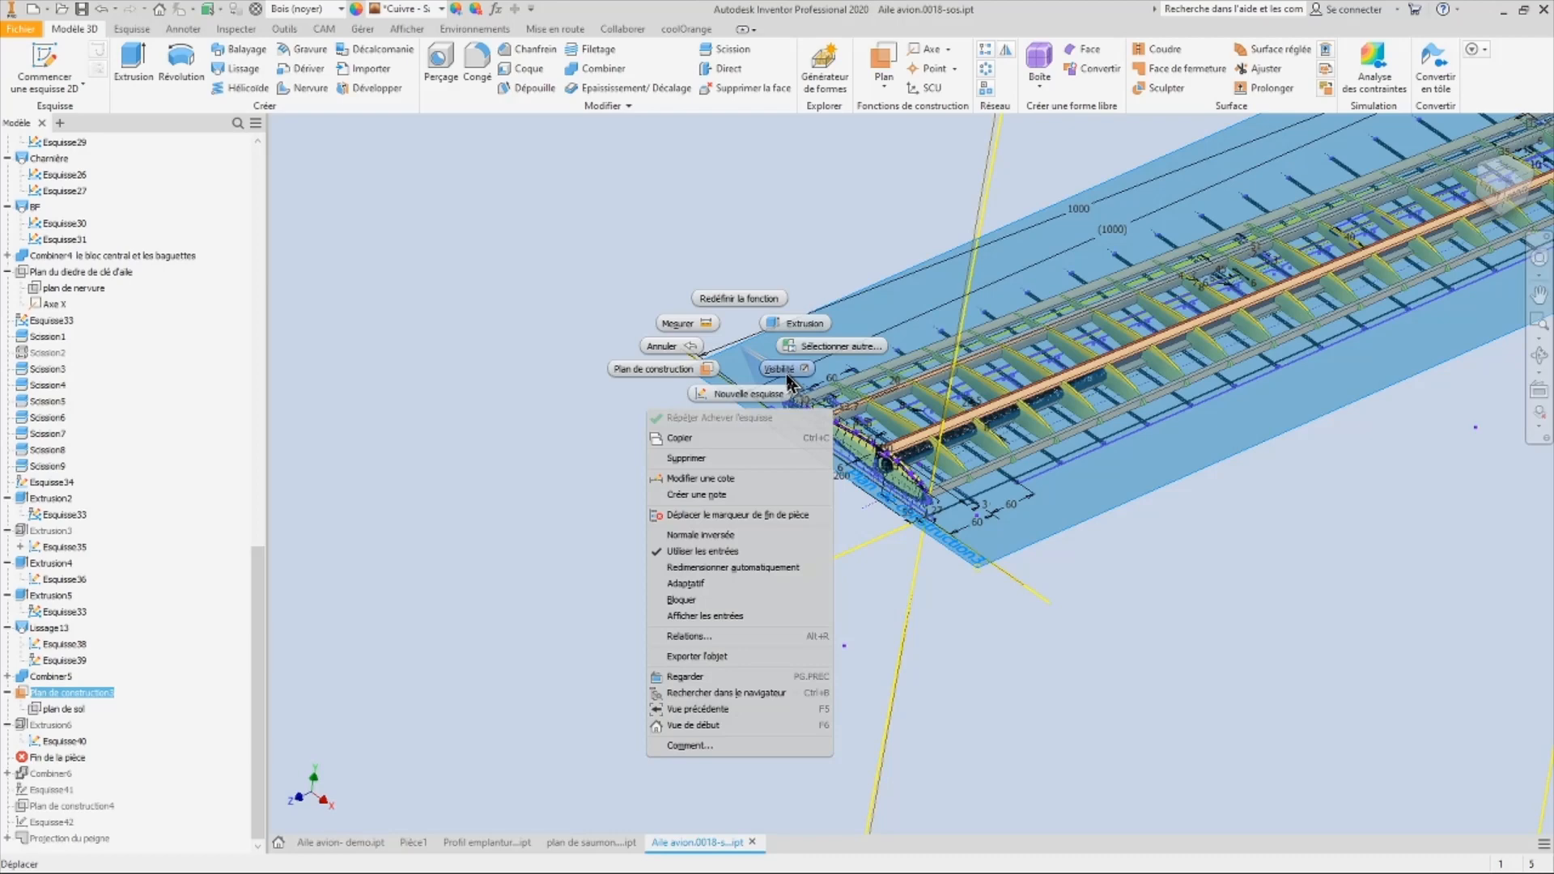
left_click(565, 433)
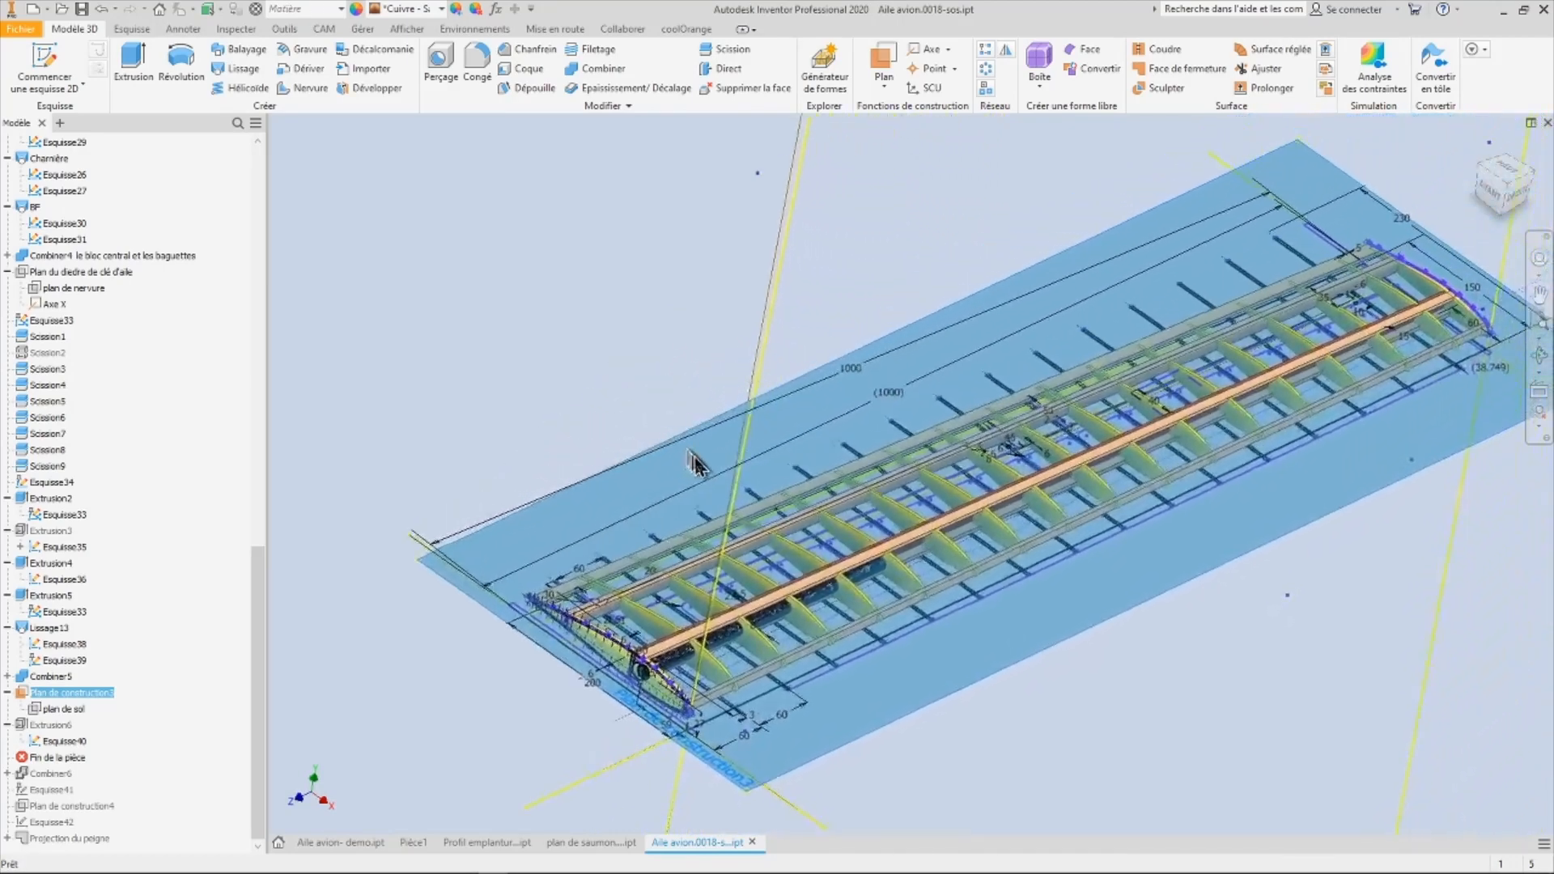
scroll(595, 502, "up", 15)
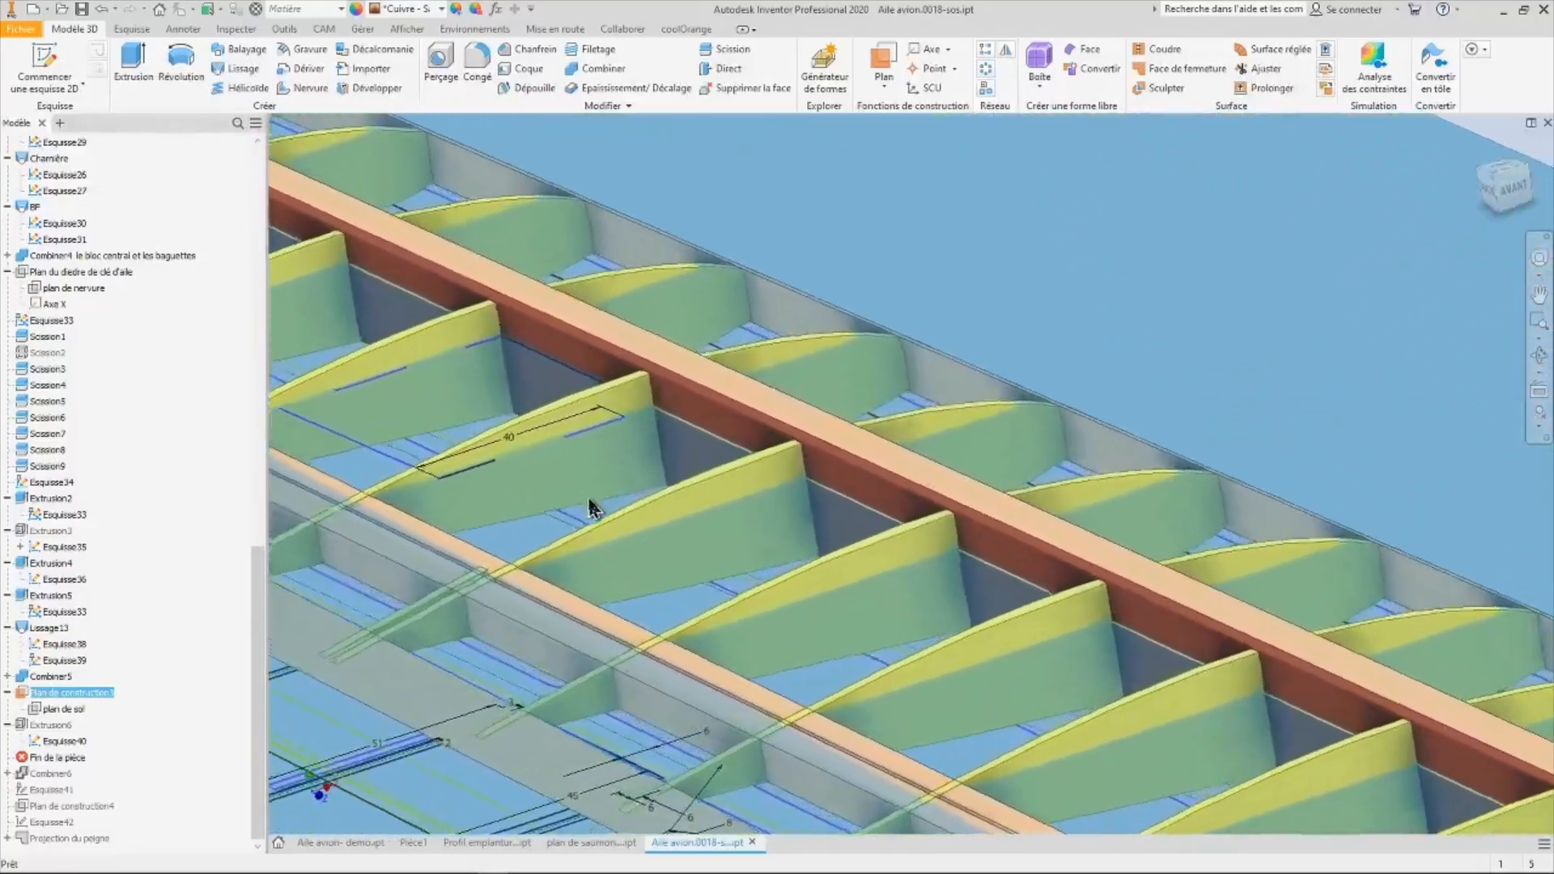
scroll(595, 503, "up", 5)
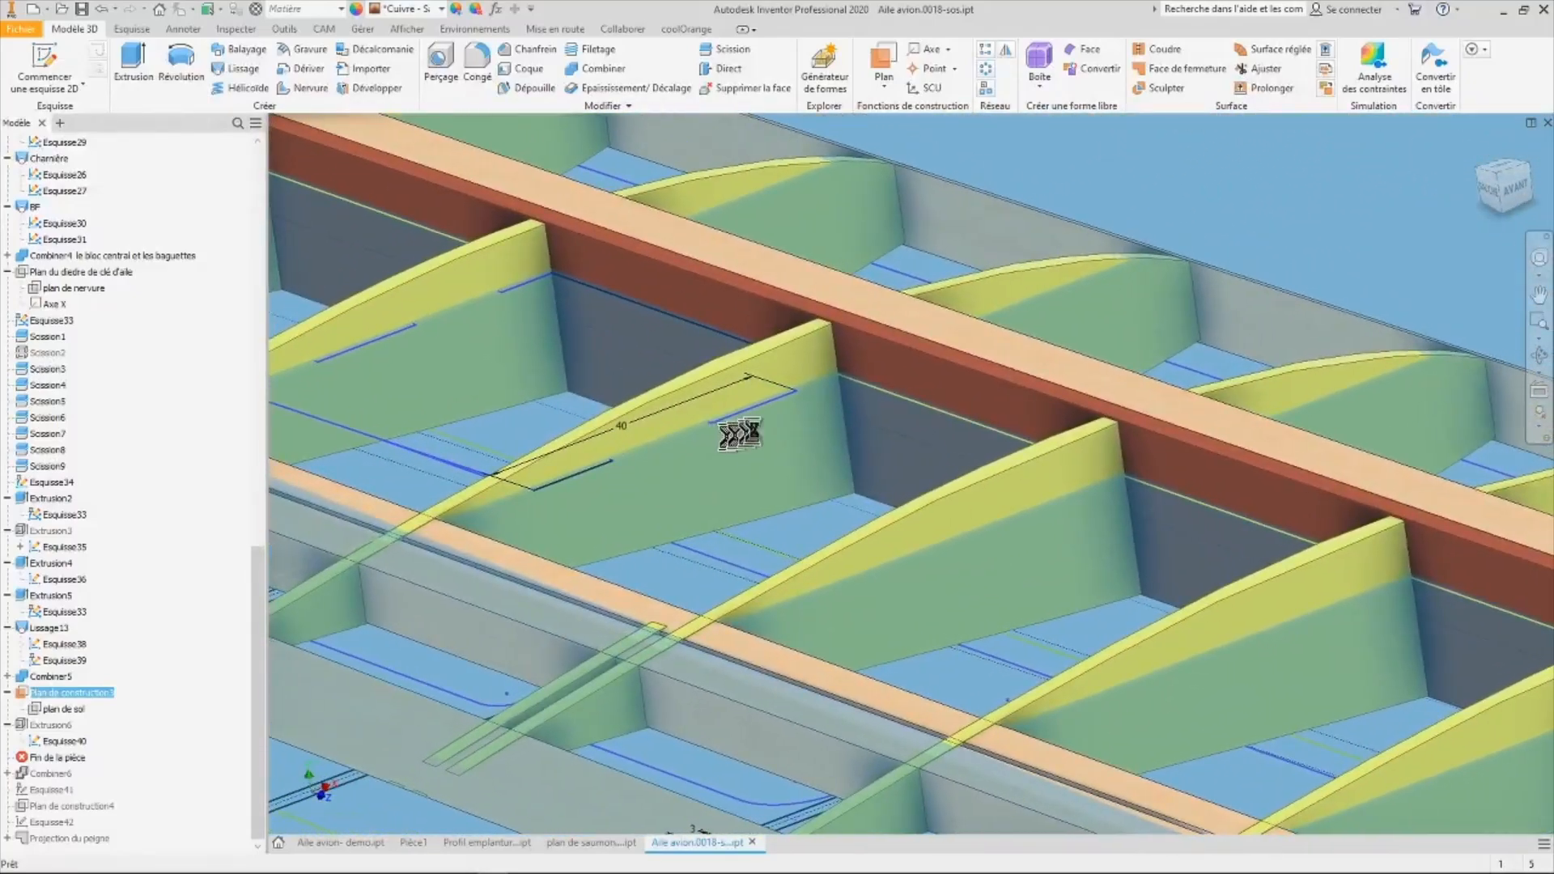
scroll(738, 435, "up", 3)
middle_click_drag(749, 453, 994, 506)
- Show the Platine servo body and examine how it sits between the two ribs
left_click_drag(258, 579, 255, 179)
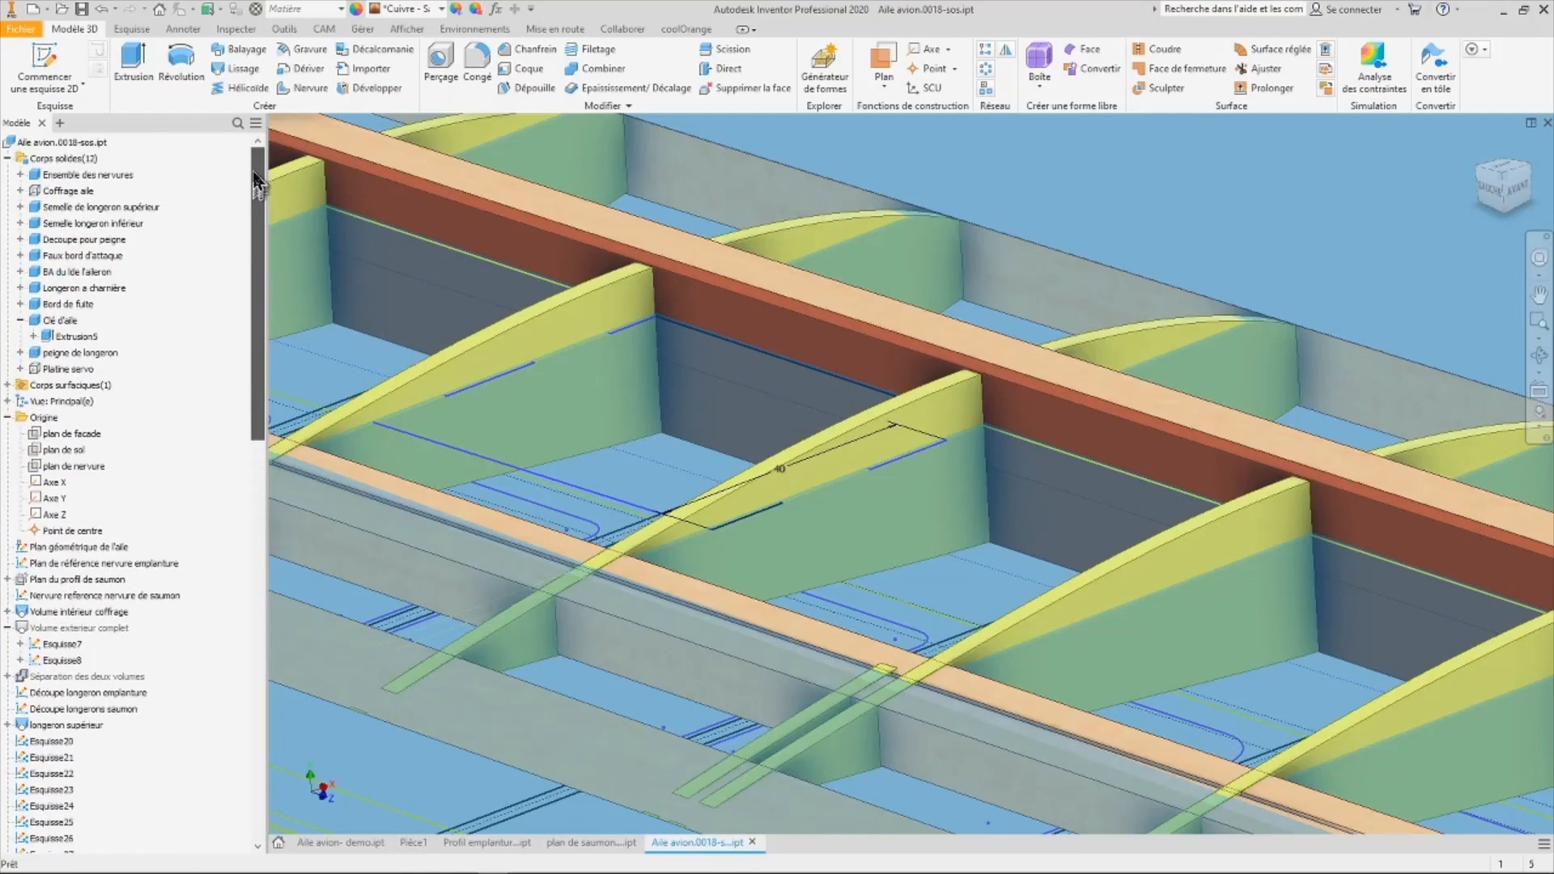
right_click(47, 367)
left_click(81, 444)
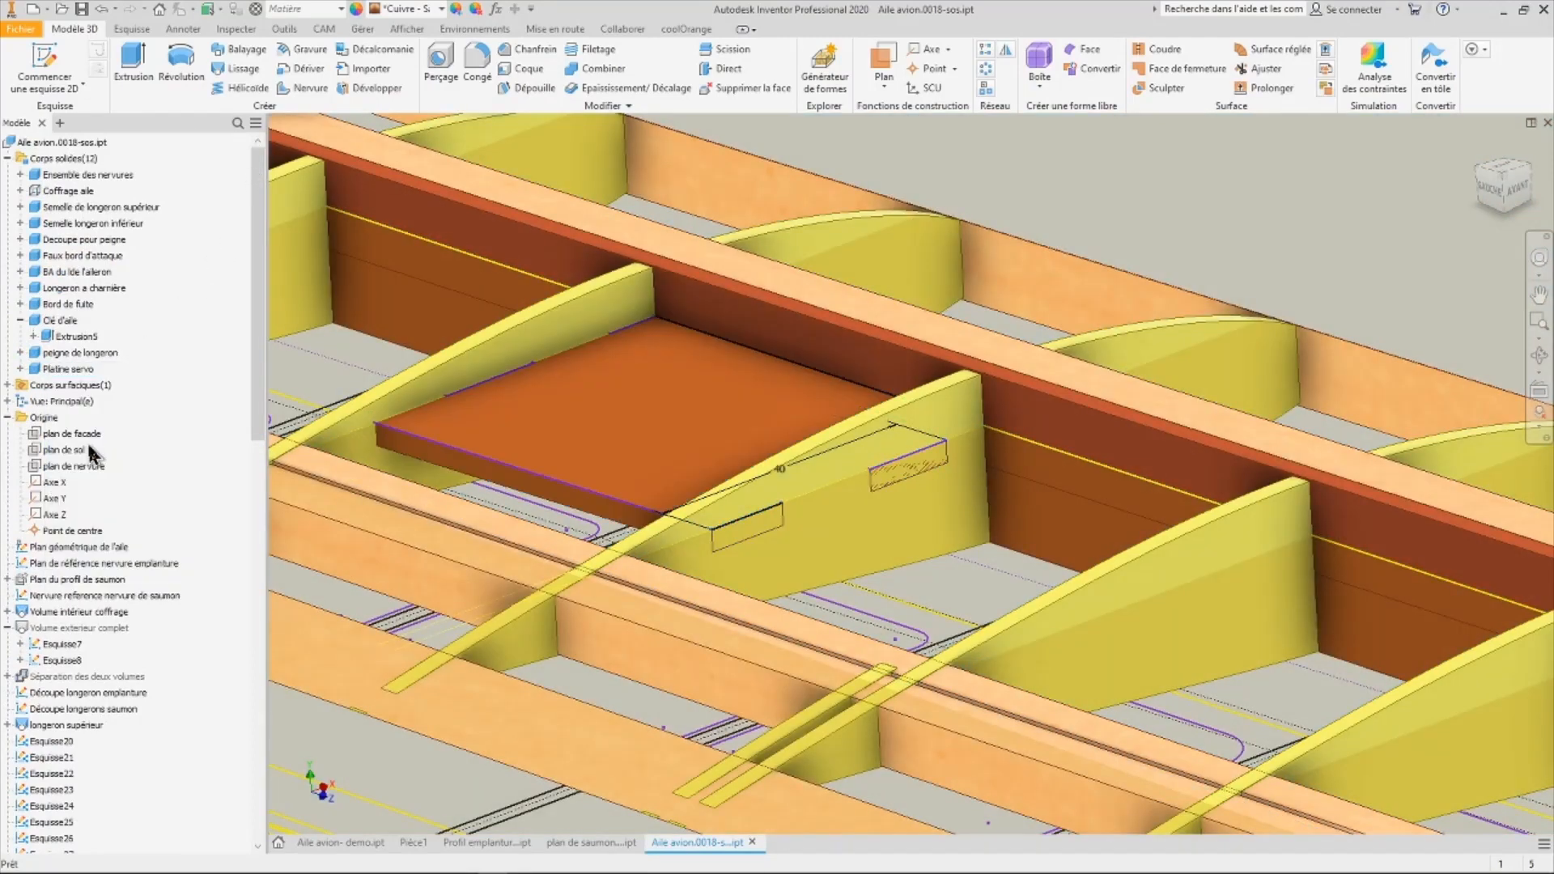
middle_click_drag(519, 491, 687, 492, "shift")
middle_click_drag(964, 459, 838, 434, "shift")
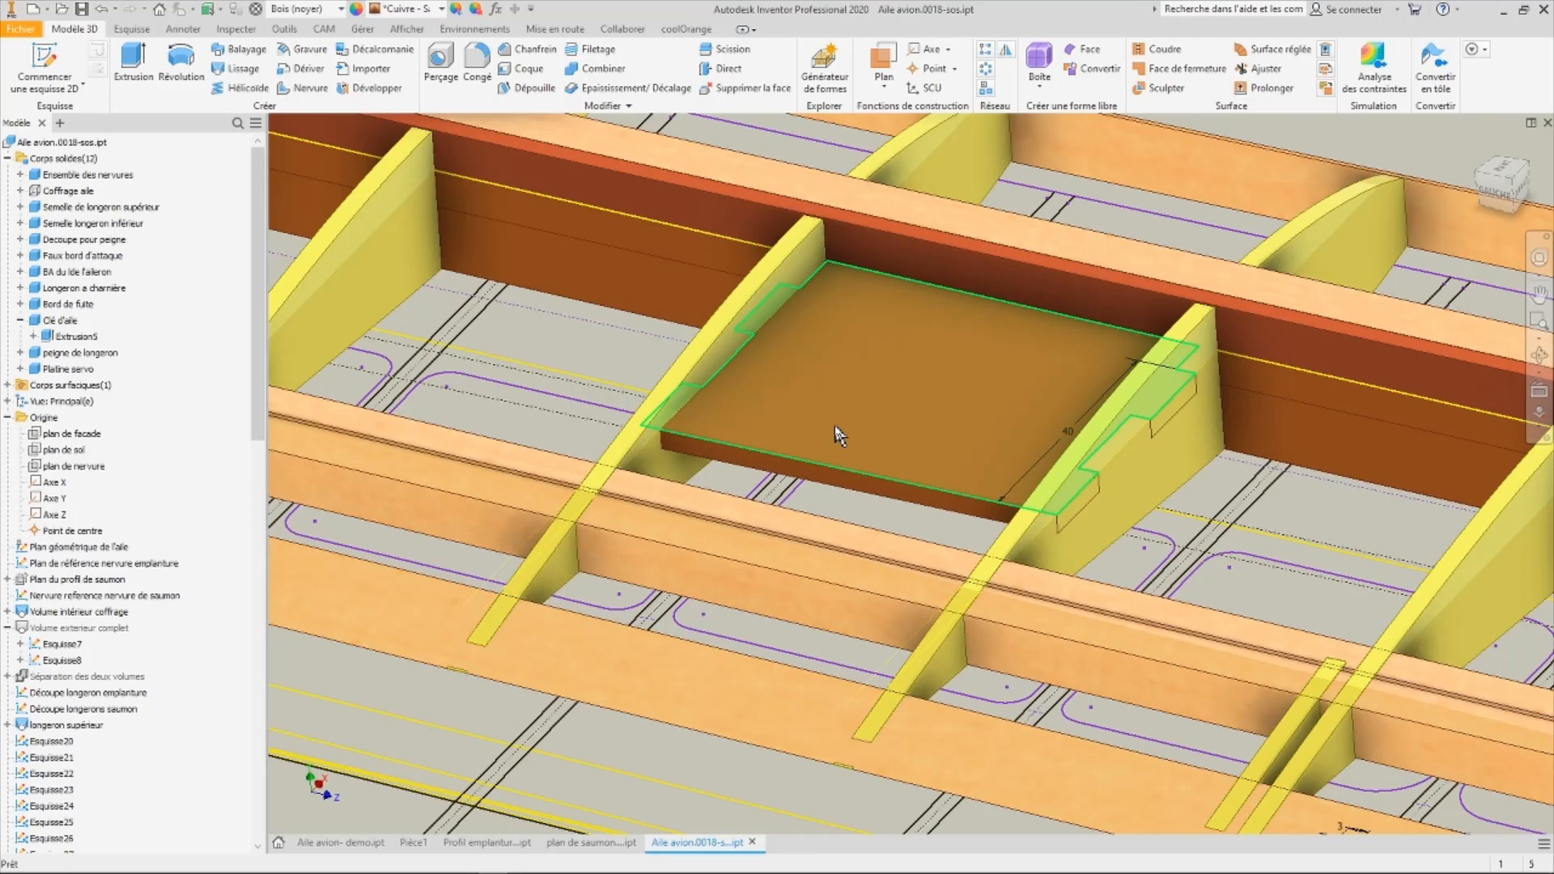
- Move the end-of-part marker below Esquisse41 to include Combiner6, and inspect the servo plate slots cut in the ribs
left_click_drag(253, 406, 262, 802)
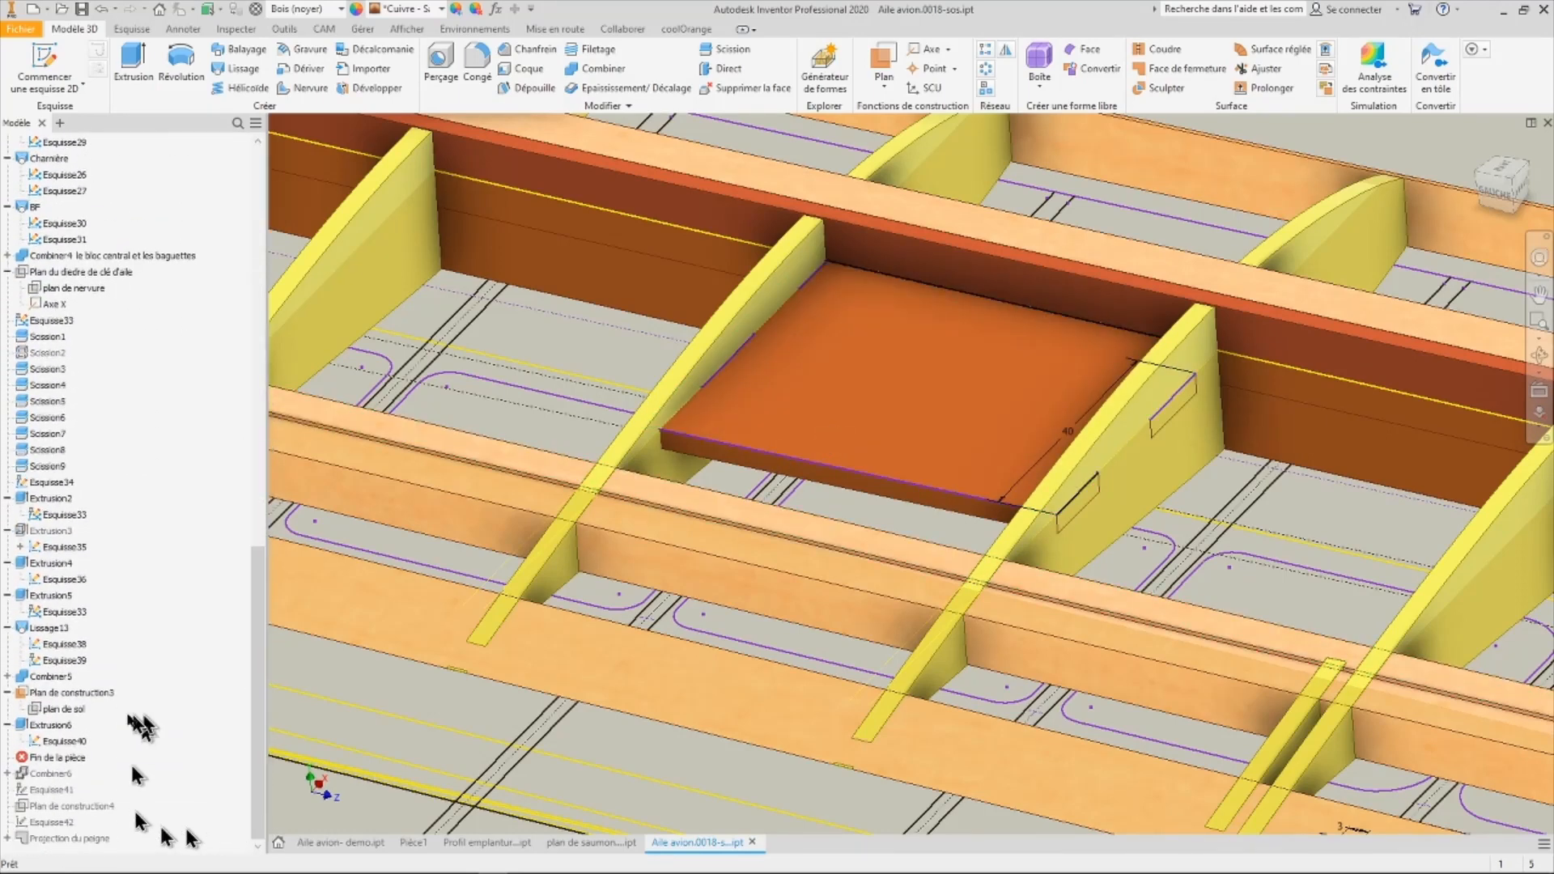
left_click_drag(56, 757, 57, 787)
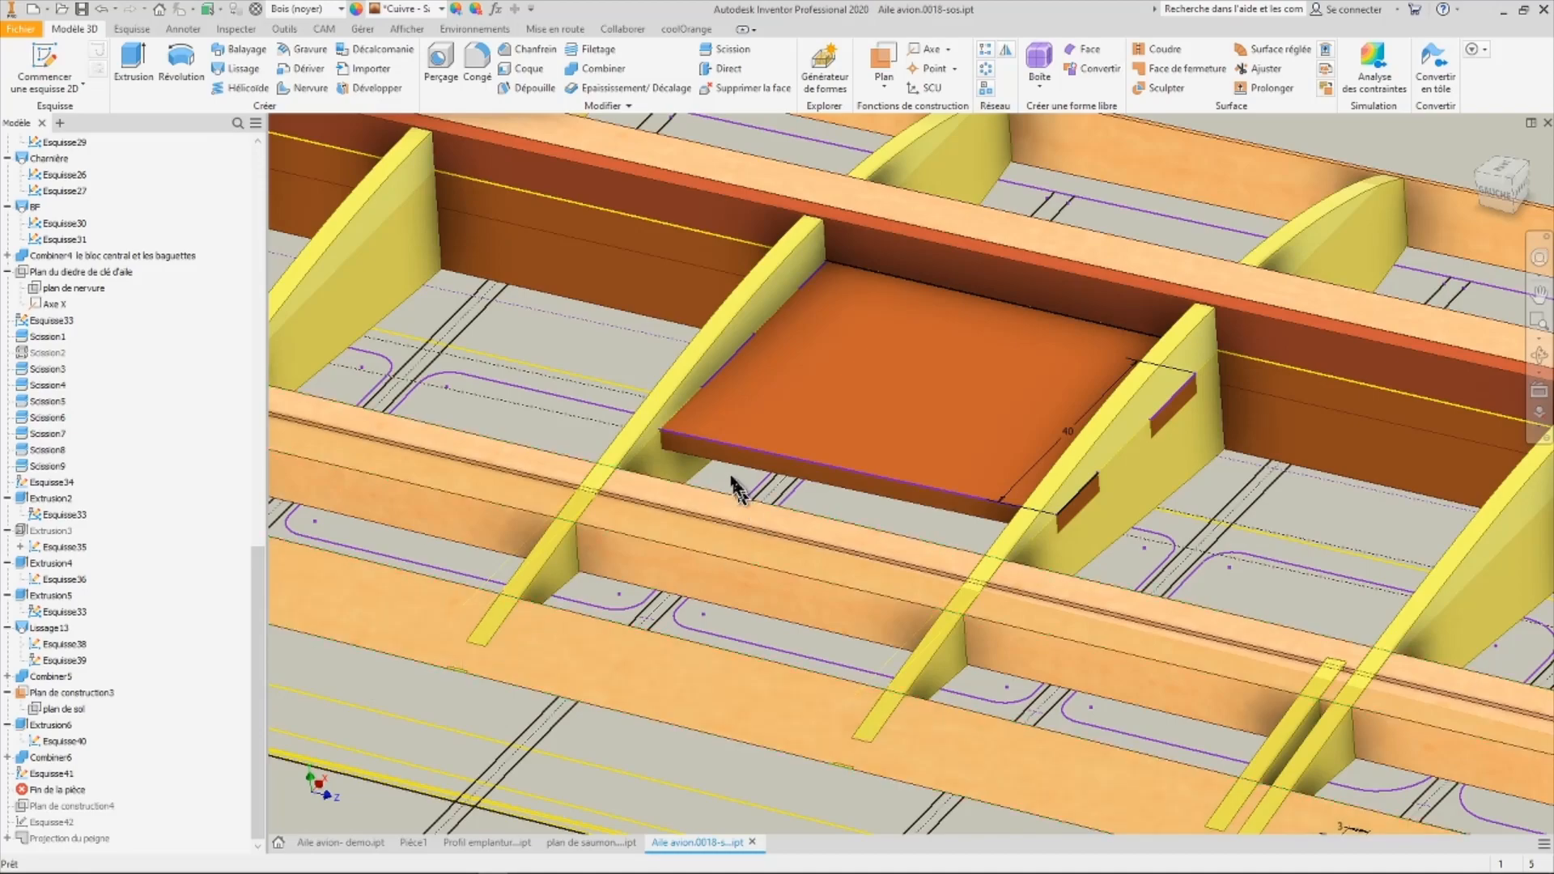
scroll(854, 516, "down", 5)
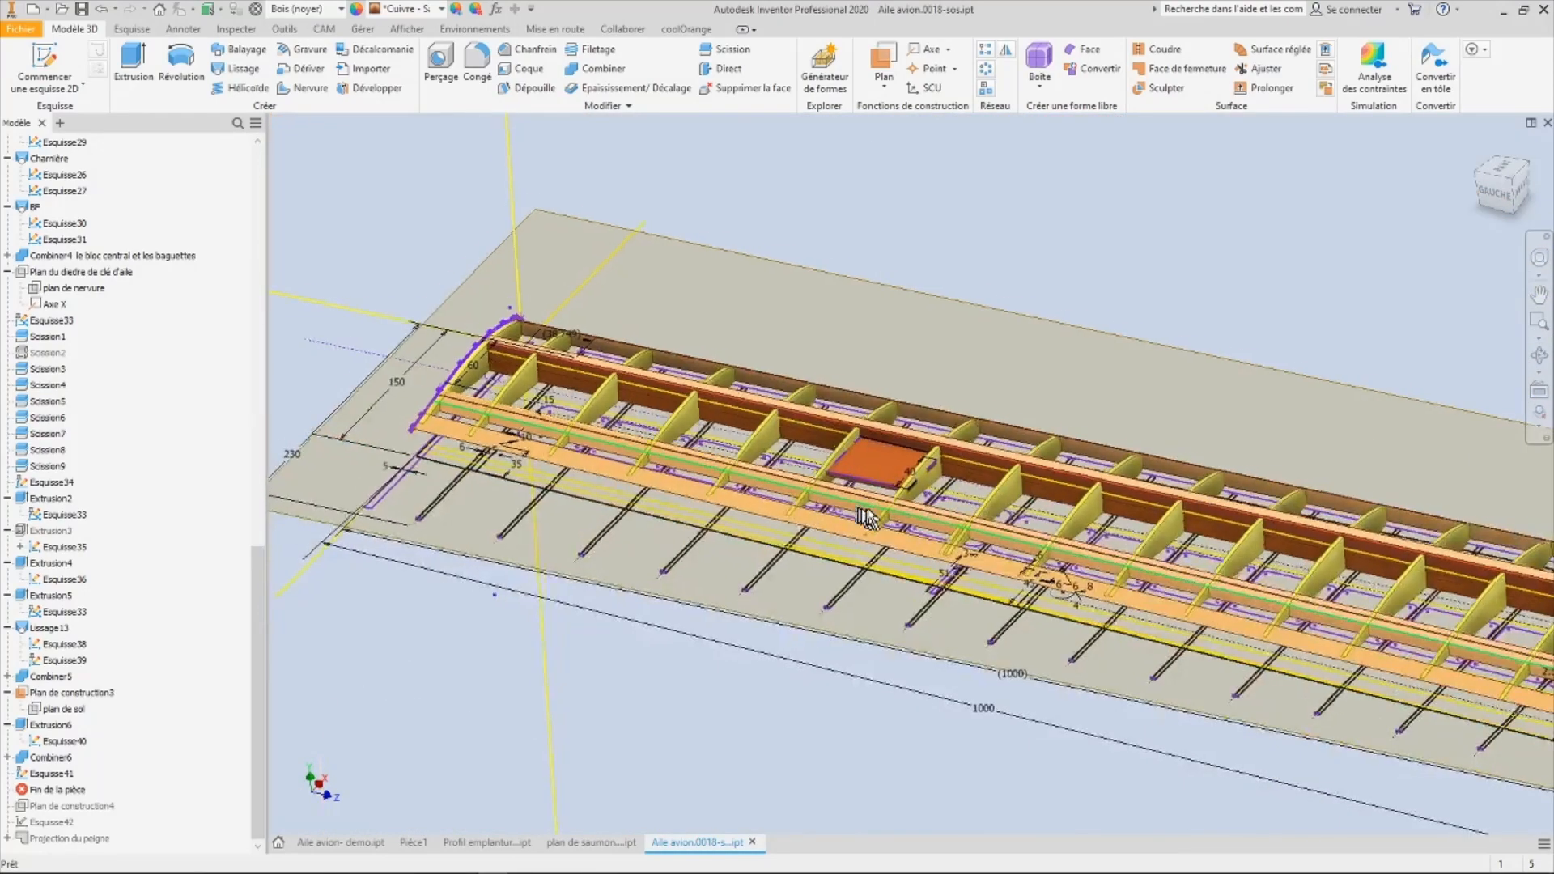
scroll(861, 510, "up", 2)
scroll(931, 442, "up", 6)
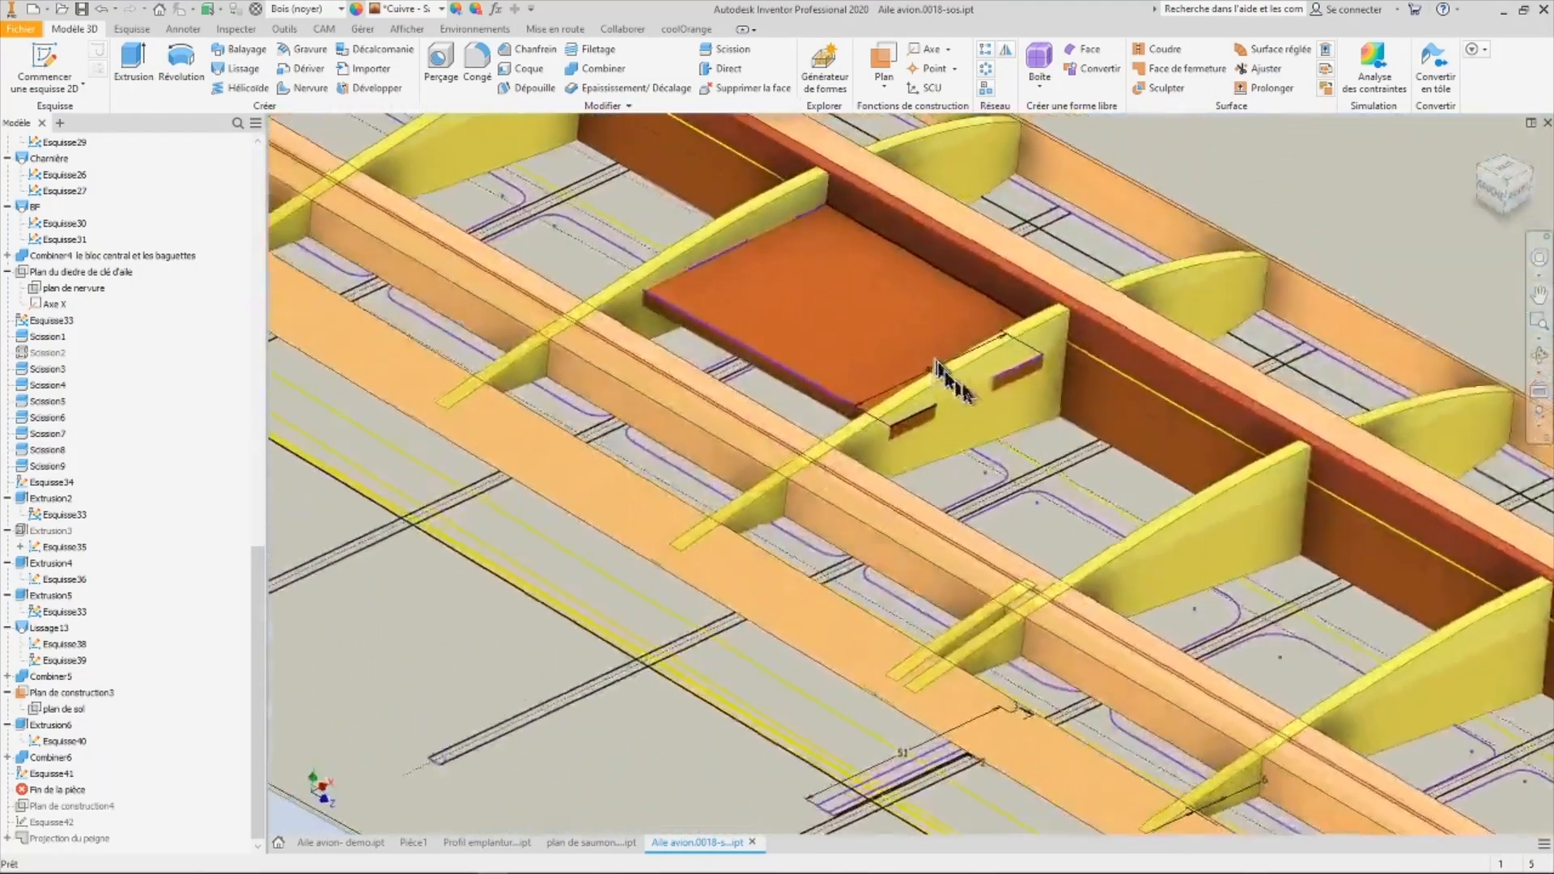
middle_click_drag(937, 364, 721, 473, "shift")
scroll(770, 441, "down", 3)
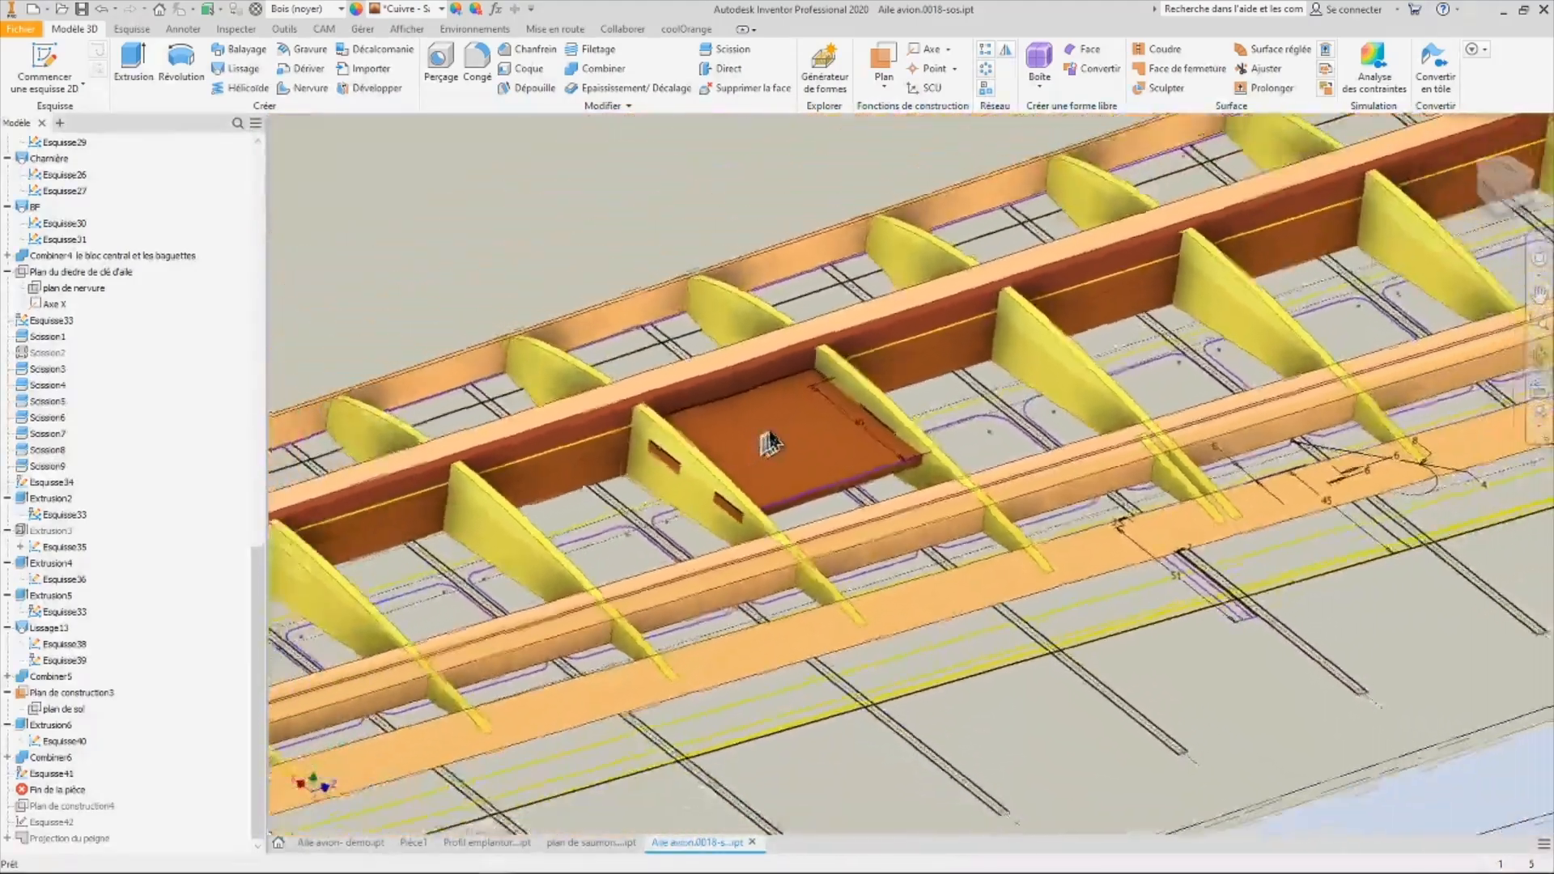
scroll(770, 441, "down", 5)
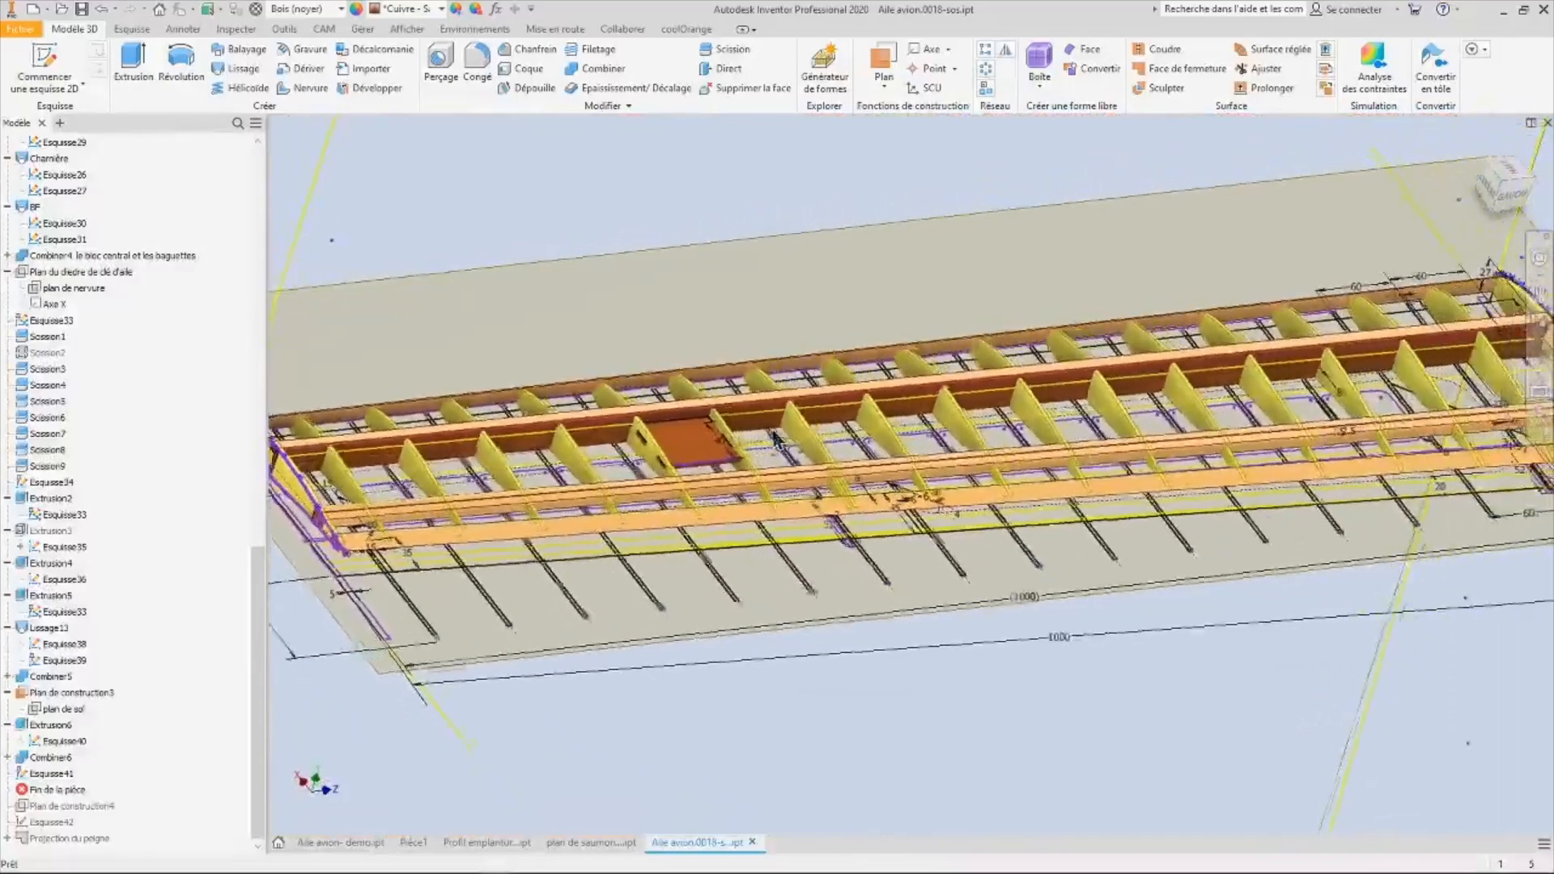
middle_click_drag(775, 440, 798, 485, "shift")
- Hide the solid bodies from Decoupe pour peigne through Platine servo, leaving peigne de longeron shown
left_click_drag(262, 635, 287, 218)
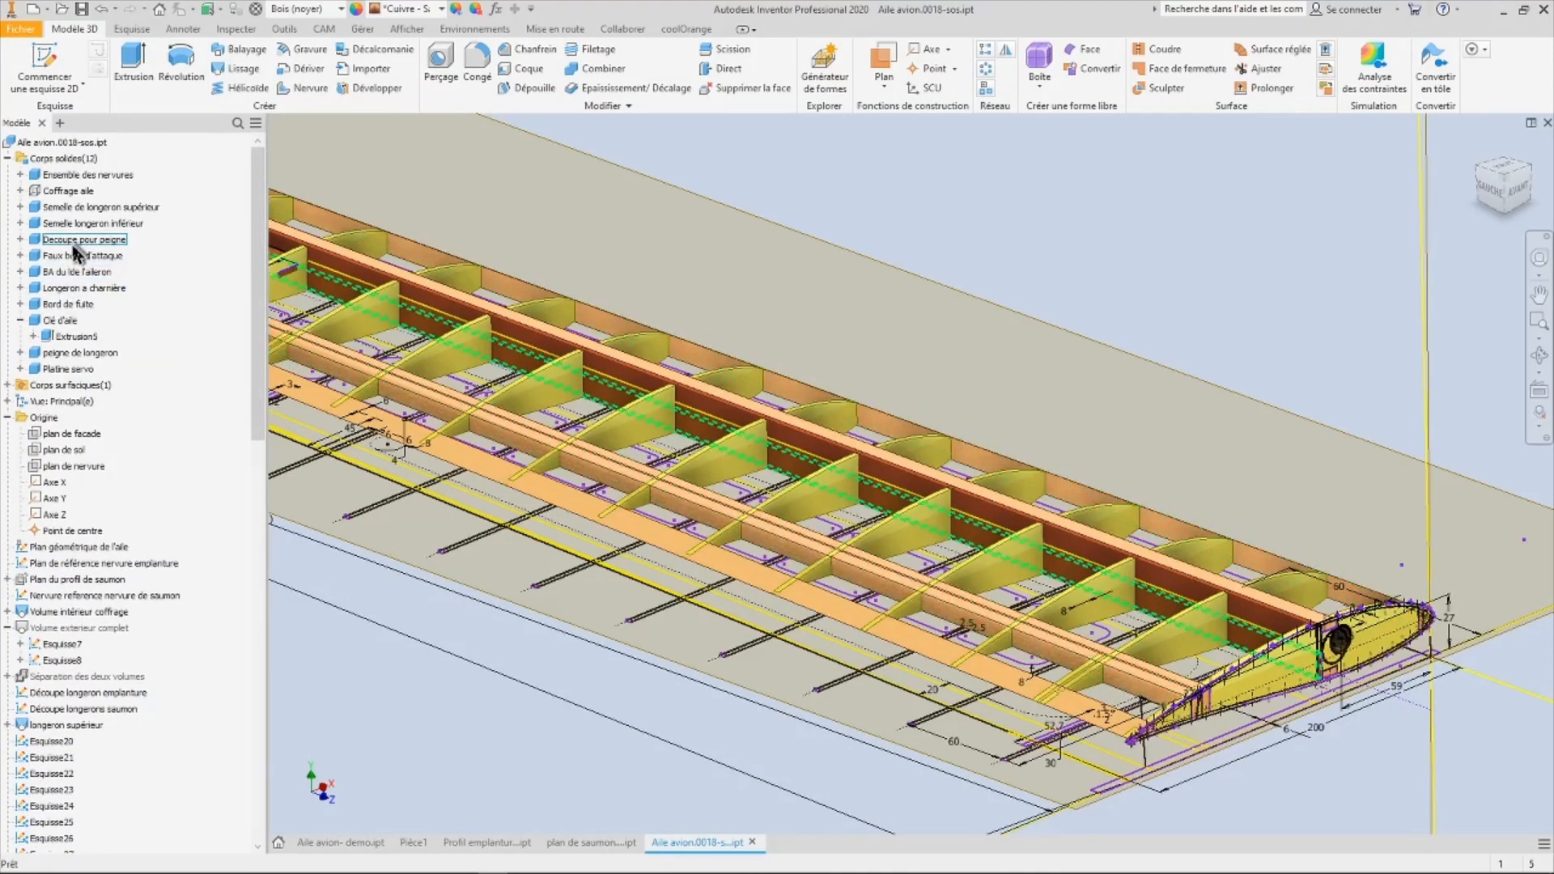
left_click(63, 369)
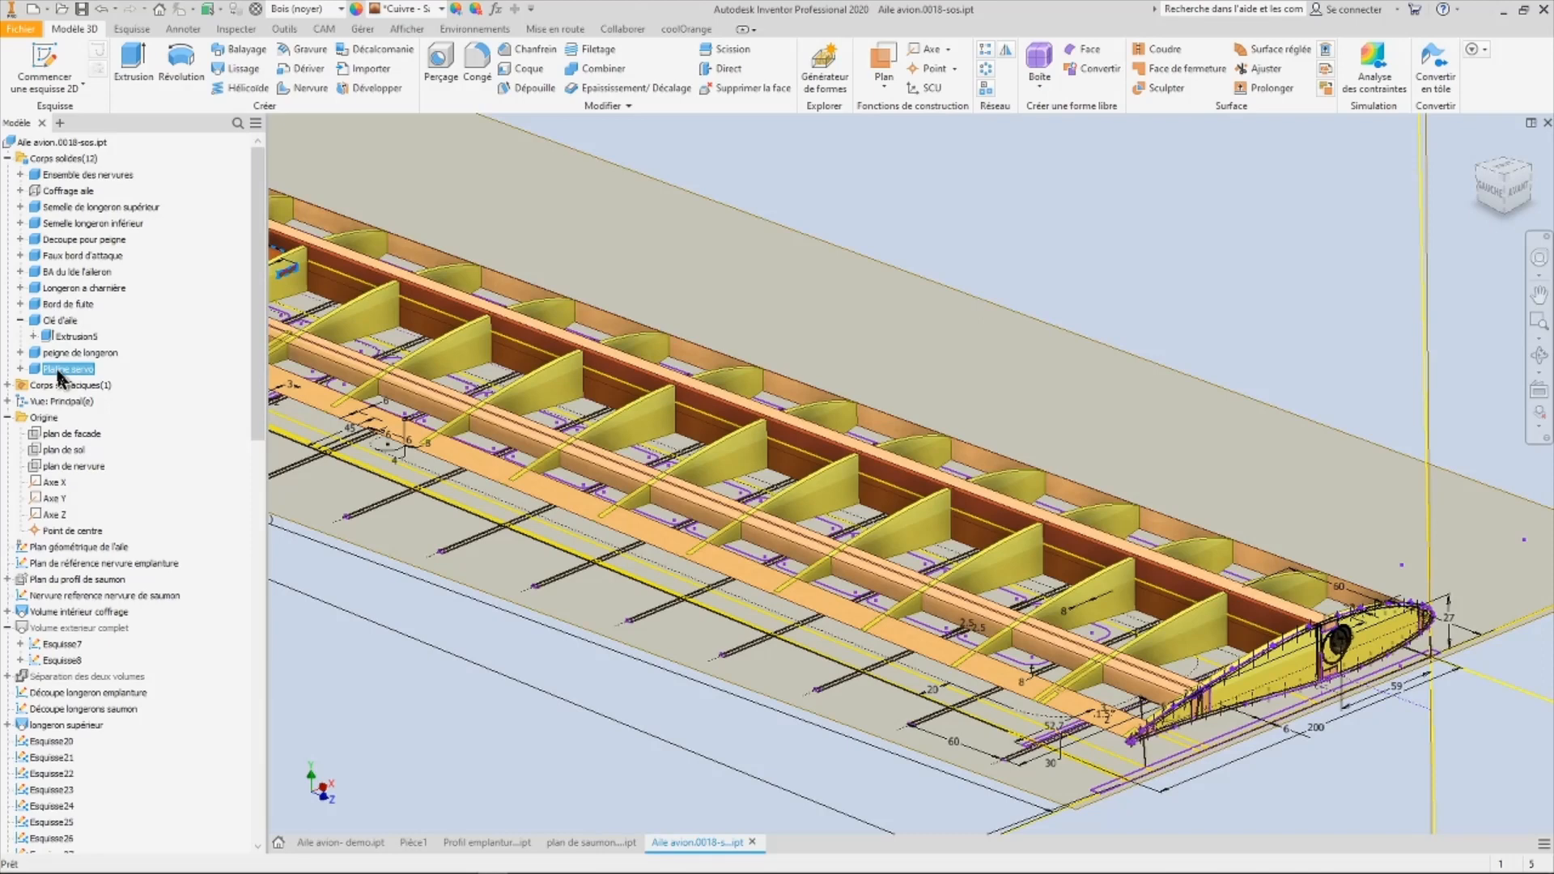
left_click(61, 321, "ctrl")
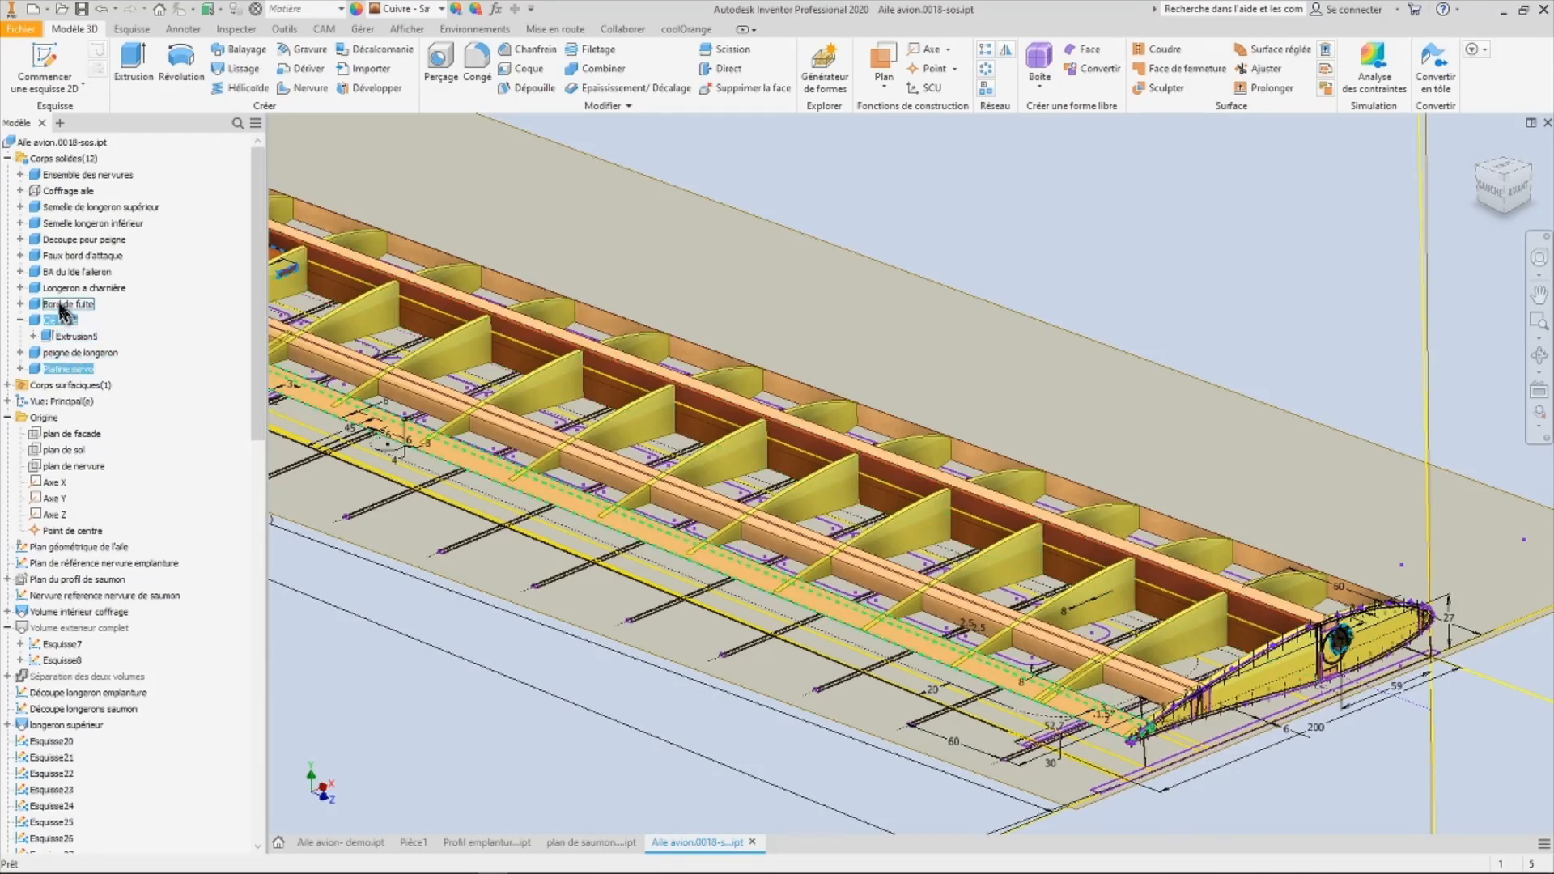
left_click(61, 305, "ctrl")
left_click(62, 288, "ctrl")
left_click(64, 272, "ctrl")
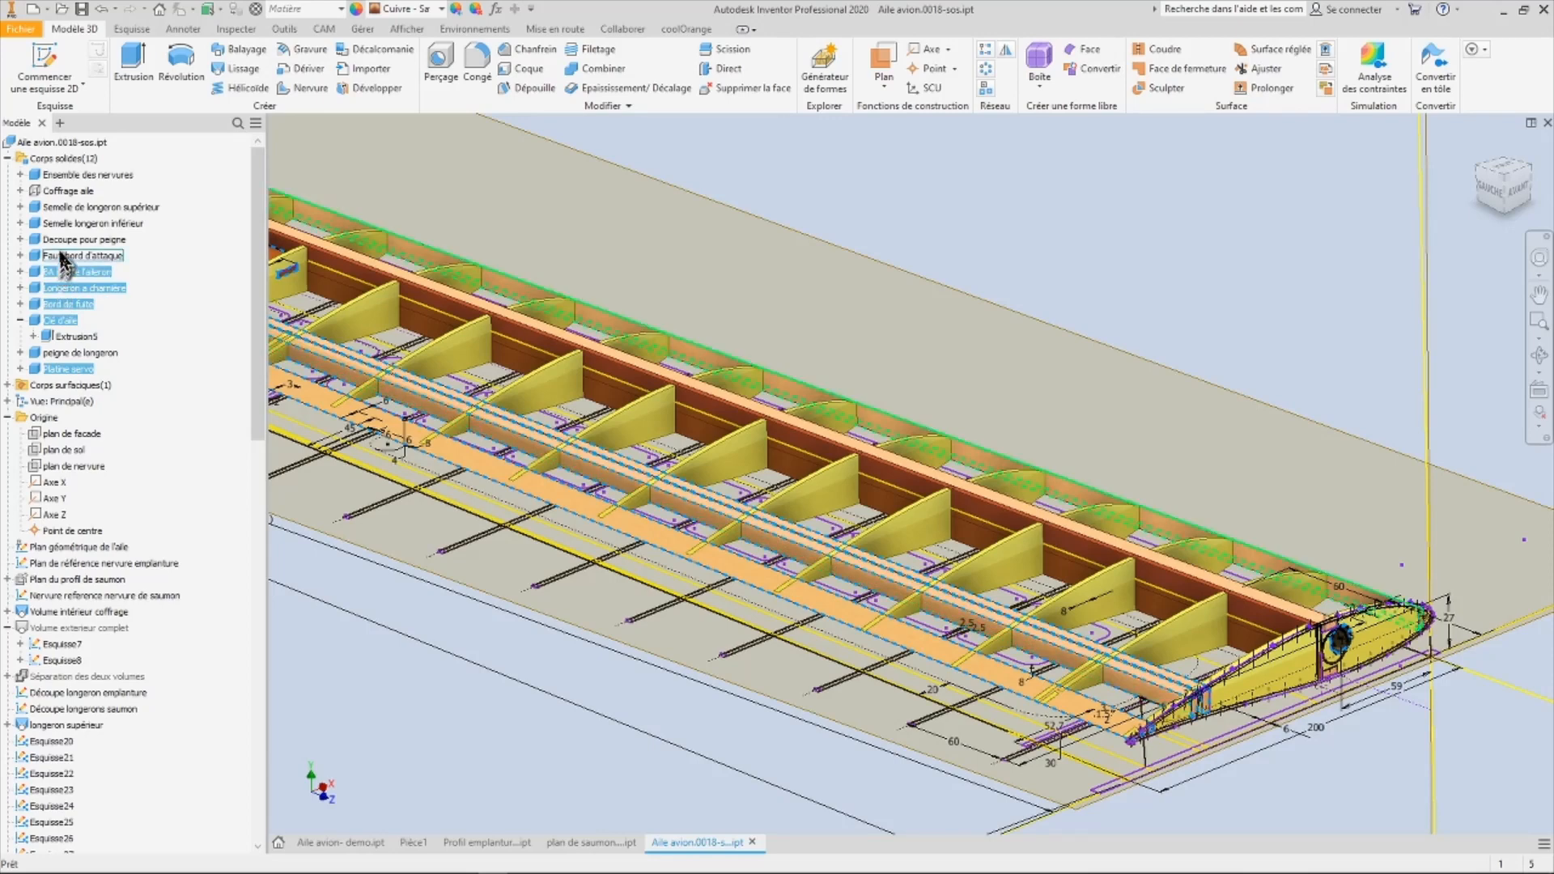
left_click(62, 256, "ctrl")
left_click(58, 240, "ctrl")
left_click(55, 208, "ctrl")
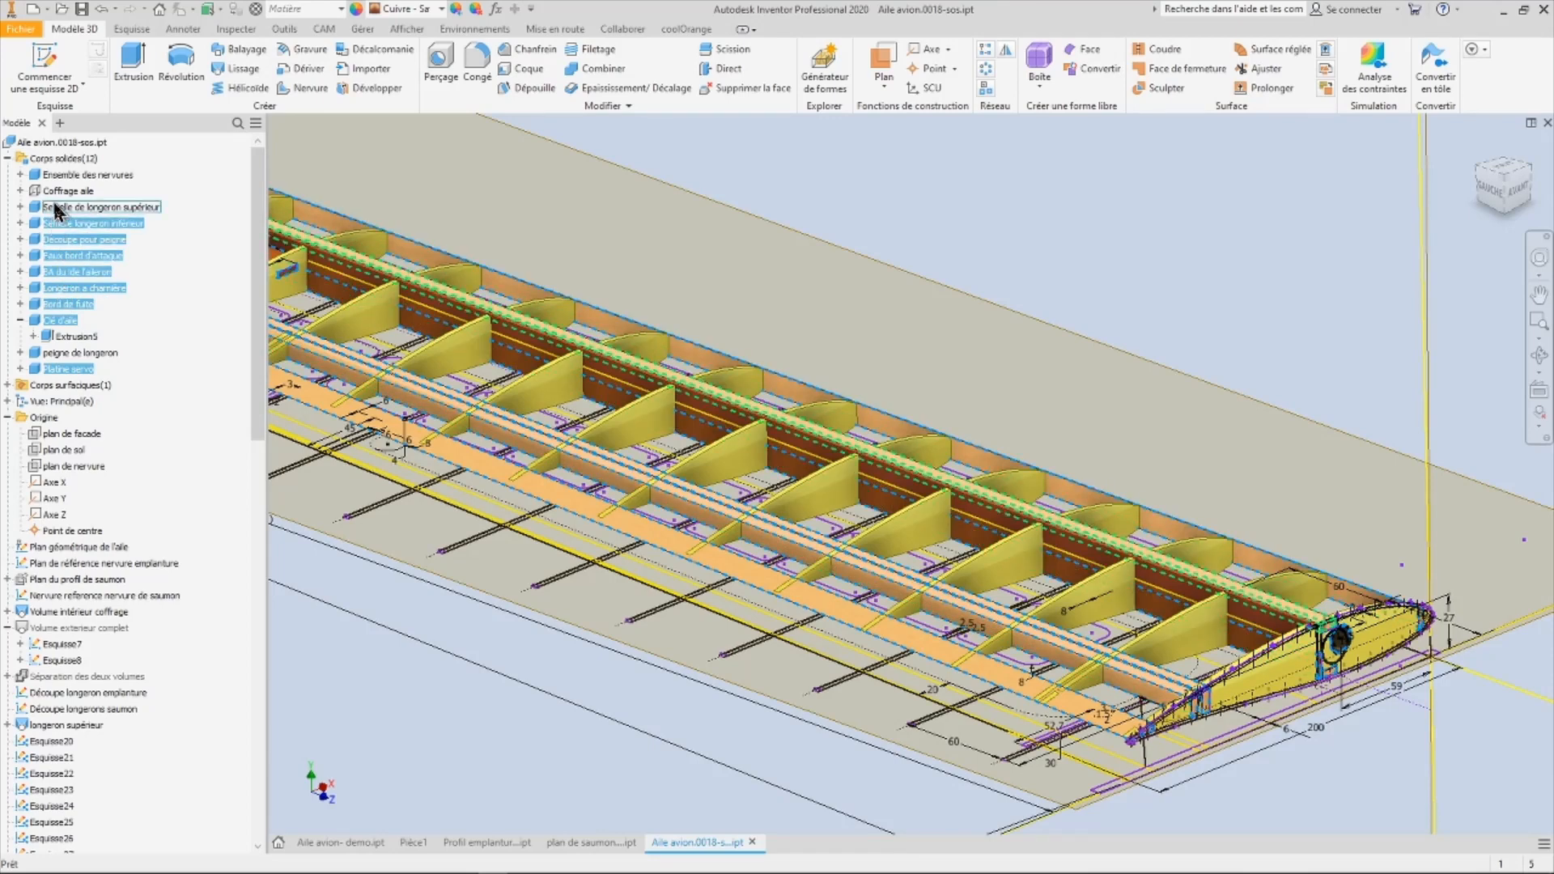
left_click(54, 205, "ctrl")
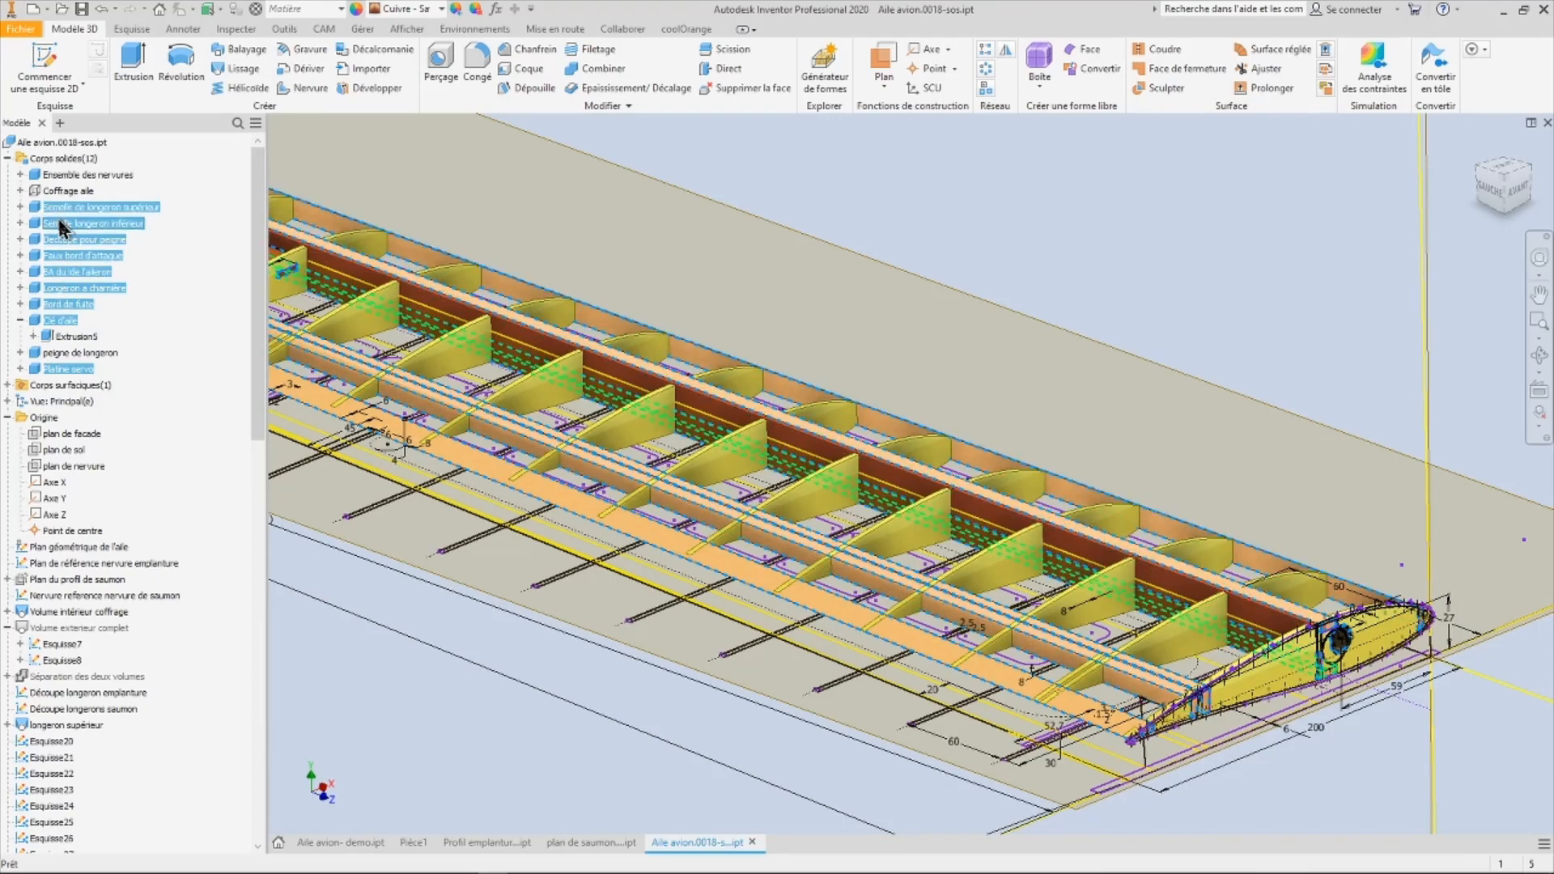
left_click(60, 205, "ctrl")
left_click(61, 221, "ctrl")
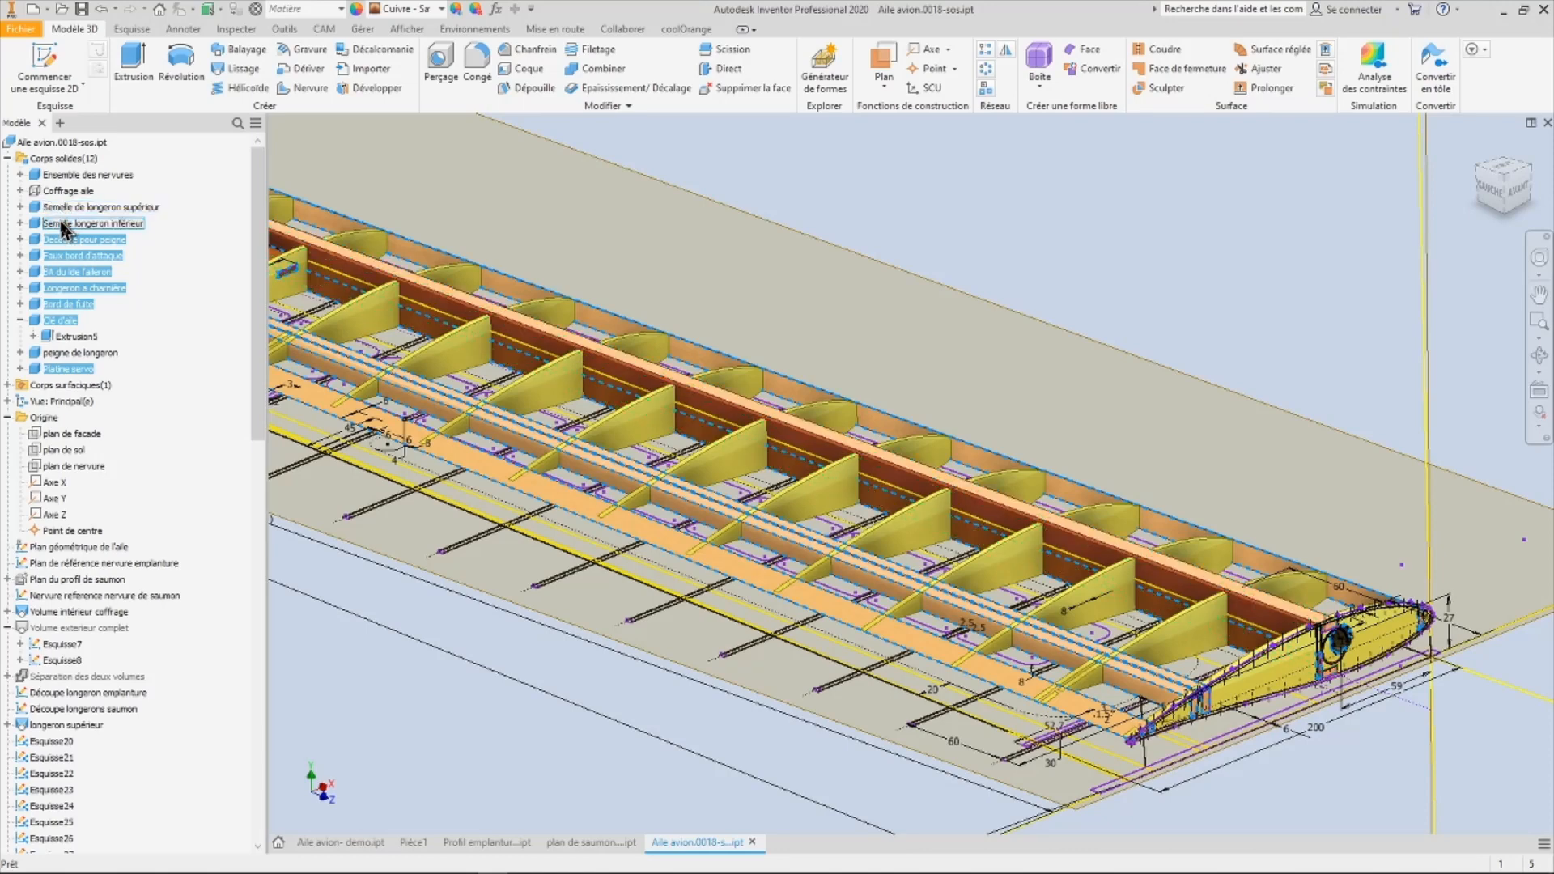
right_click(50, 234)
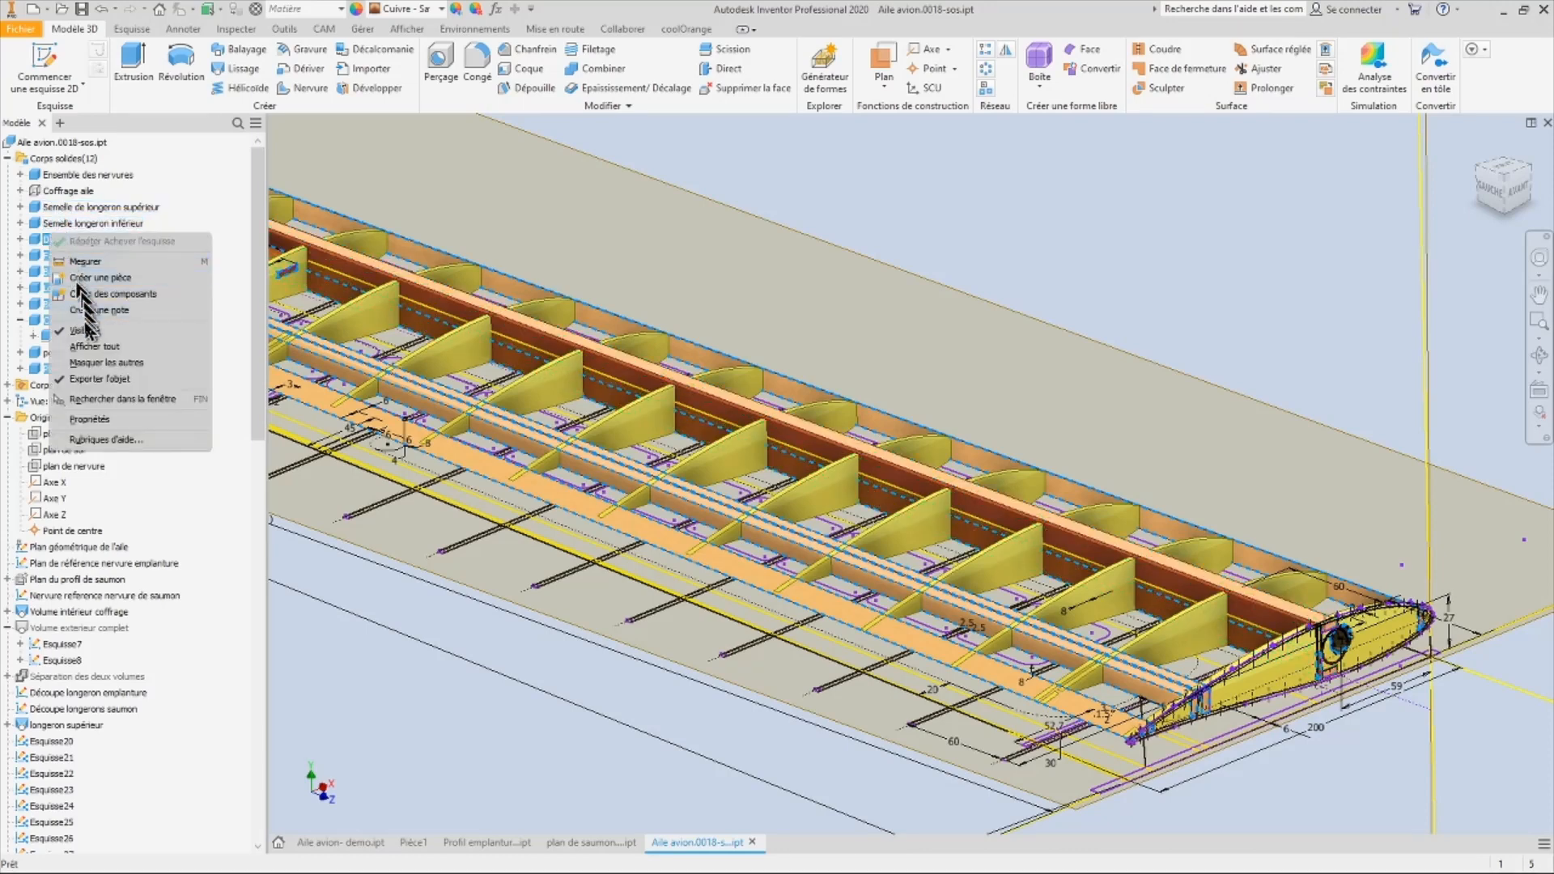
left_click(86, 328)
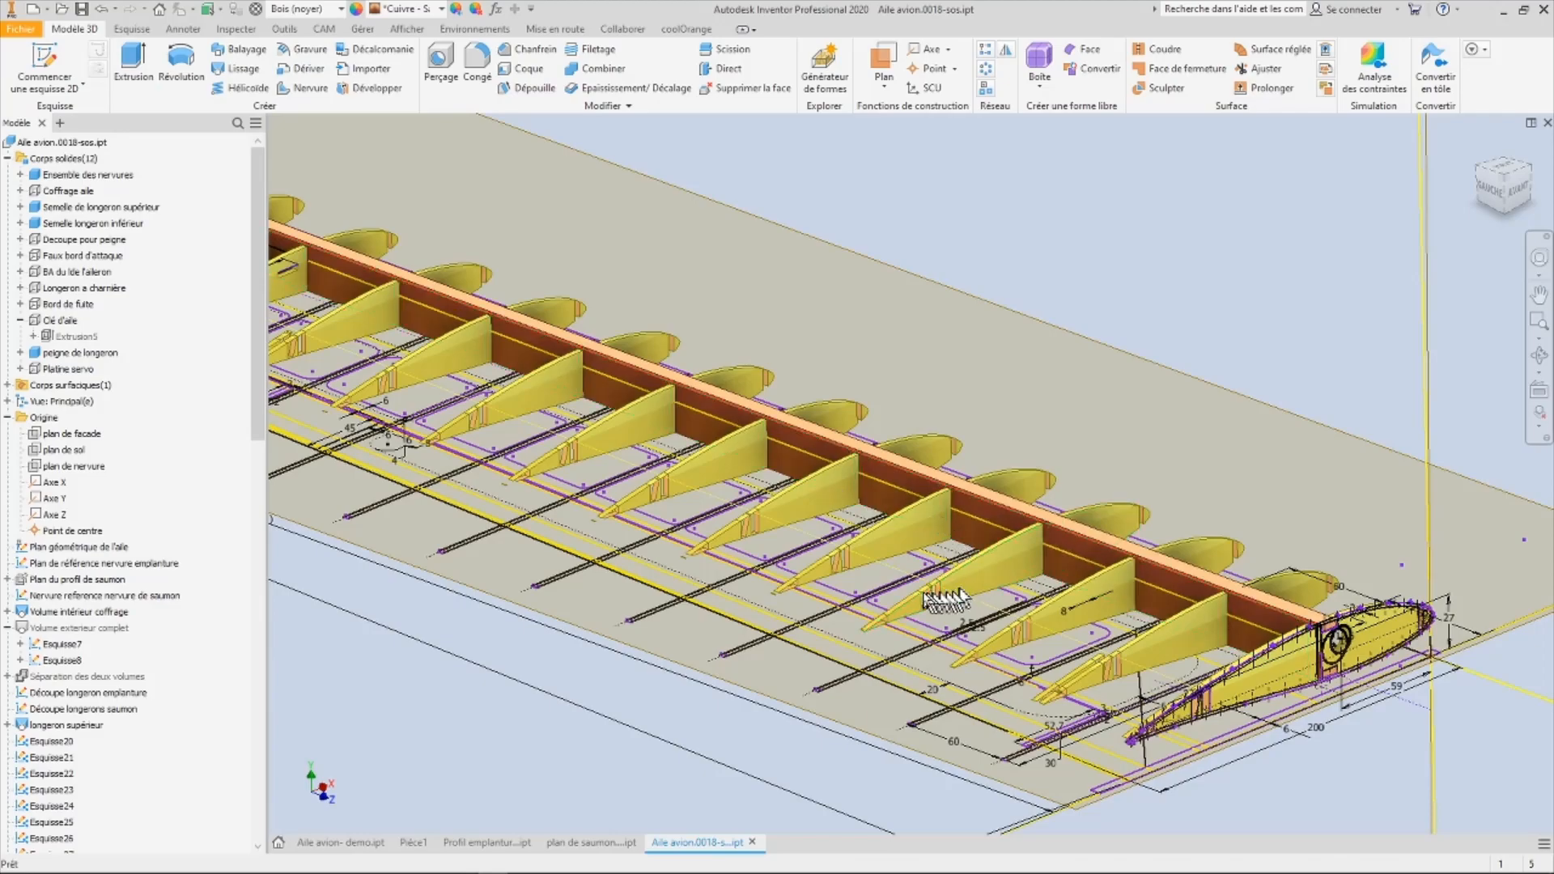
- Inspect the cut-outs in the ribs, and hide the Ensemble des nervures body to expose the spar
middle_click_drag(923, 593, 777, 518, "shift")
scroll(777, 485, "down", 3)
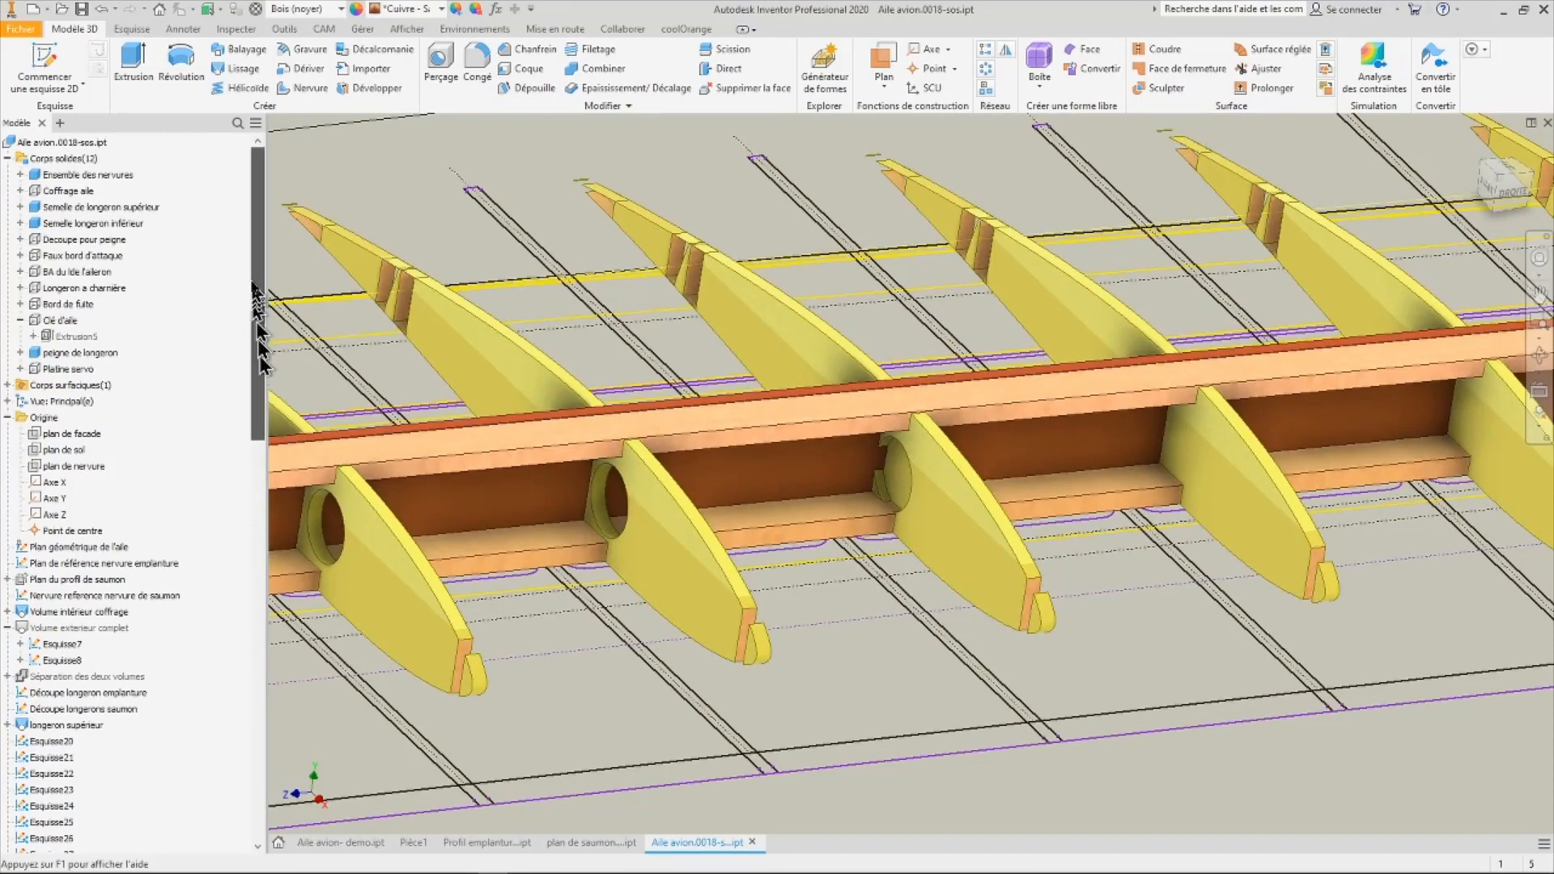
right_click(77, 180)
left_click(130, 199)
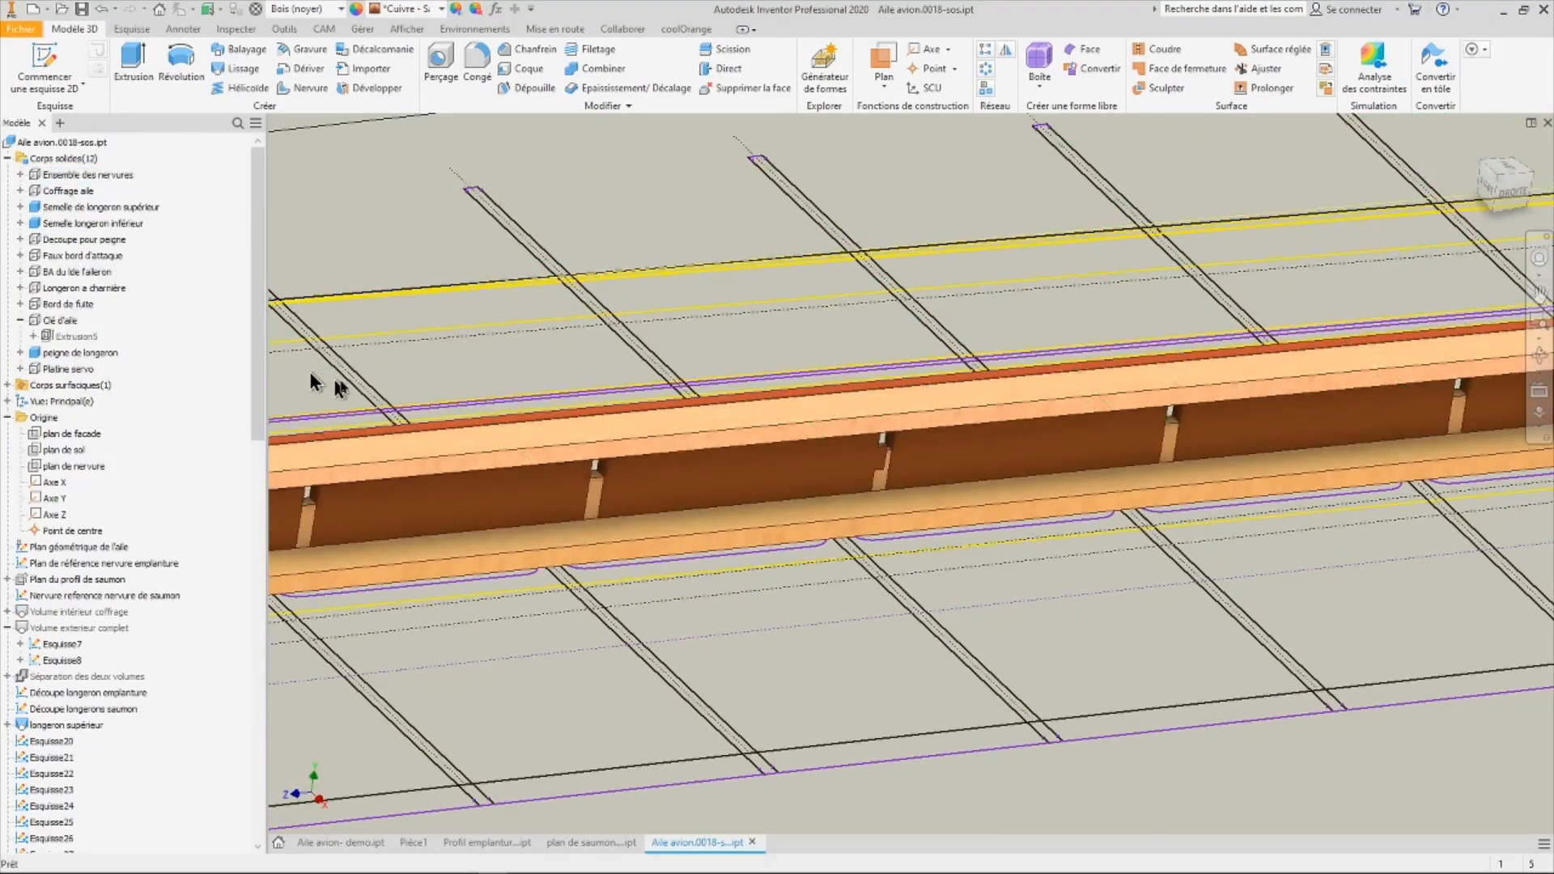
middle_click_drag(316, 381, 1006, 461, "shift")
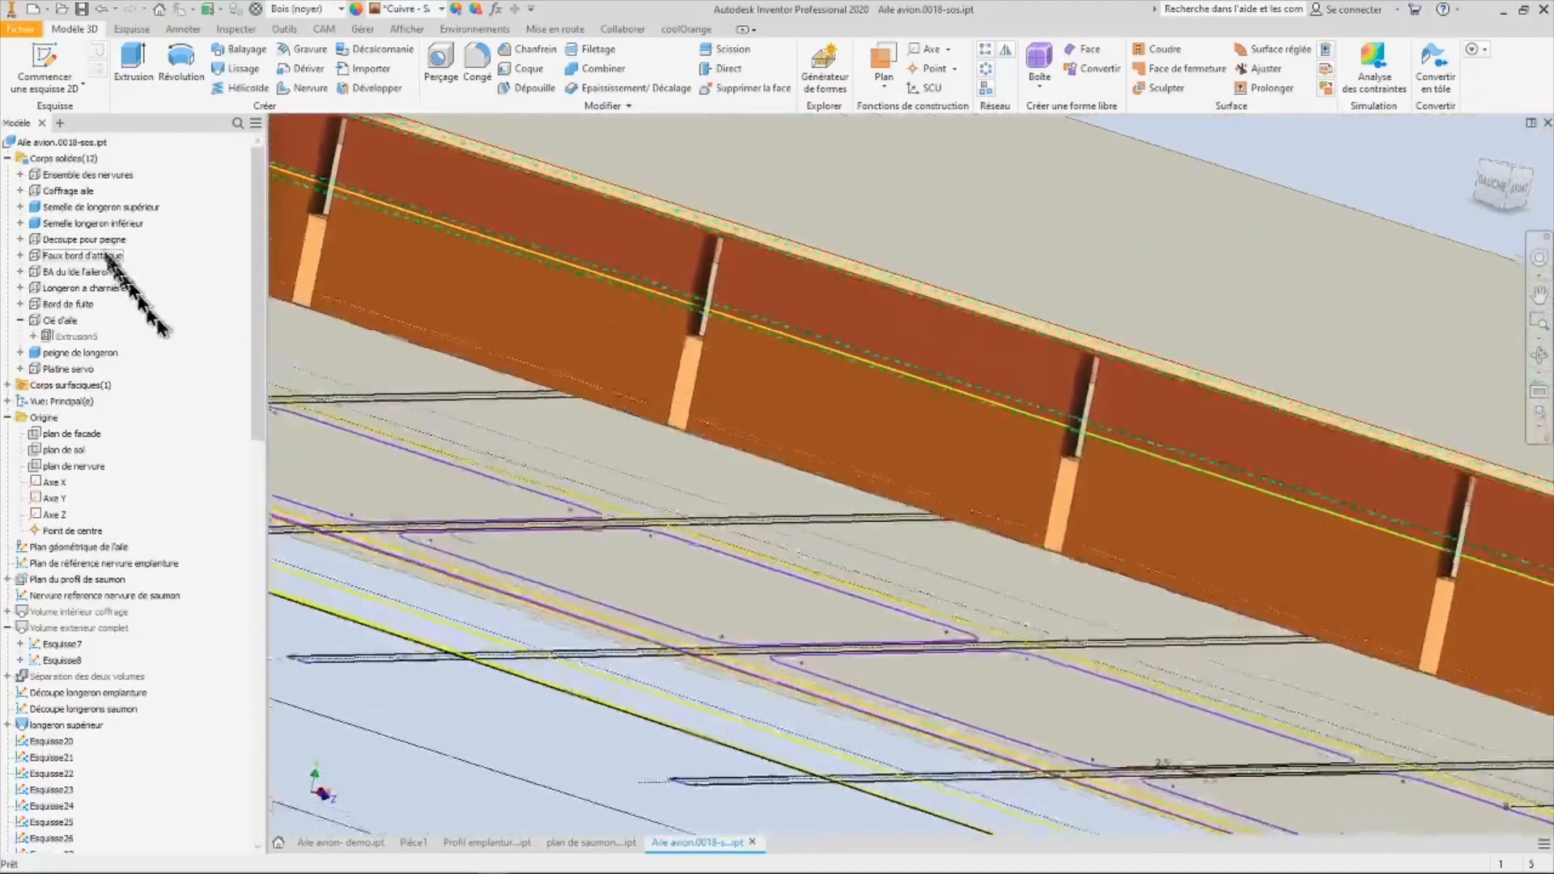
- Hide the upper and lower spar cap bodies to isolate peigne de longeron, and examine its rib slots
left_click(96, 206, "ctrl")
right_click(93, 208)
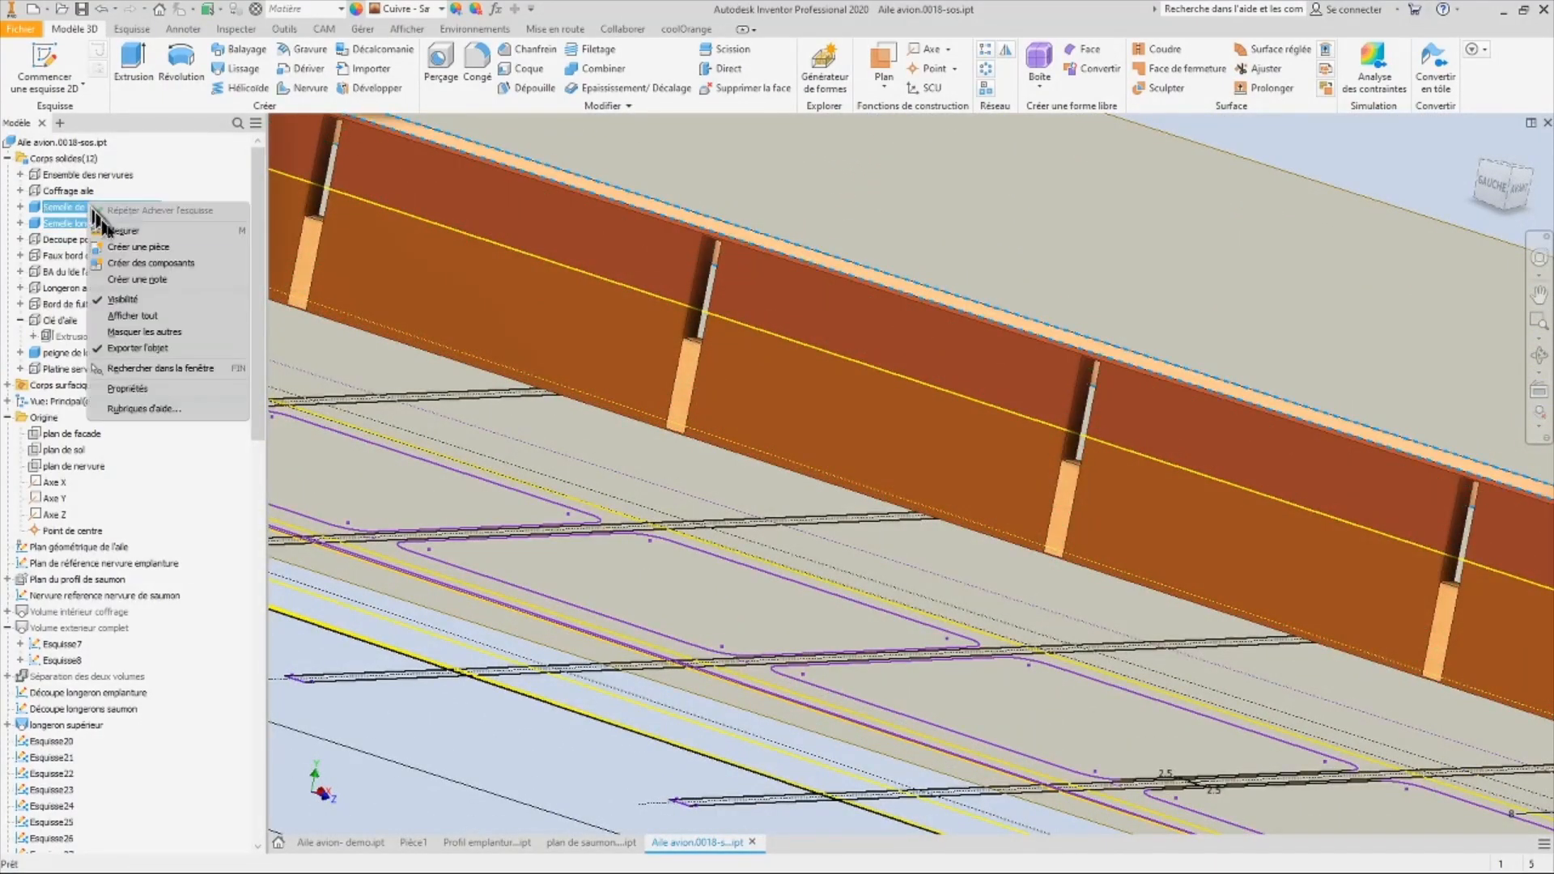
left_click(123, 300)
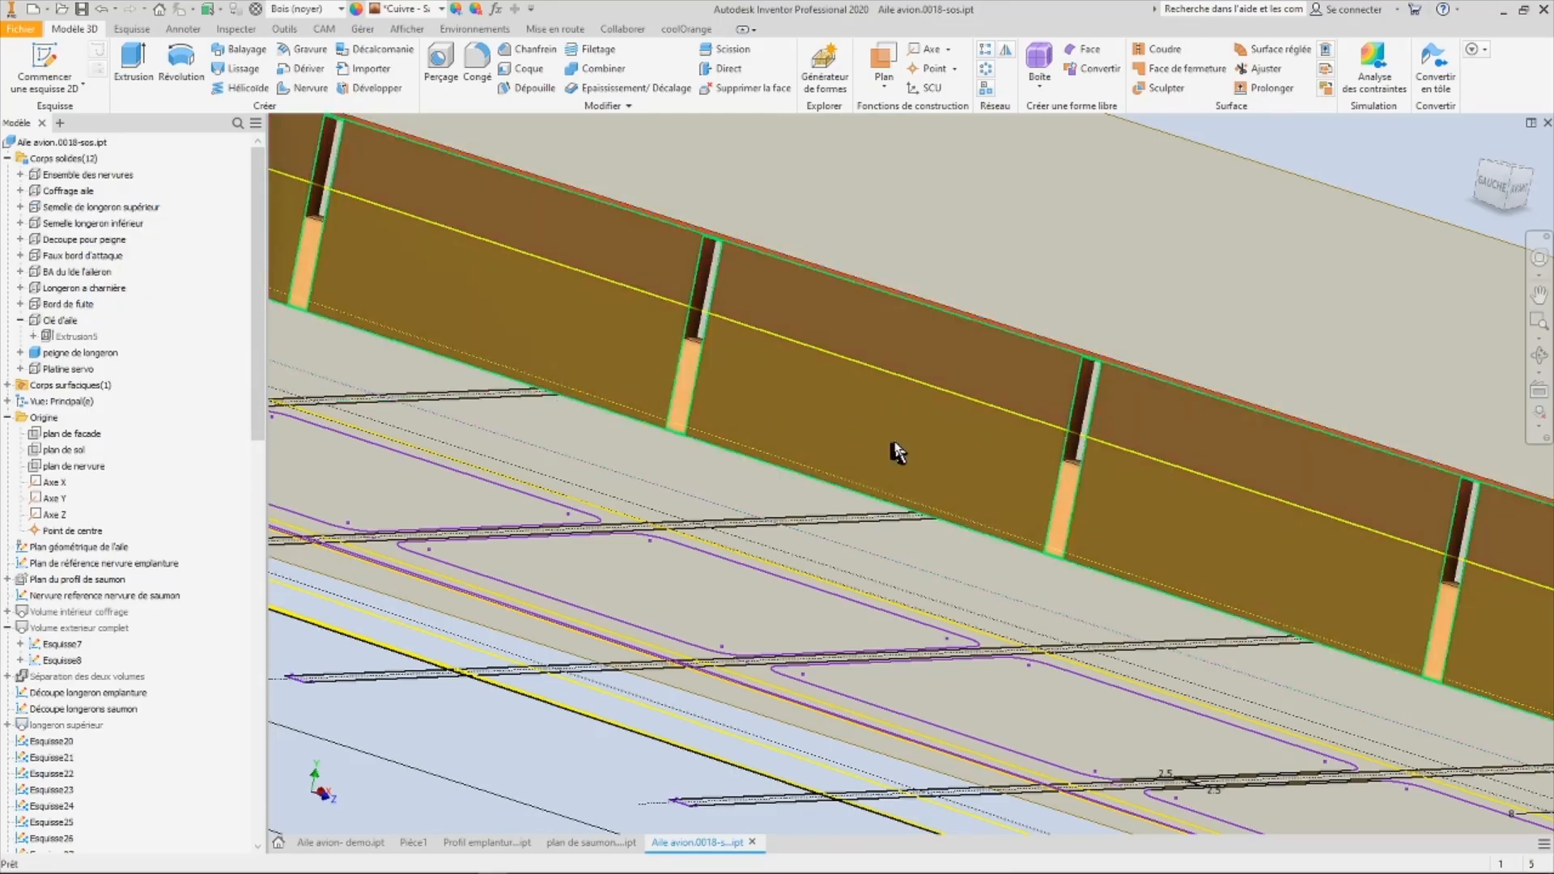
scroll(845, 449, "up", 4)
scroll(826, 444, "down", 10)
middle_click_drag(822, 447, 666, 468, "shift")
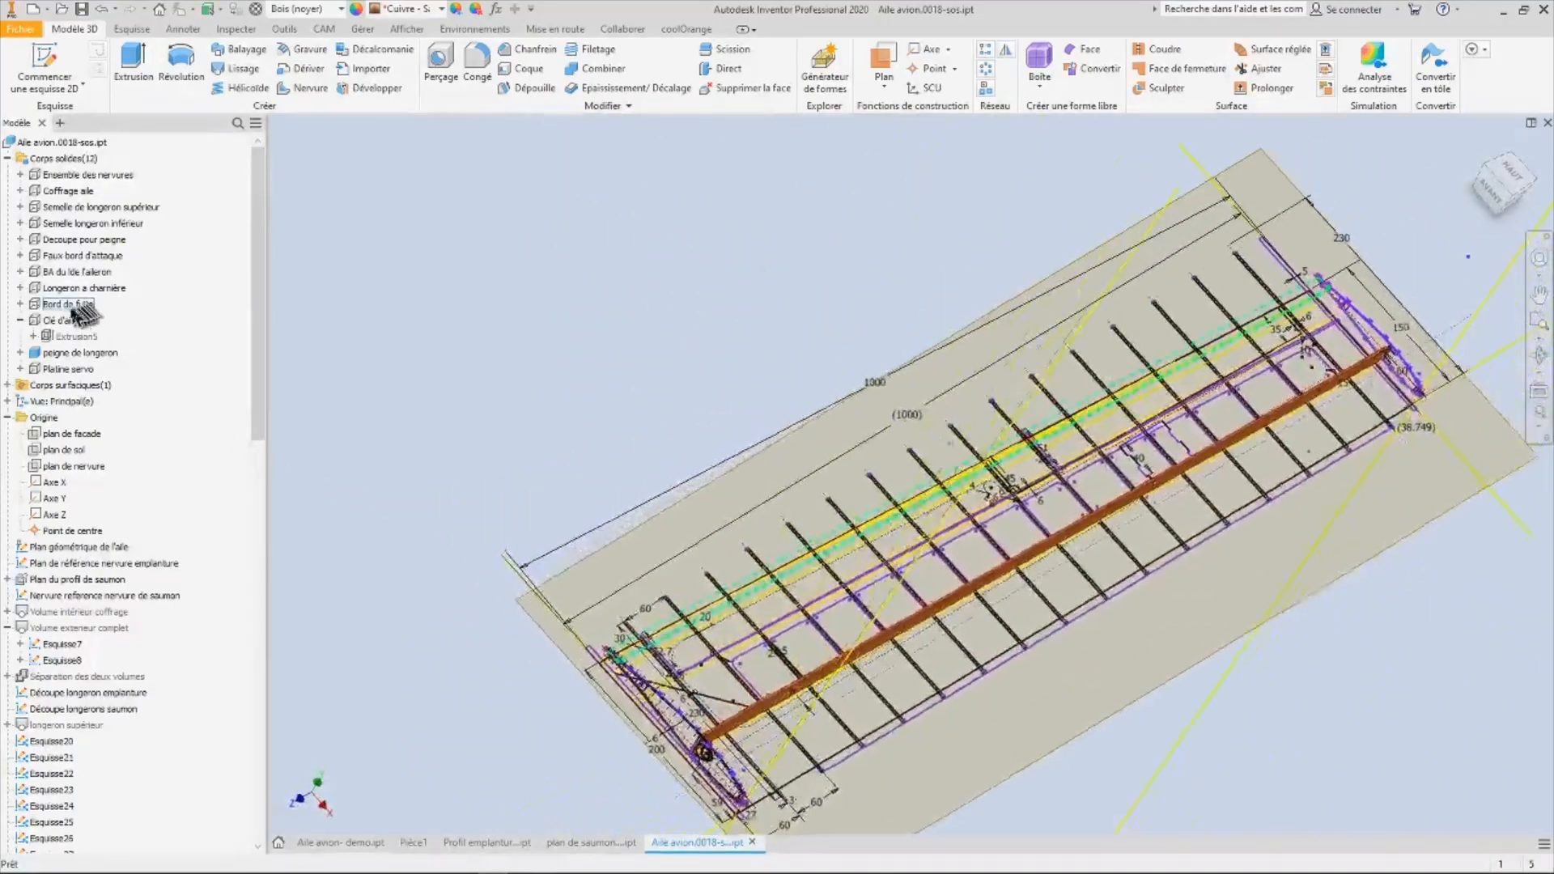
- Show the solid bodies from Coffrage aile through Platine servo
left_click(48, 369)
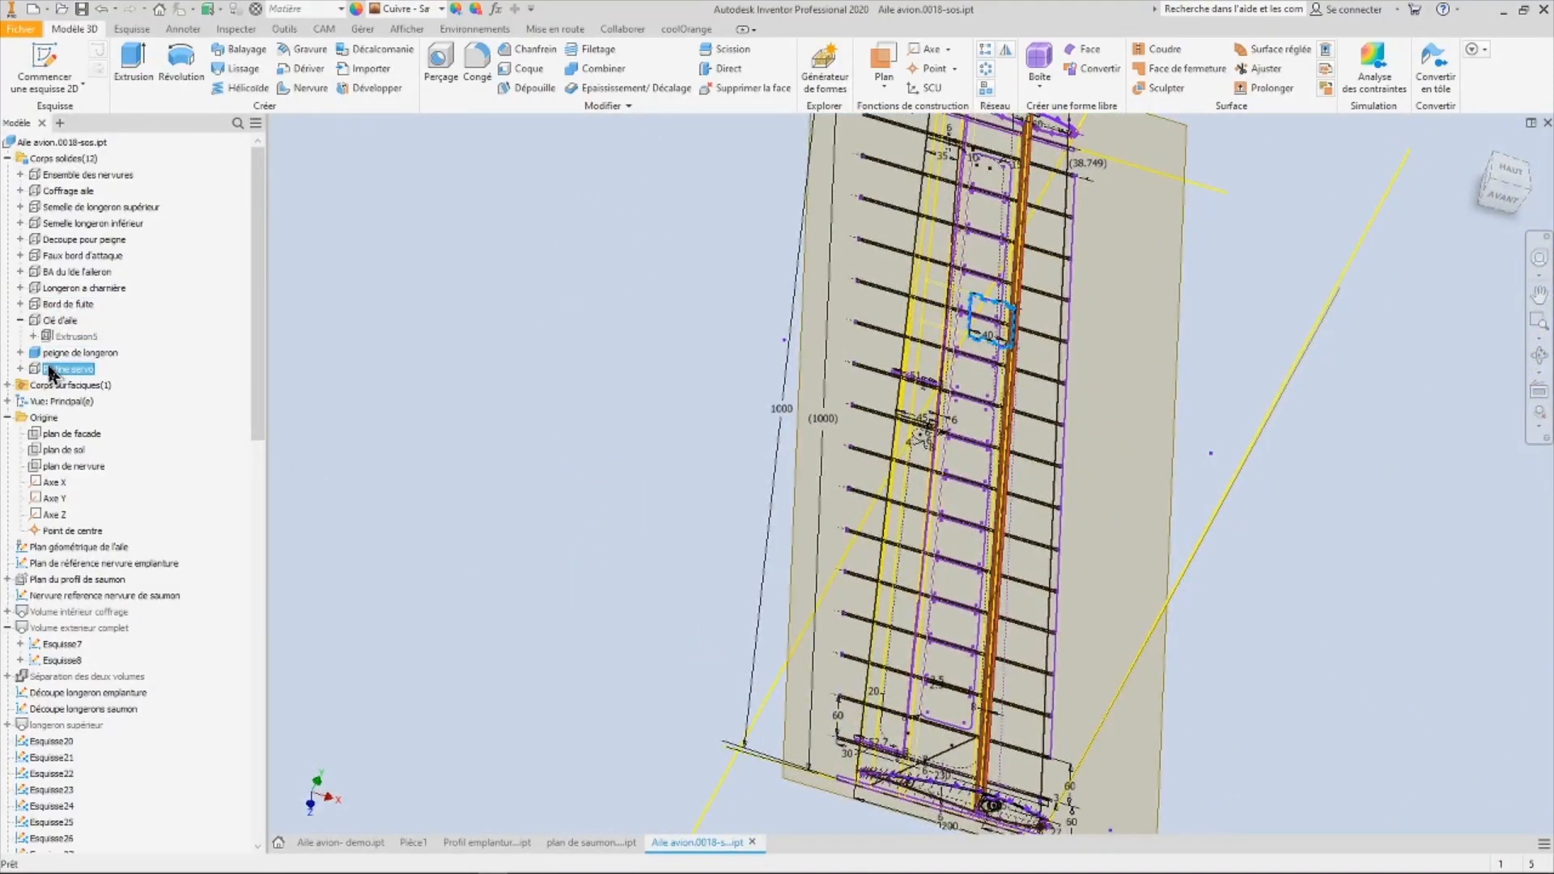
left_click(68, 193, "shift")
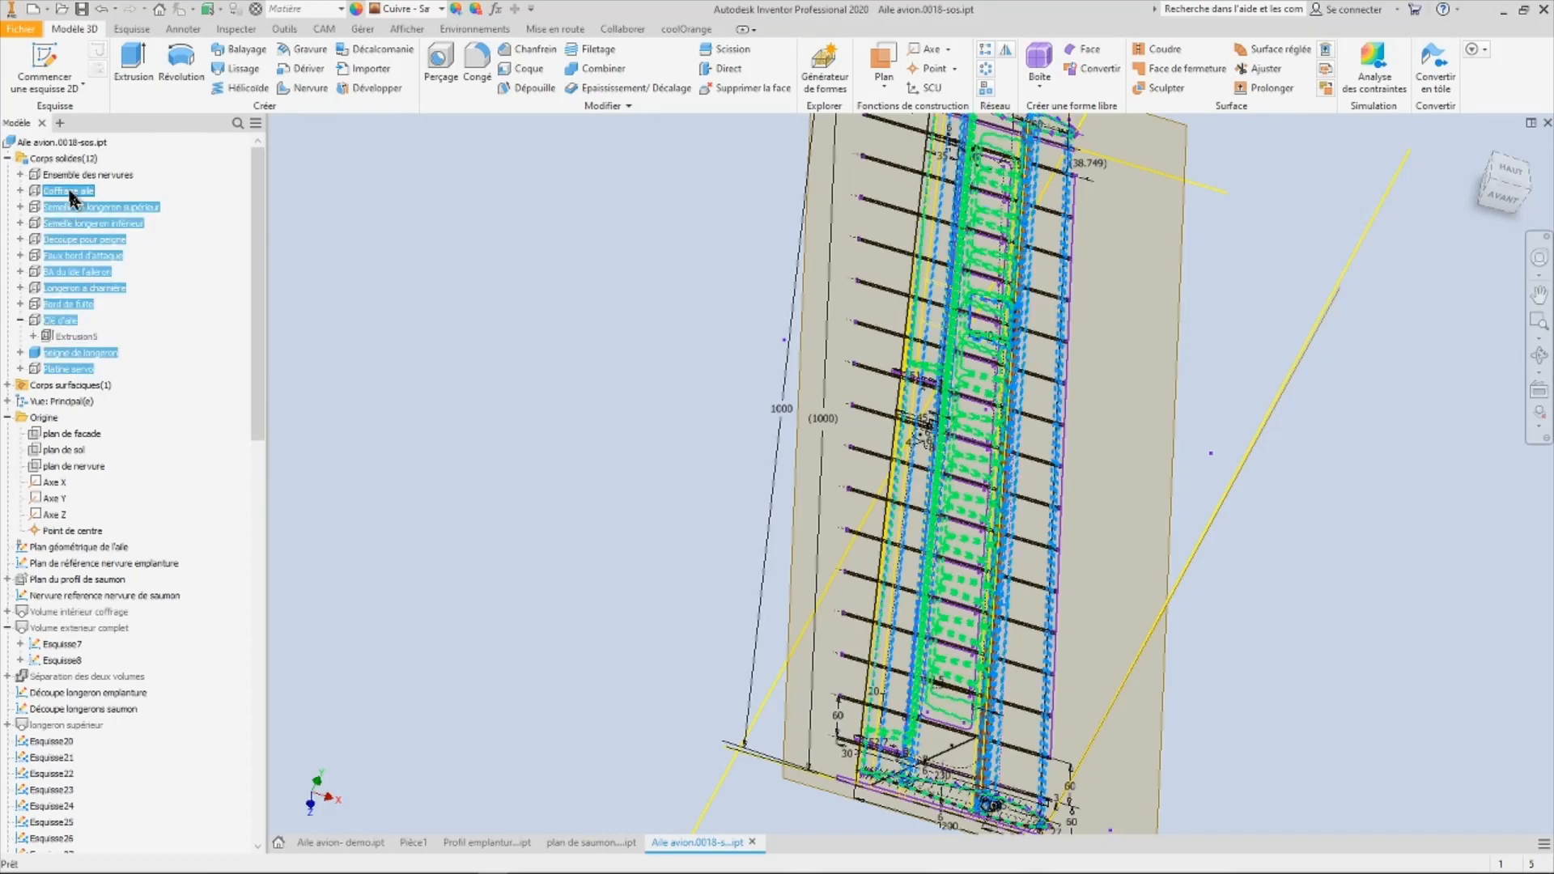
right_click(68, 195)
right_click(50, 193)
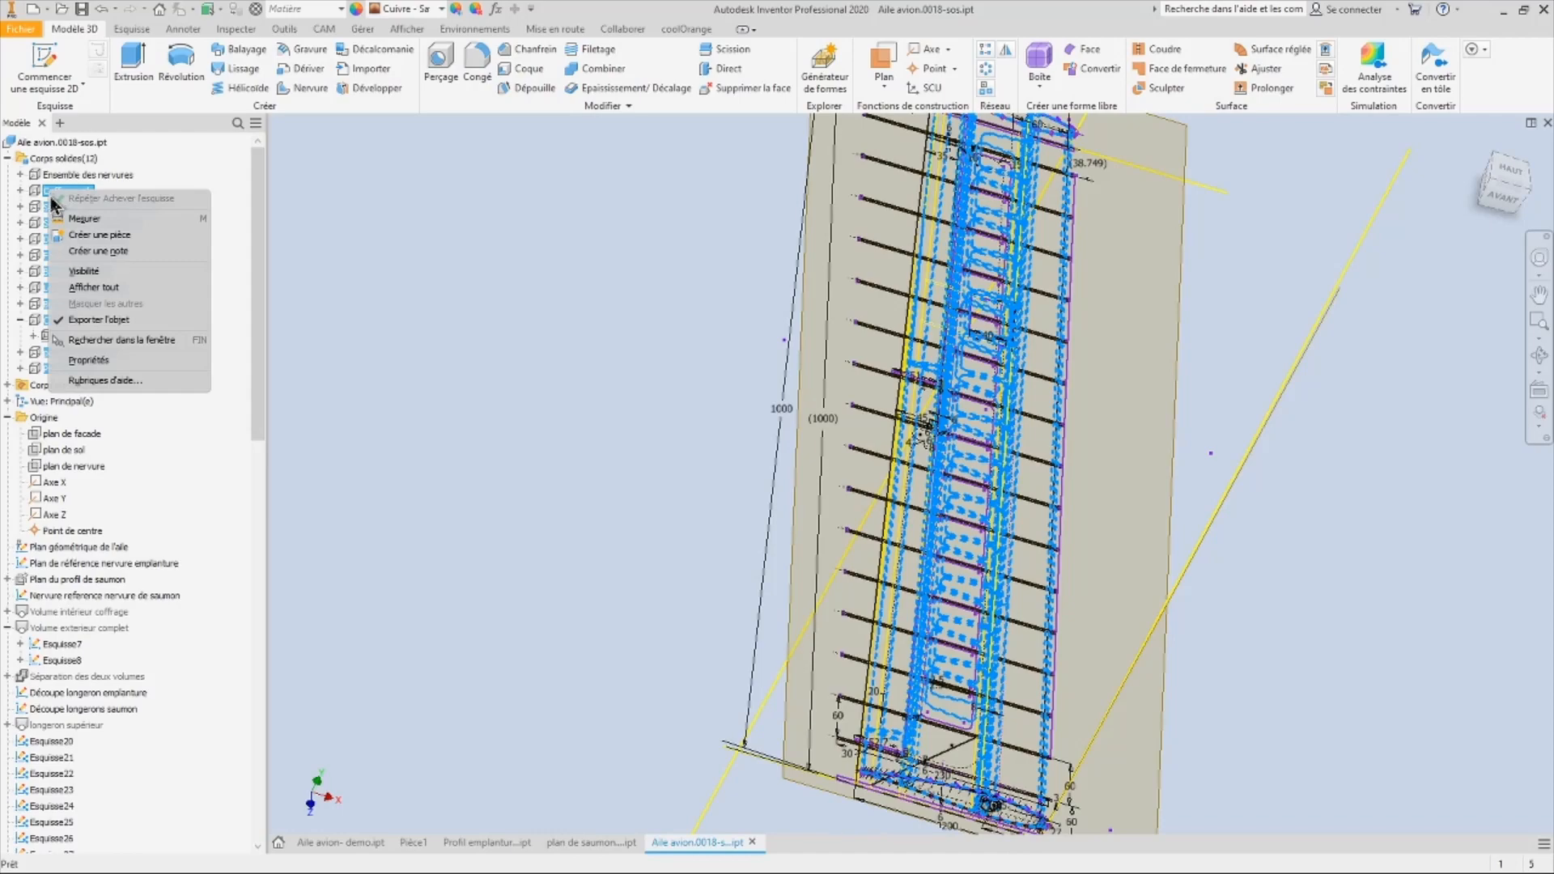
left_click(81, 271)
- Hide the Coffrage aile body to expose the wing's internal spars
mouse_move(587, 476)
middle_mouse_down("shift")
mouse_move(607, 476)
mouse_move(538, 458)
mouse_move(299, 478)
mouse_move(227, 437)
mouse_move(76, 202)
mouse_move(79, 336)
middle_mouse_up("shift")
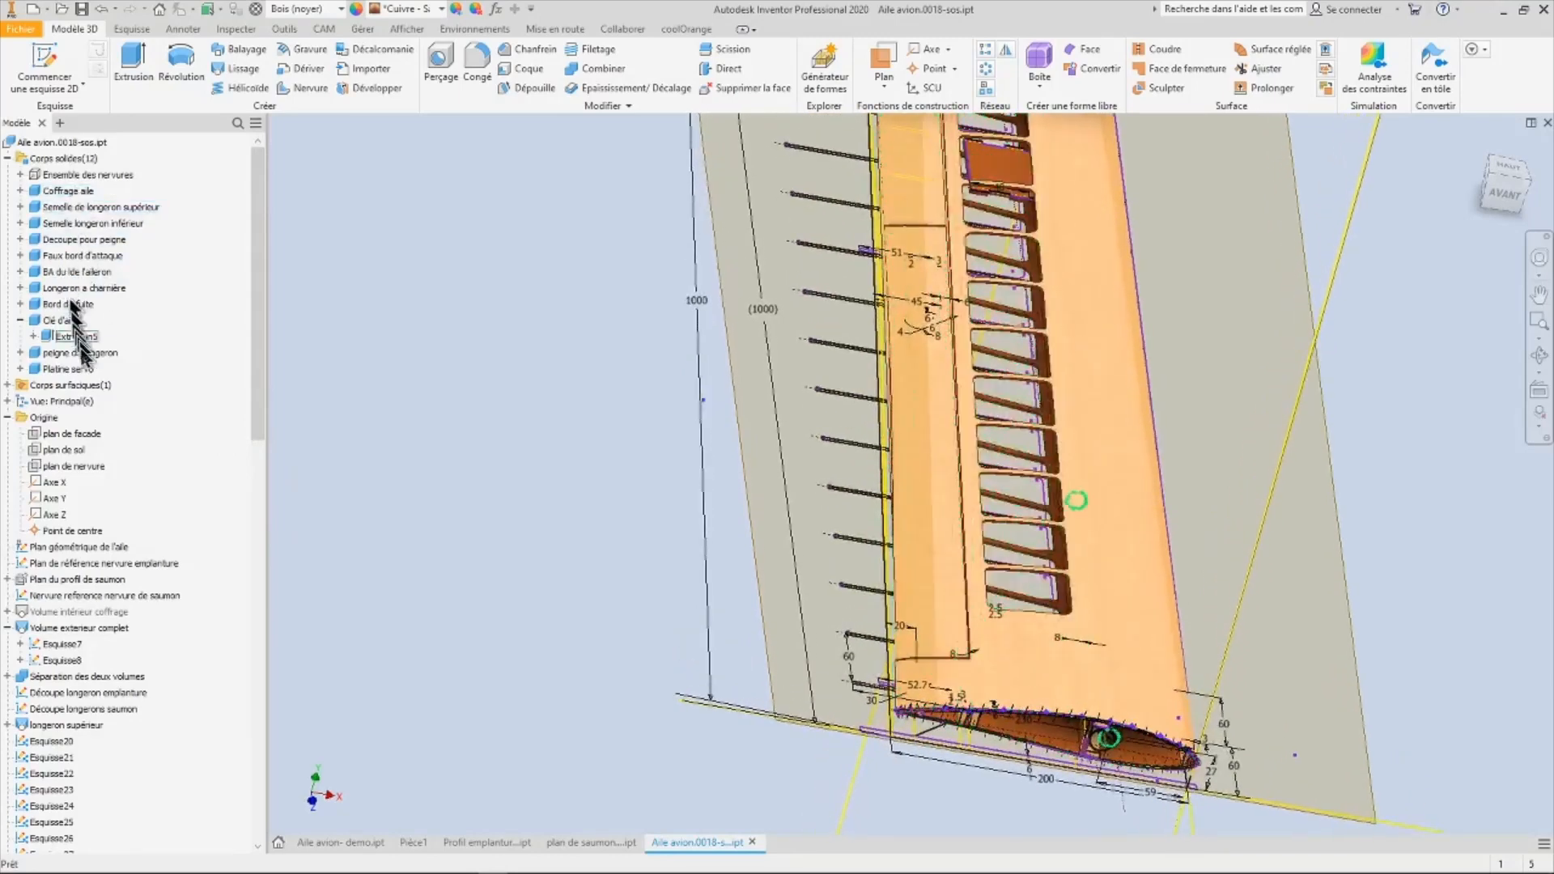
right_click(62, 191)
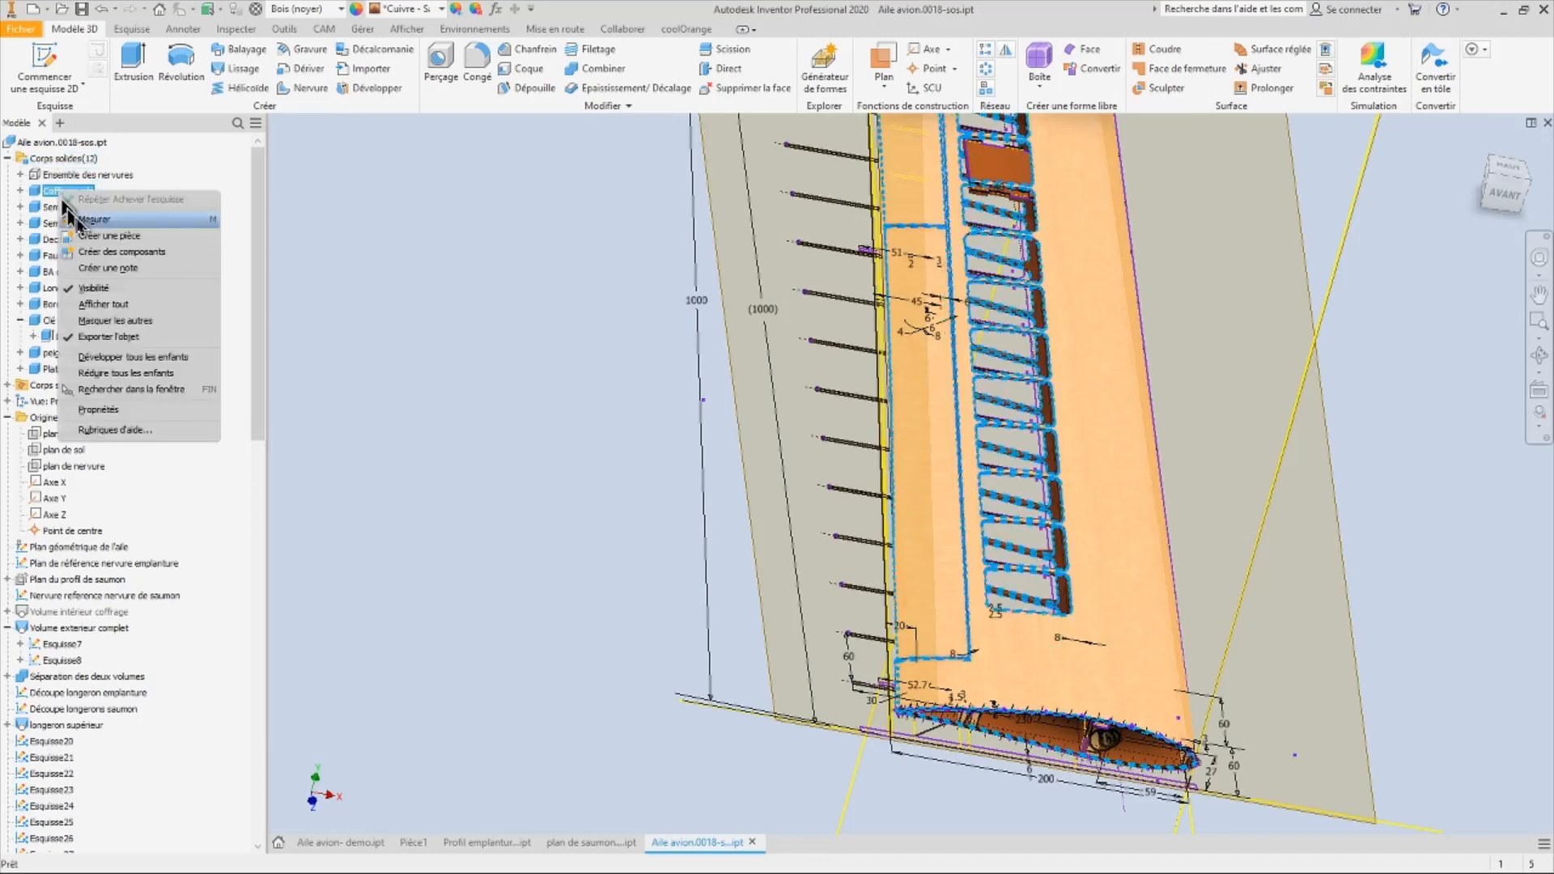
left_click(94, 289)
- Move the end-of-part marker below Esquisse42, and inspect Plan de construction4 alongside the available work plane creation methods
scroll(51, 747, "down", 15)
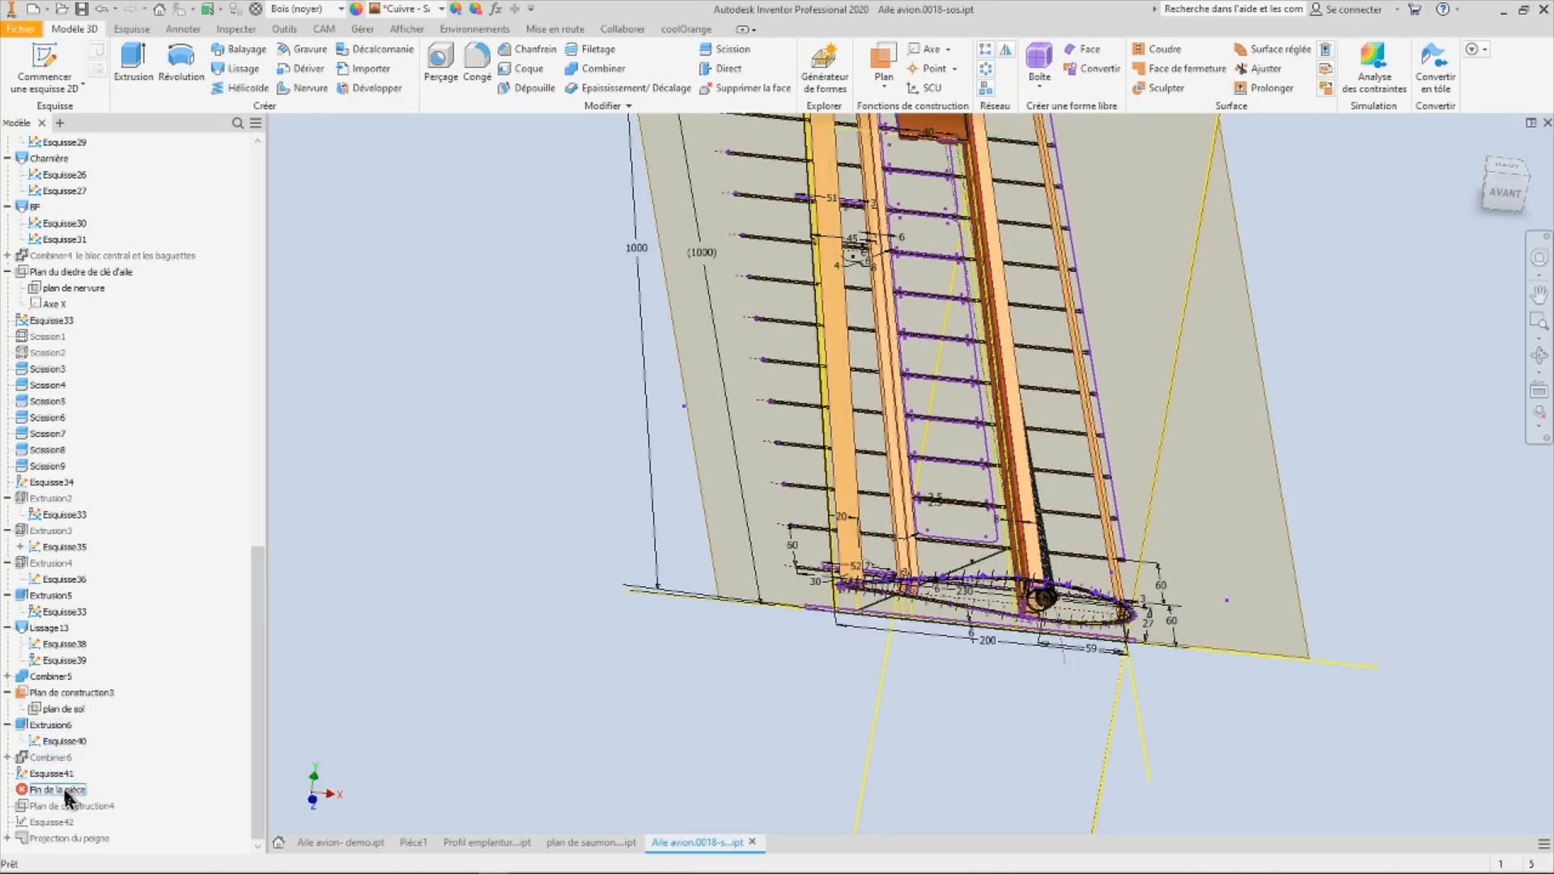
left_click_drag(60, 791, 58, 827)
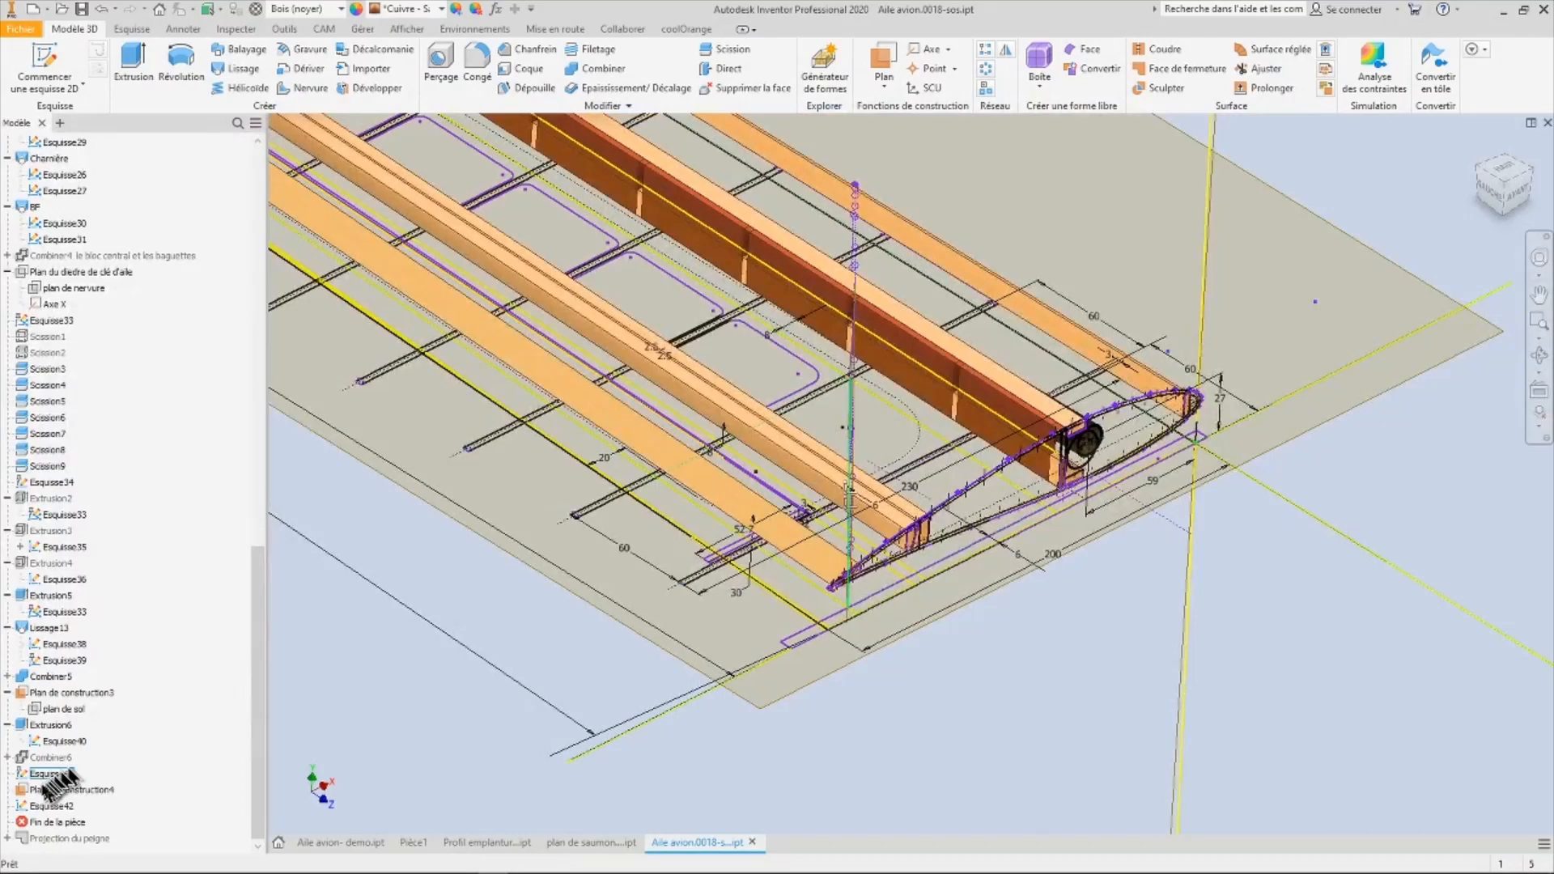
left_click(20, 794)
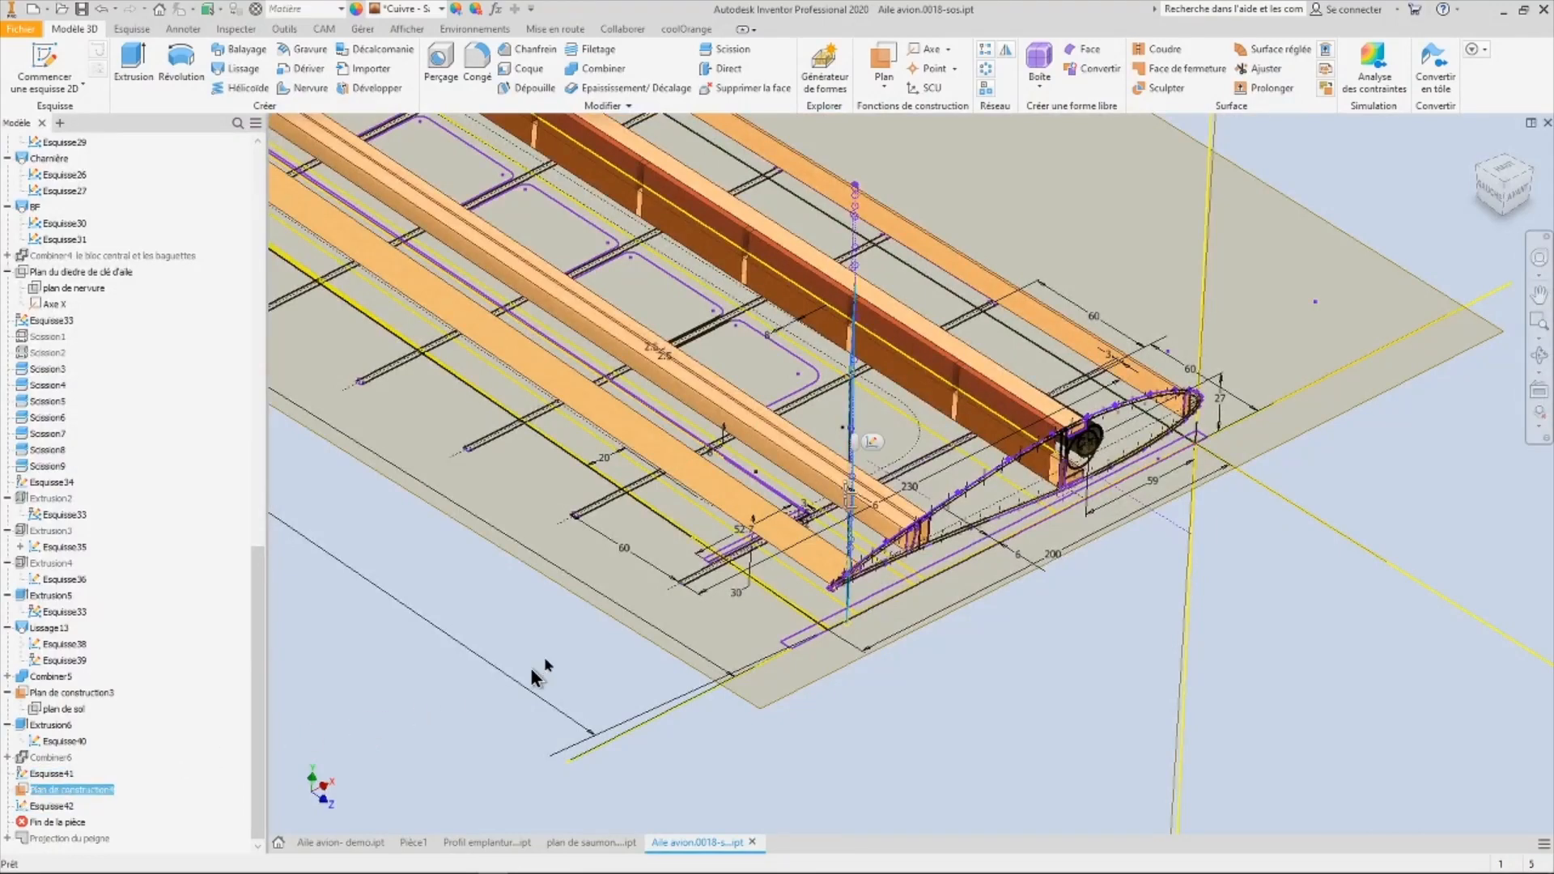
middle_click_drag(749, 524, 824, 417, "shift")
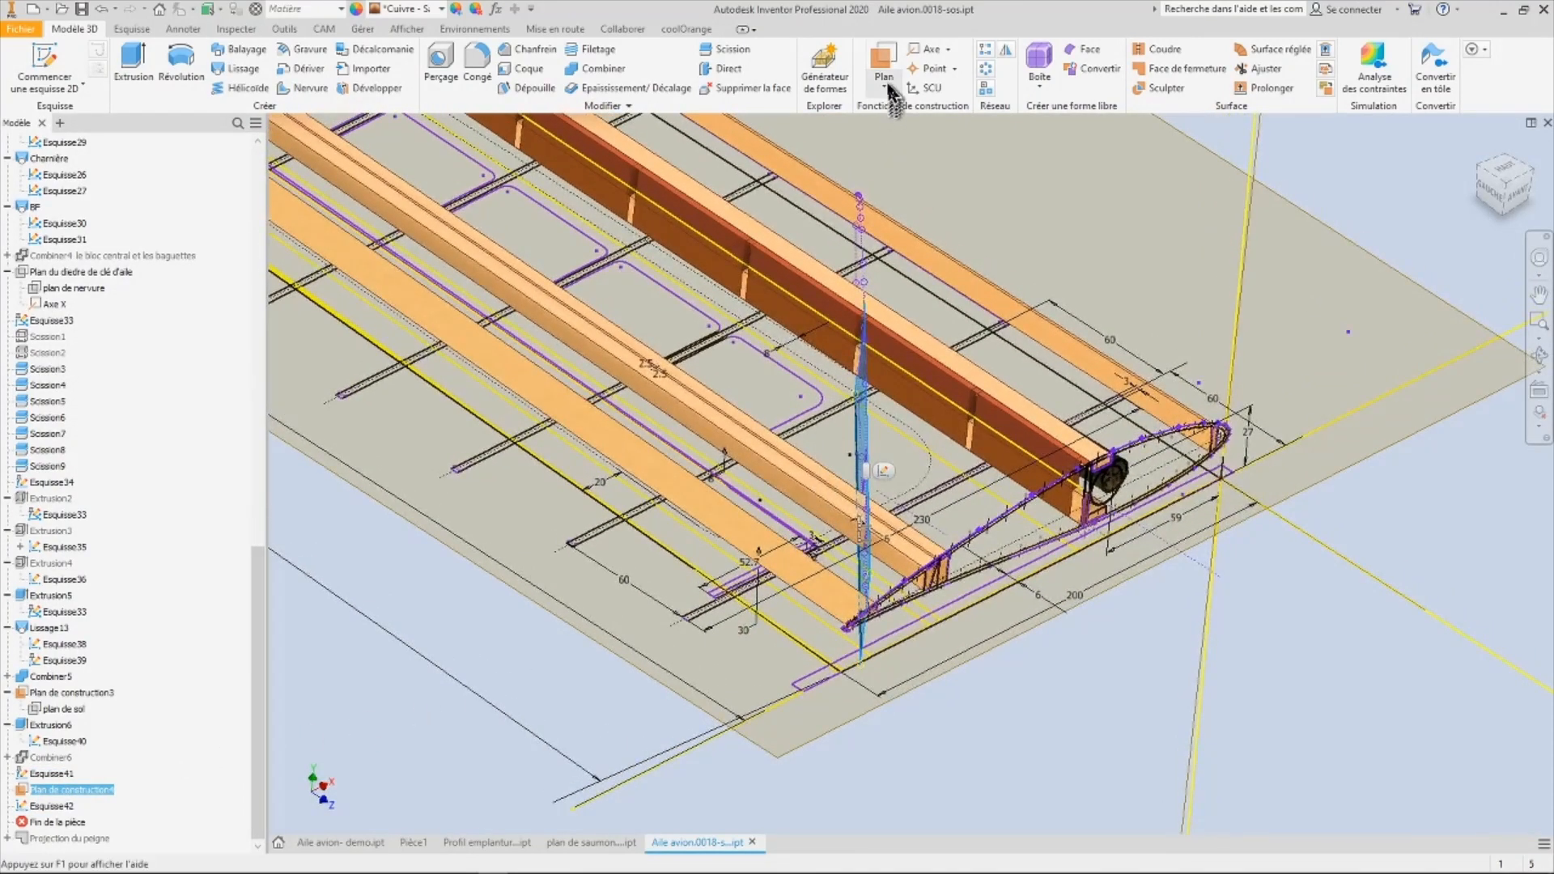
left_click(885, 81)
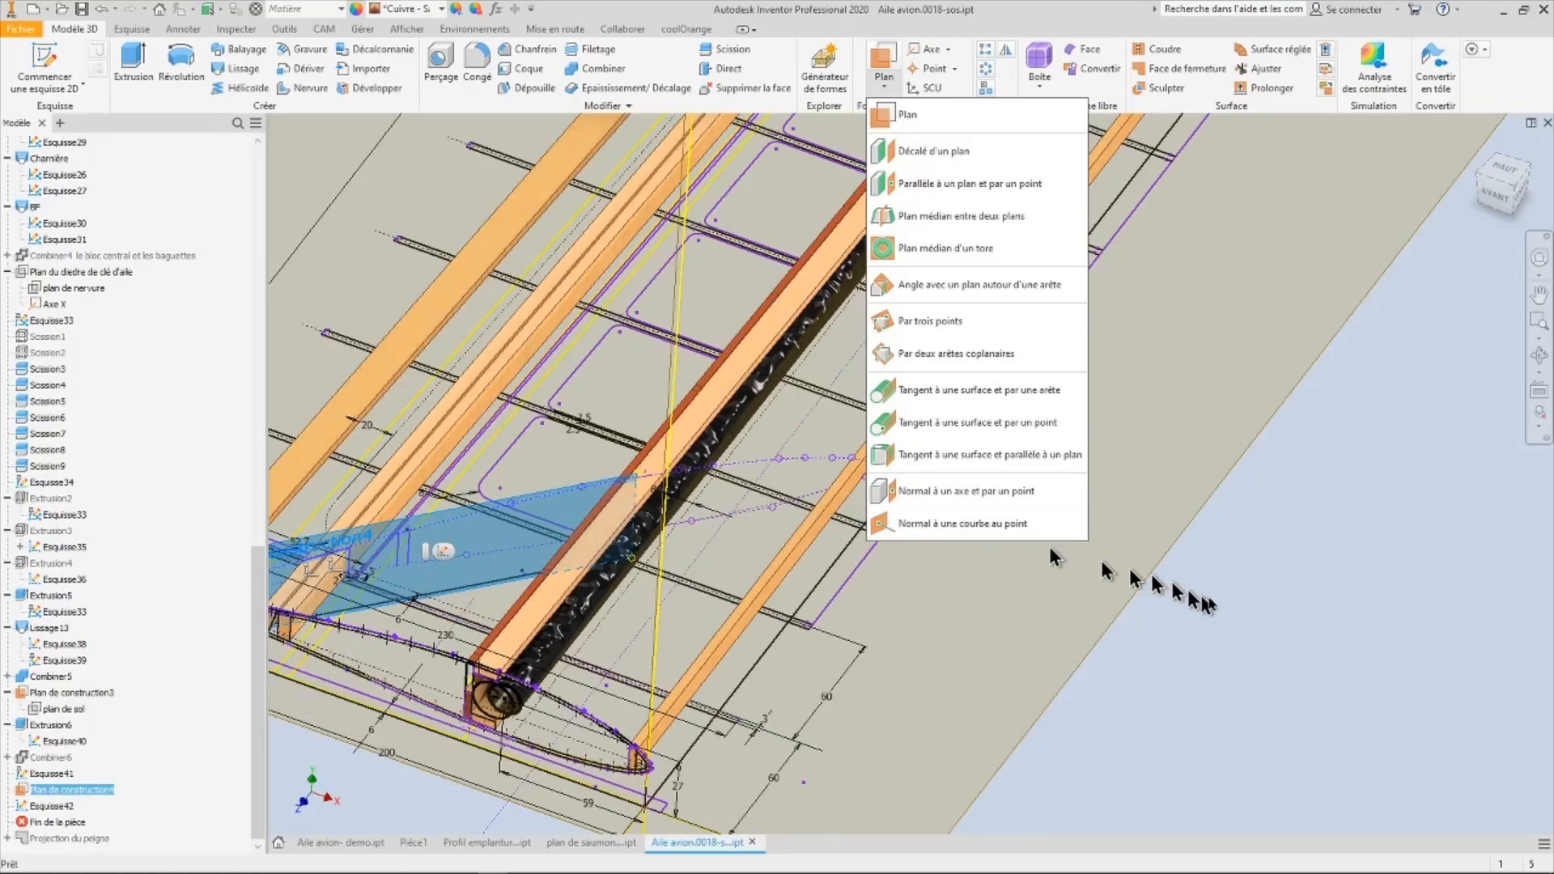
left_click(1247, 591)
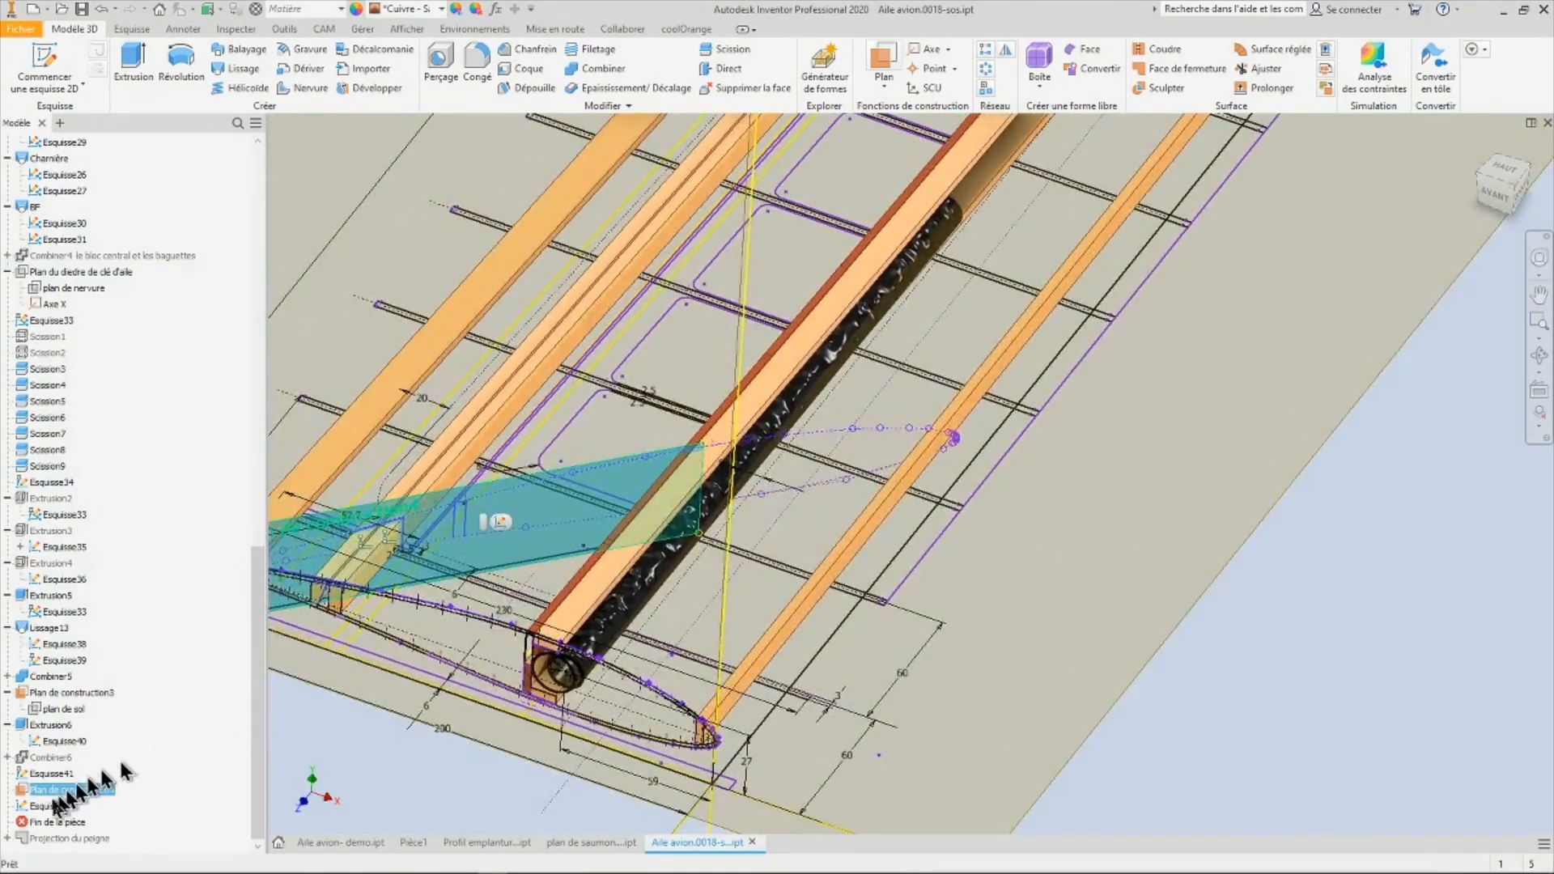
- Hide Esquisse42 to view the oblique line of Esquisse41 alone, and show Esquisse42 again
right_click(46, 807)
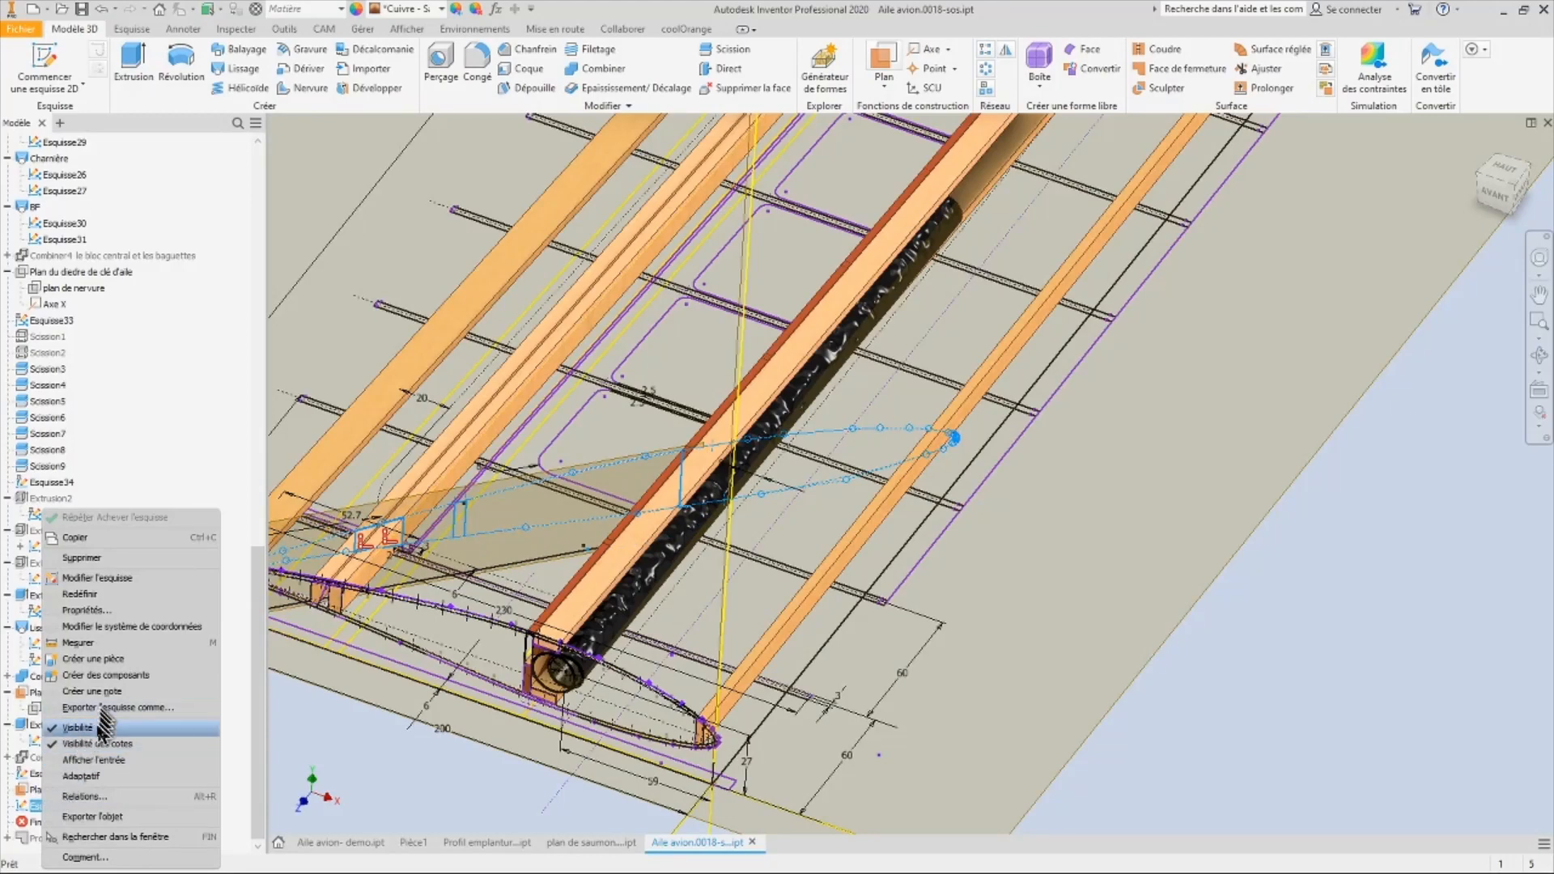
left_click(78, 730)
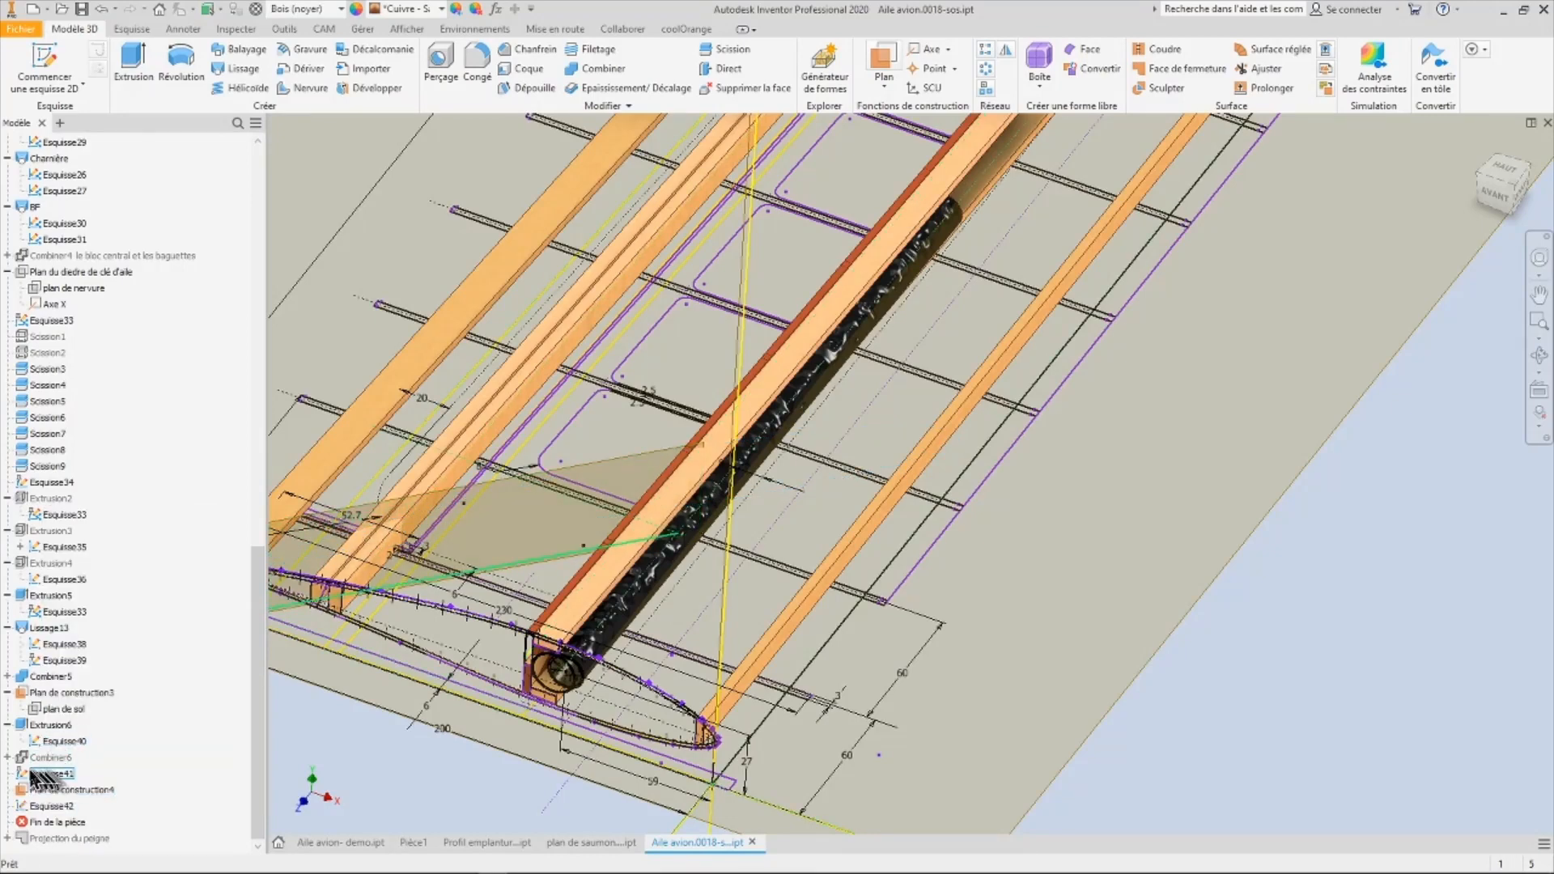
right_click(32, 778)
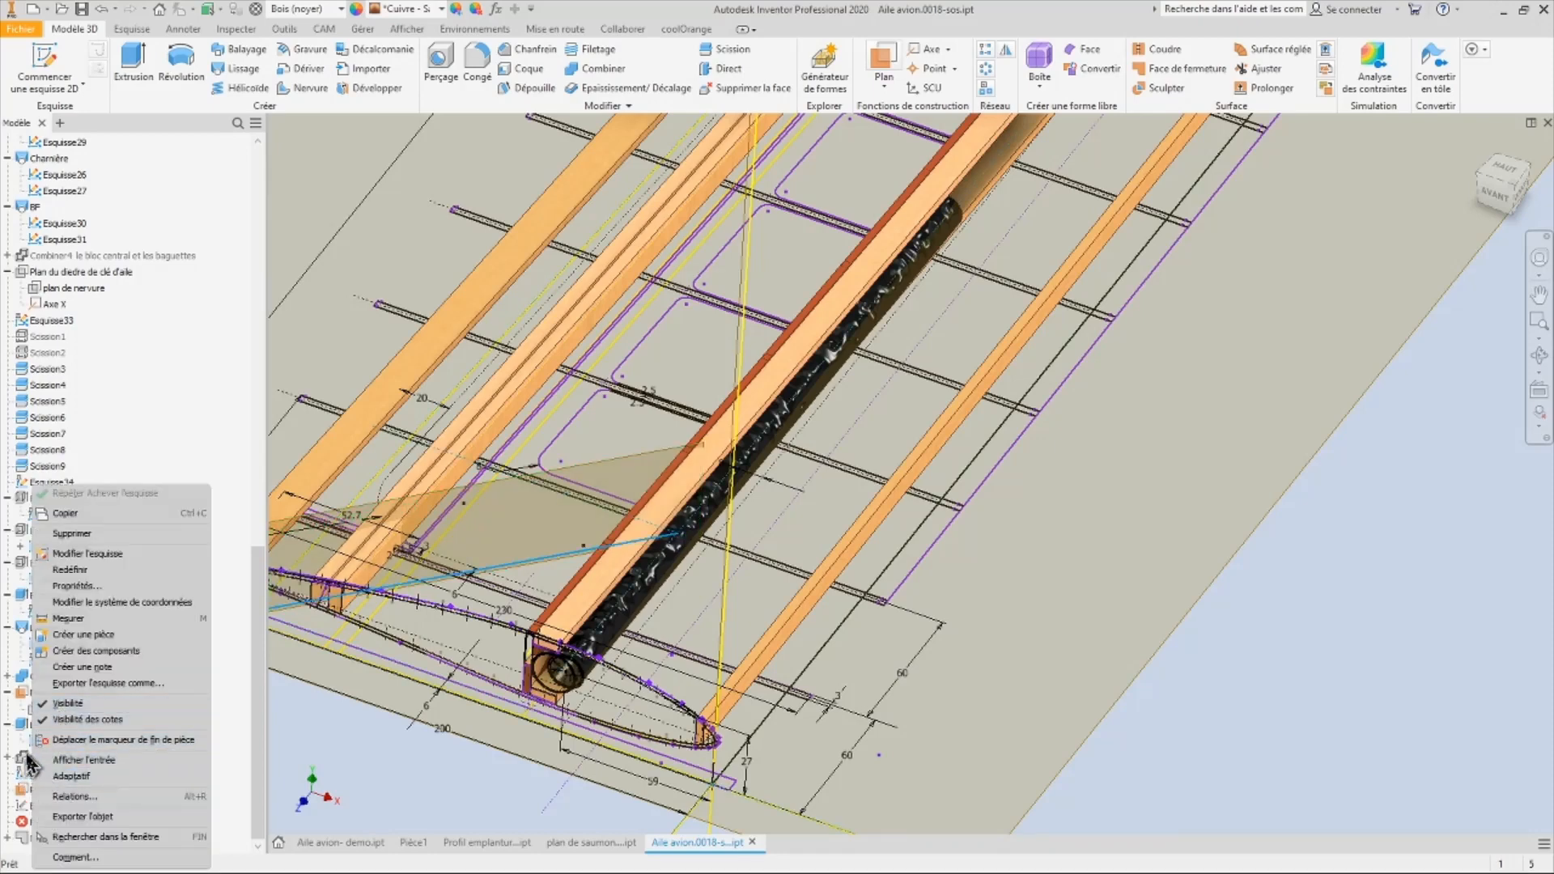
left_click(22, 772)
left_click(27, 760)
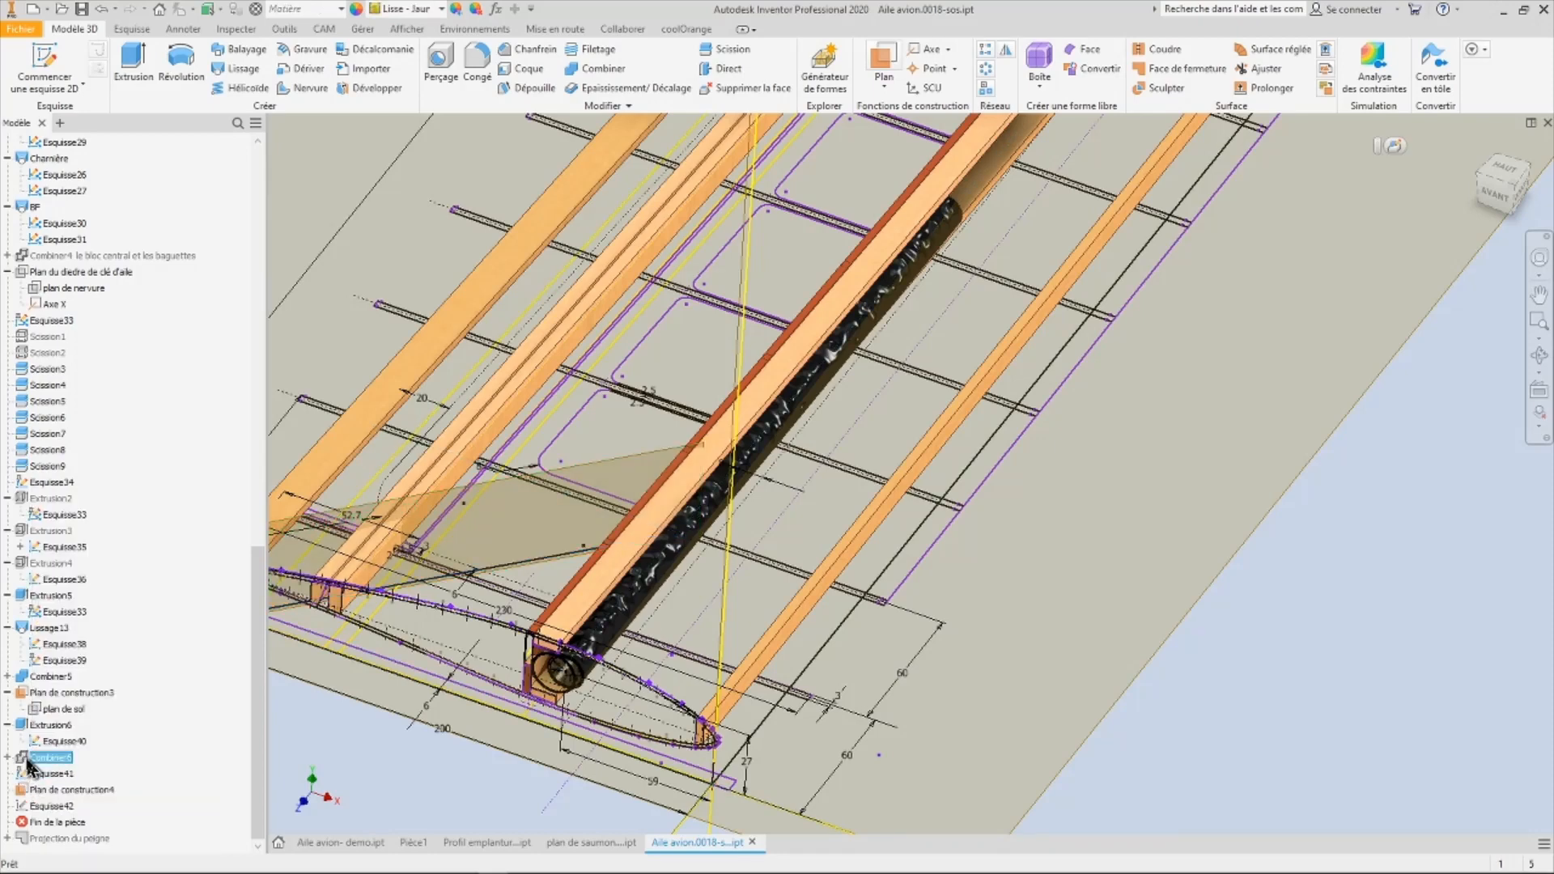
left_click(46, 806)
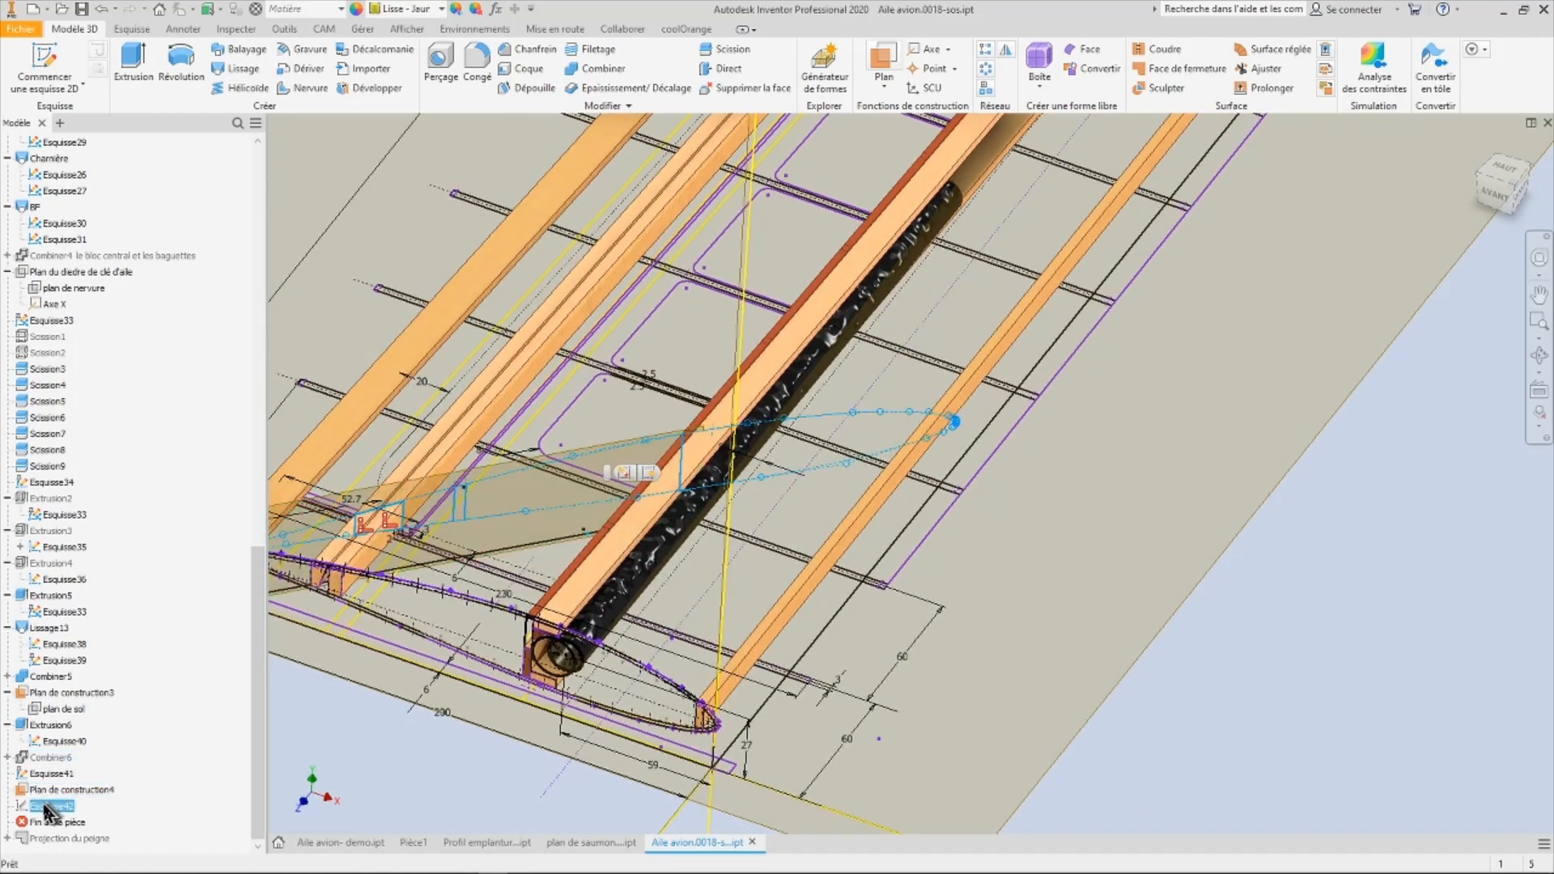
right_click(47, 807)
left_click(78, 735)
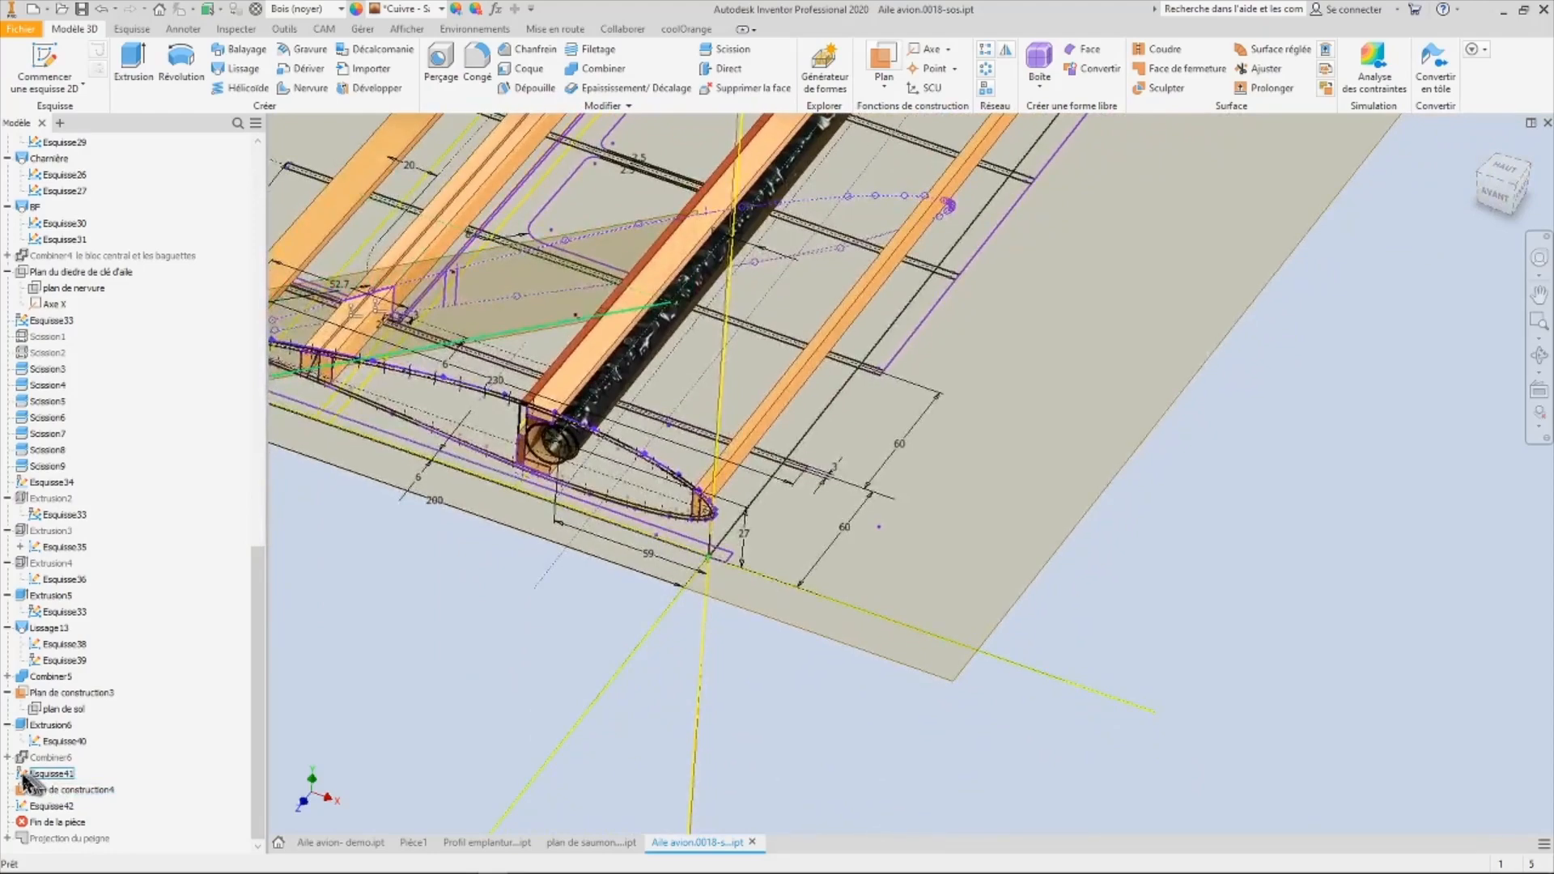
- Open Esquisse41 for editing and examine its oblique line between the spars near the wing root
double_click(24, 775)
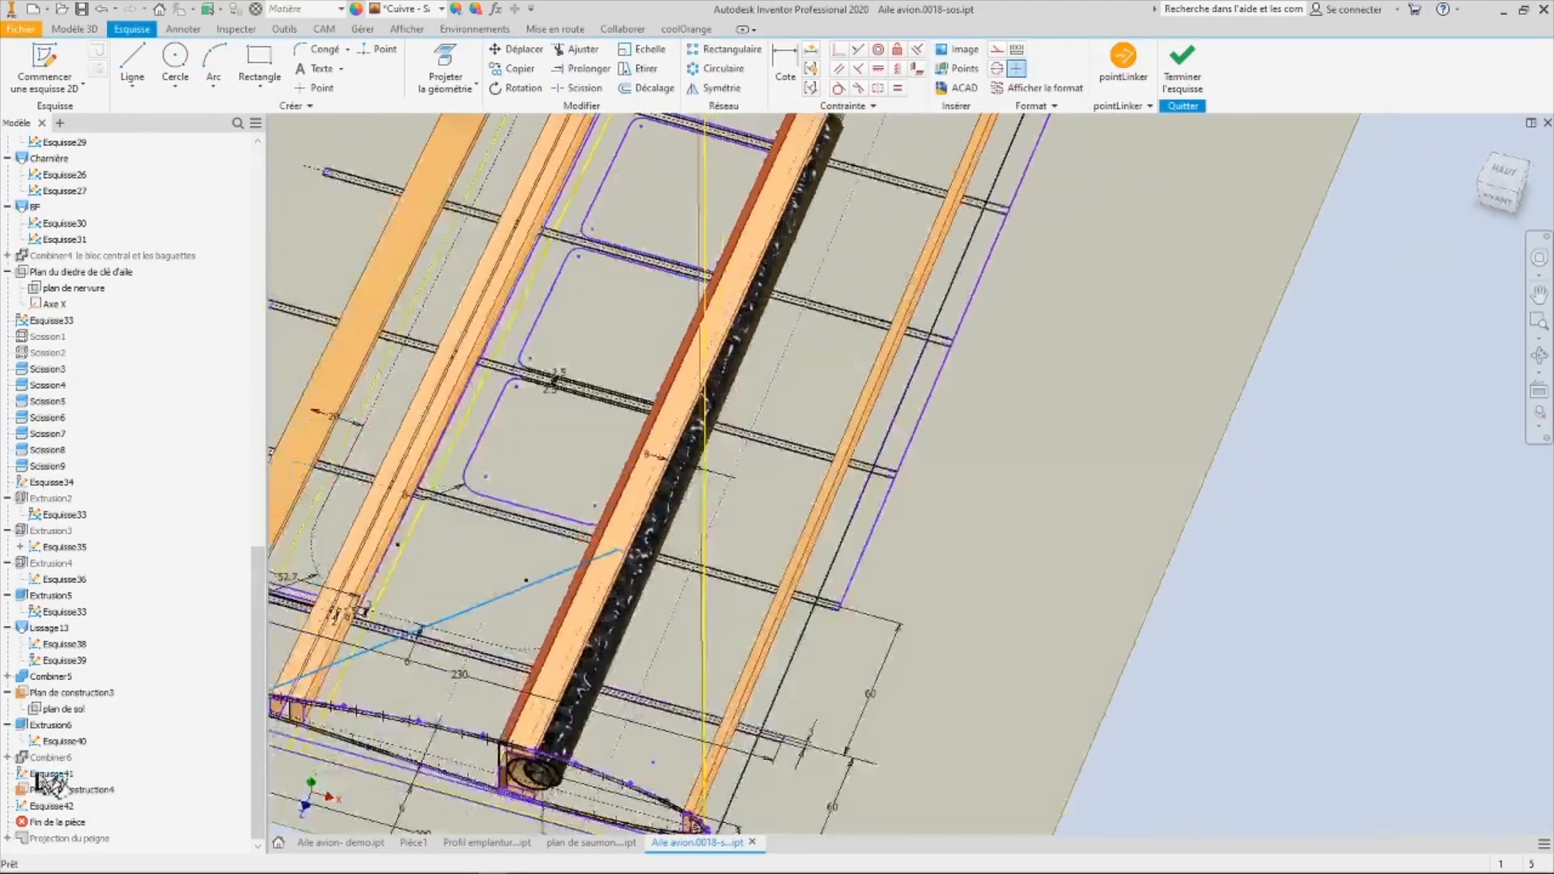
scroll(674, 429, "down", 10)
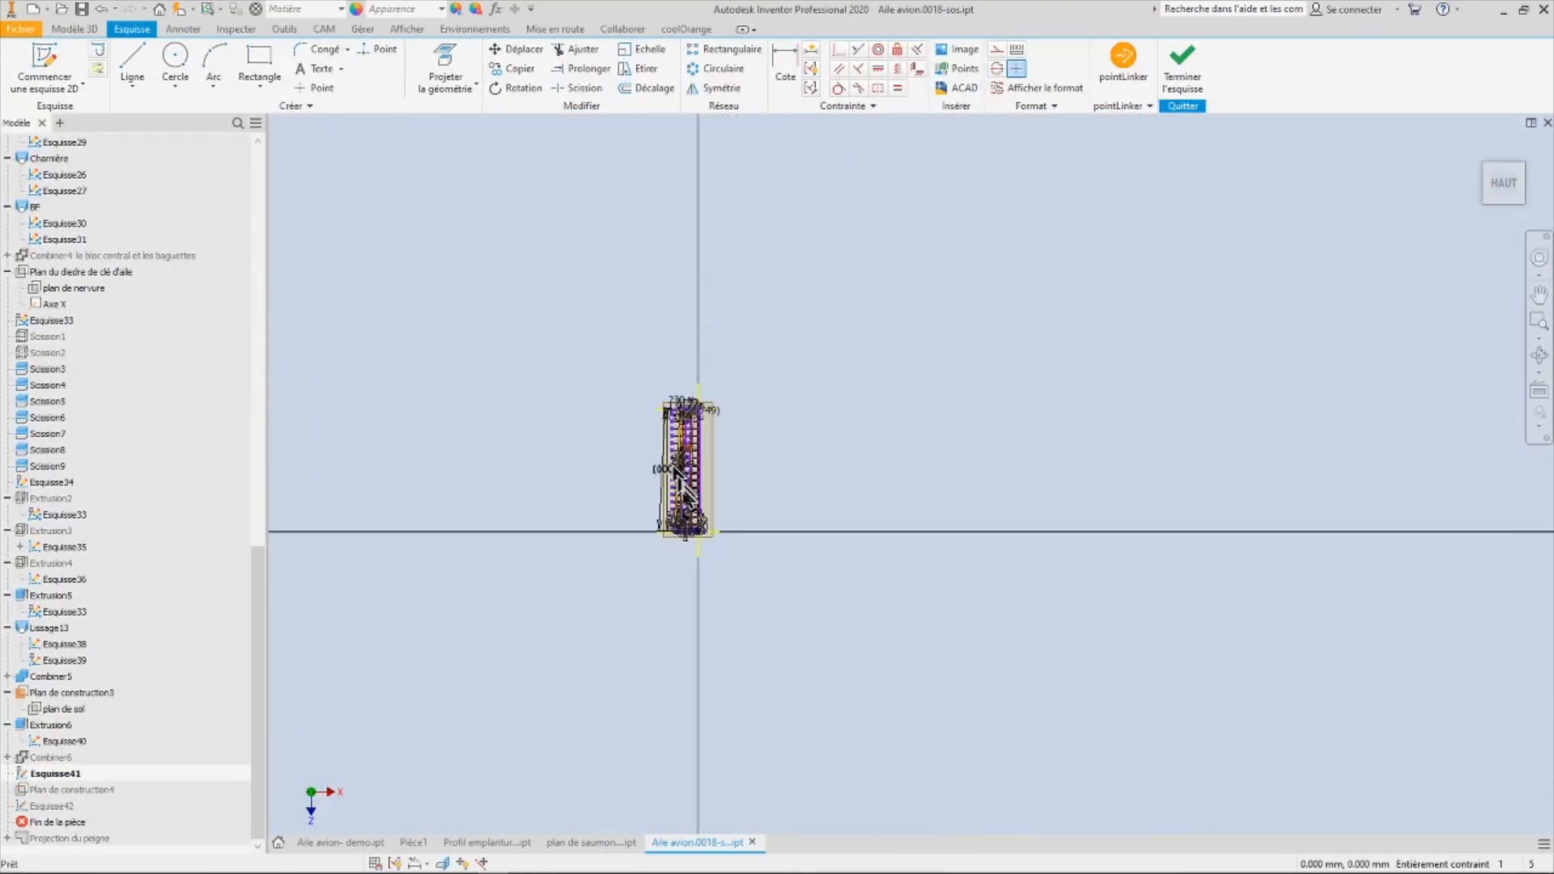
scroll(685, 537, "up", 5)
scroll(684, 535, "up", 10)
middle_click_drag(705, 519, 542, 280, "shift")
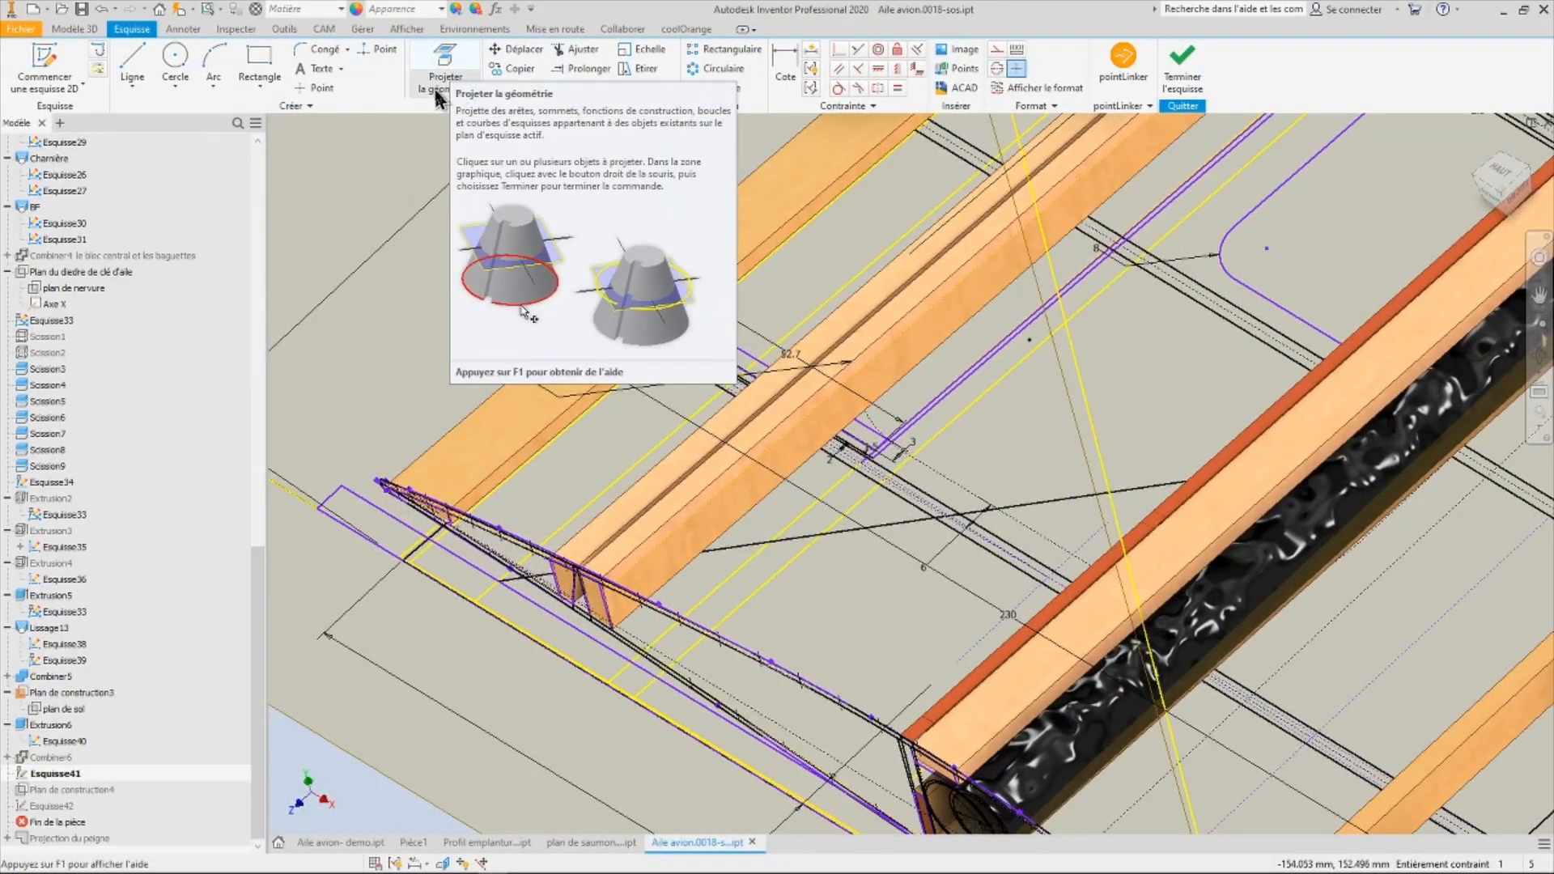
- Review the geometry projection methods and the Esquisse42 profile against the spars, and finish editing Esquisse41
left_click(475, 85)
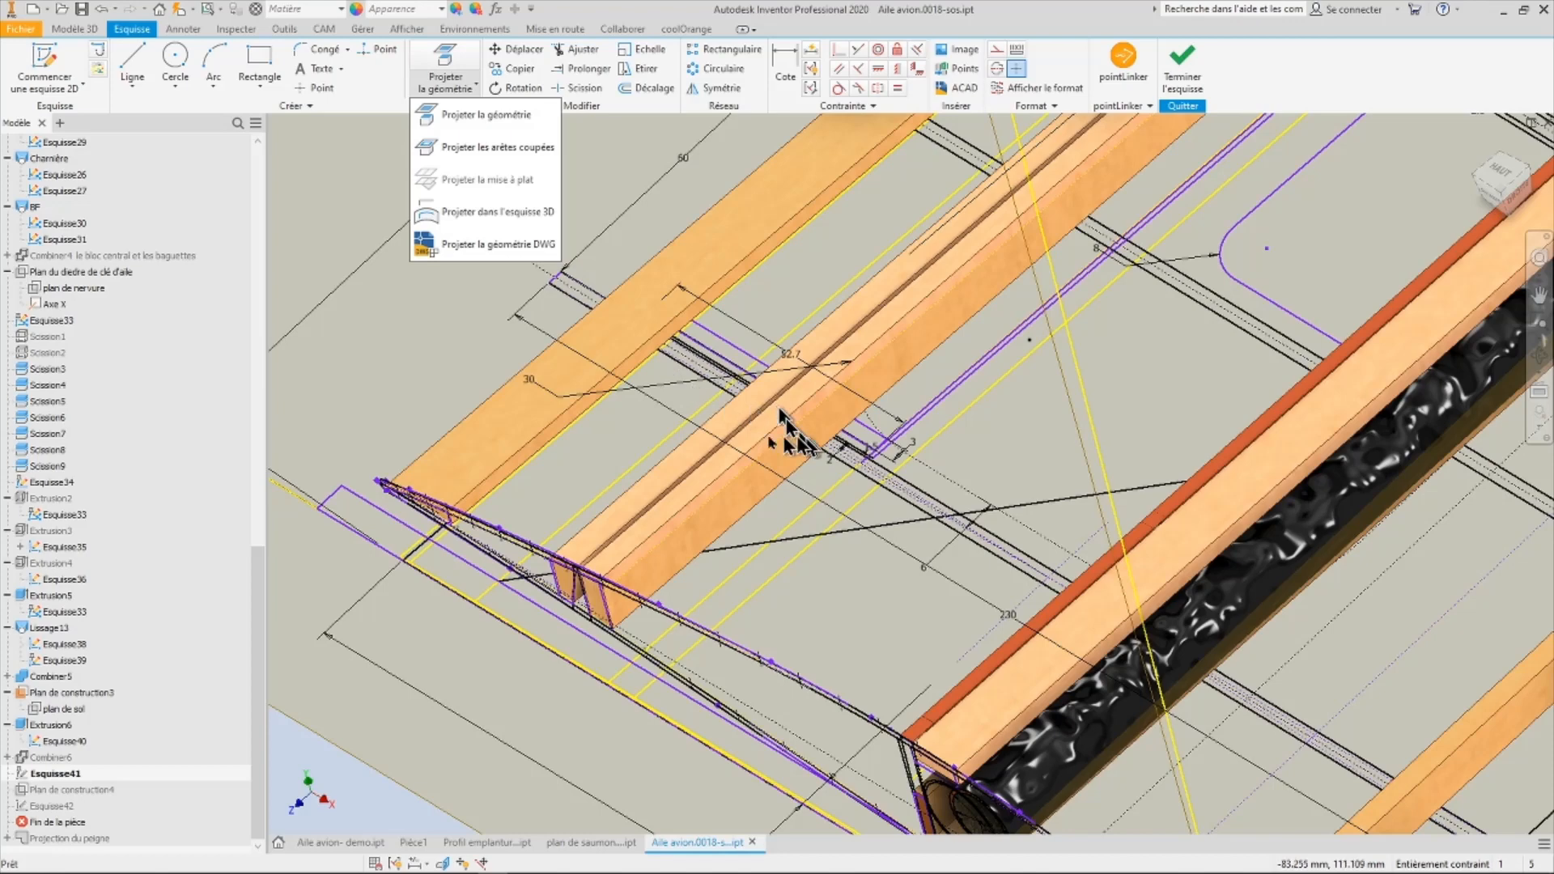
left_click(40, 809)
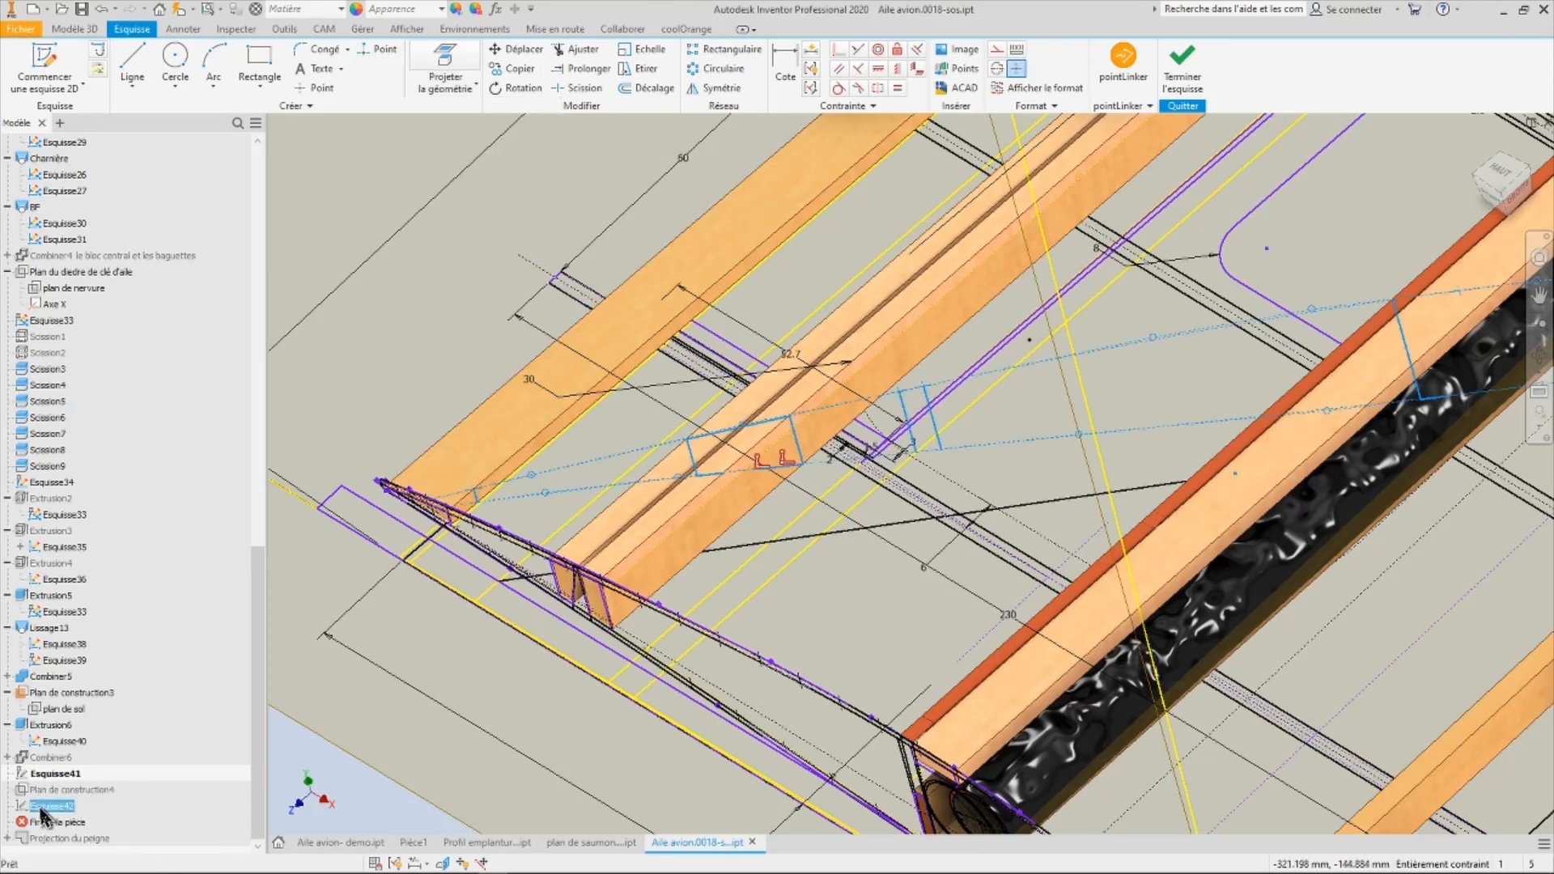
right_click(44, 810)
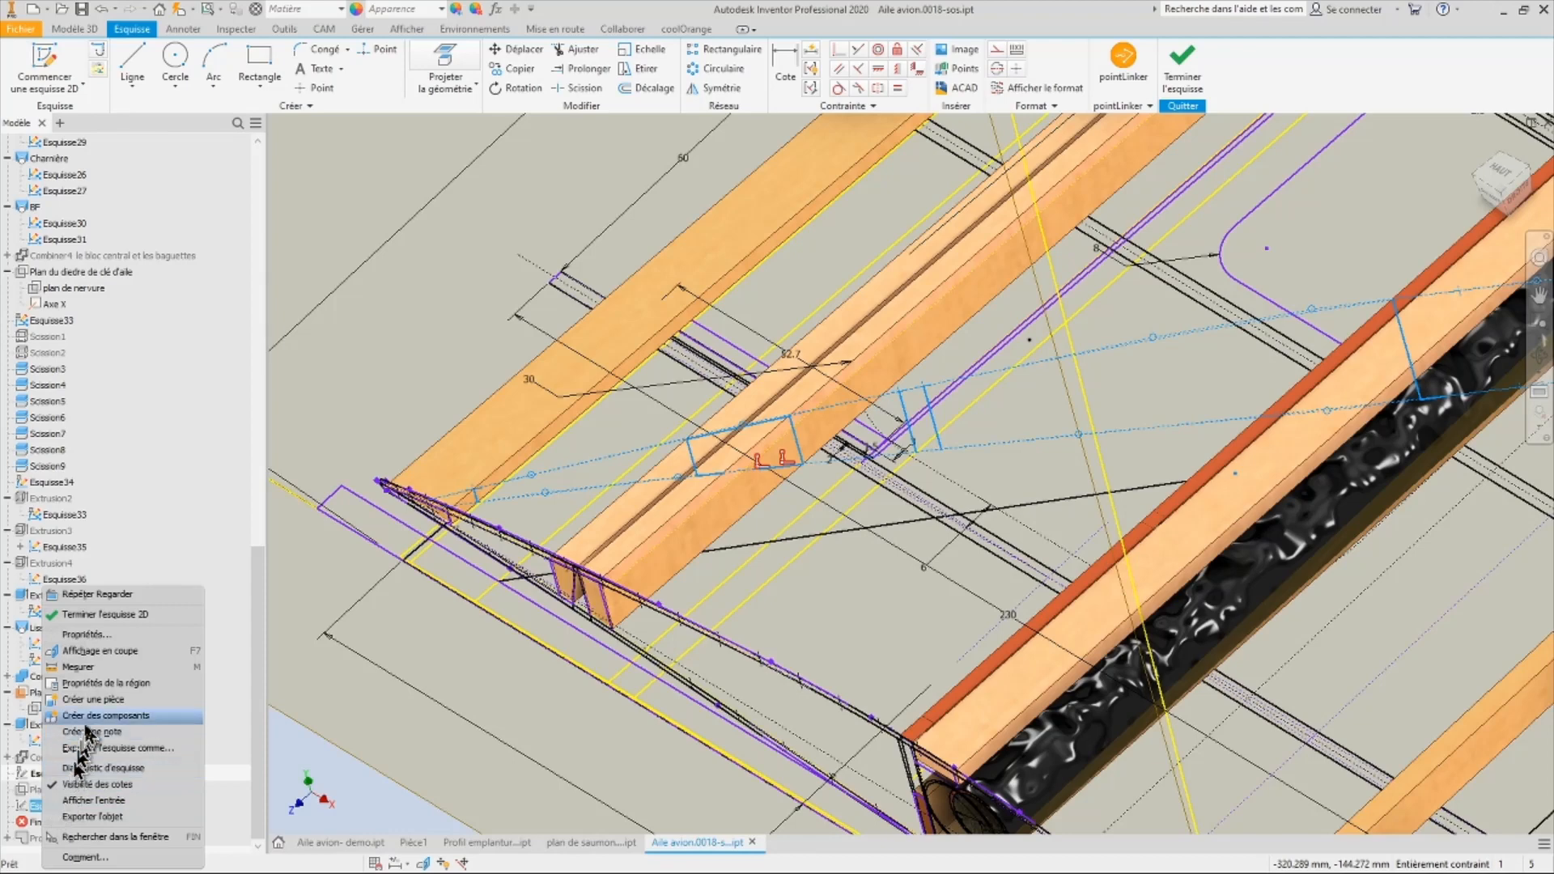
left_click(466, 675)
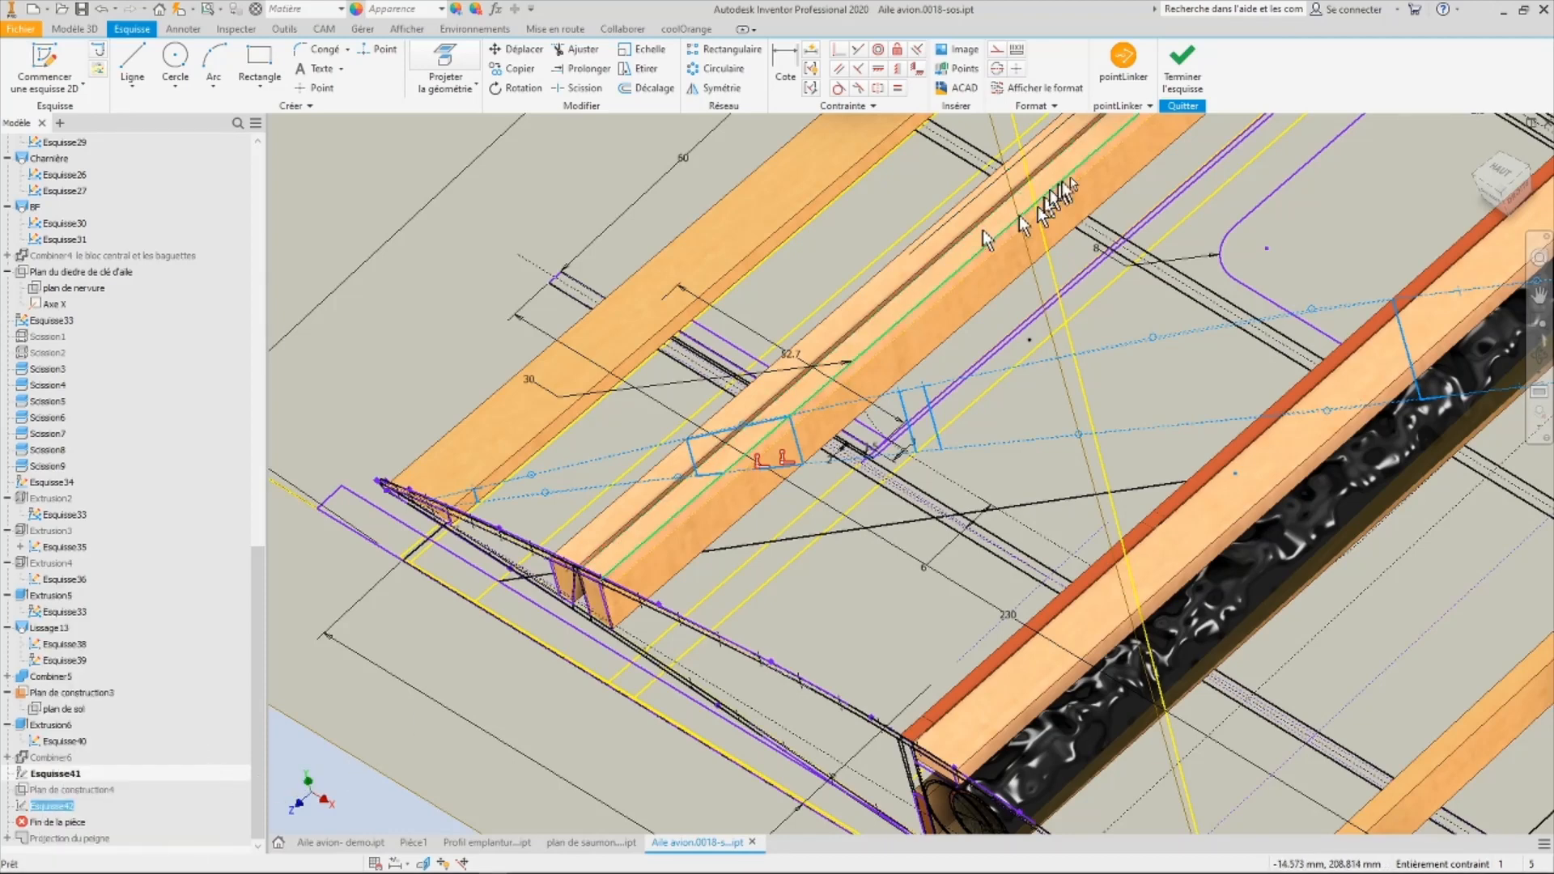
left_click(1182, 60)
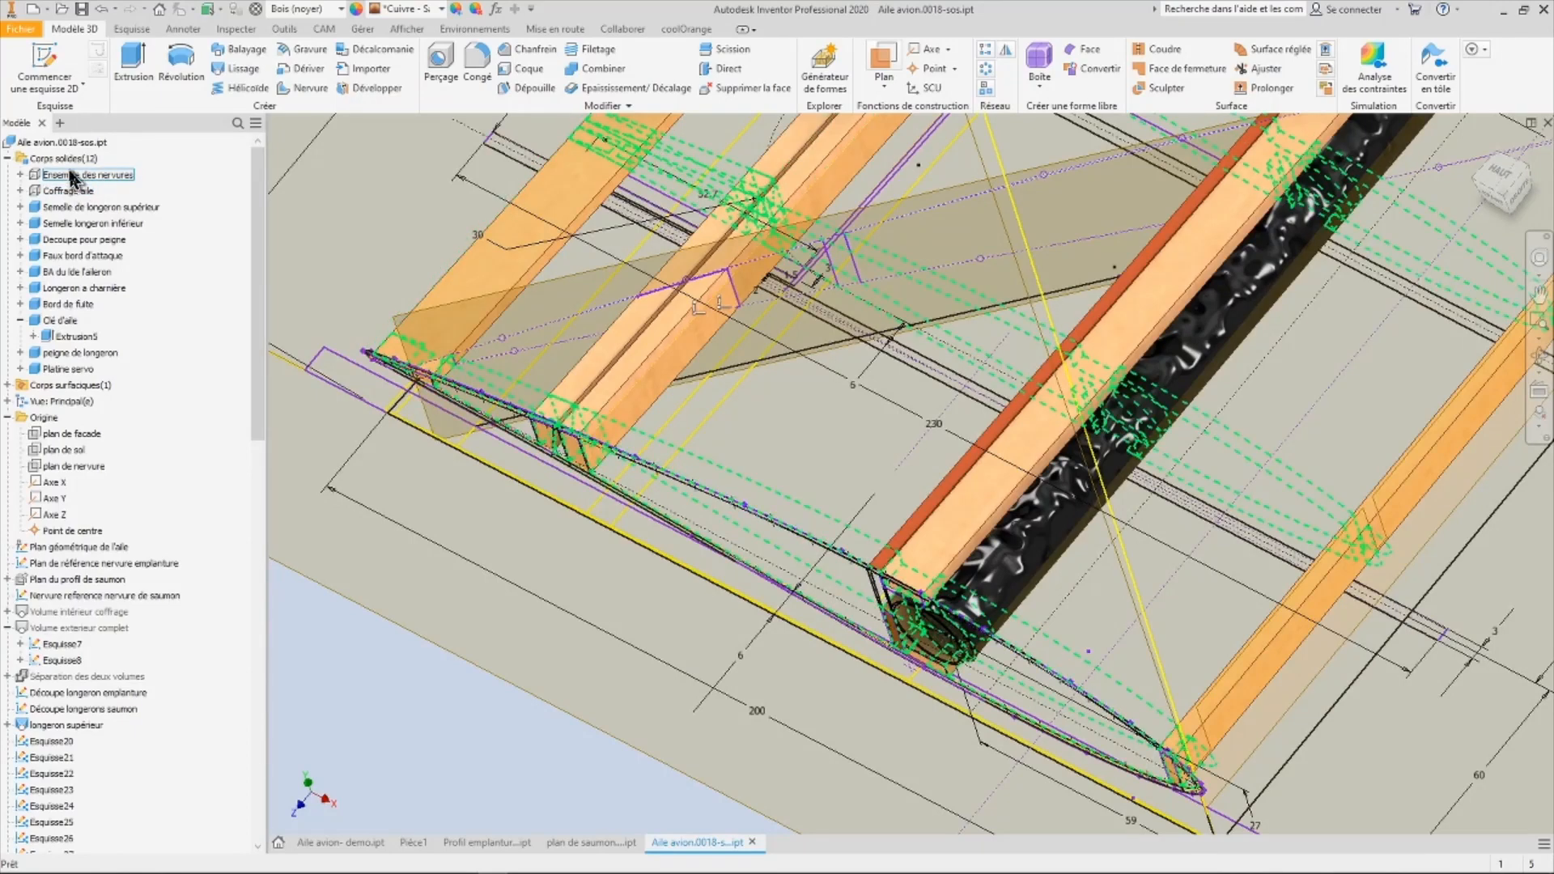
- Show the Ensemble des nervures body to compare it with the oblique plane, and switch to the Aile avion- demo.ipt document
right_click(72, 176)
left_click(102, 247)
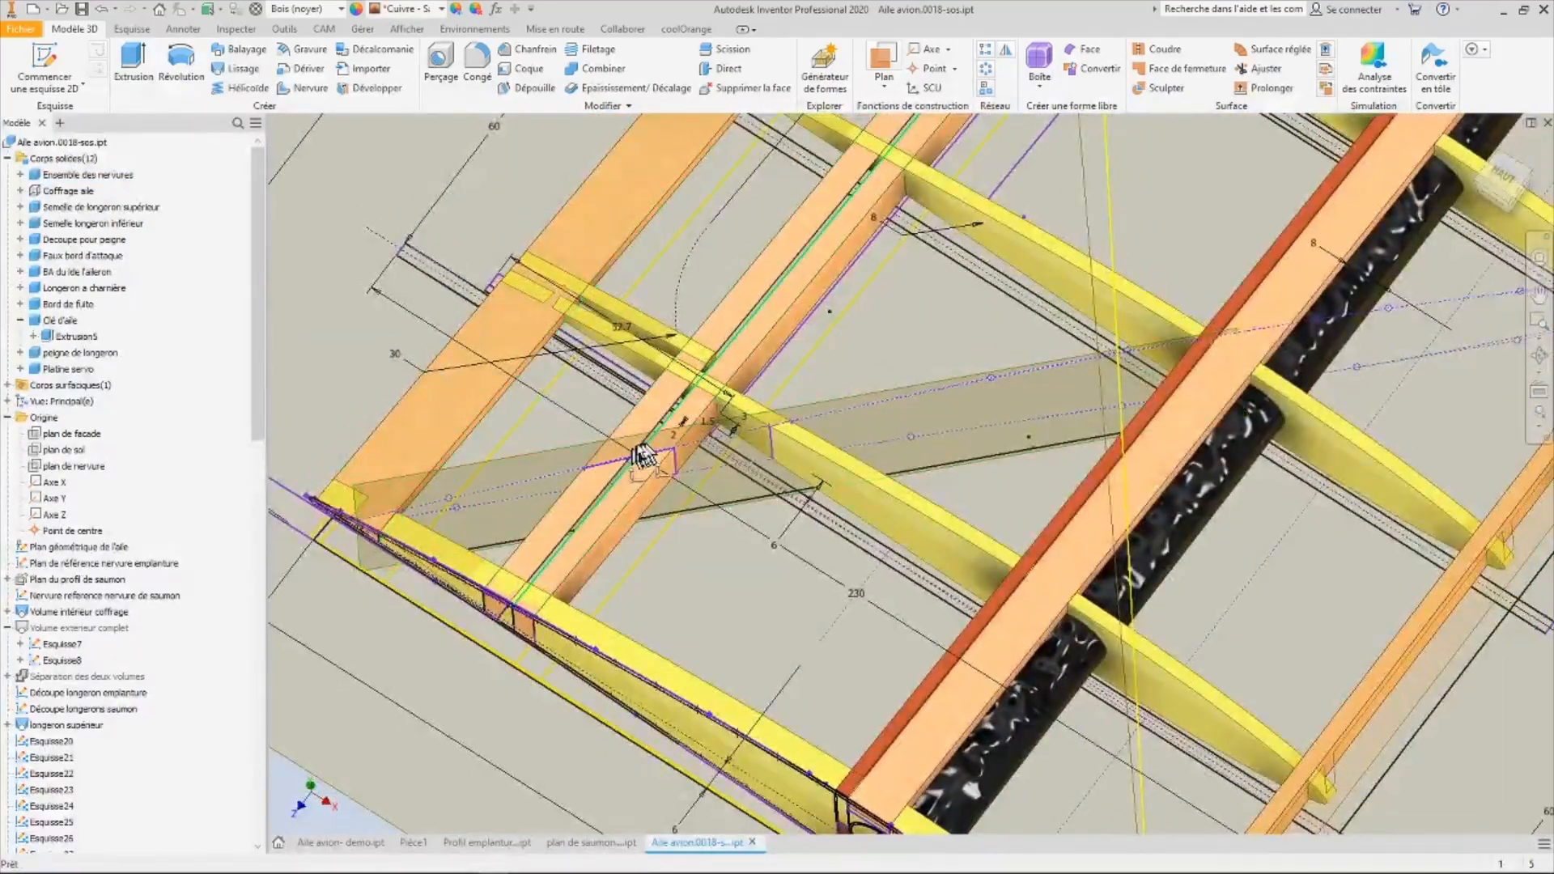
scroll(504, 570, "down", 8)
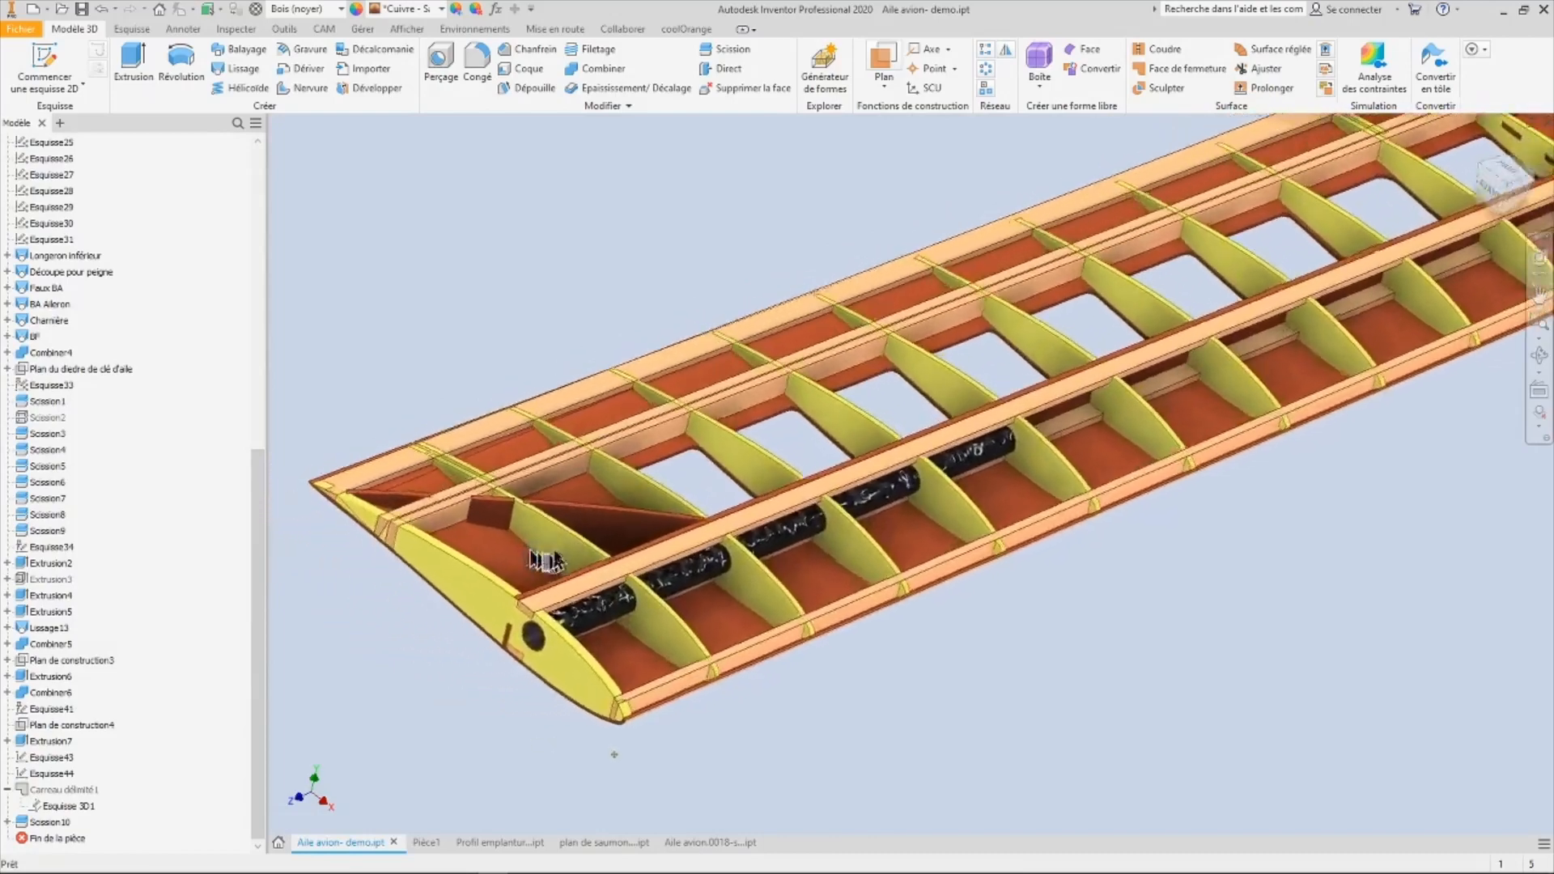
- Examine the oblique rib at the wing root, and hide the solid bodies from Ensemble des nervures through Coffrage intrado
scroll(570, 538, "down", 5)
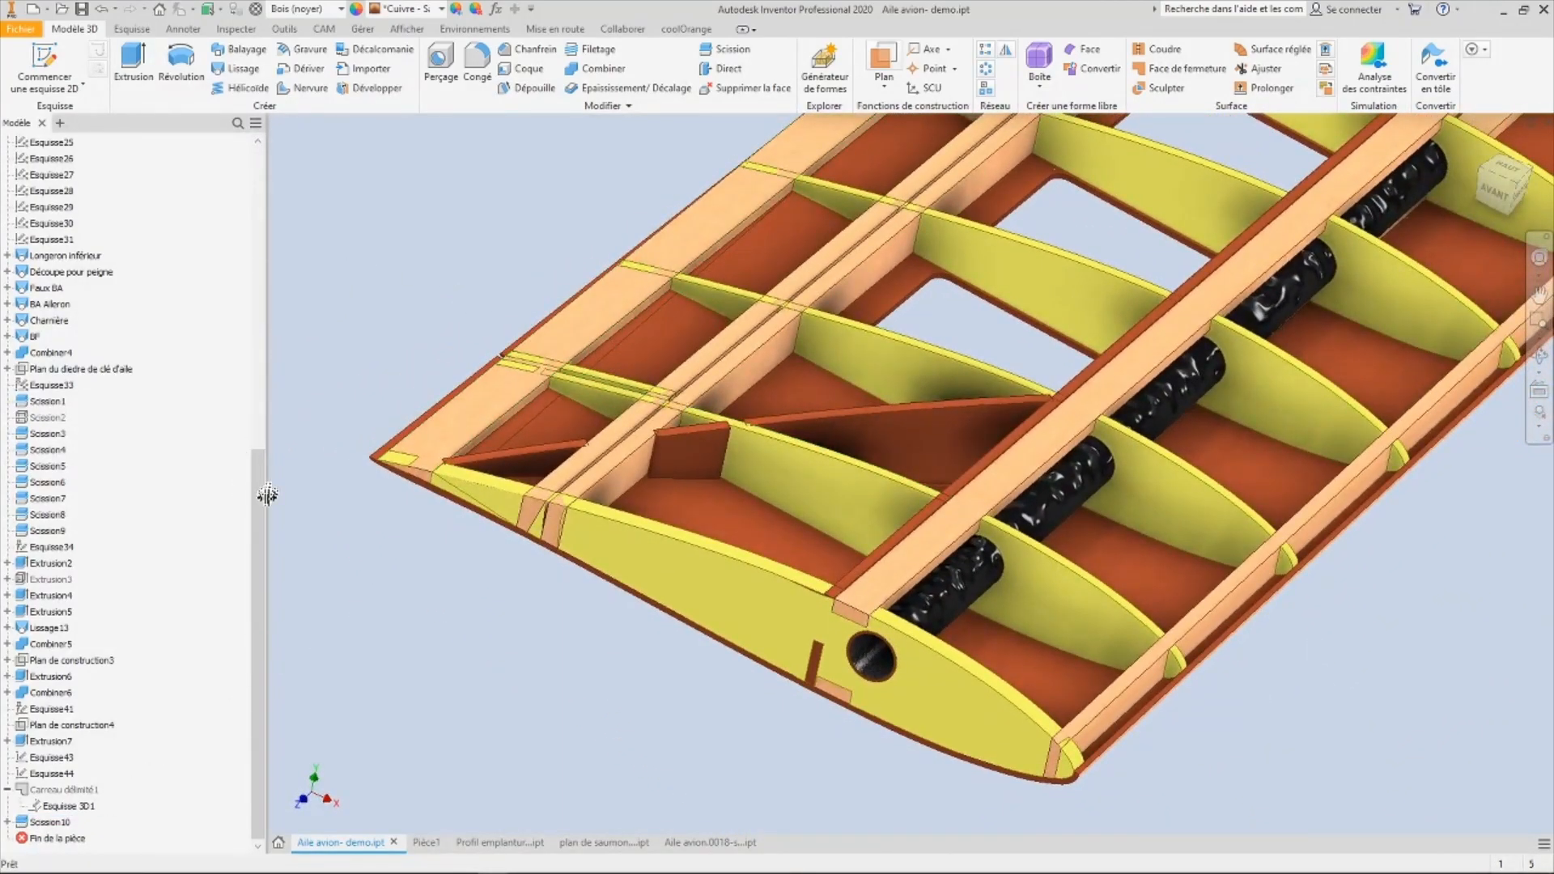
left_click_drag(259, 528, 261, 217)
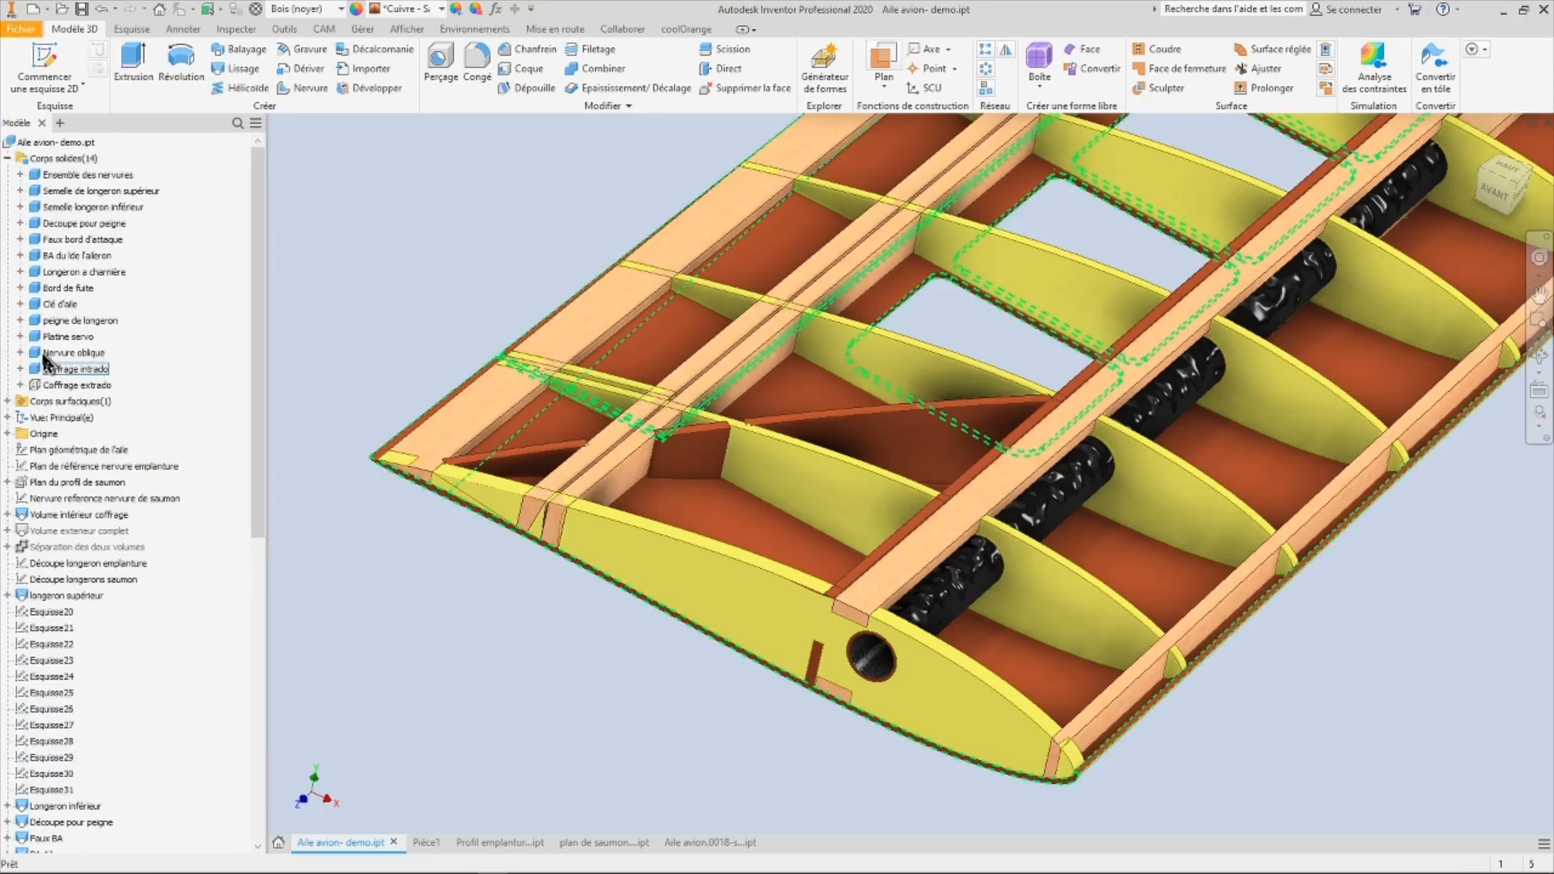
left_click(68, 175)
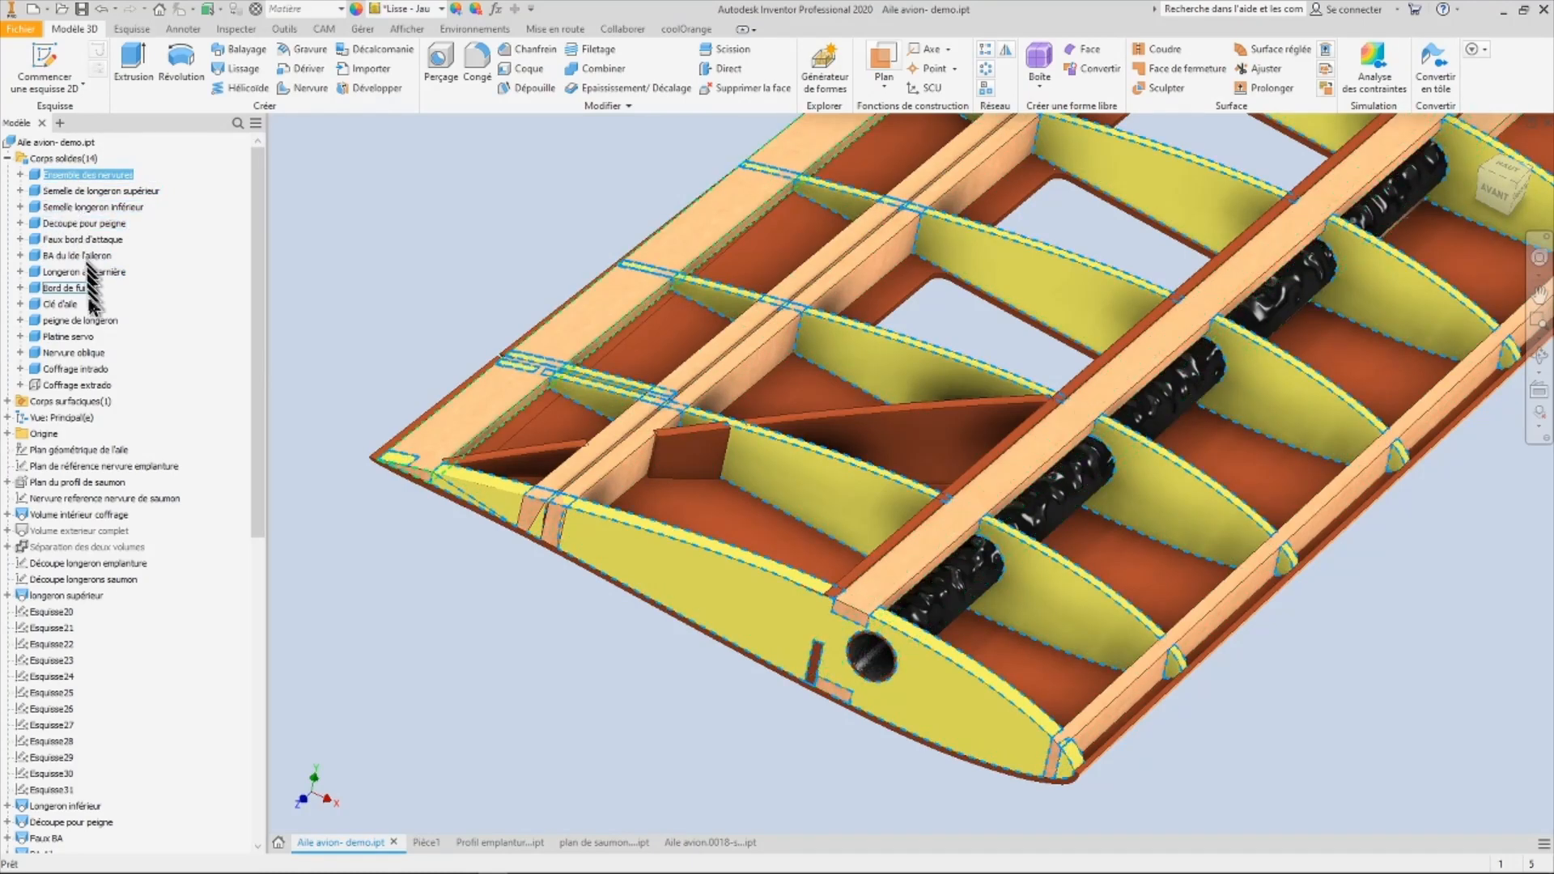
left_click(65, 376, "shift")
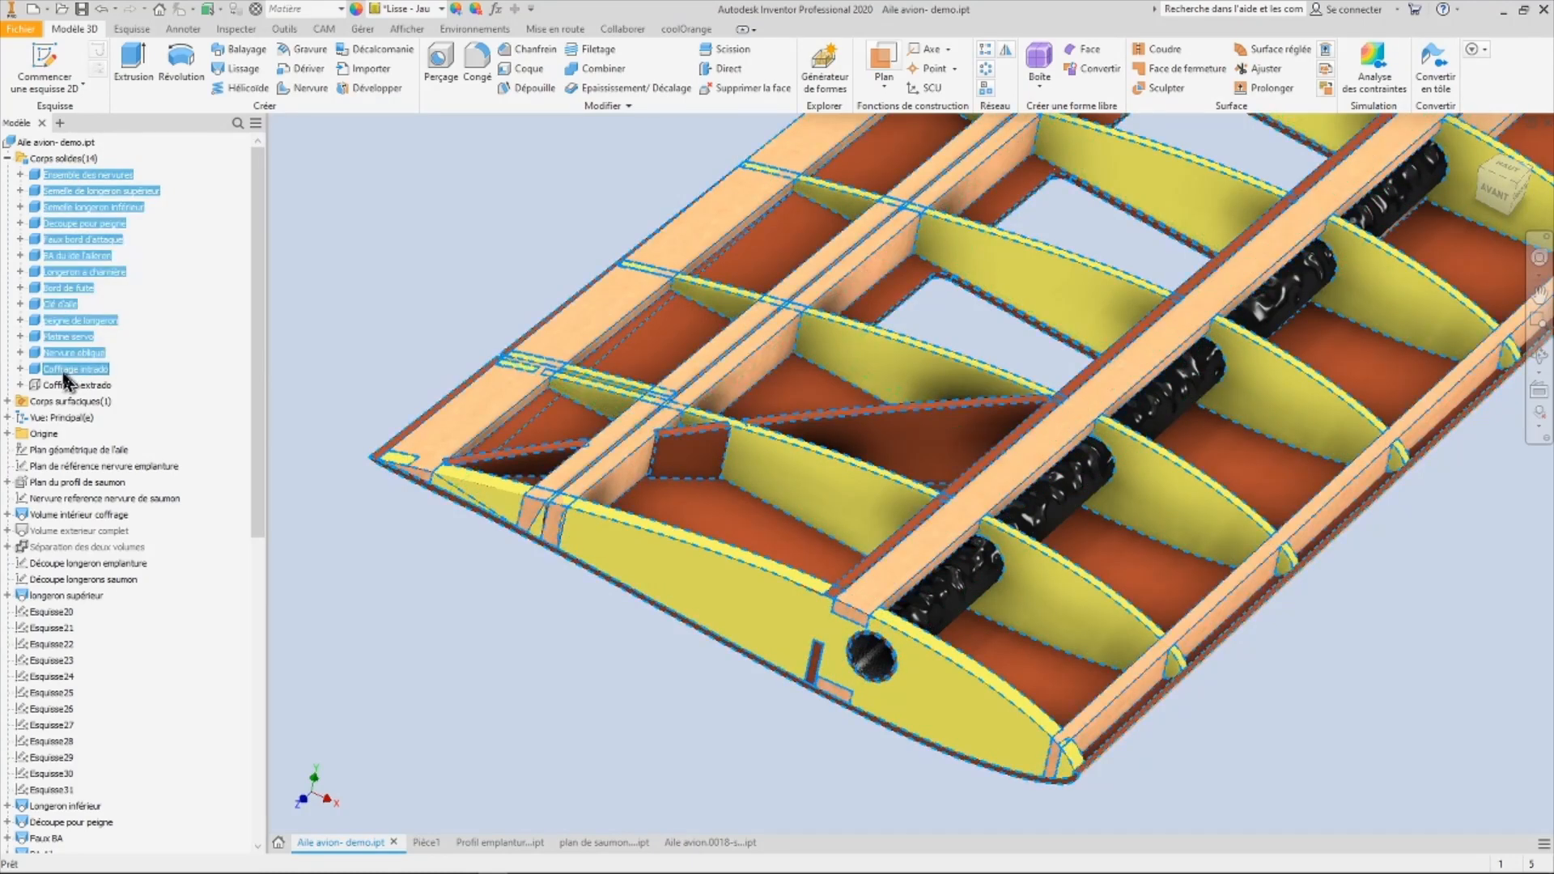
right_click(65, 379)
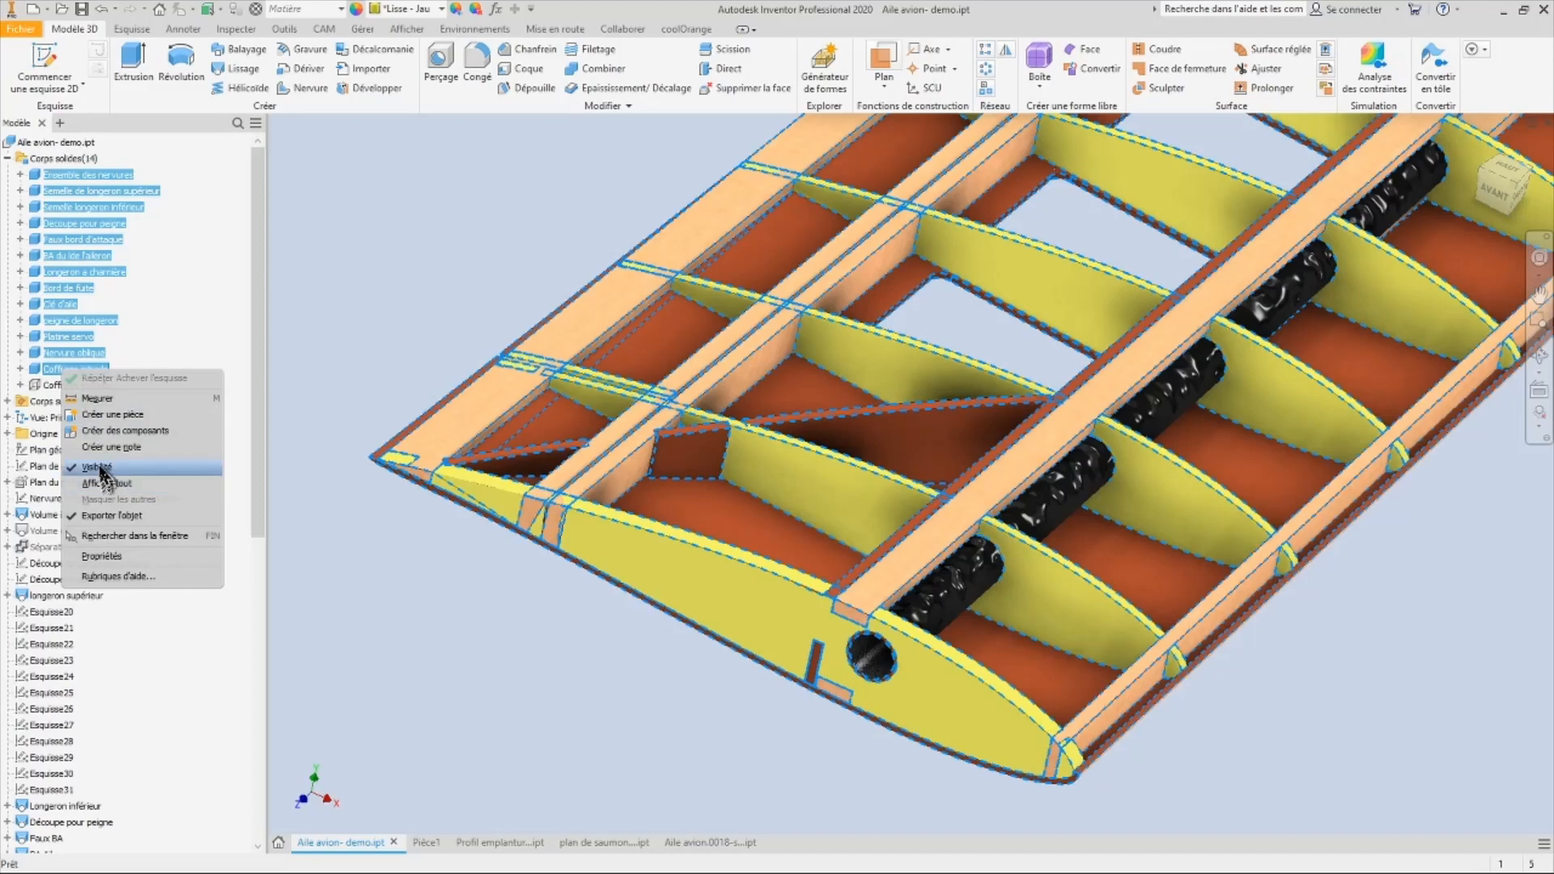
left_click(103, 467)
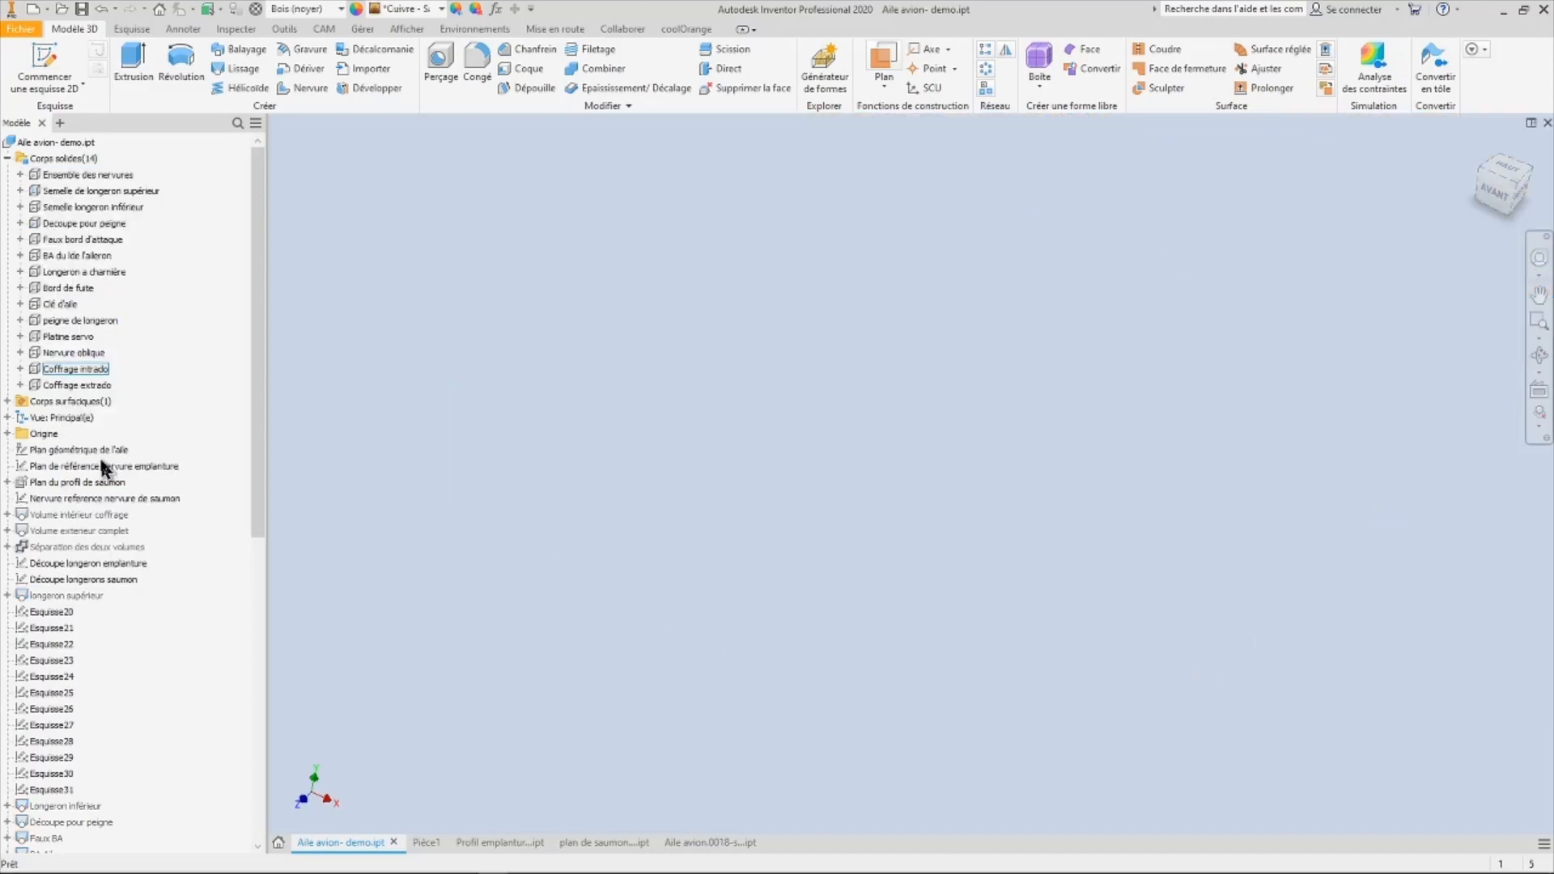
- Show the Coffrage intrado and Coffrage extrado bodies, and view the two wing skins from the root end
left_click(91, 390)
right_click(92, 390)
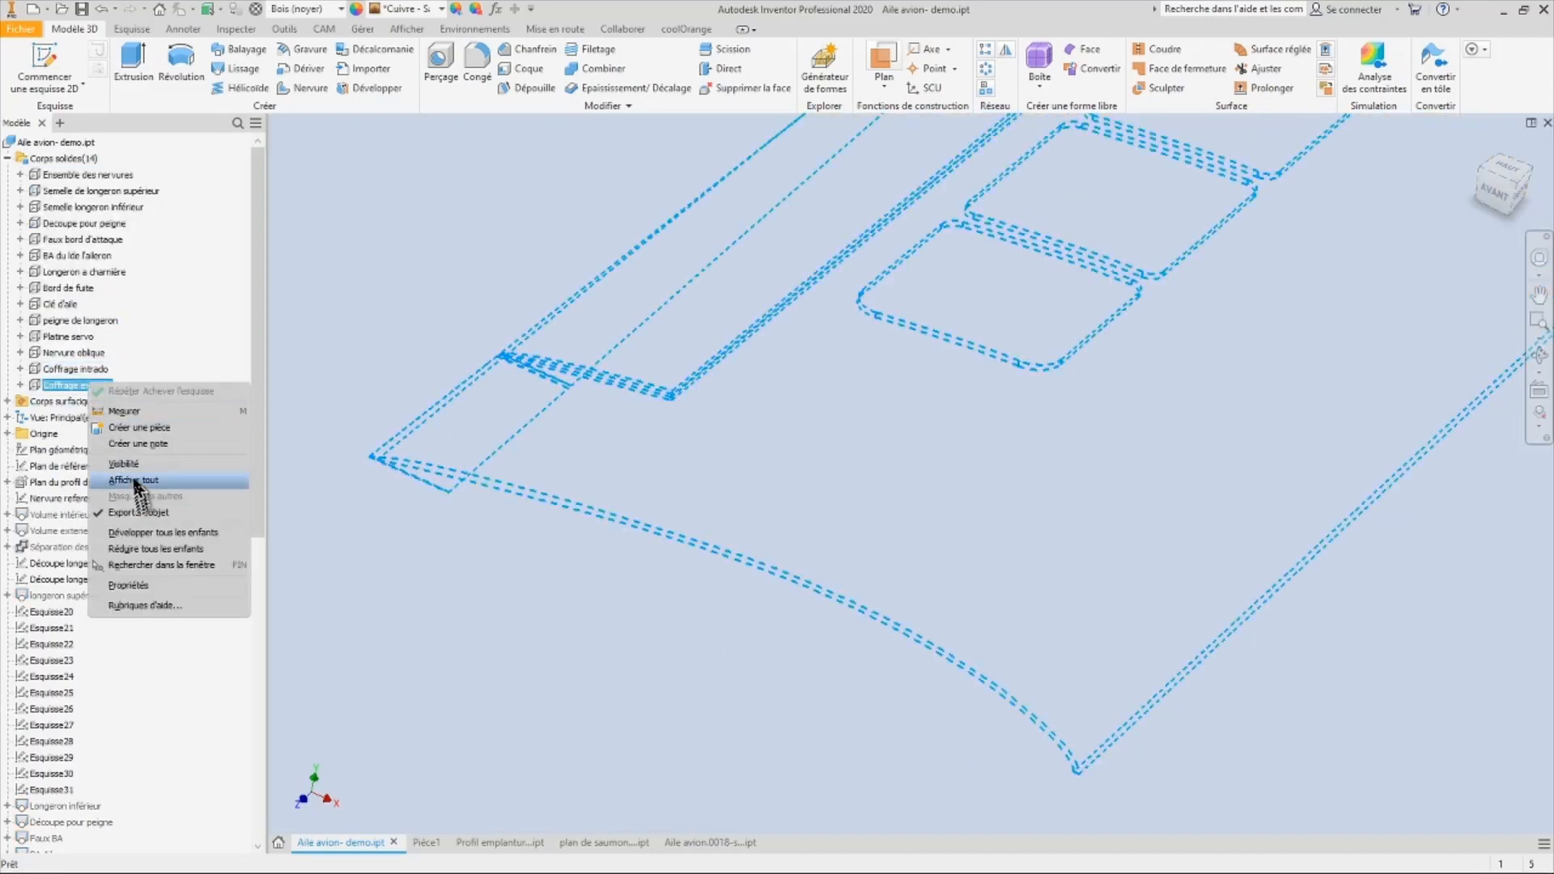
left_click(137, 465)
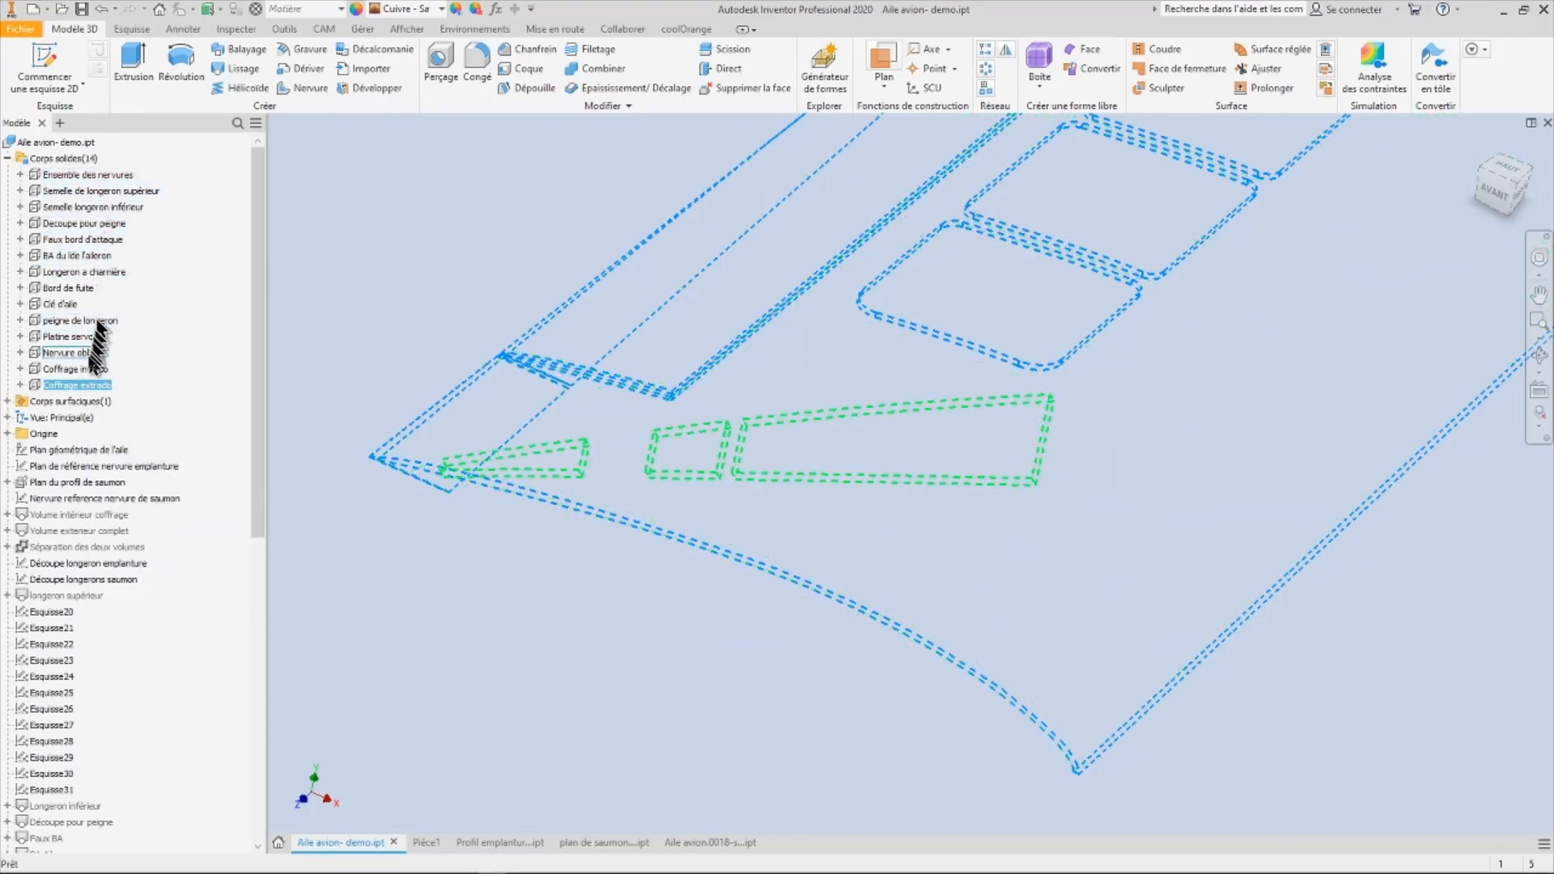
right_click(85, 372)
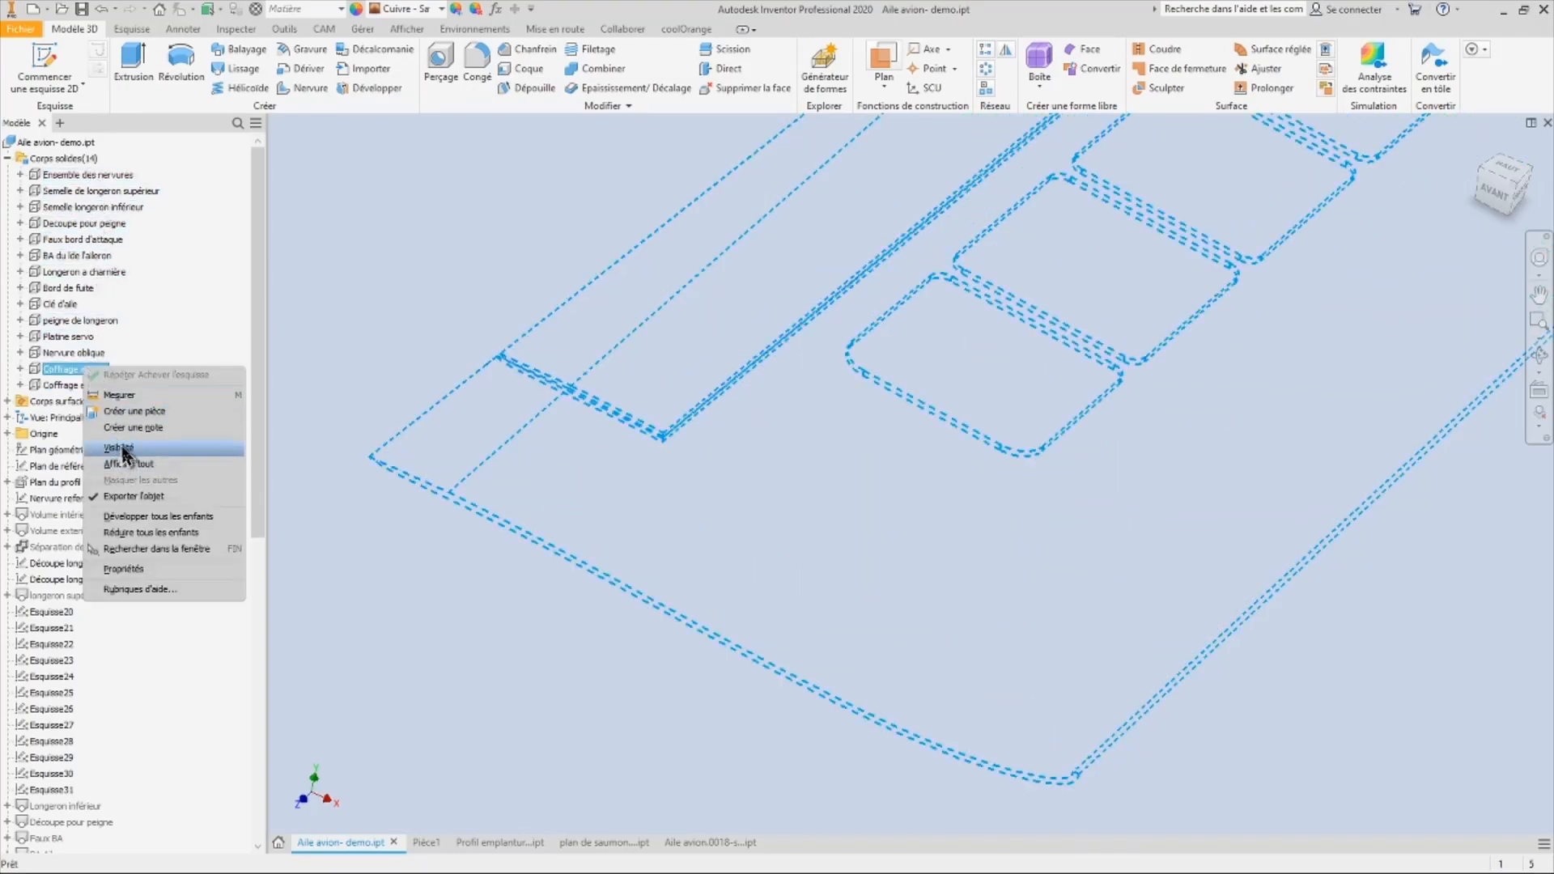
left_click(130, 451)
right_click(86, 387)
left_click(131, 465)
left_click(397, 530)
middle_click_drag(405, 530, 392, 486, "shift")
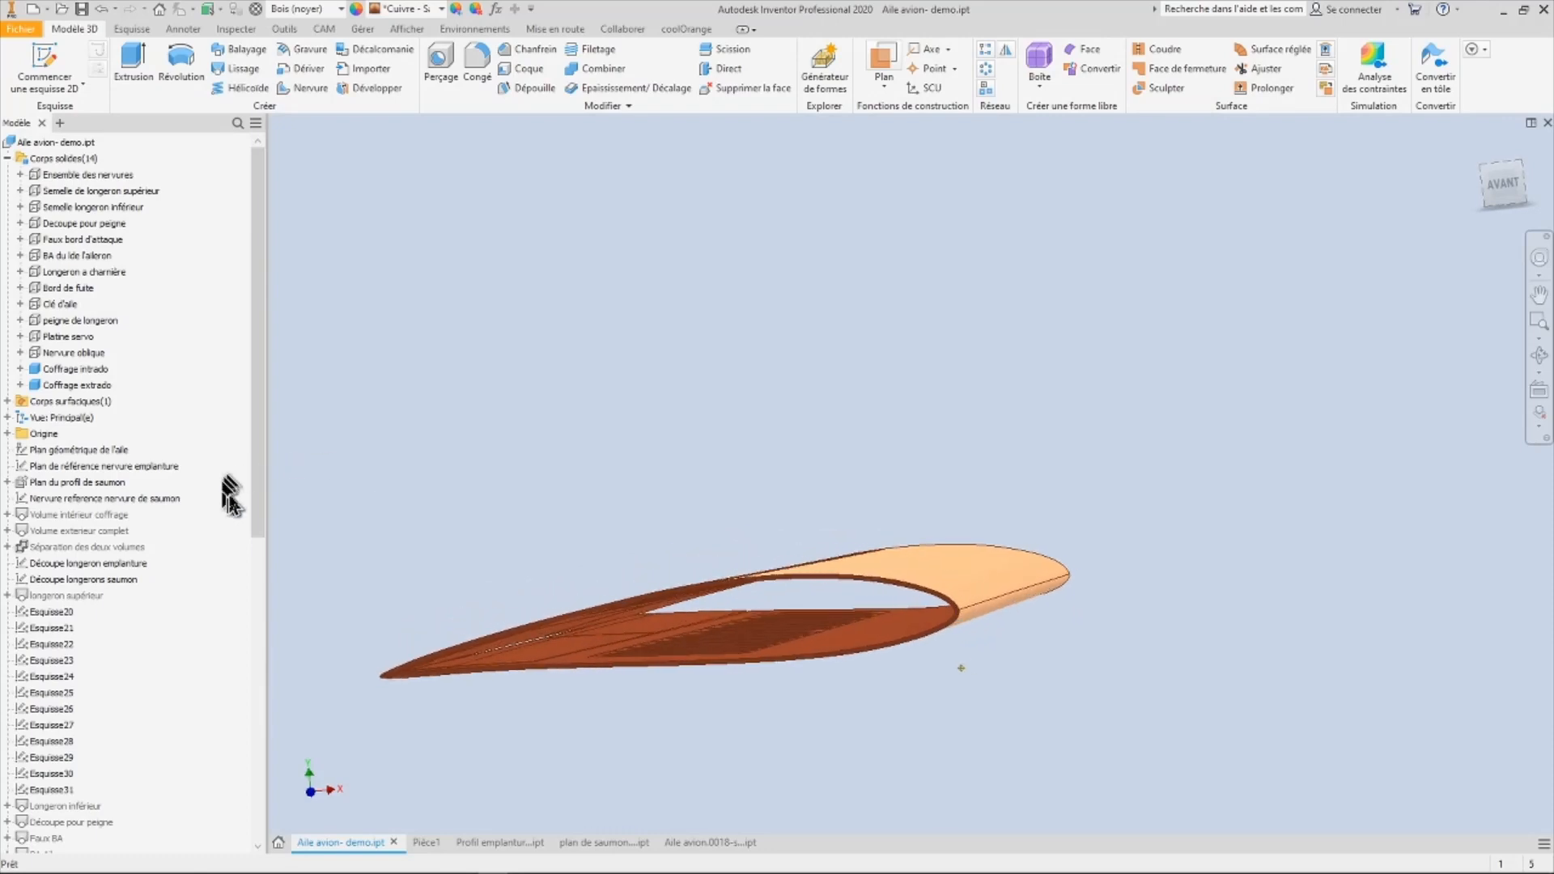
- Expand the Scission10 feature and show its Esquisse 3D1 boundary sketch under Carreau délimité1 between the two skins
left_click_drag(256, 493, 247, 813)
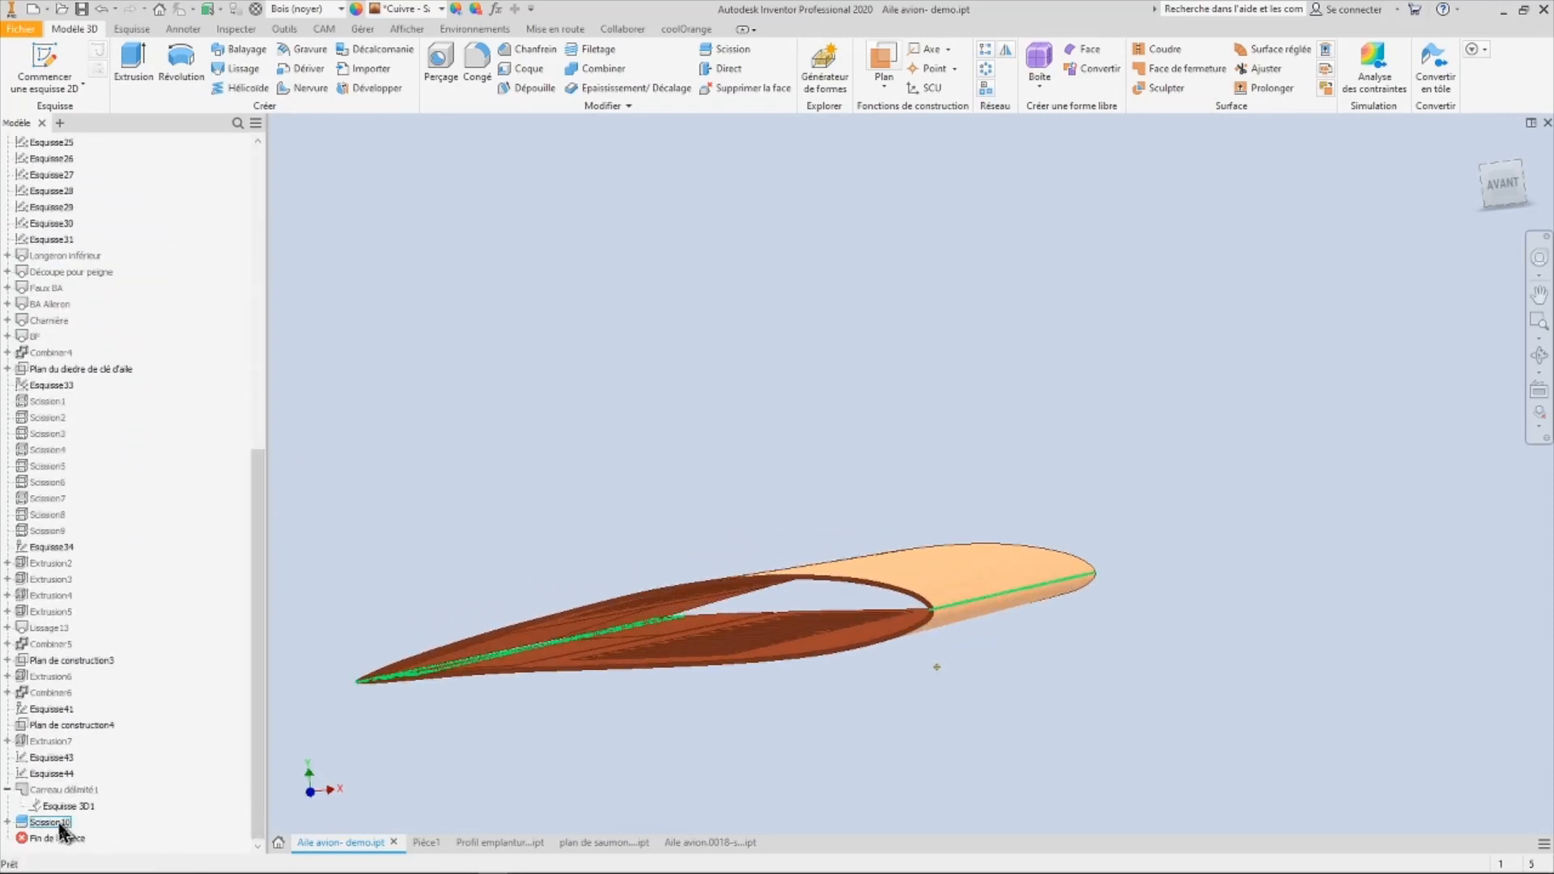
left_click(8, 821)
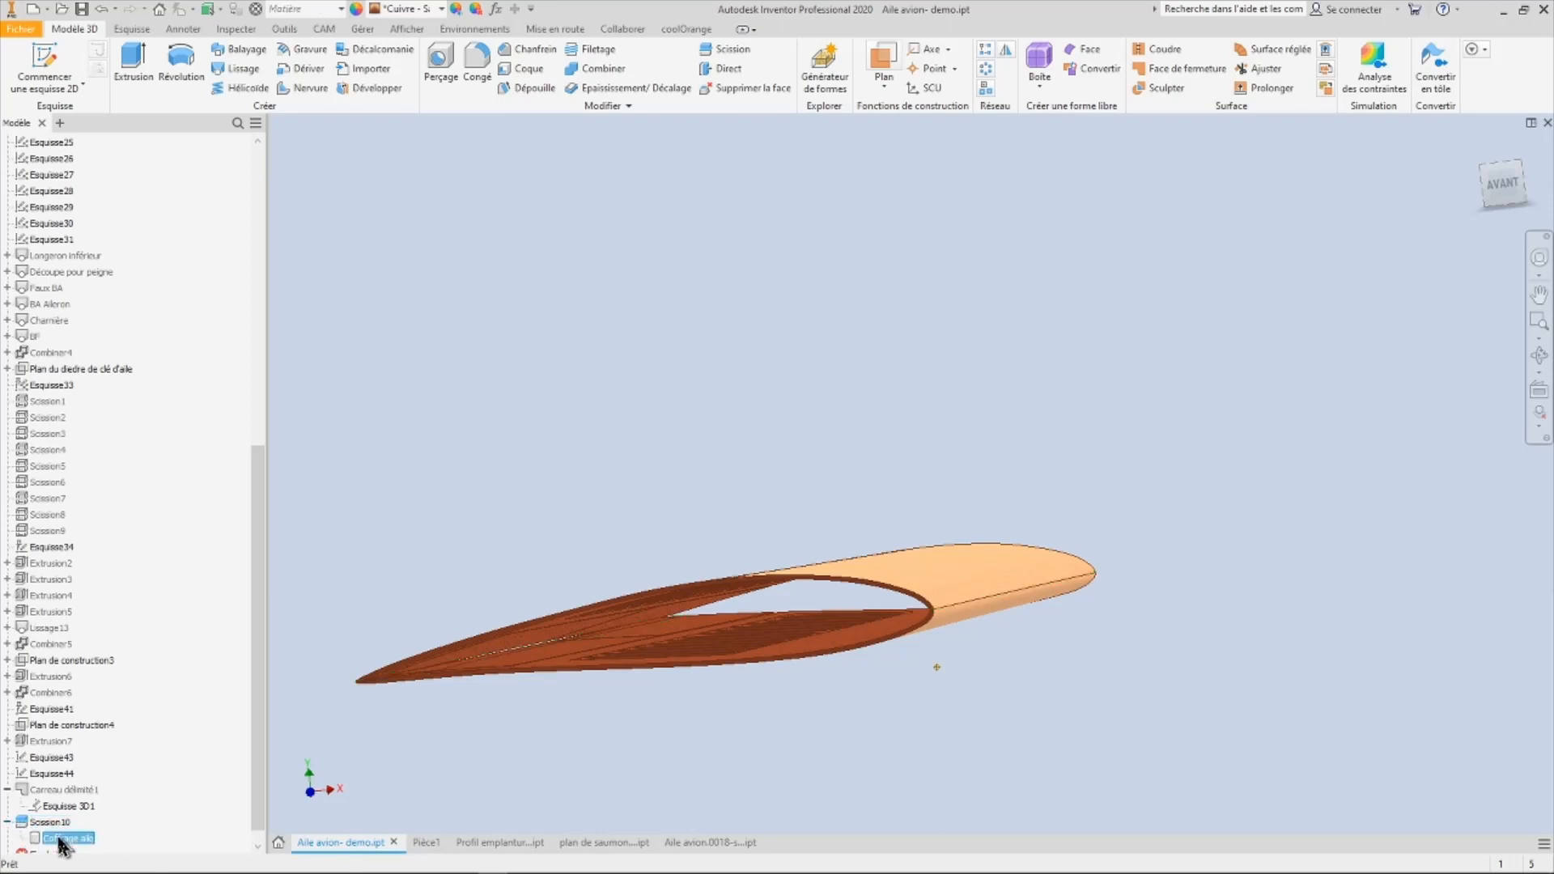
right_click(55, 806)
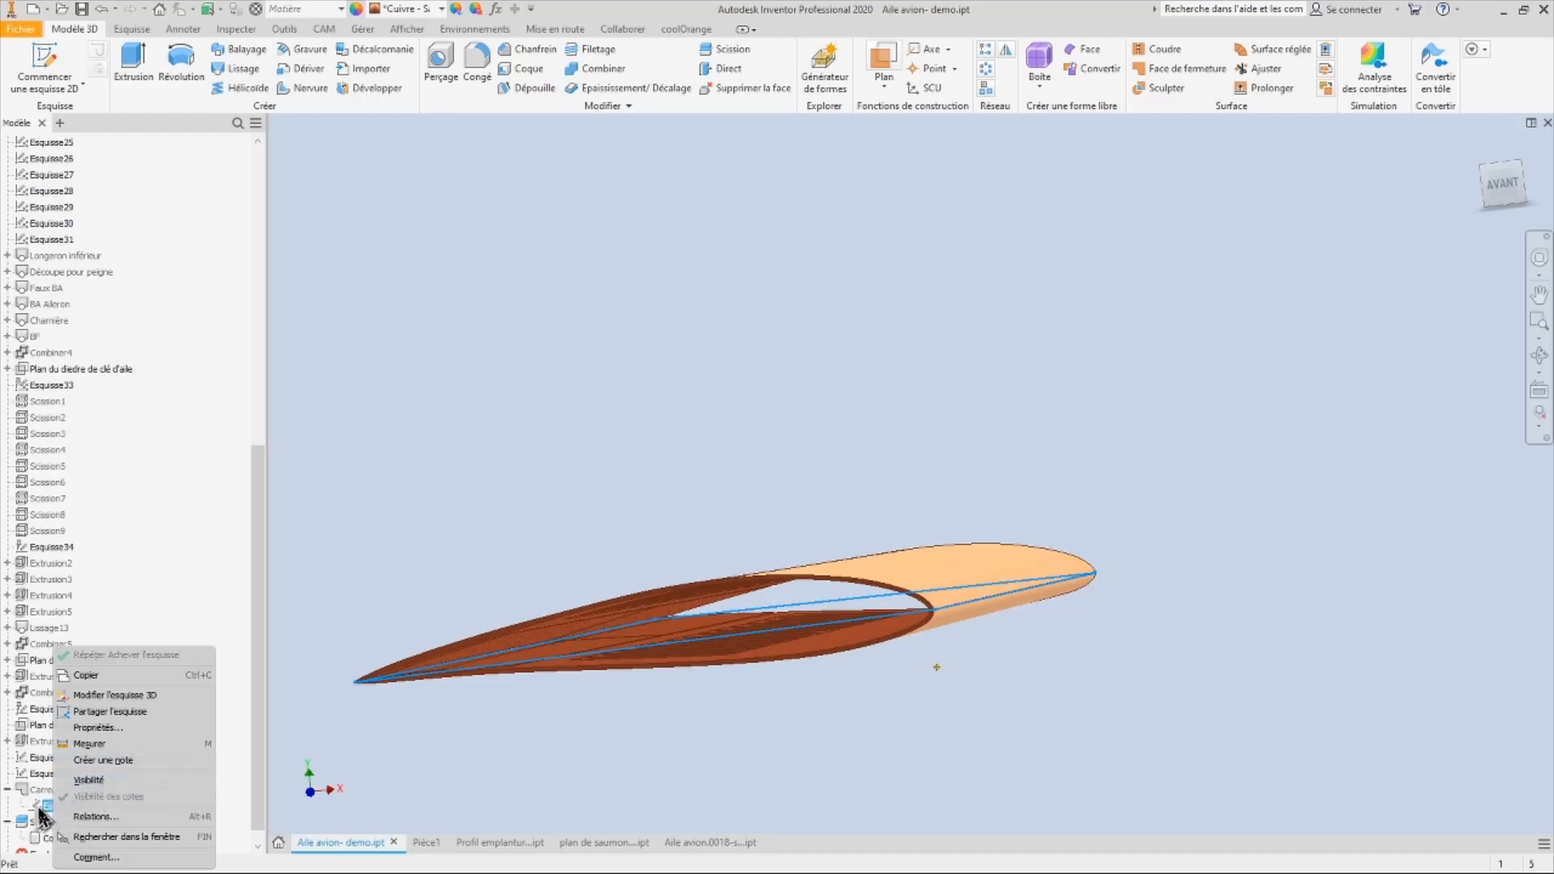
left_click(89, 780)
middle_click_drag(696, 469, 695, 502, "shift")
left_click_drag(259, 693, 241, 757)
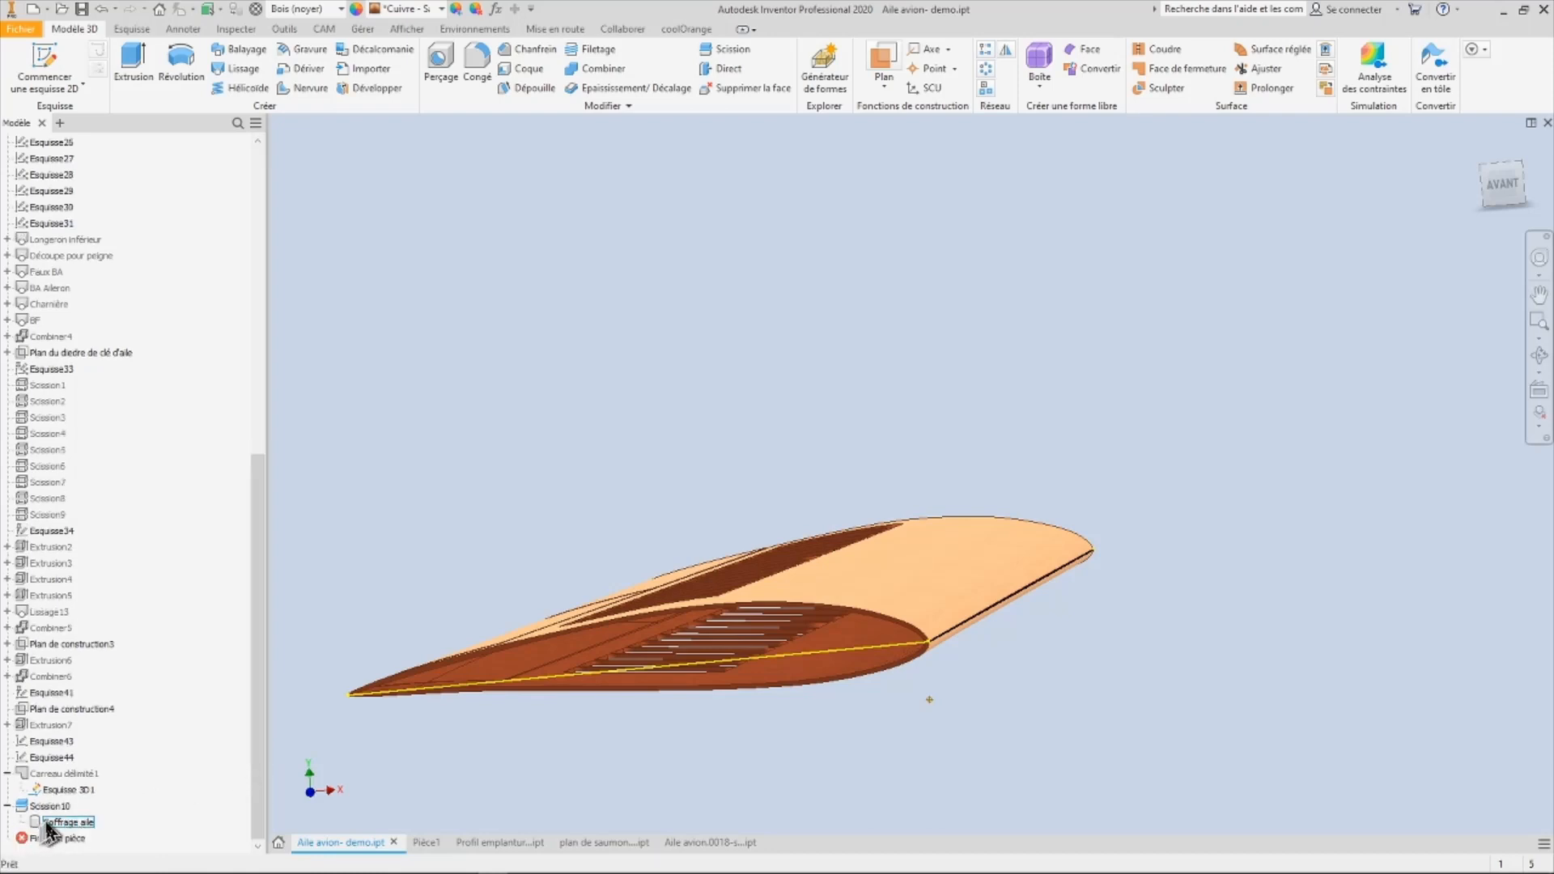
- Try a Scission on the wing skin, picking the Esquisse 3D1 curve at the root as the splitting tool
right_click(46, 823)
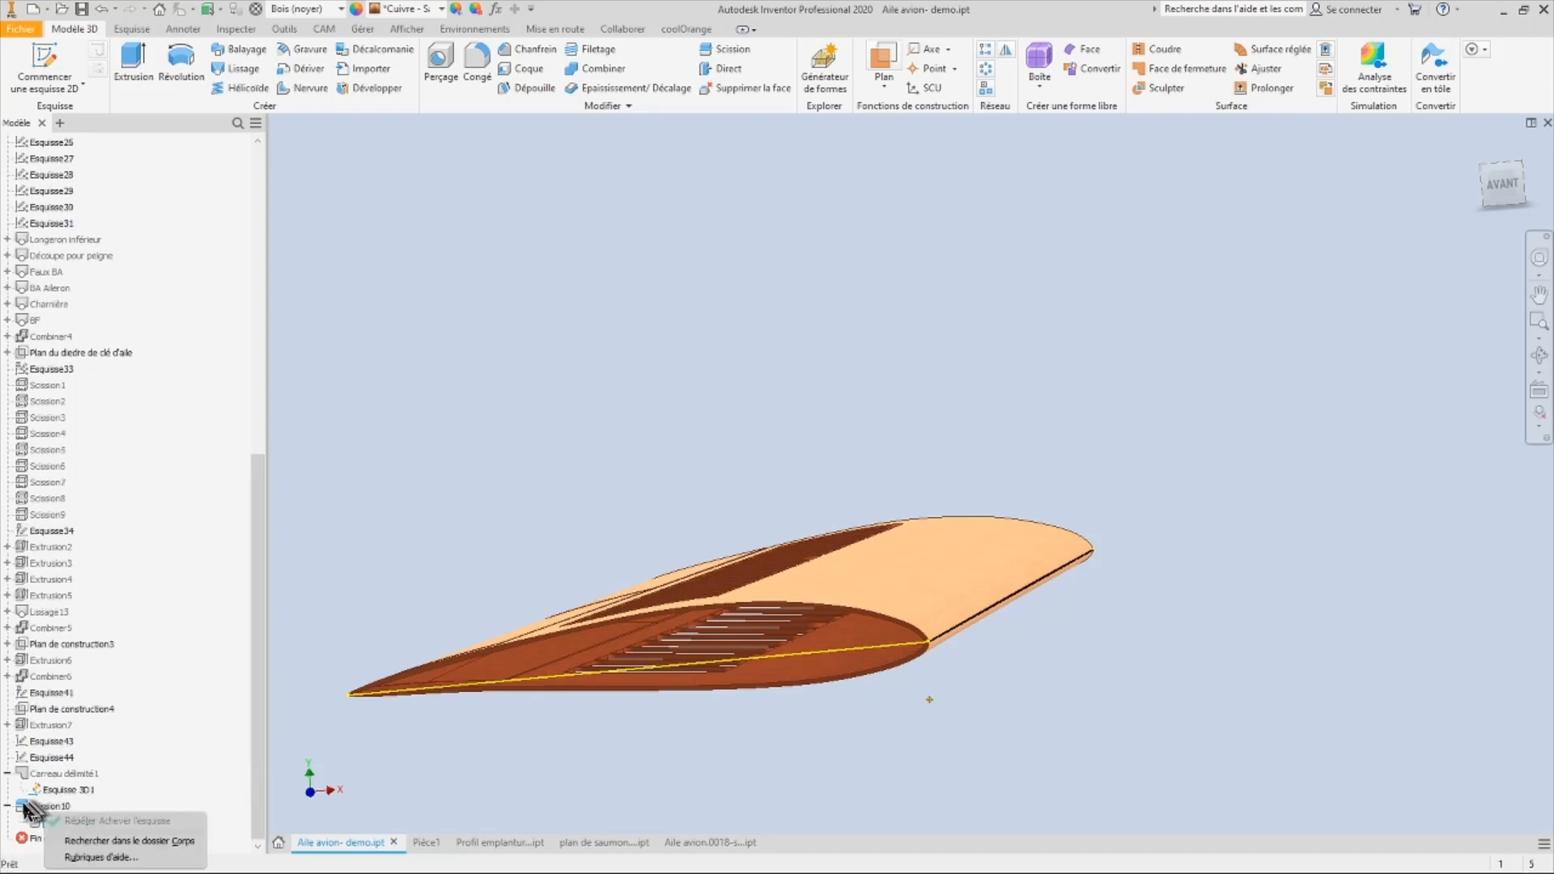
left_click(34, 808)
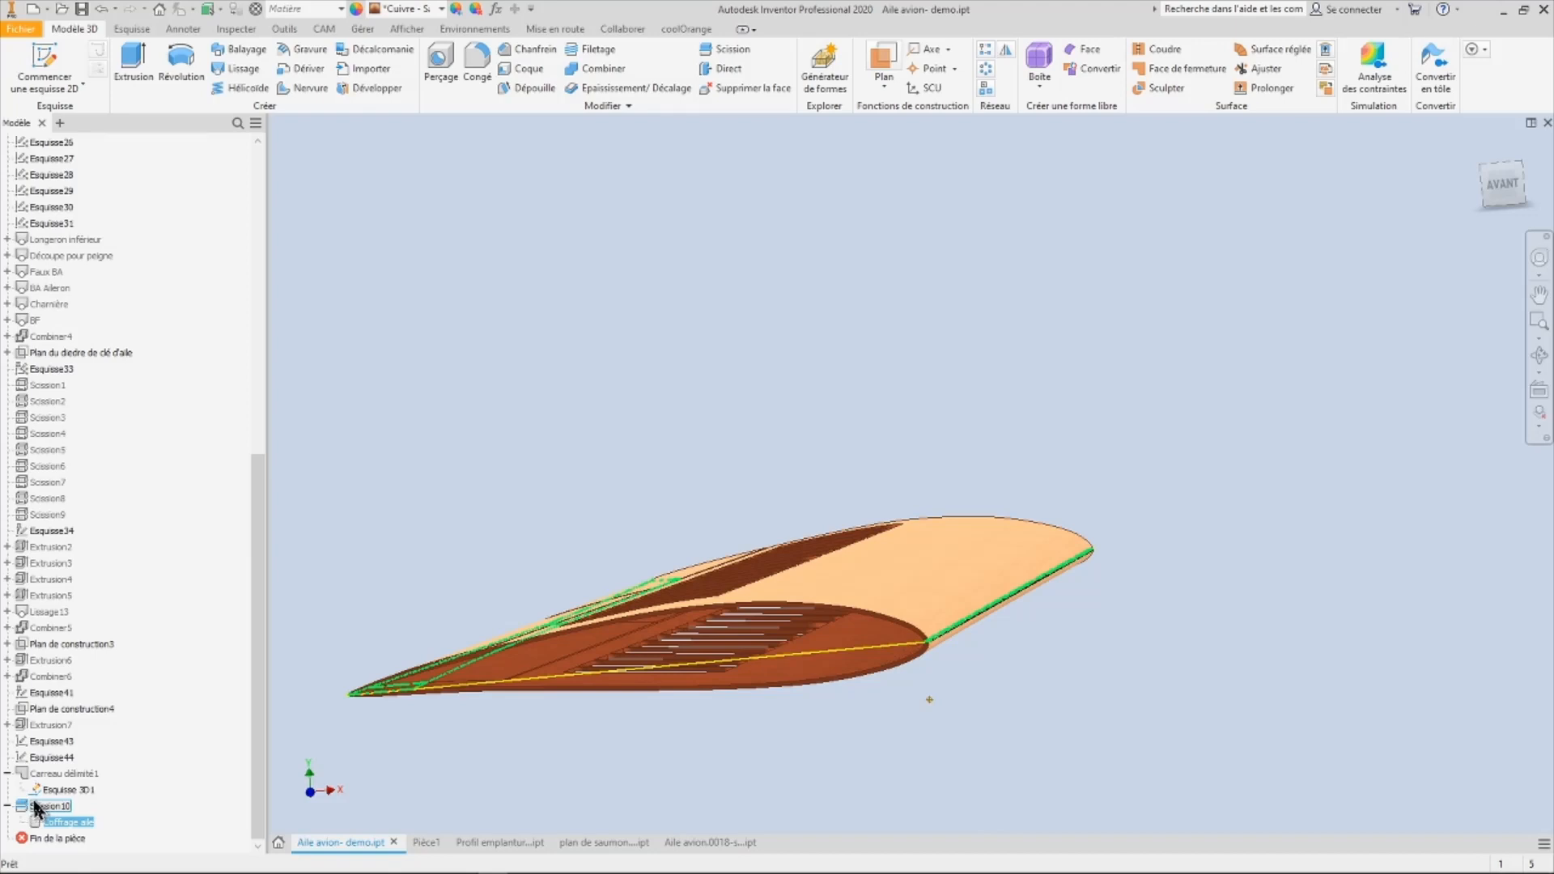
left_click(727, 52)
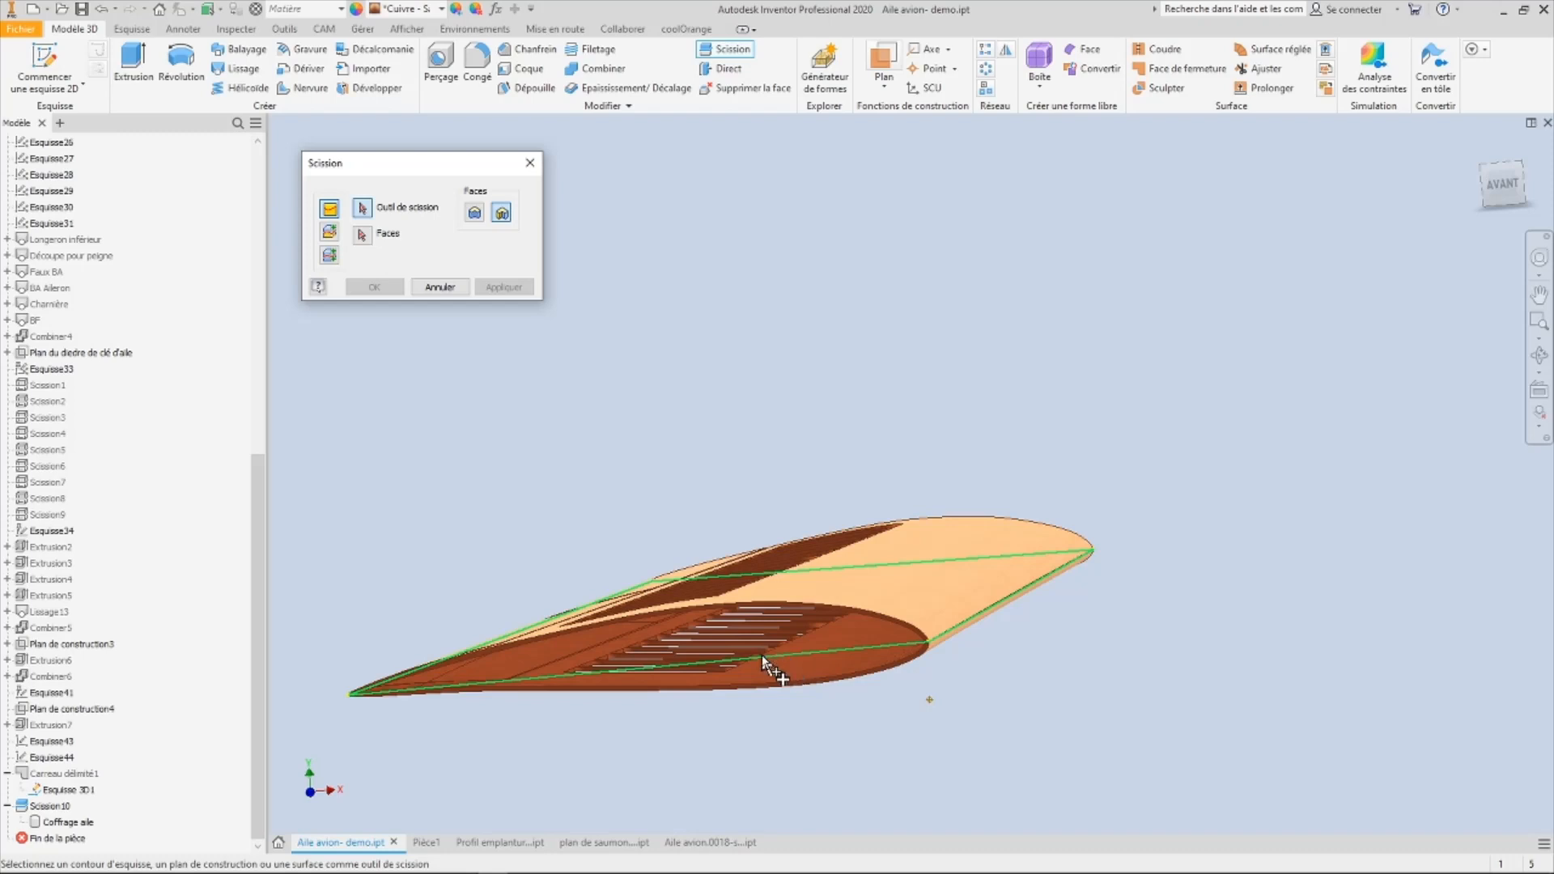
mouse_move(790, 687)
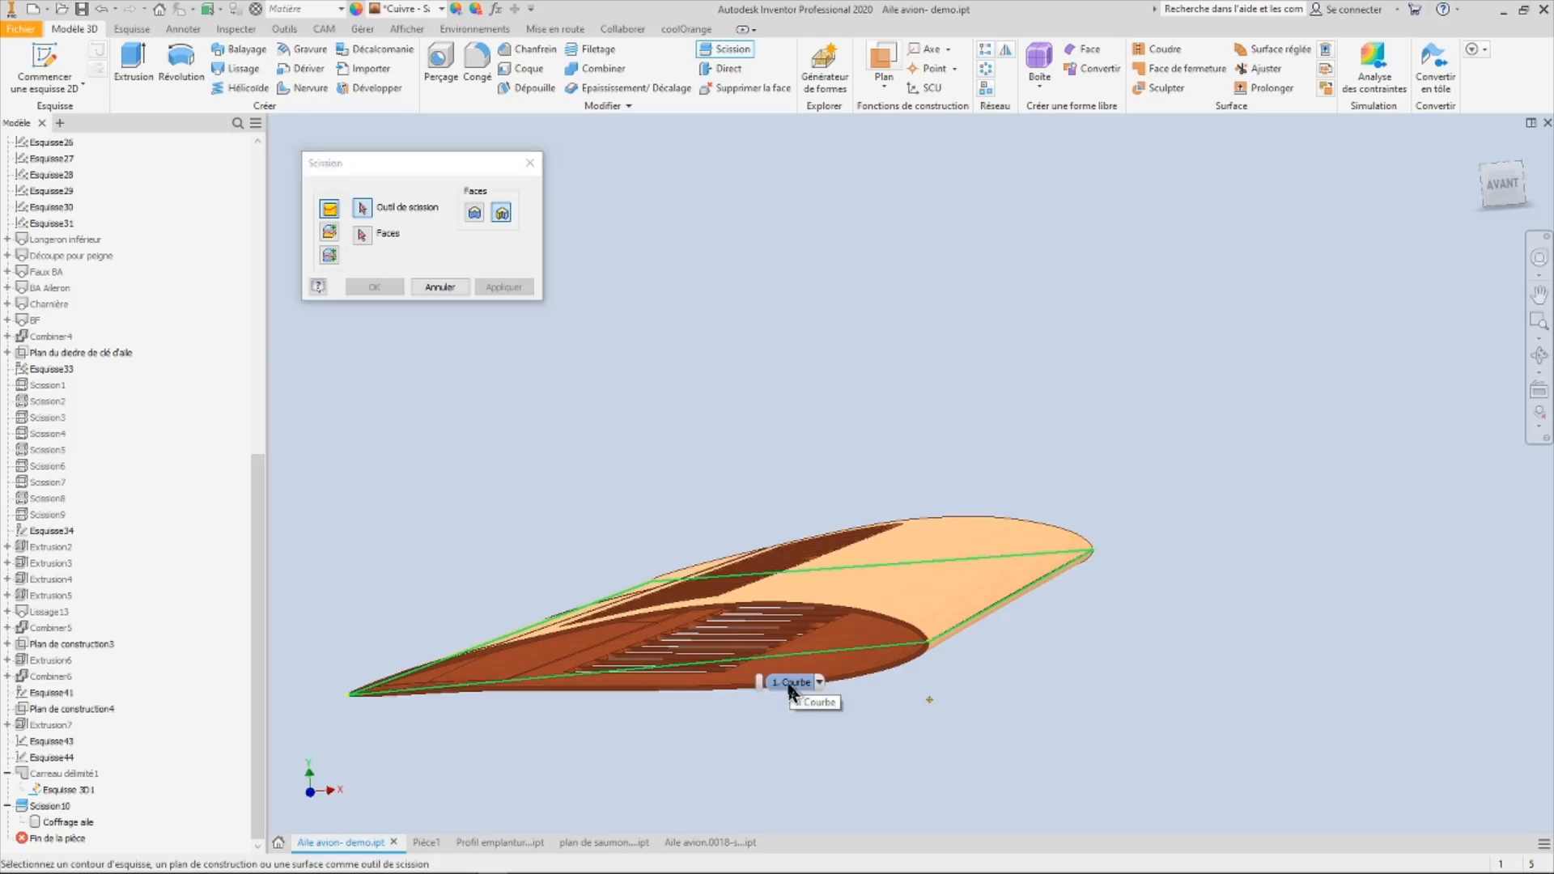
left_click(790, 685)
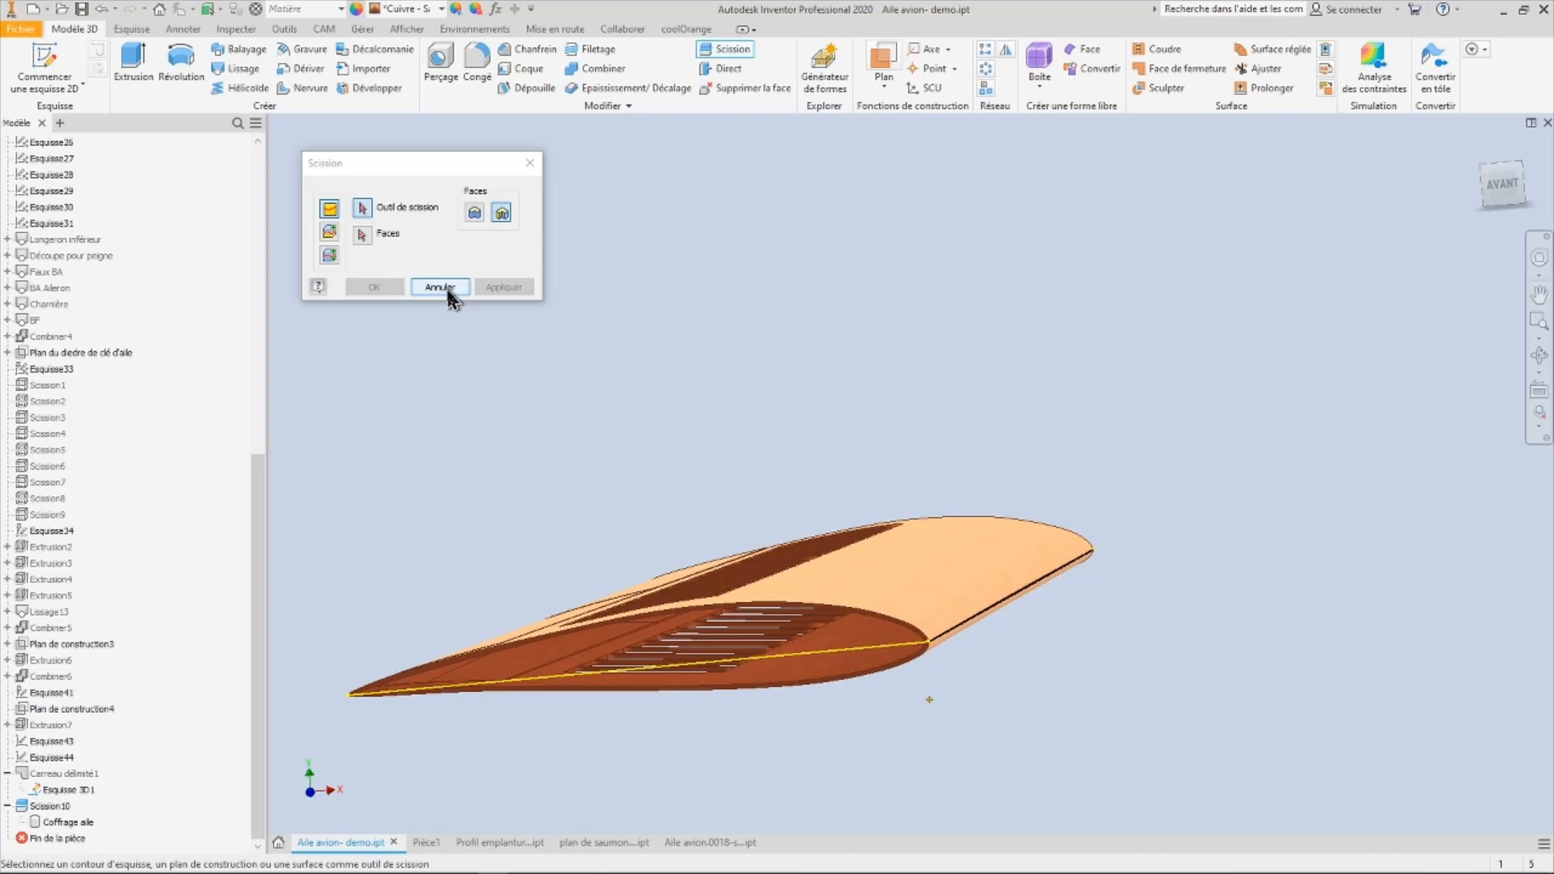
left_click(440, 288)
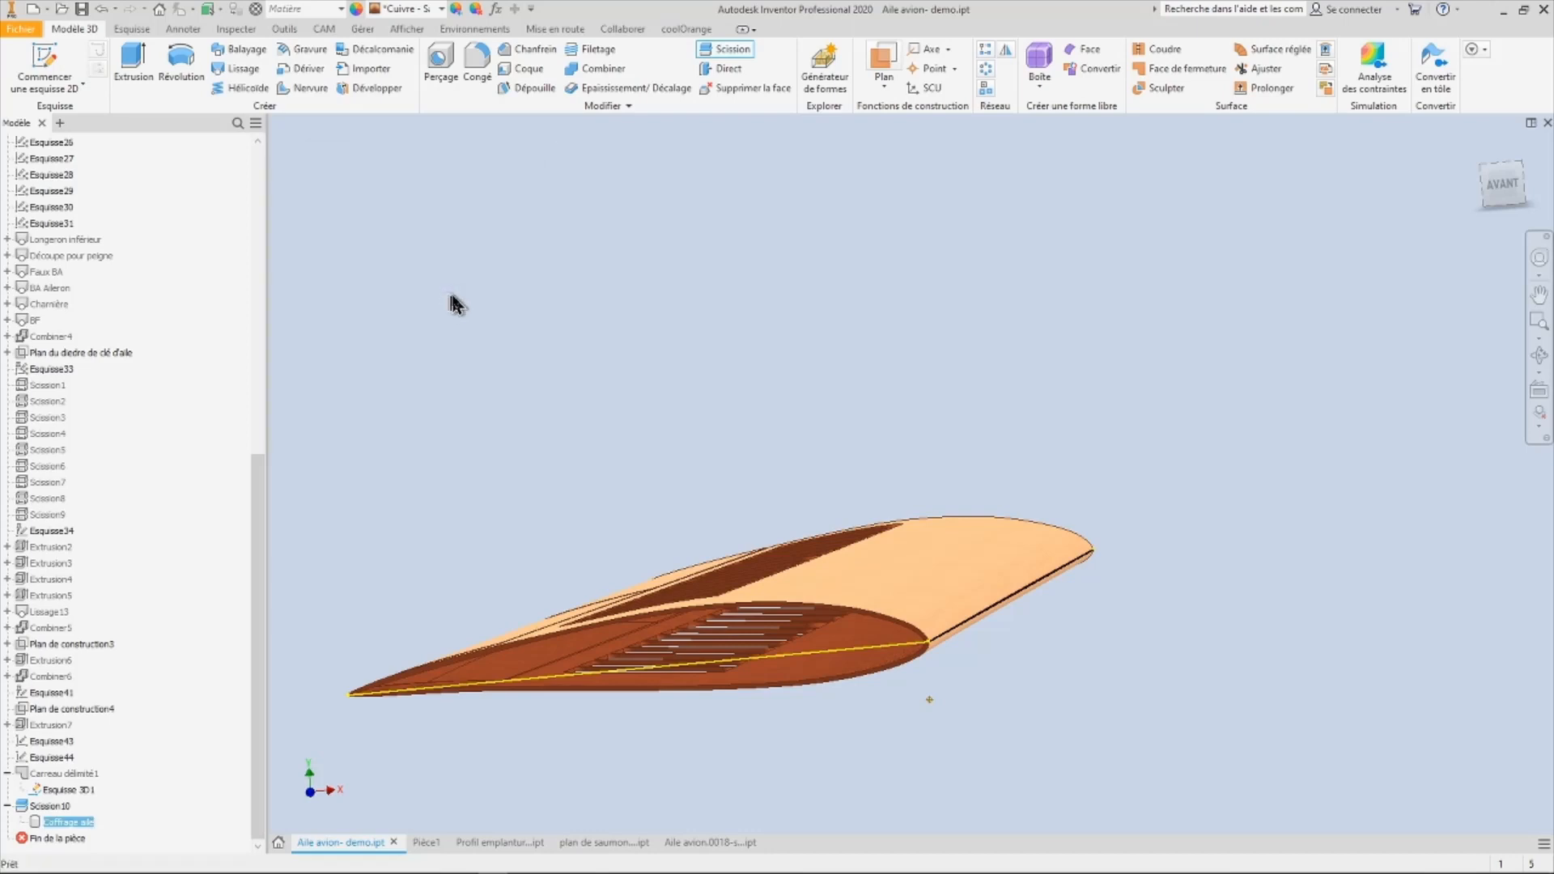
- Show all bodies from Ensemble des nervures through Nervure oblique inside the skins, and view the complete wing from above
middle_click_drag(786, 645, 647, 660, "shift")
scroll(121, 486, "up", 12)
left_click(52, 354)
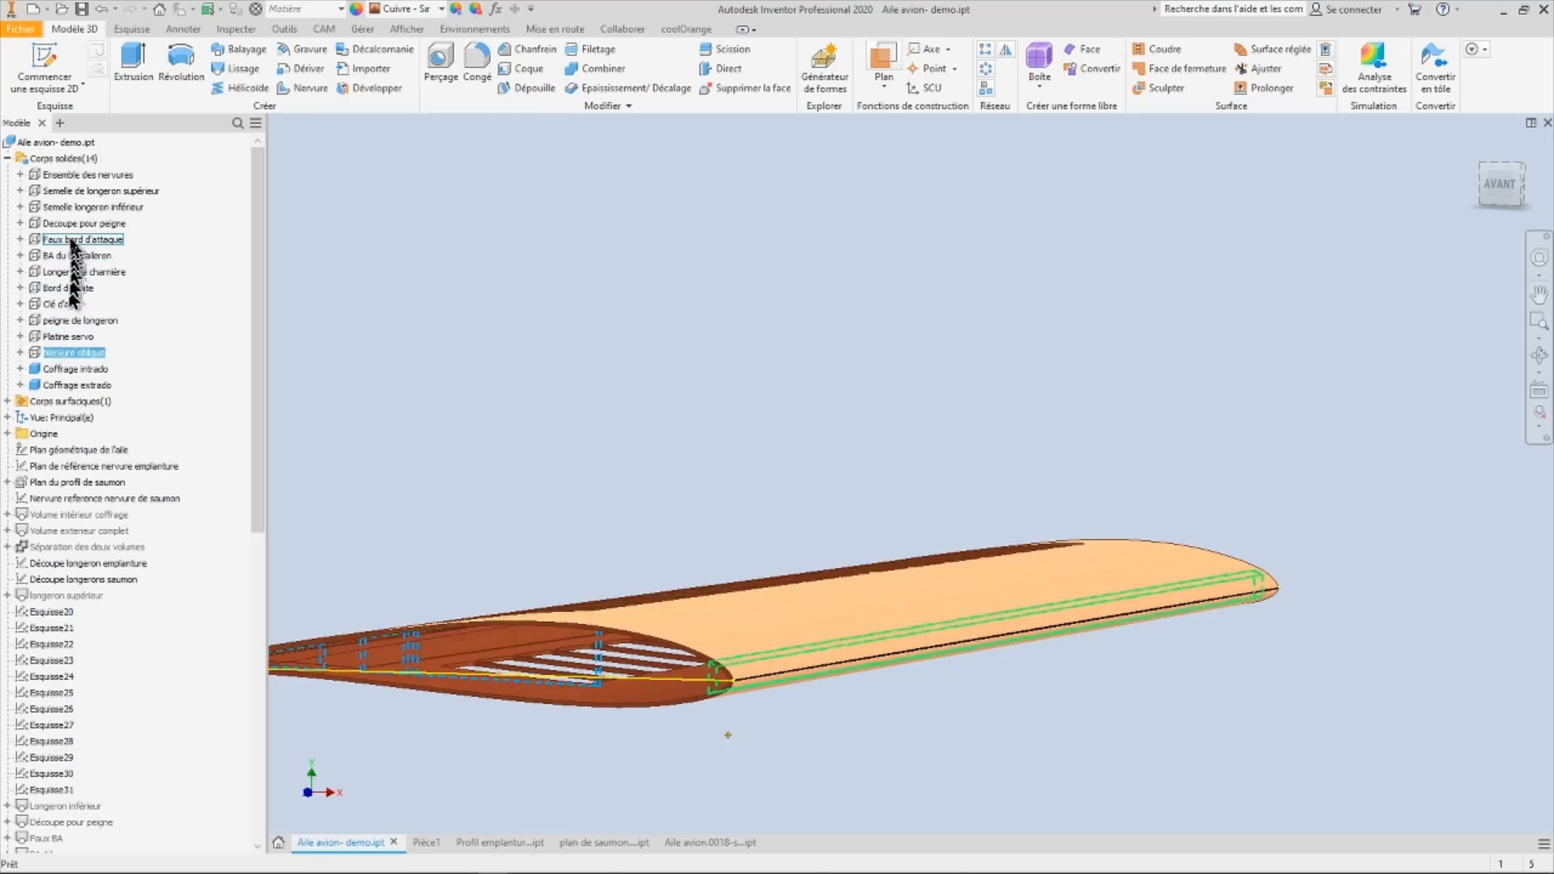
left_click(71, 177, "shift")
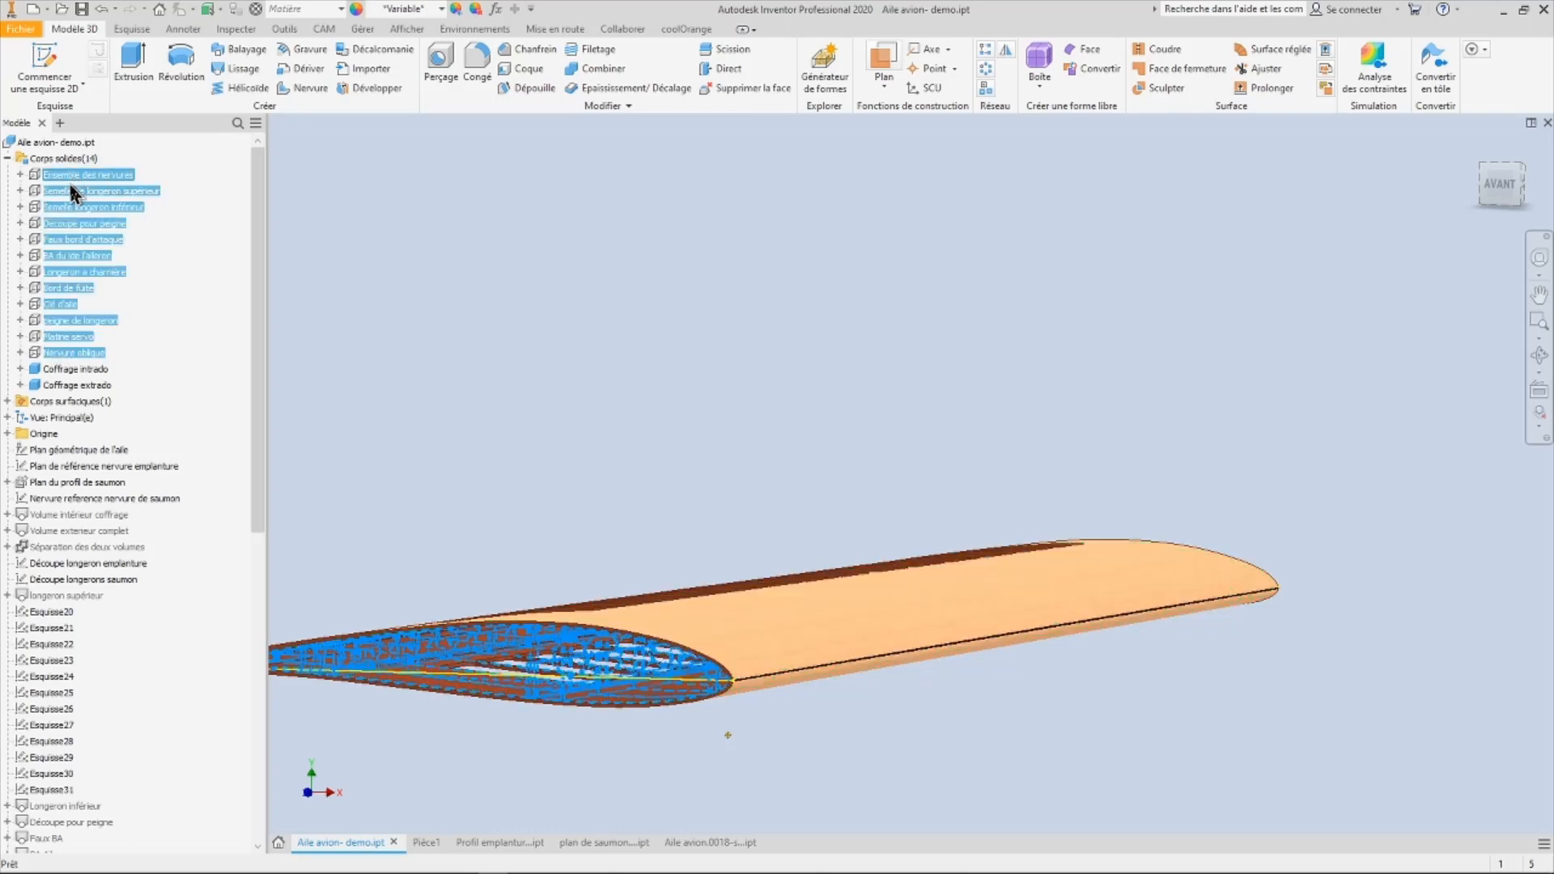
right_click(75, 200)
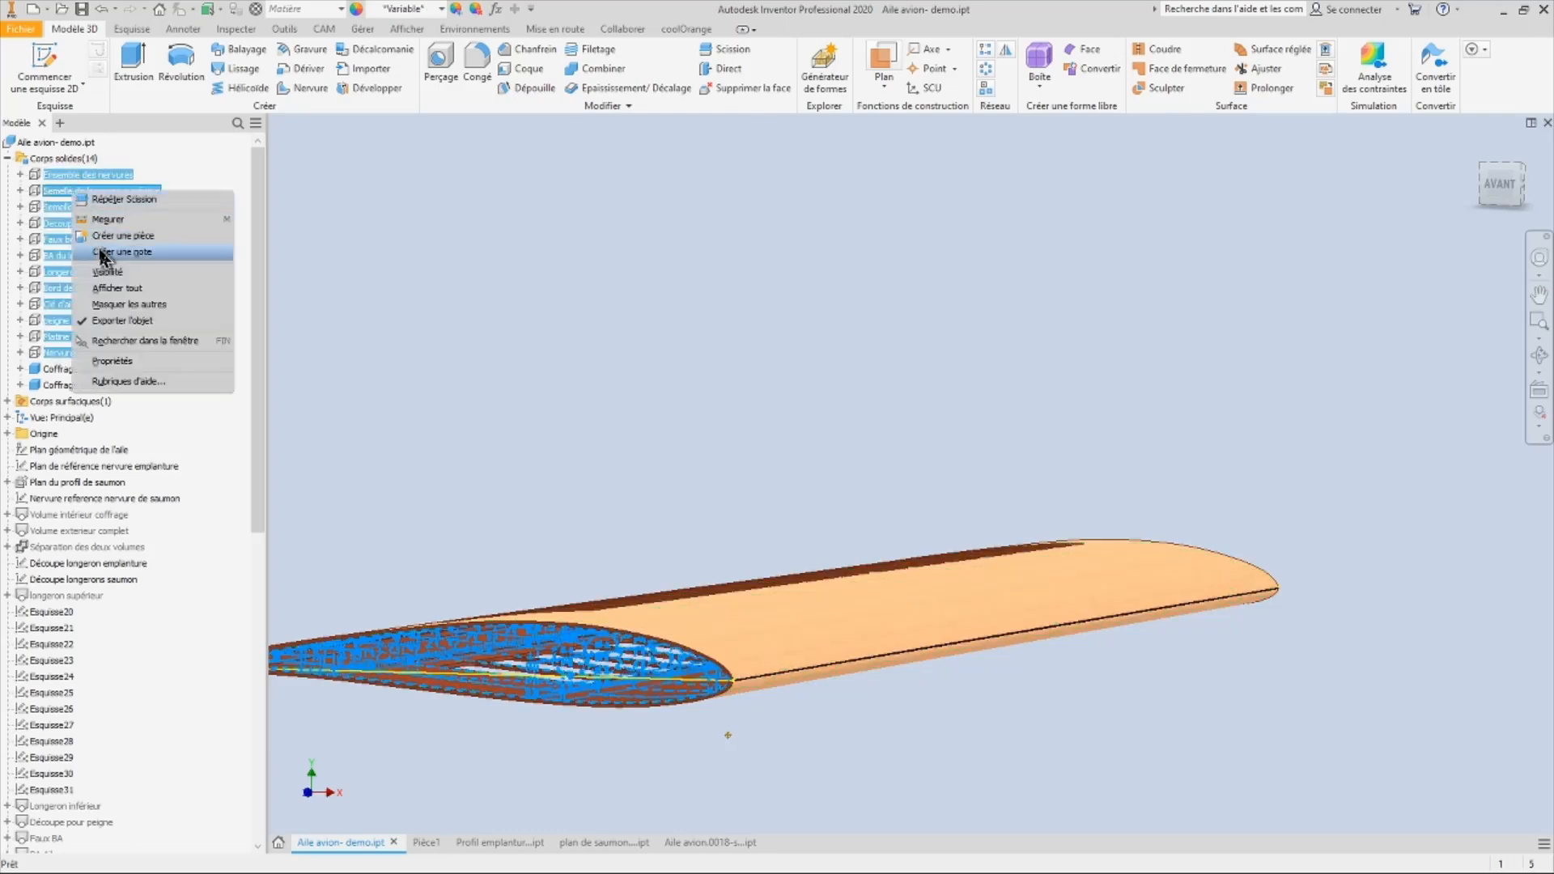
left_click(113, 279)
middle_click_drag(524, 429, 451, 298, "shift")
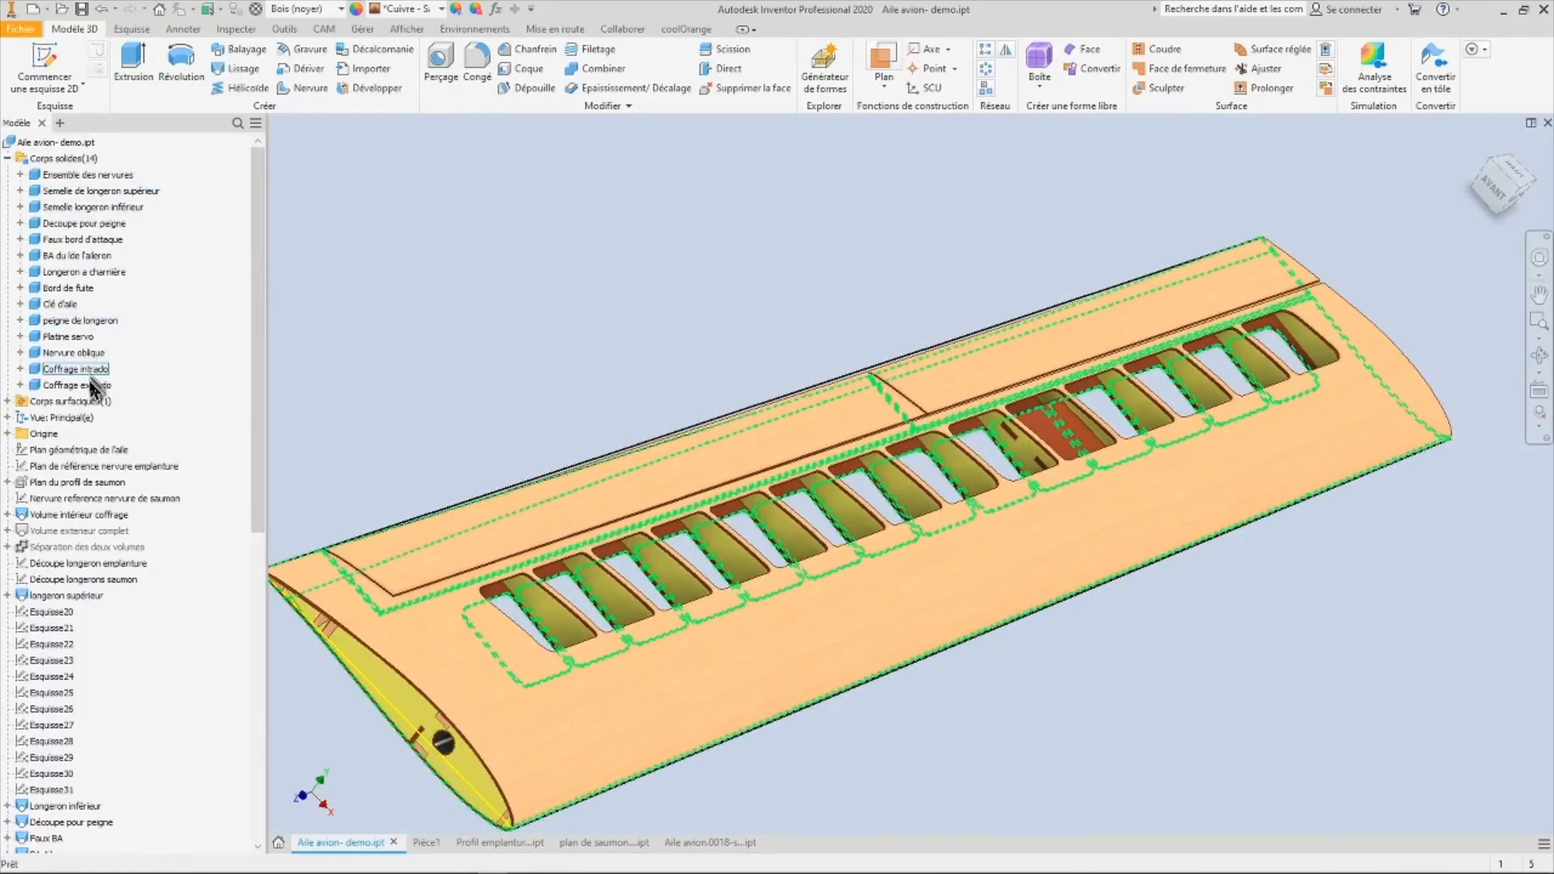
- Hide the Coffrage extrado body and examine the ribs, spars, wing joiner tube and oblique rib inside the wing
right_click(95, 385)
left_click(129, 477)
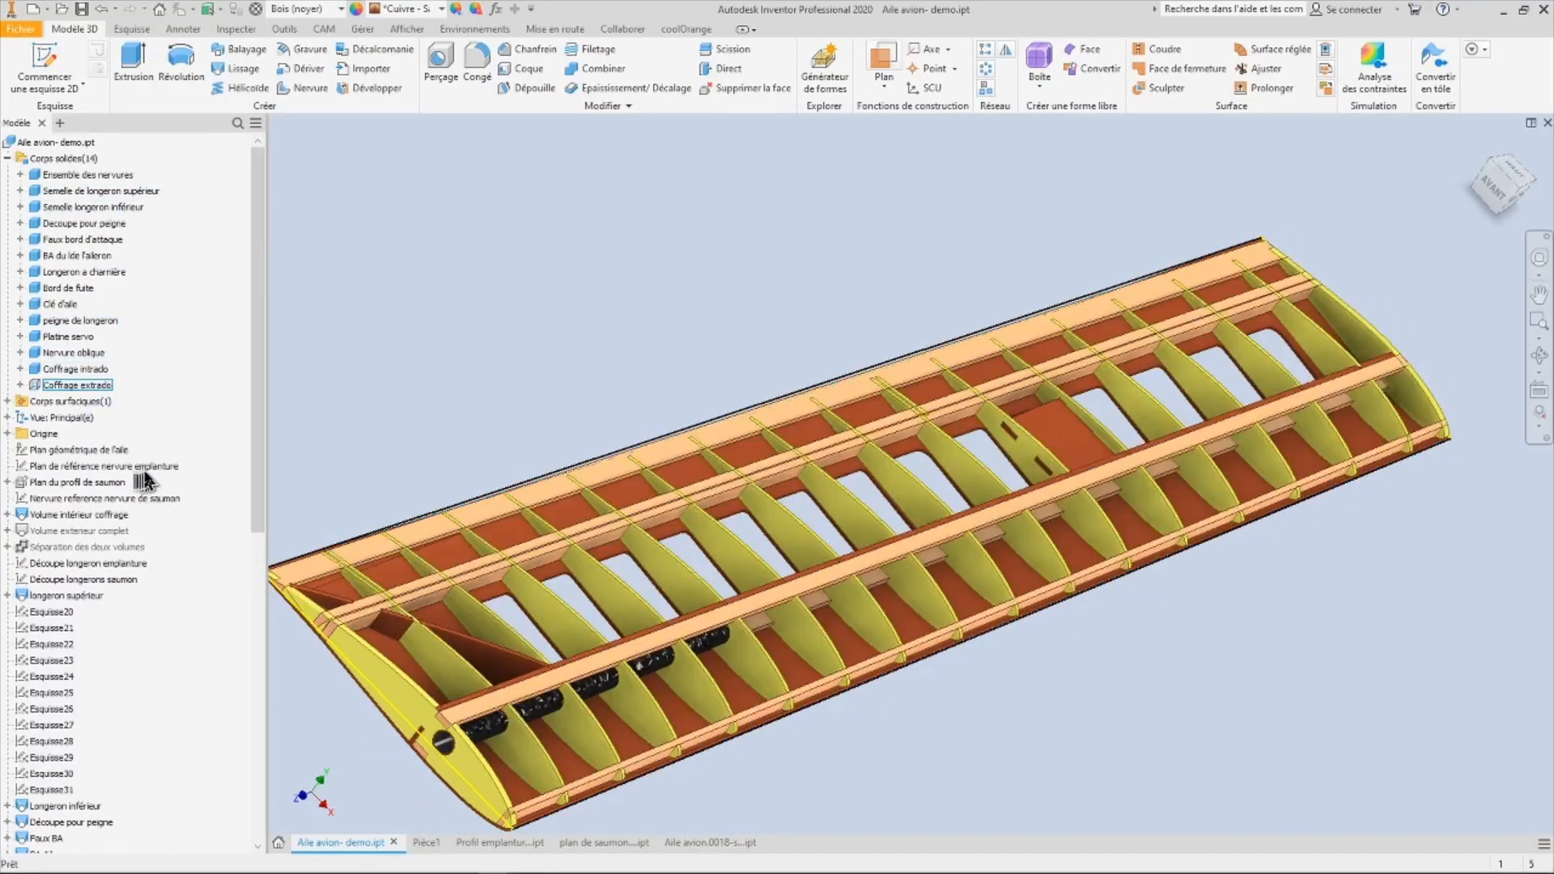
middle_click_drag(682, 665, 740, 456, "shift")
scroll(618, 627, "up", 1)
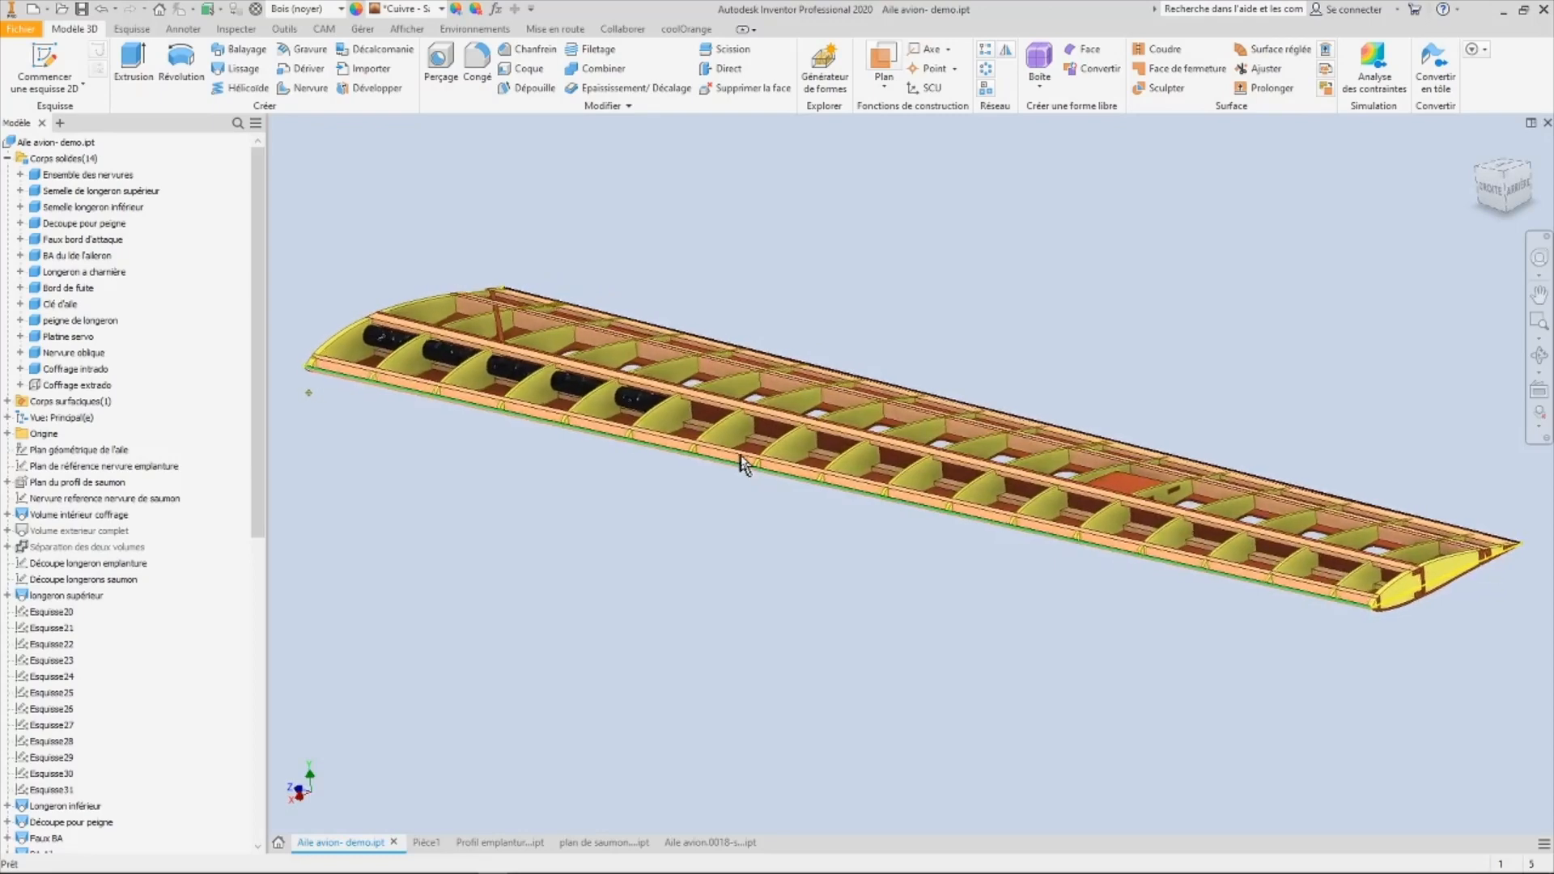
scroll(774, 531, "down", 5)
middle_click_drag(773, 523, 758, 511, "shift")
scroll(761, 518, "up", 10)
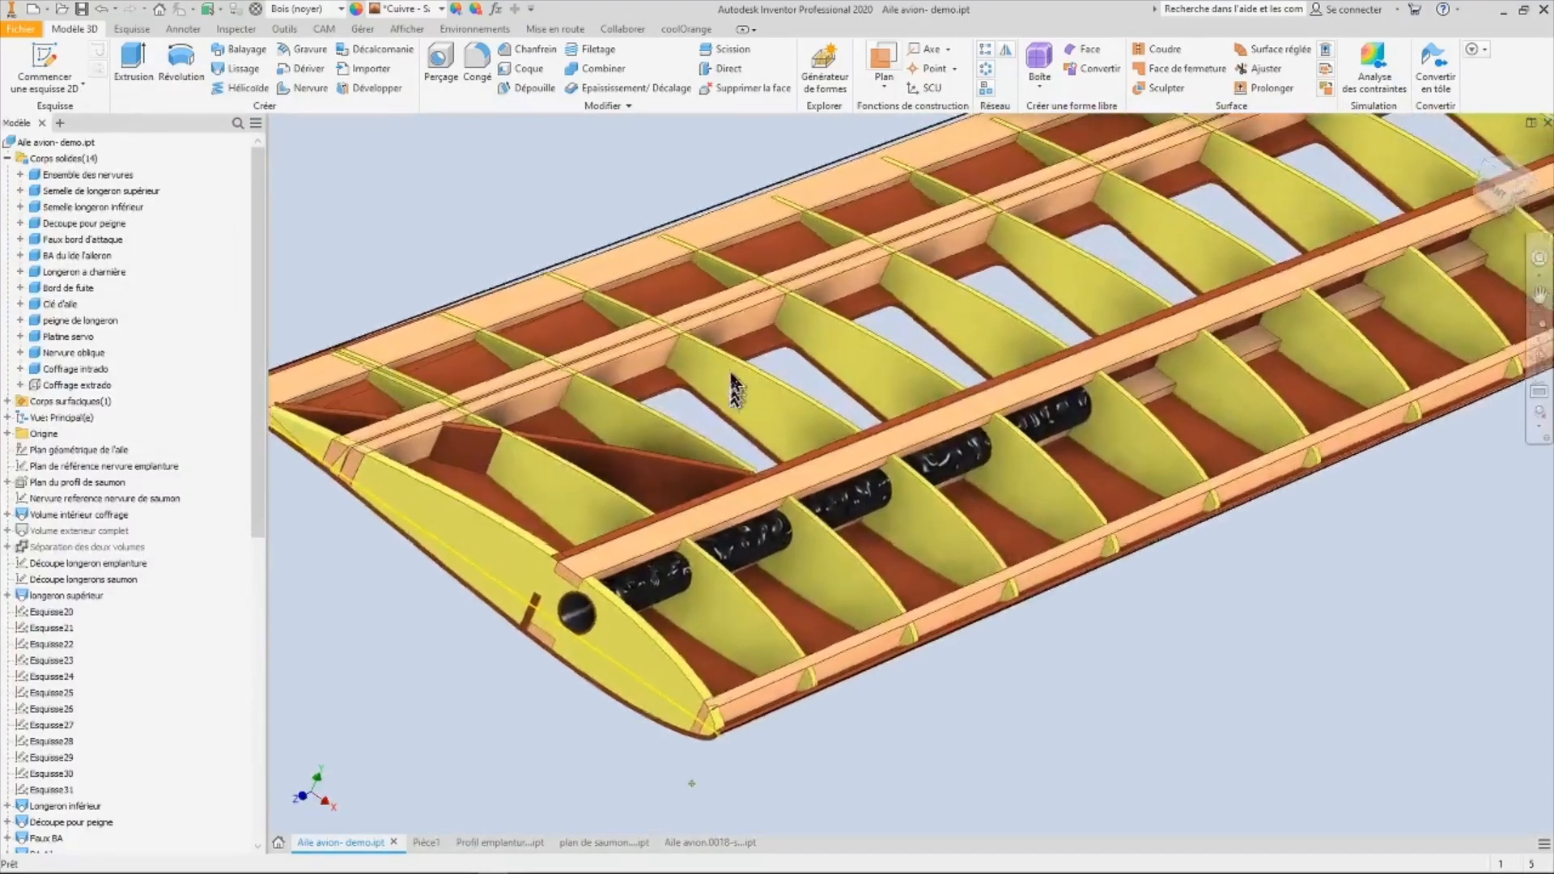
scroll(753, 392, "up", 2)
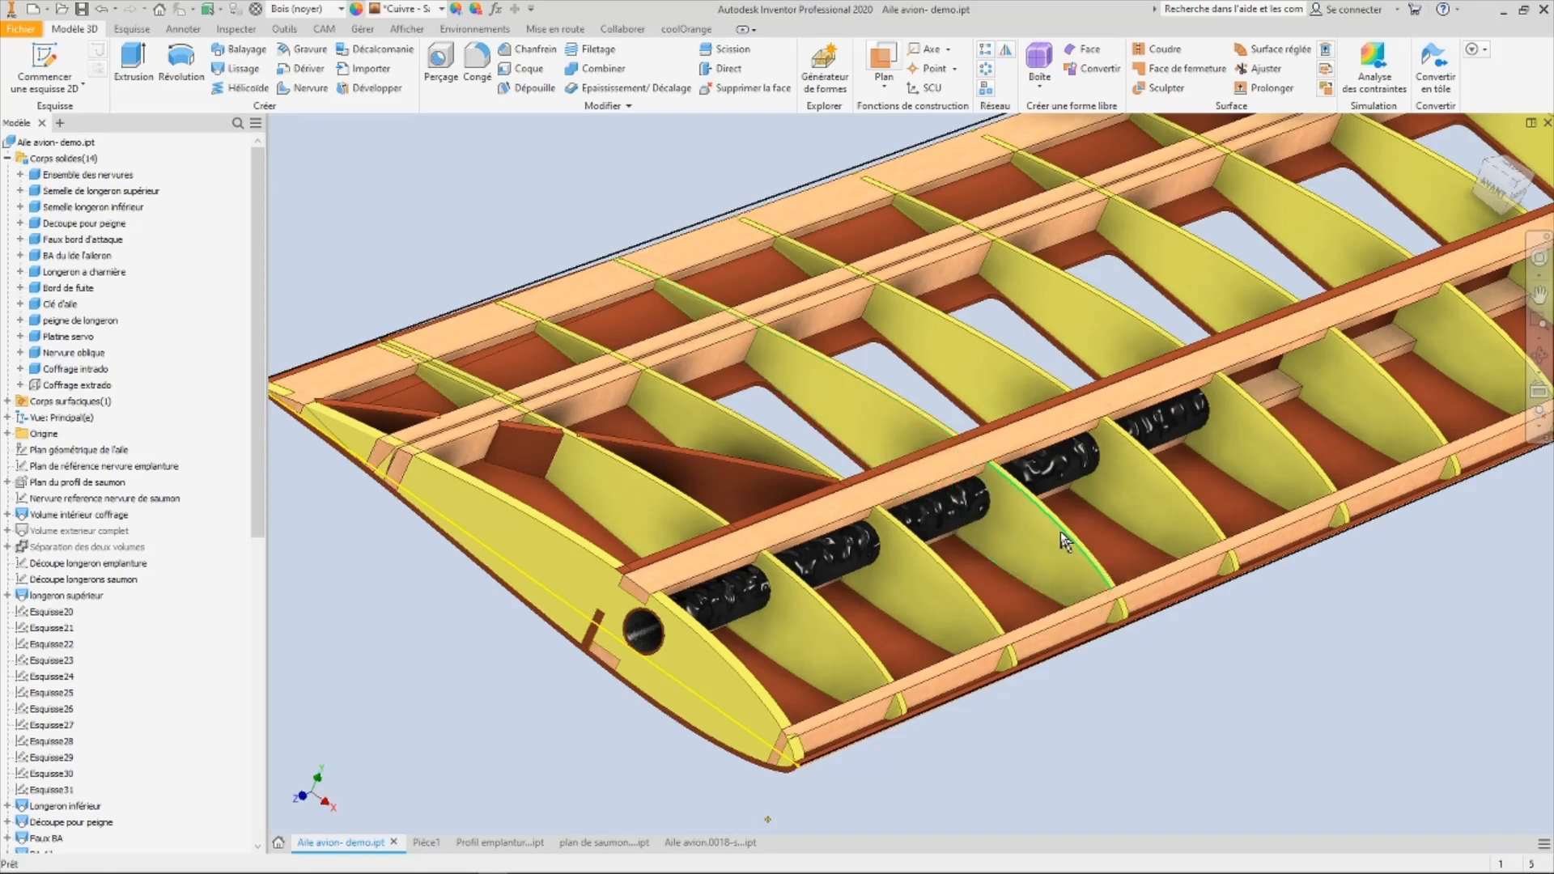
mouse_move(1089, 567)
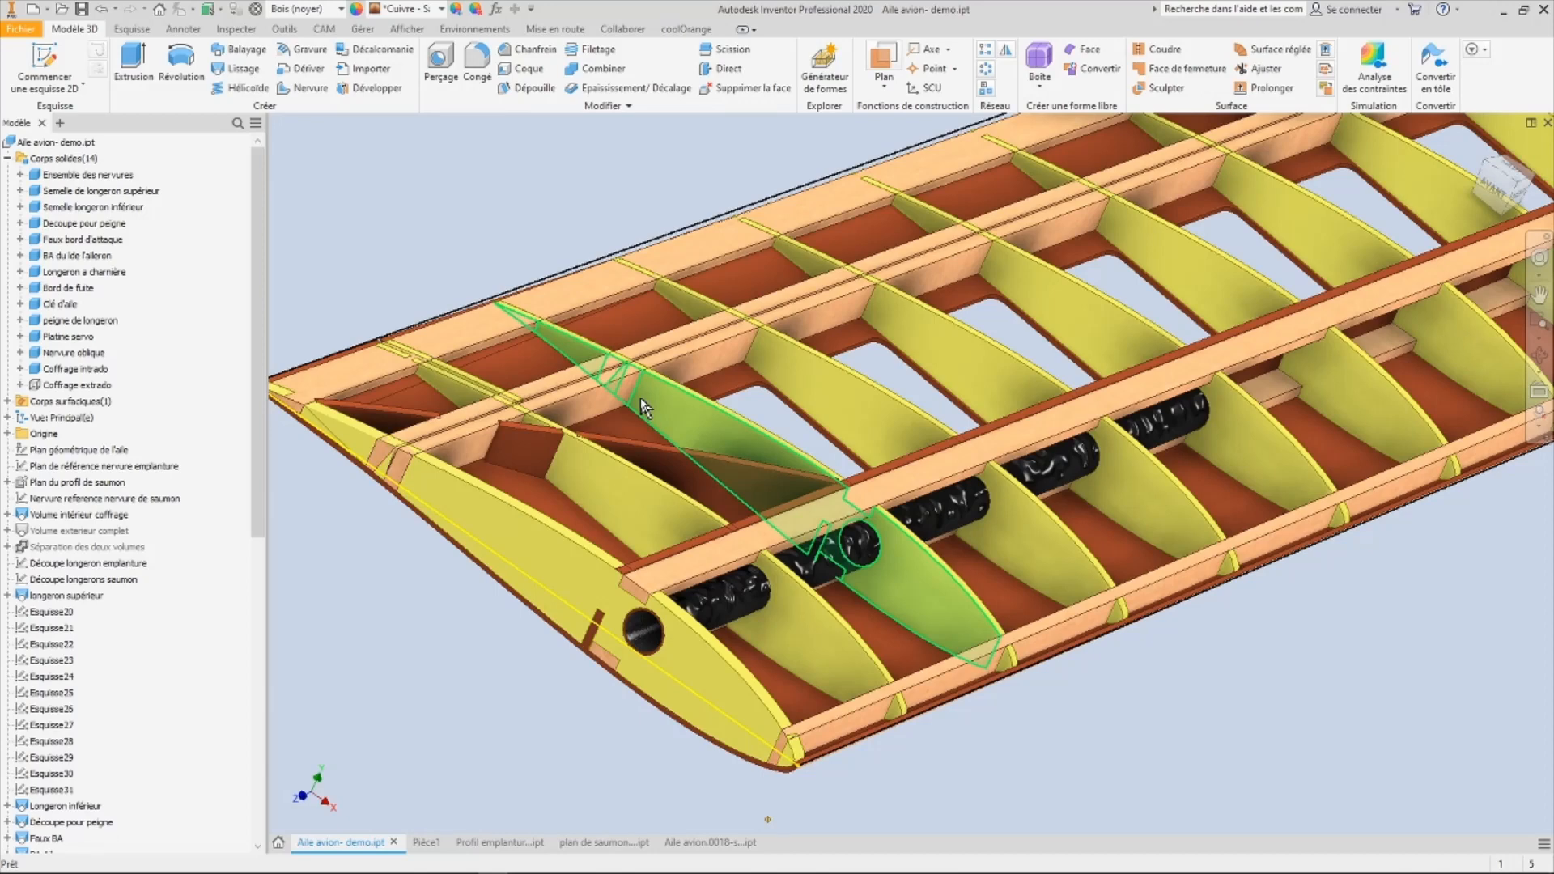
mouse_move(669, 433)
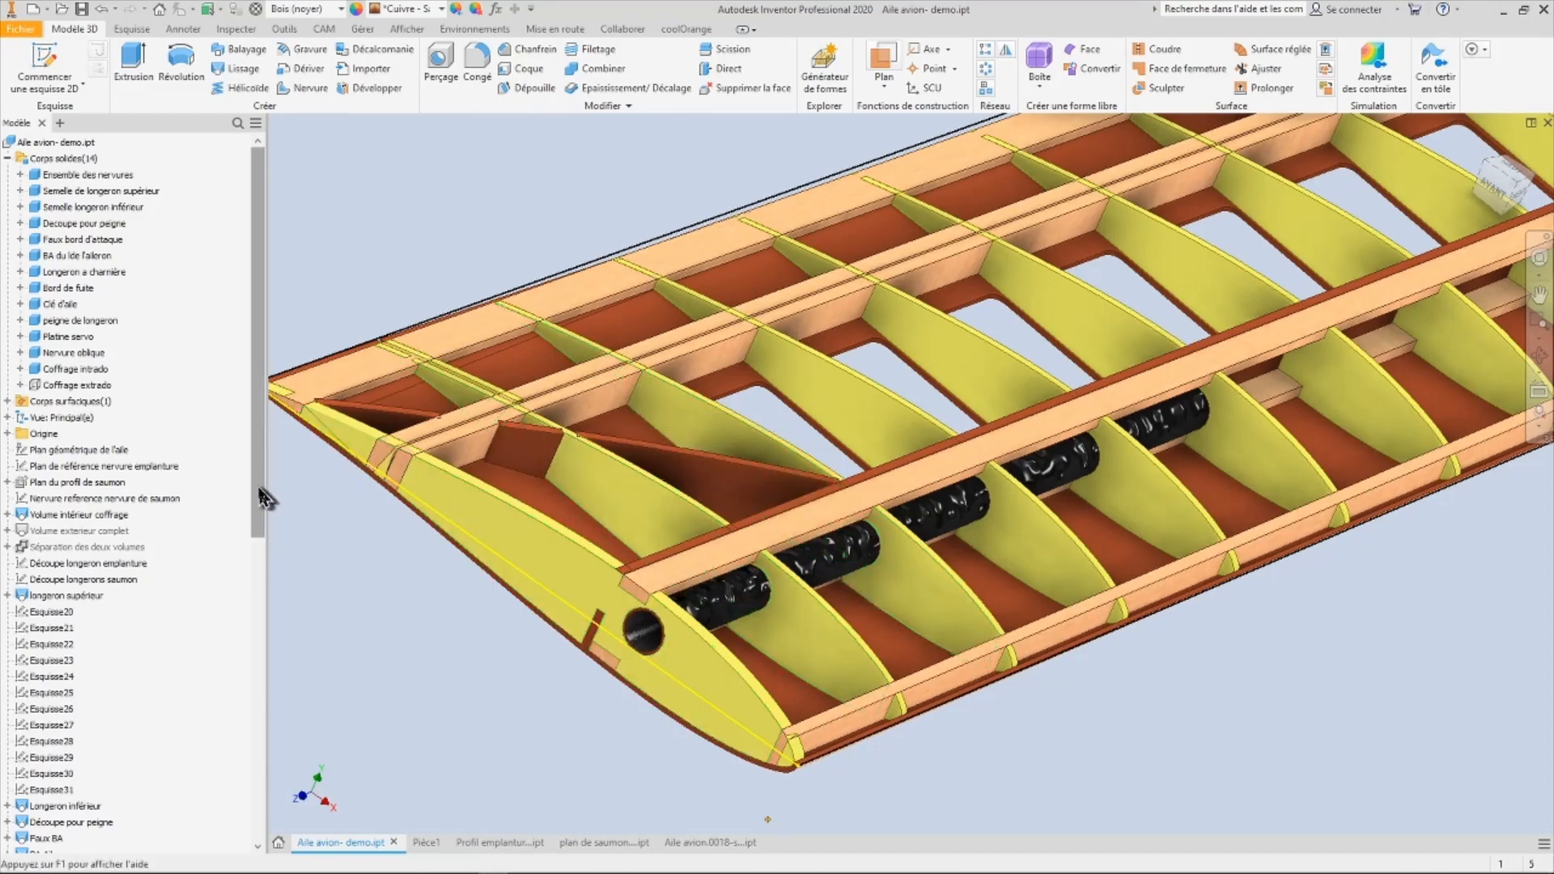
- Review the cut-edge projection option in Esquisse42, and compare the projected profile with the ribs and spars near the root
left_click_drag(261, 497, 243, 858)
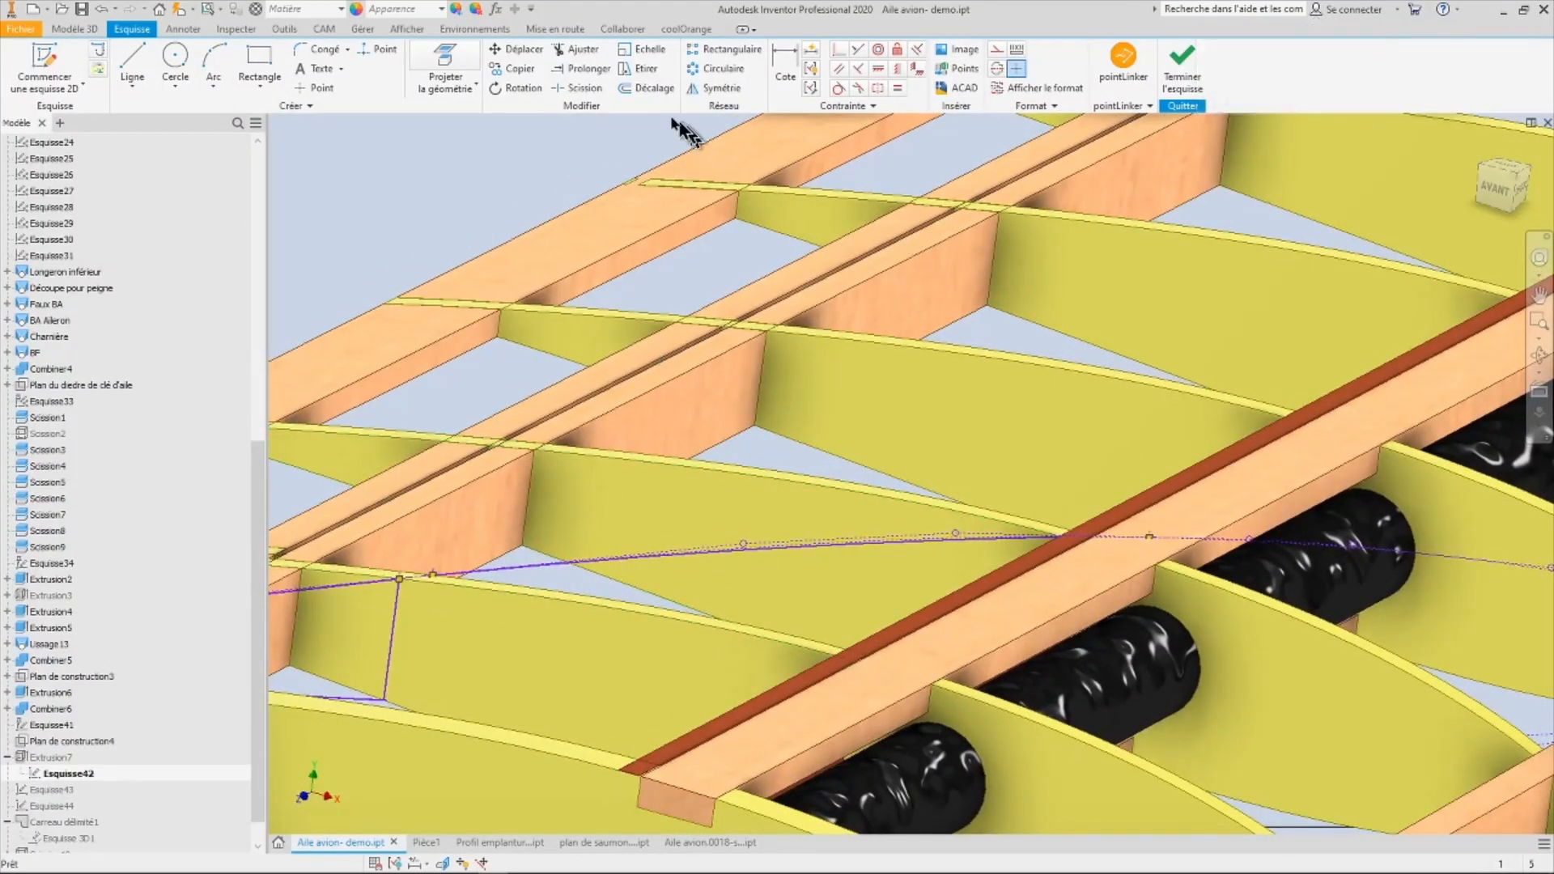
left_click(461, 87)
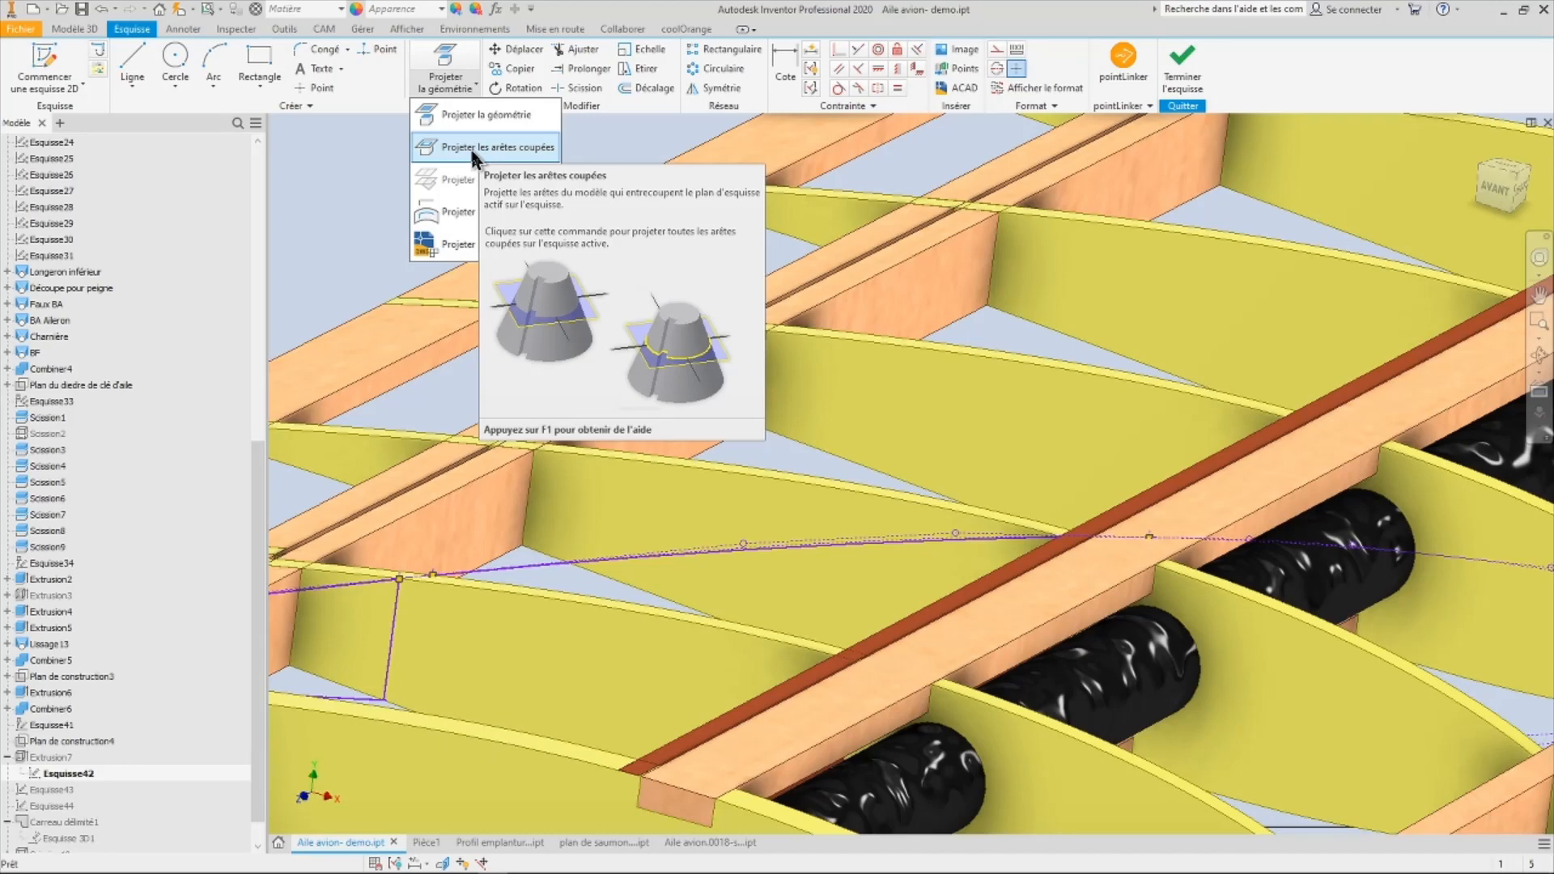
scroll(672, 356, "down", 5)
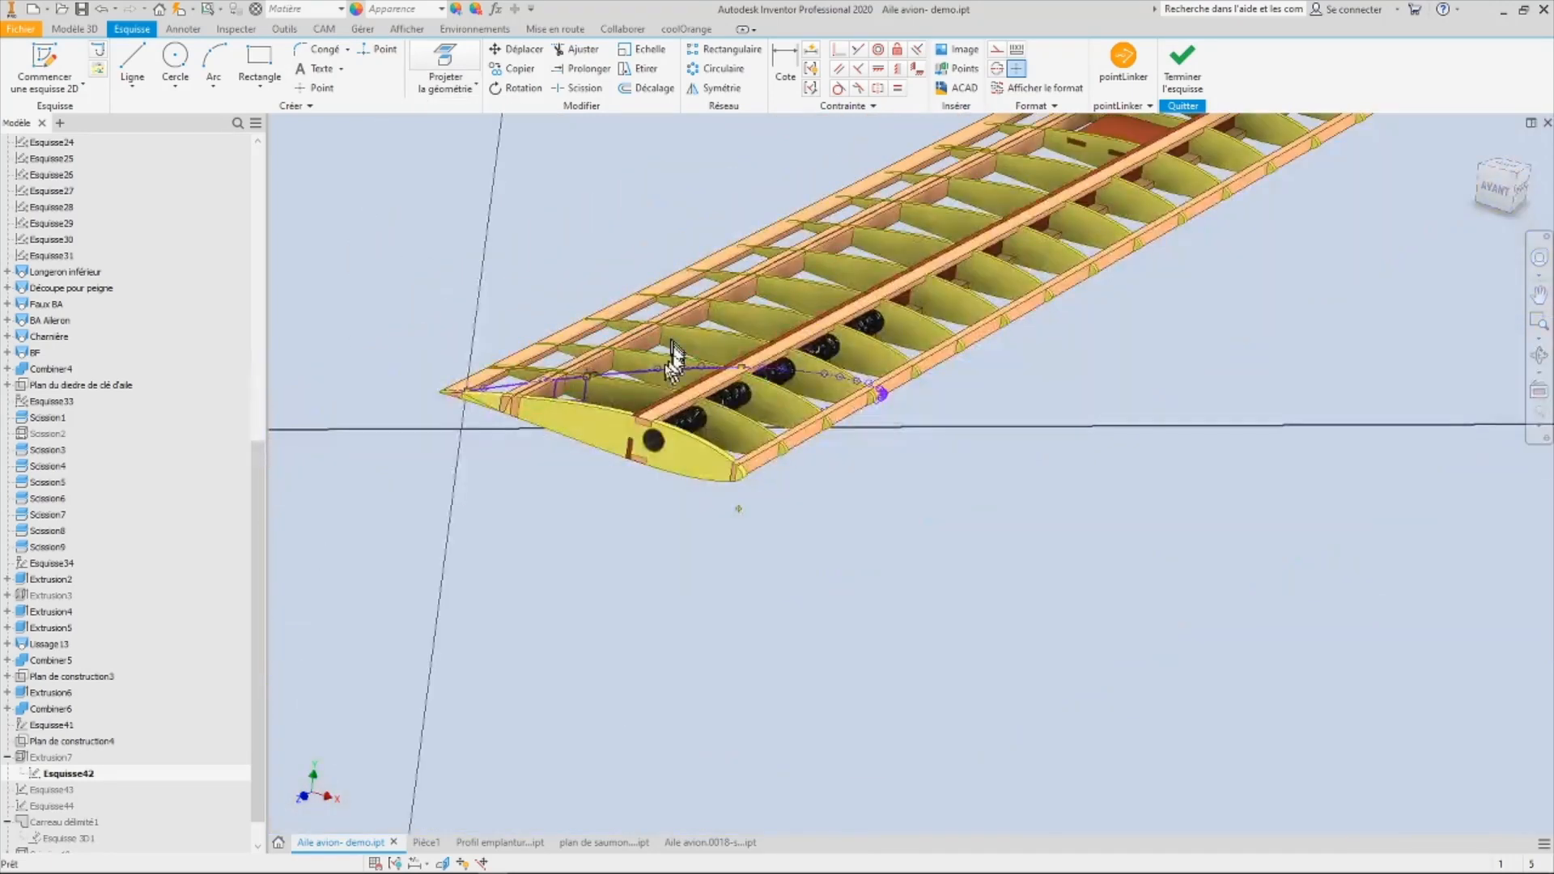
scroll(672, 356, "up", 5)
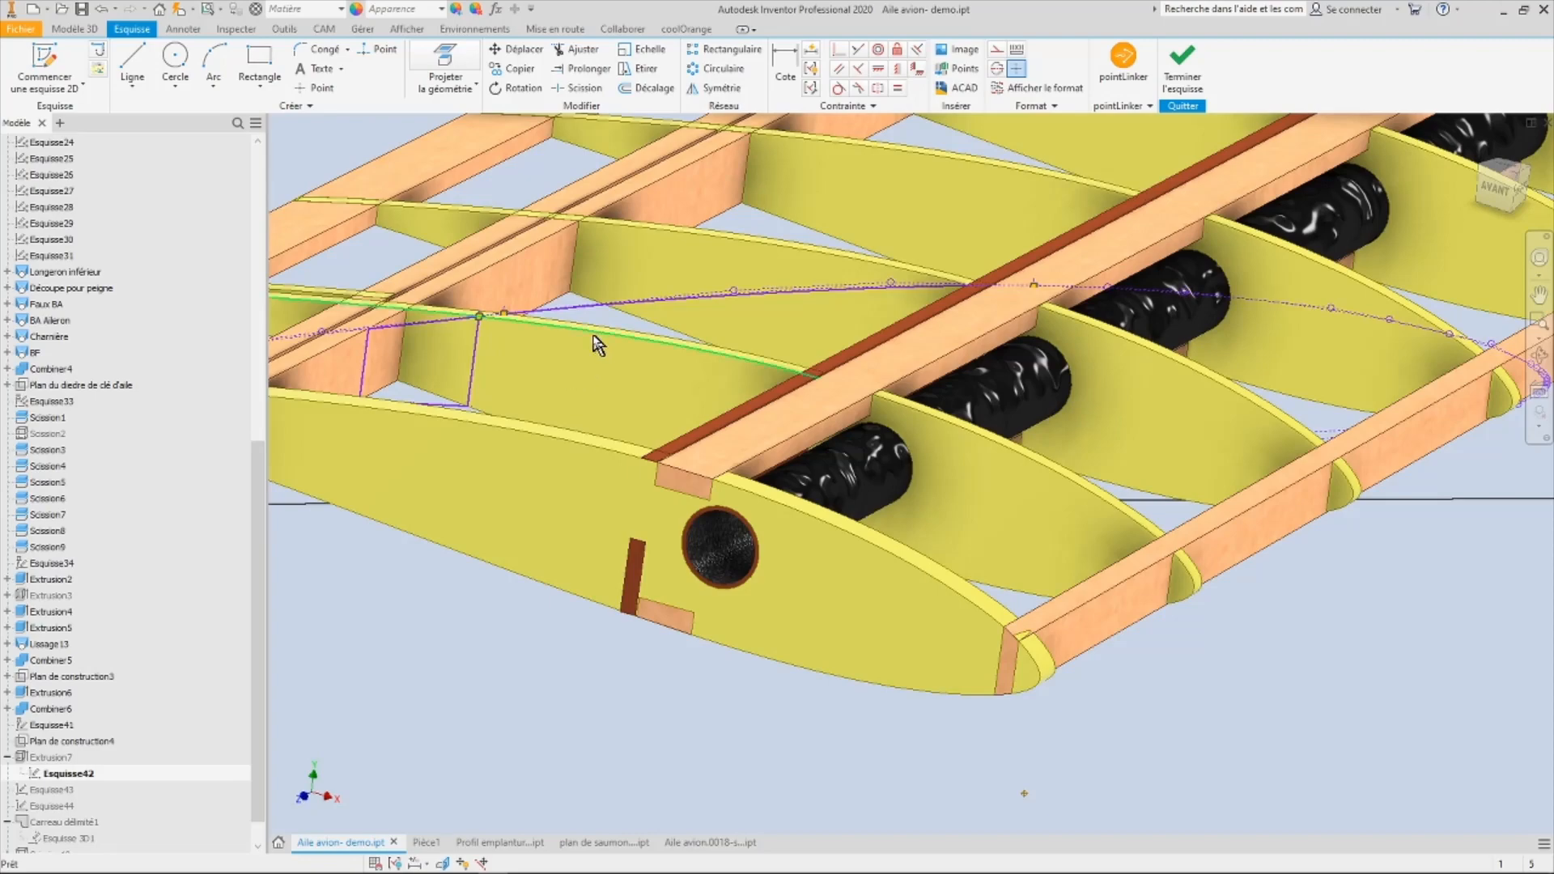
mouse_move(595, 338)
middle_mouse_down("shift")
mouse_move(741, 303)
mouse_move(740, 331)
middle_mouse_up("shift")
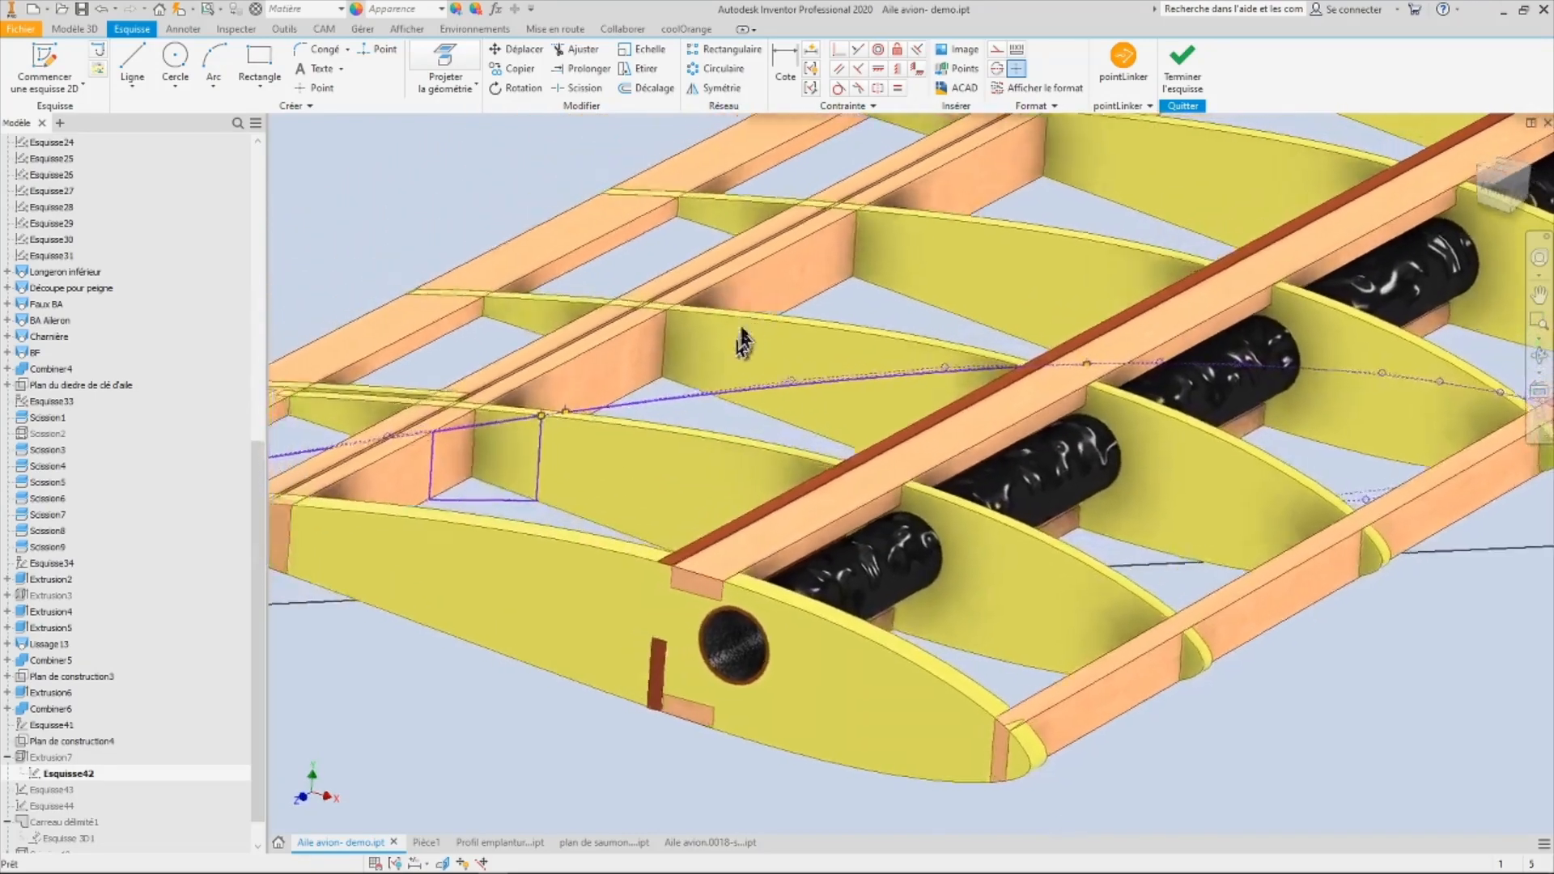
left_click_drag(741, 328, 741, 338, "shift")
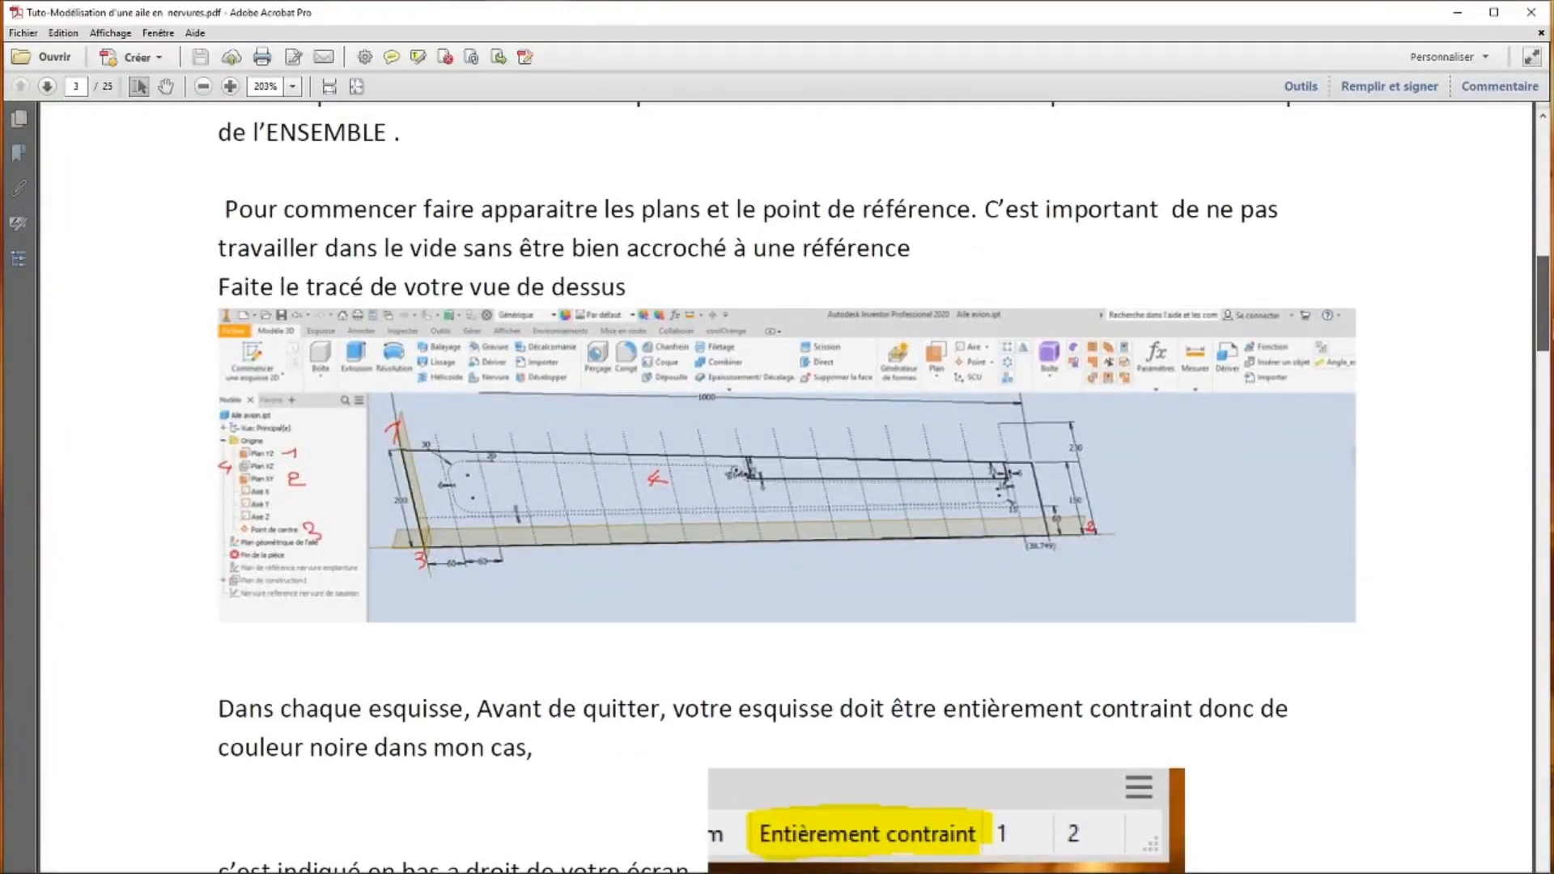
- Read the tutorial pages on the wing's top-view sketch, full constraint, the degrees-of-freedom display and starting the end profile sketches
left_click_drag(1548, 326, 1544, 324)
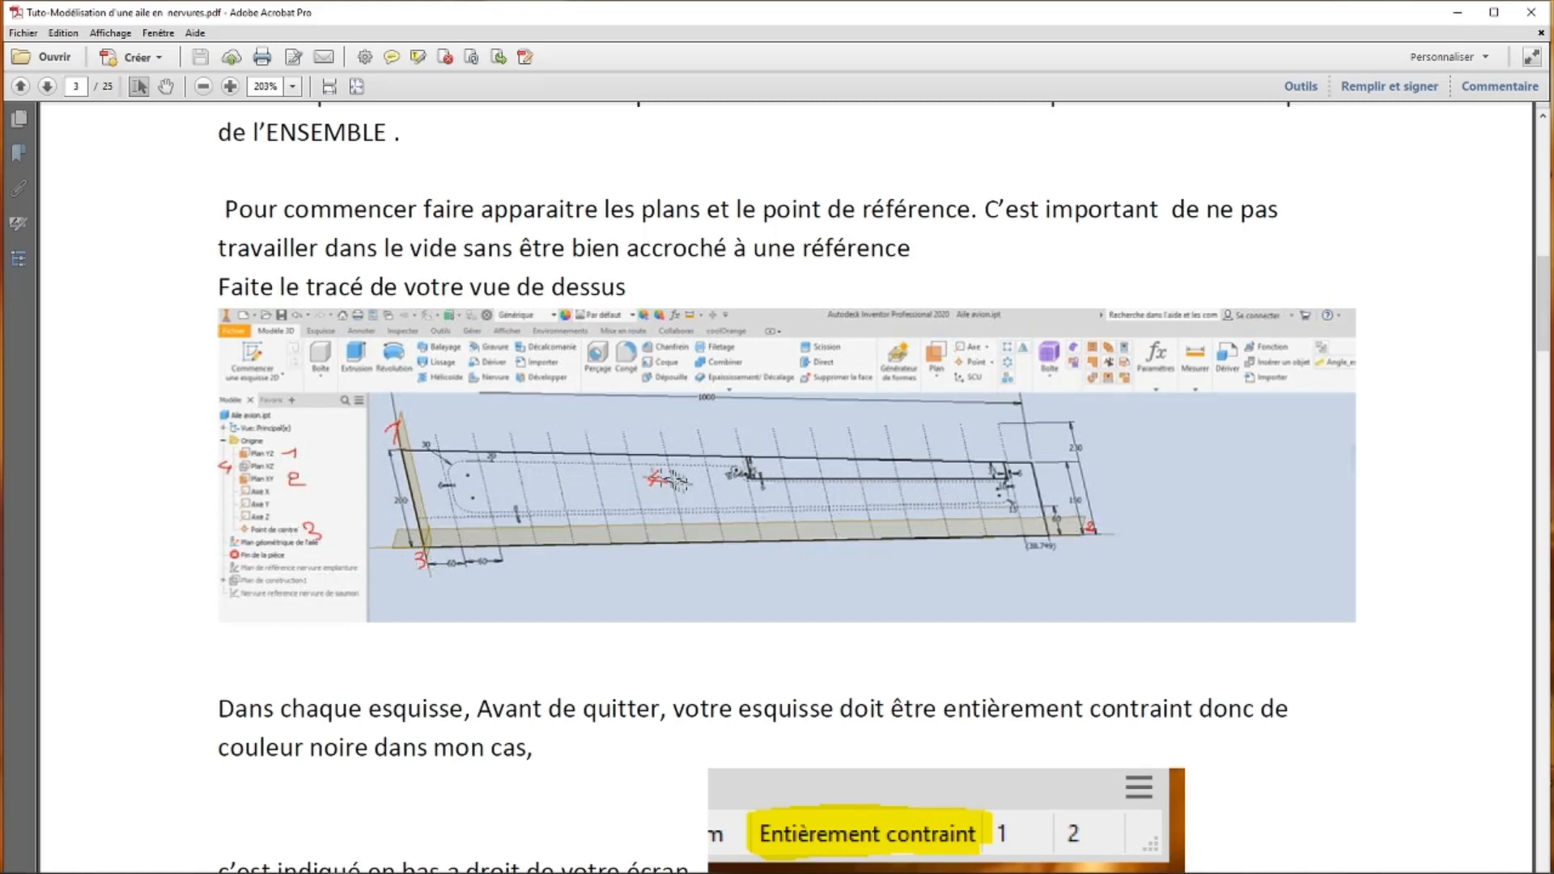
left_click_drag(1544, 301, 1546, 344)
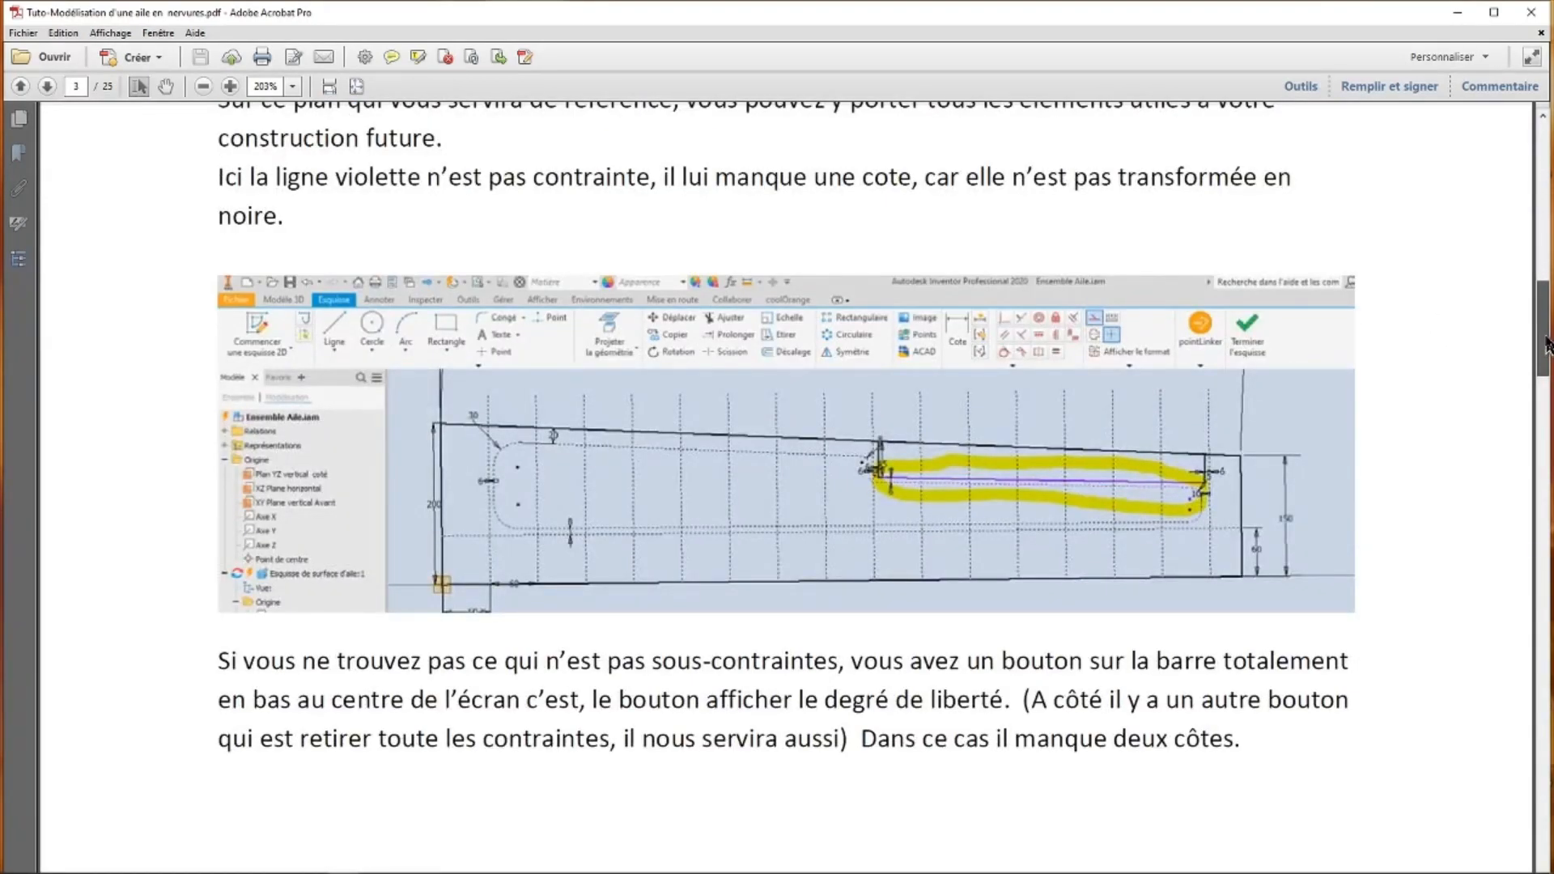
scroll(1524, 345, "down", 3)
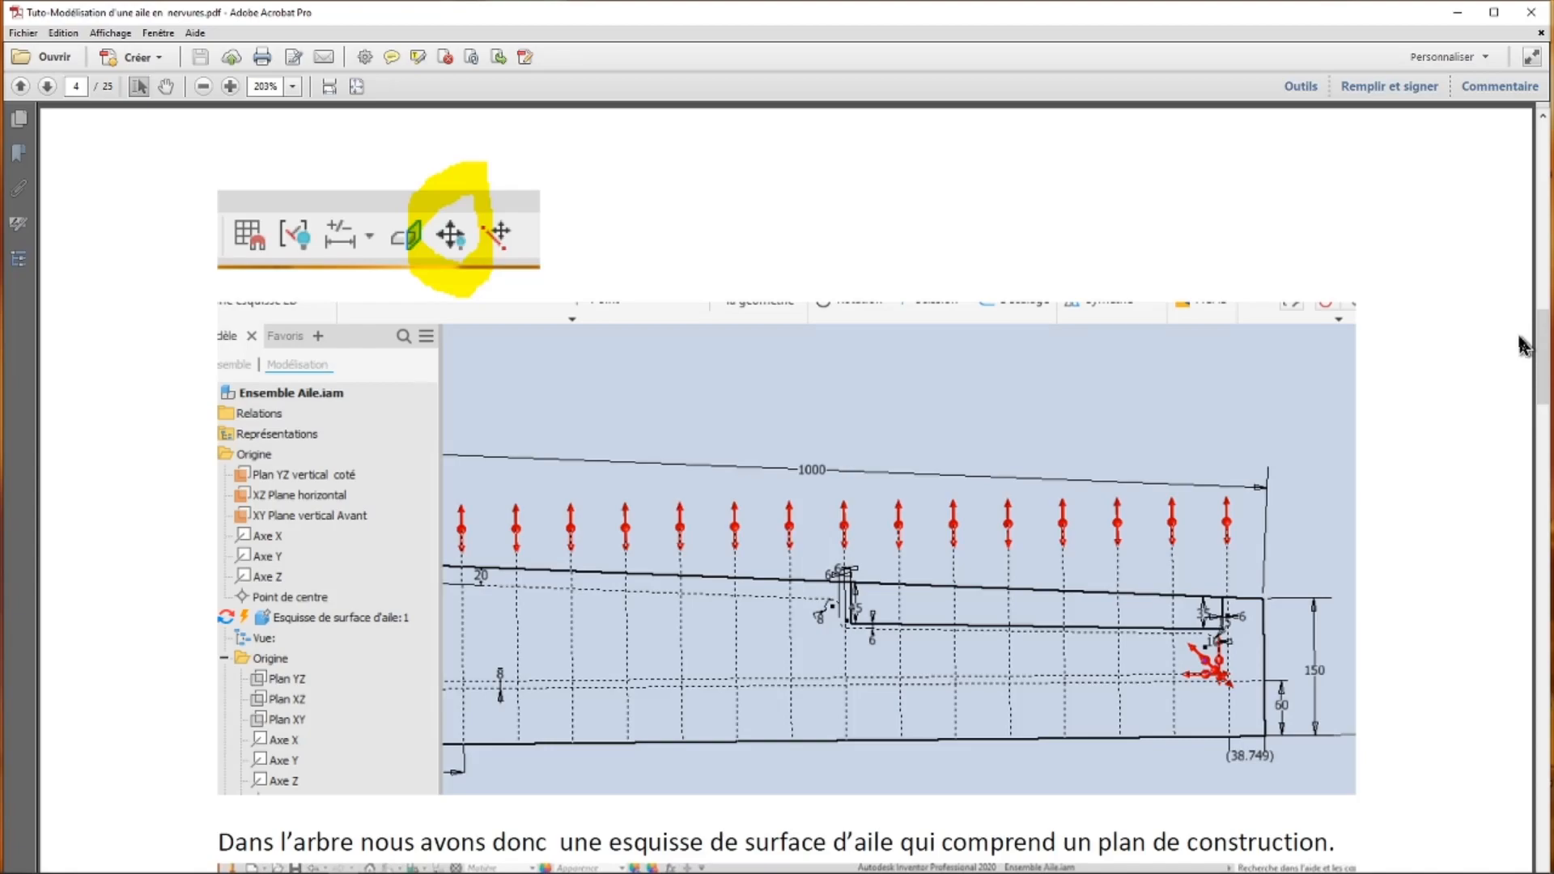
left_click_drag(1547, 356, 1548, 382)
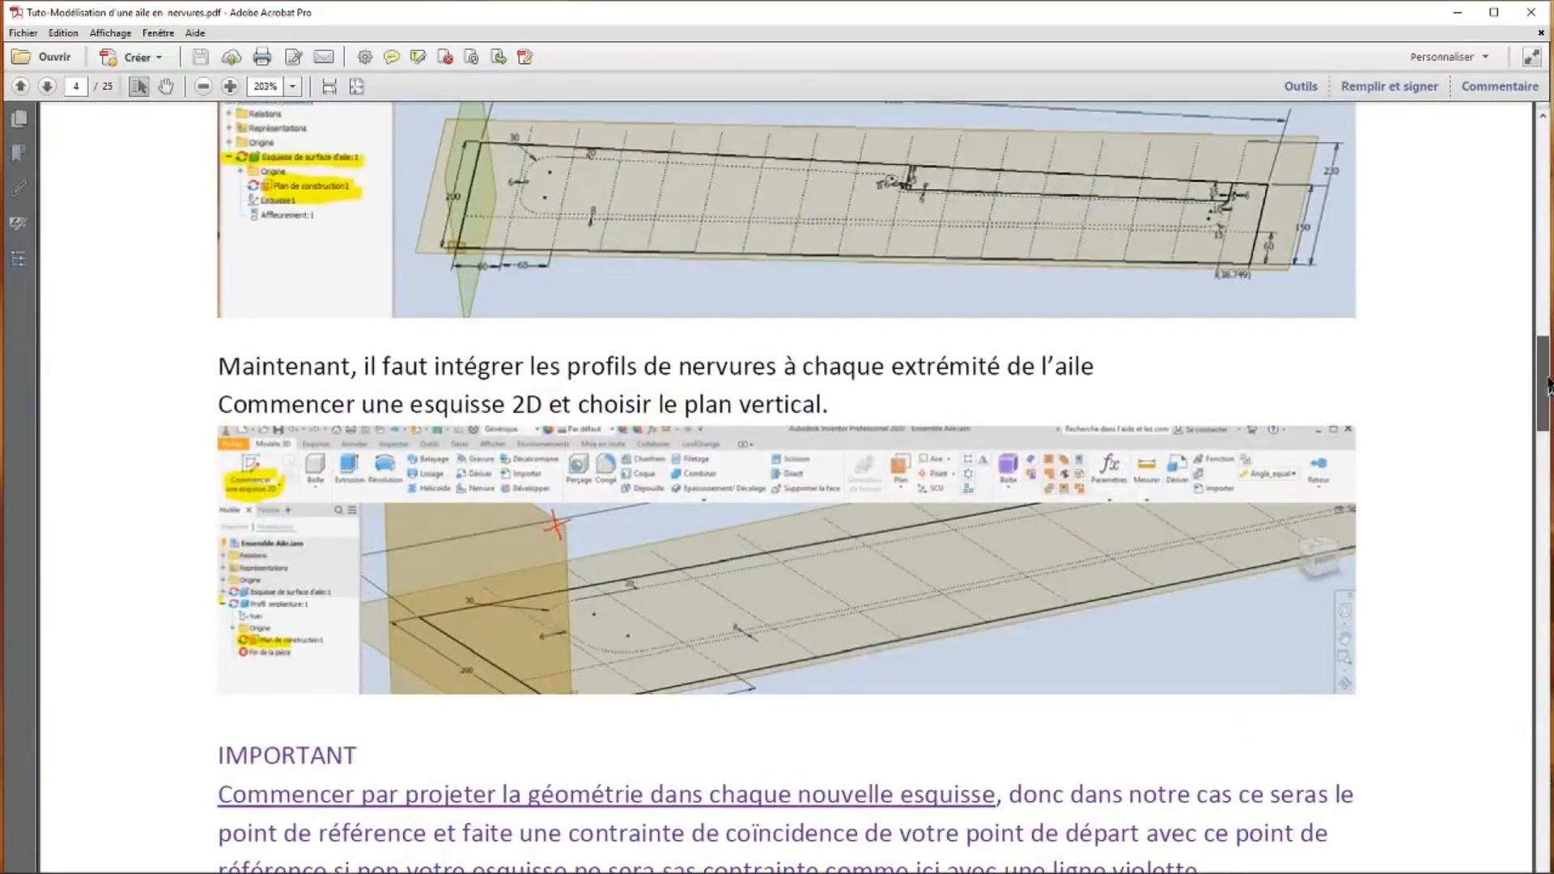
- Read how to open the e203.dat profile in Excel as fixed width, delete the comment lines and save it as XLS
scroll(899, 274, "down", 5)
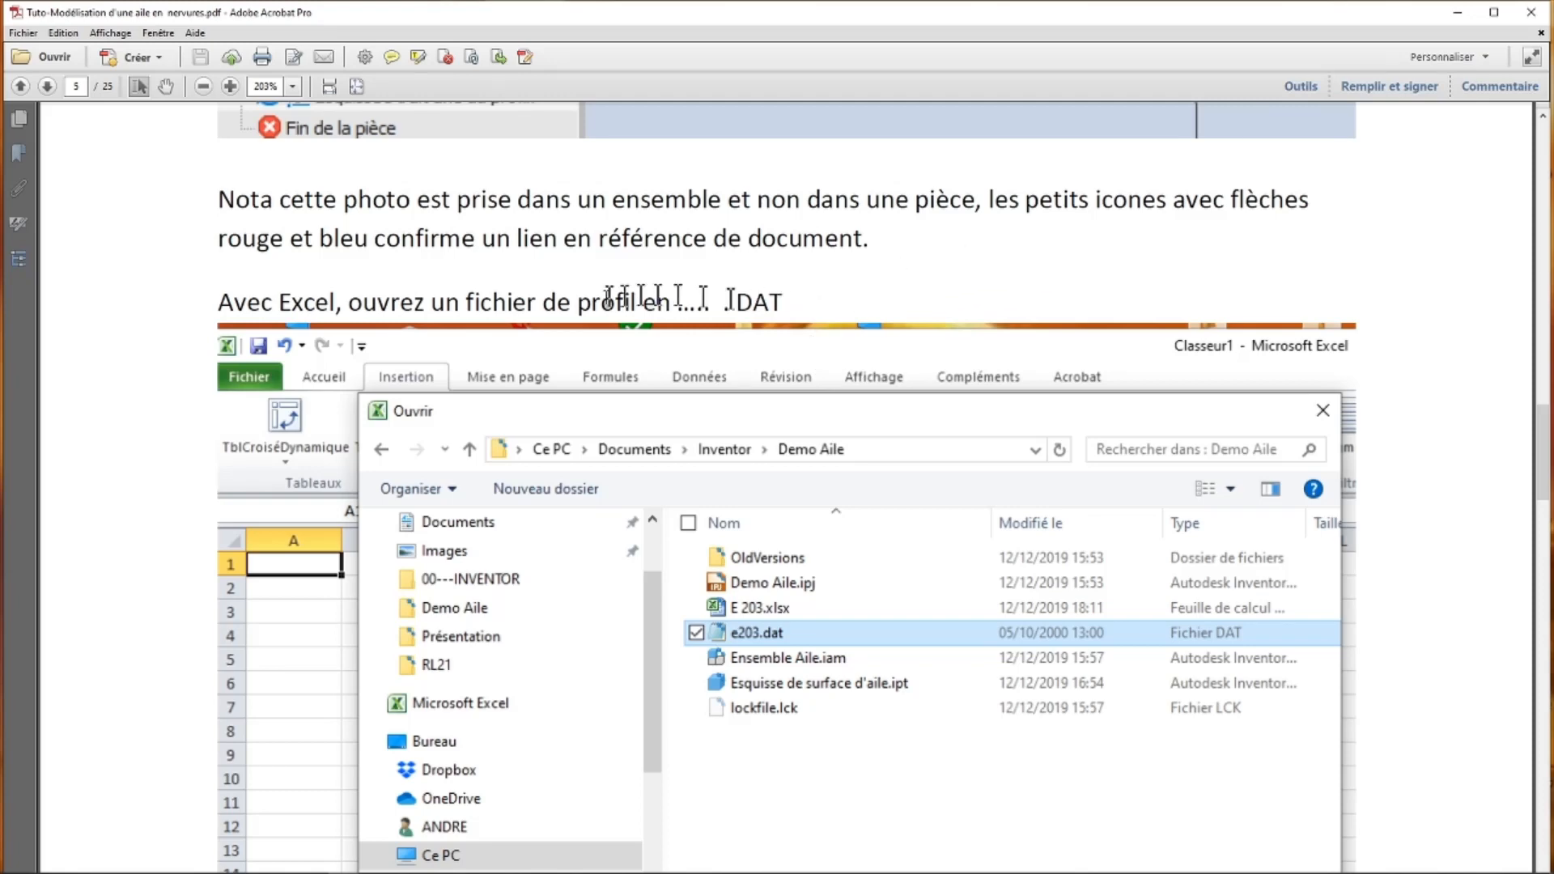
scroll(968, 434, "down", 5)
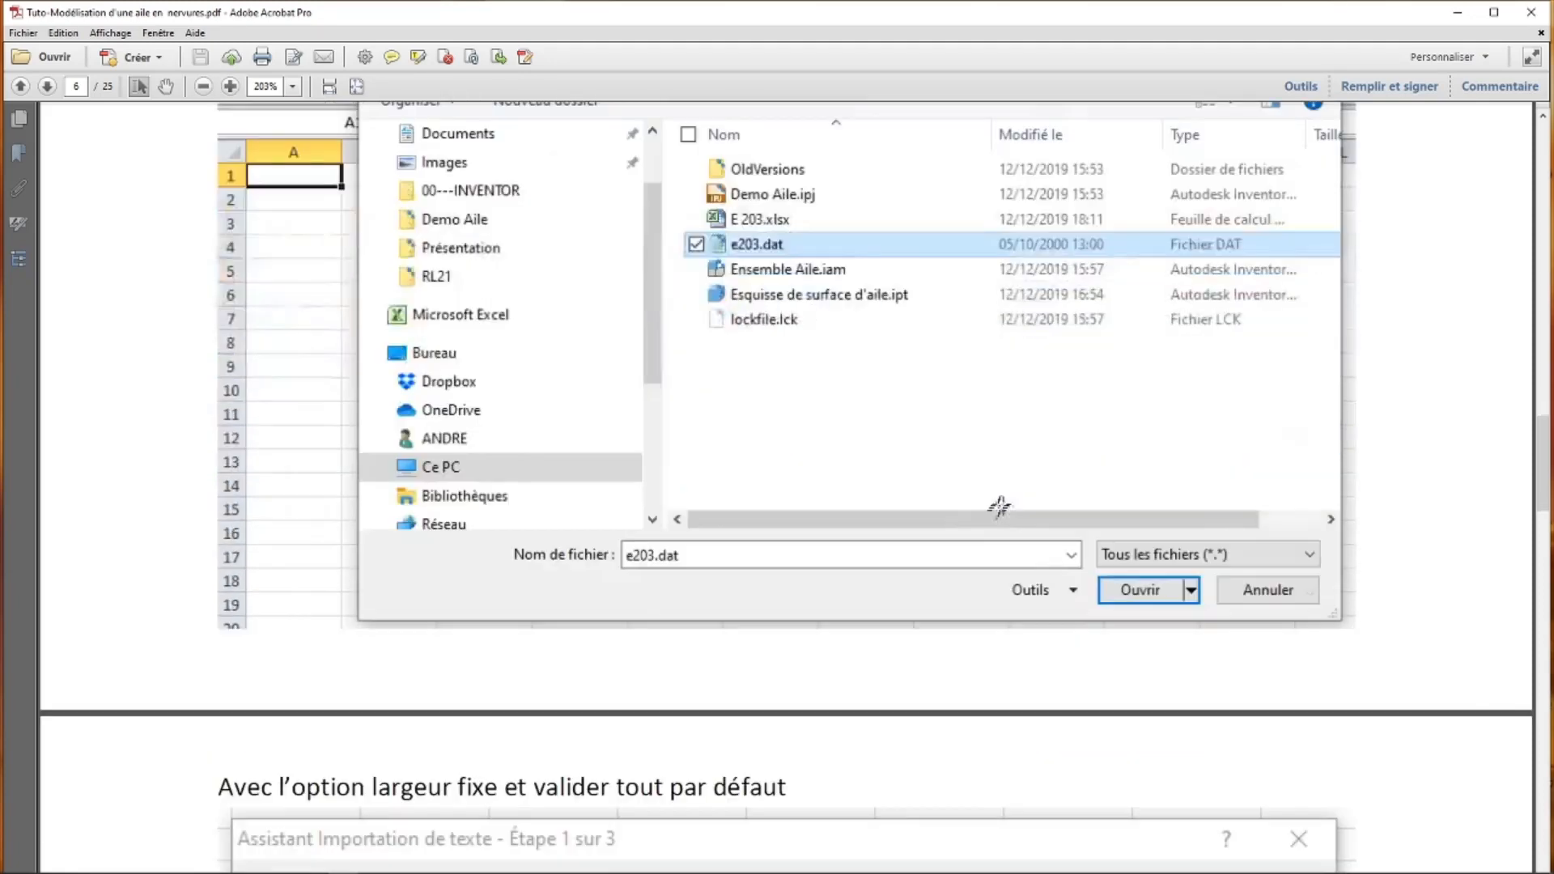
scroll(1006, 510, "down", 1)
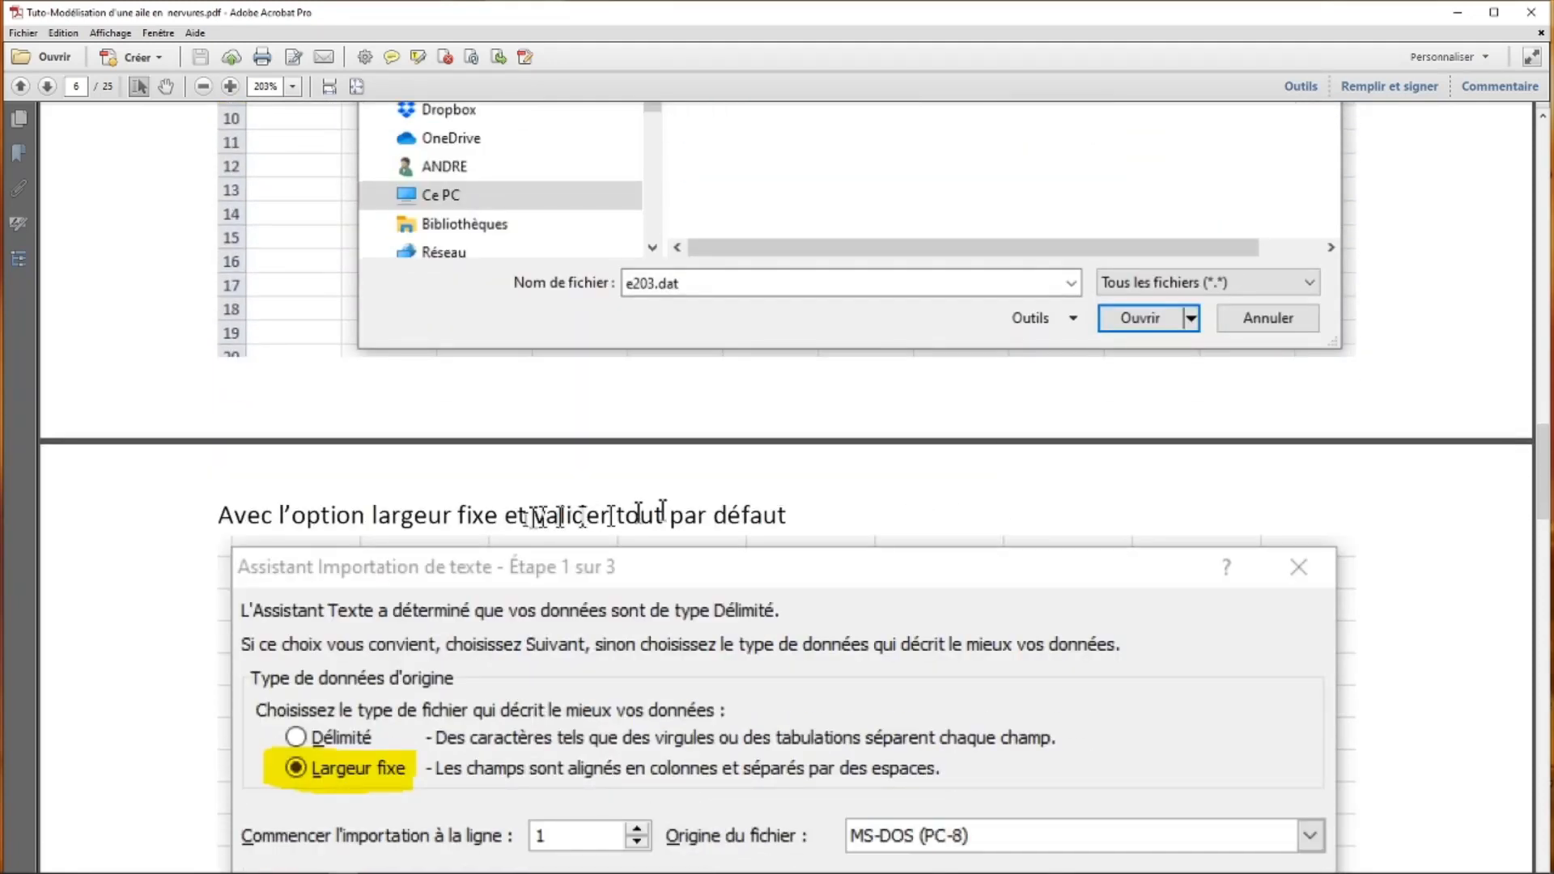
scroll(509, 518, "down", 6)
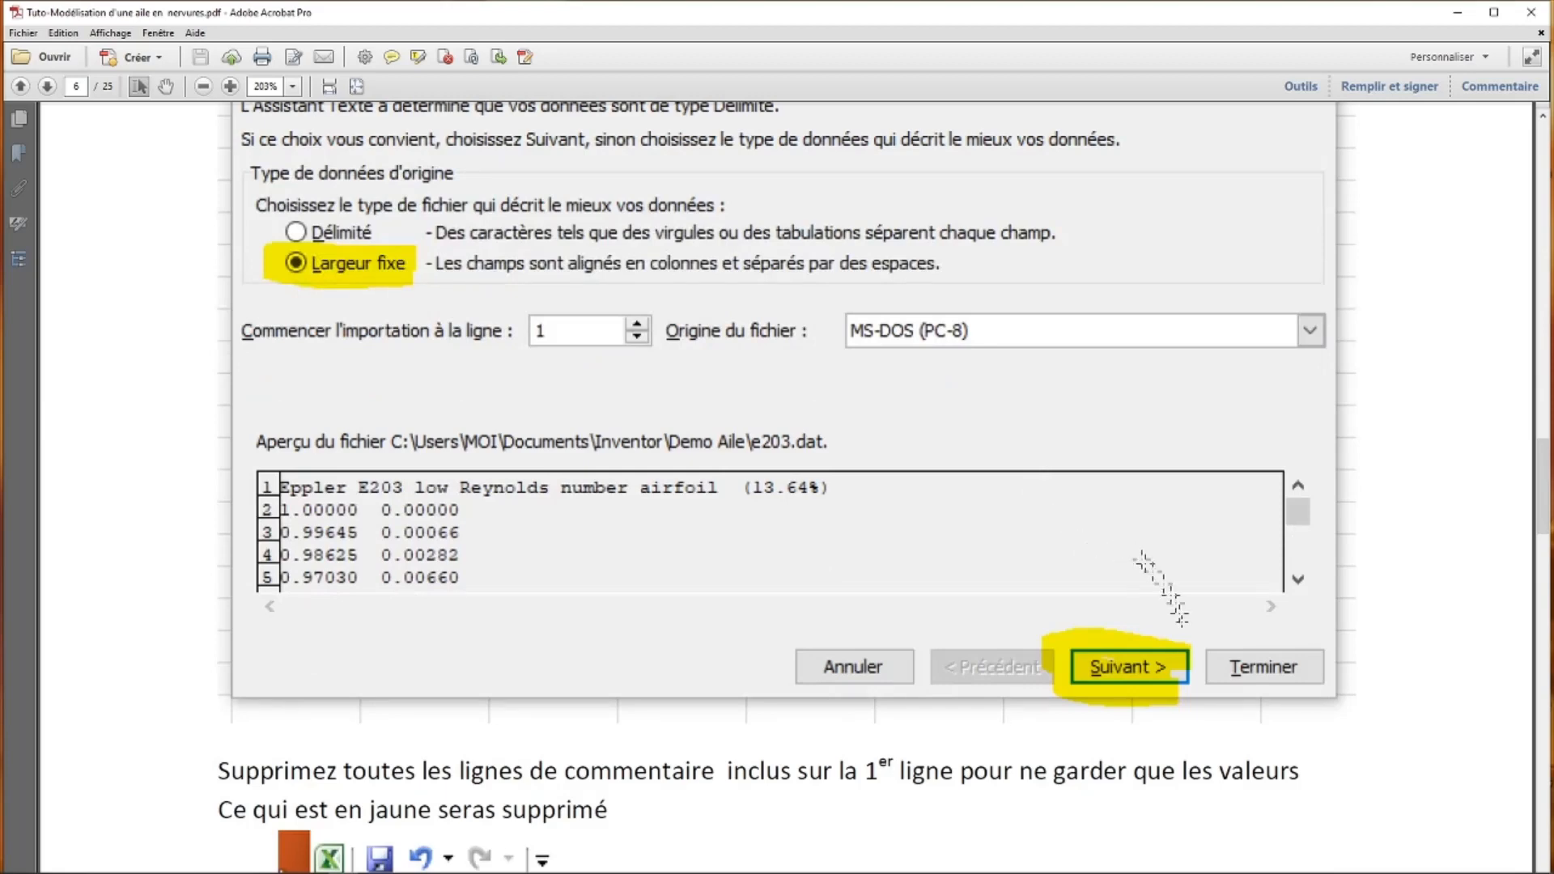
scroll(1170, 648, "down", 5)
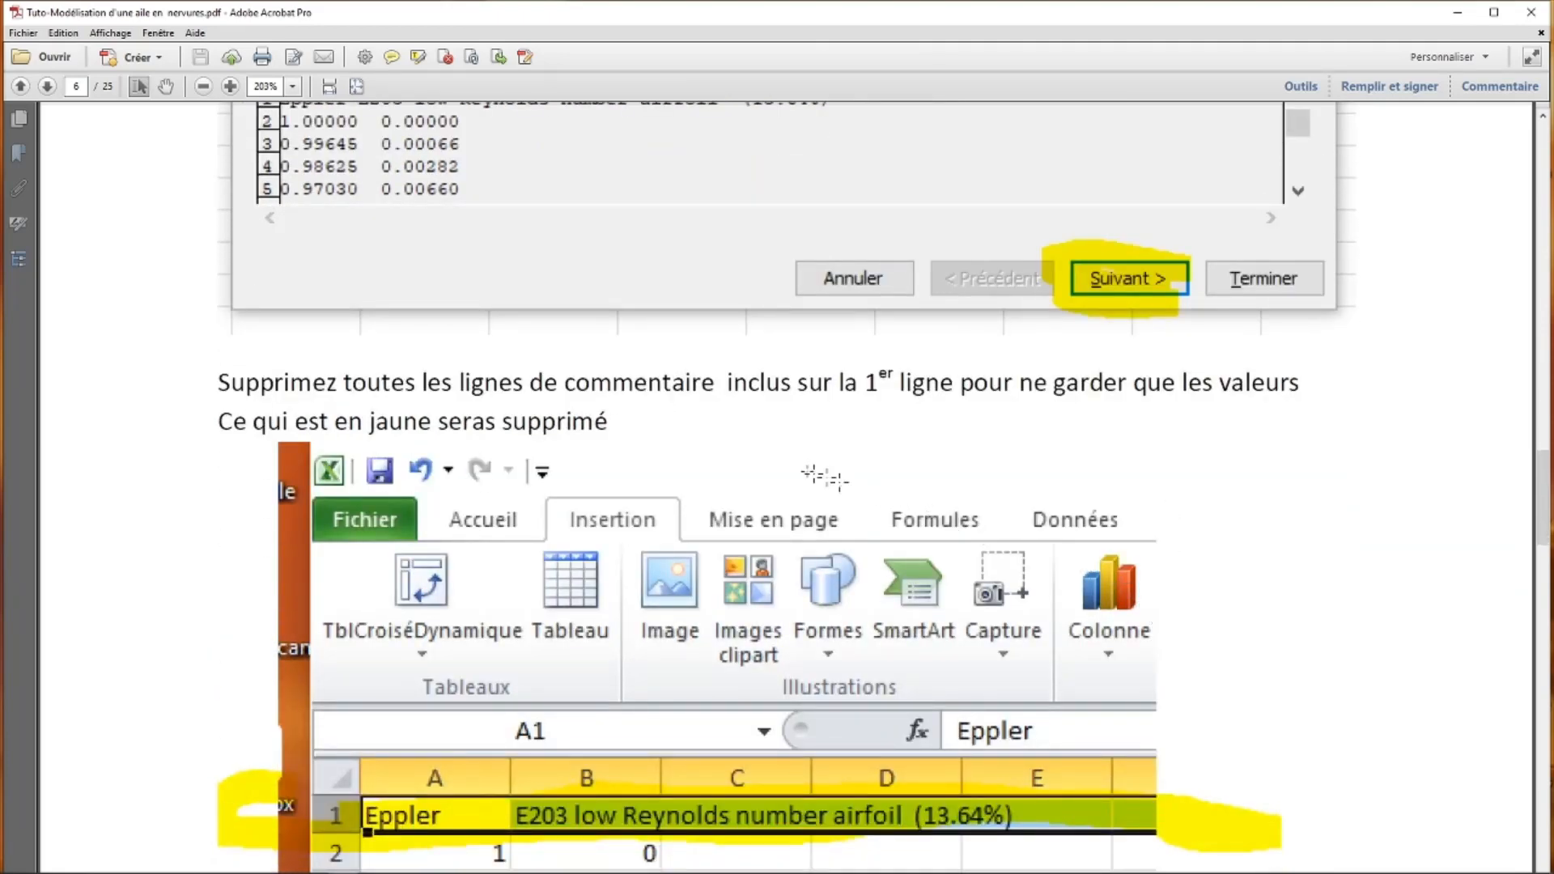
scroll(814, 476, "down", 2)
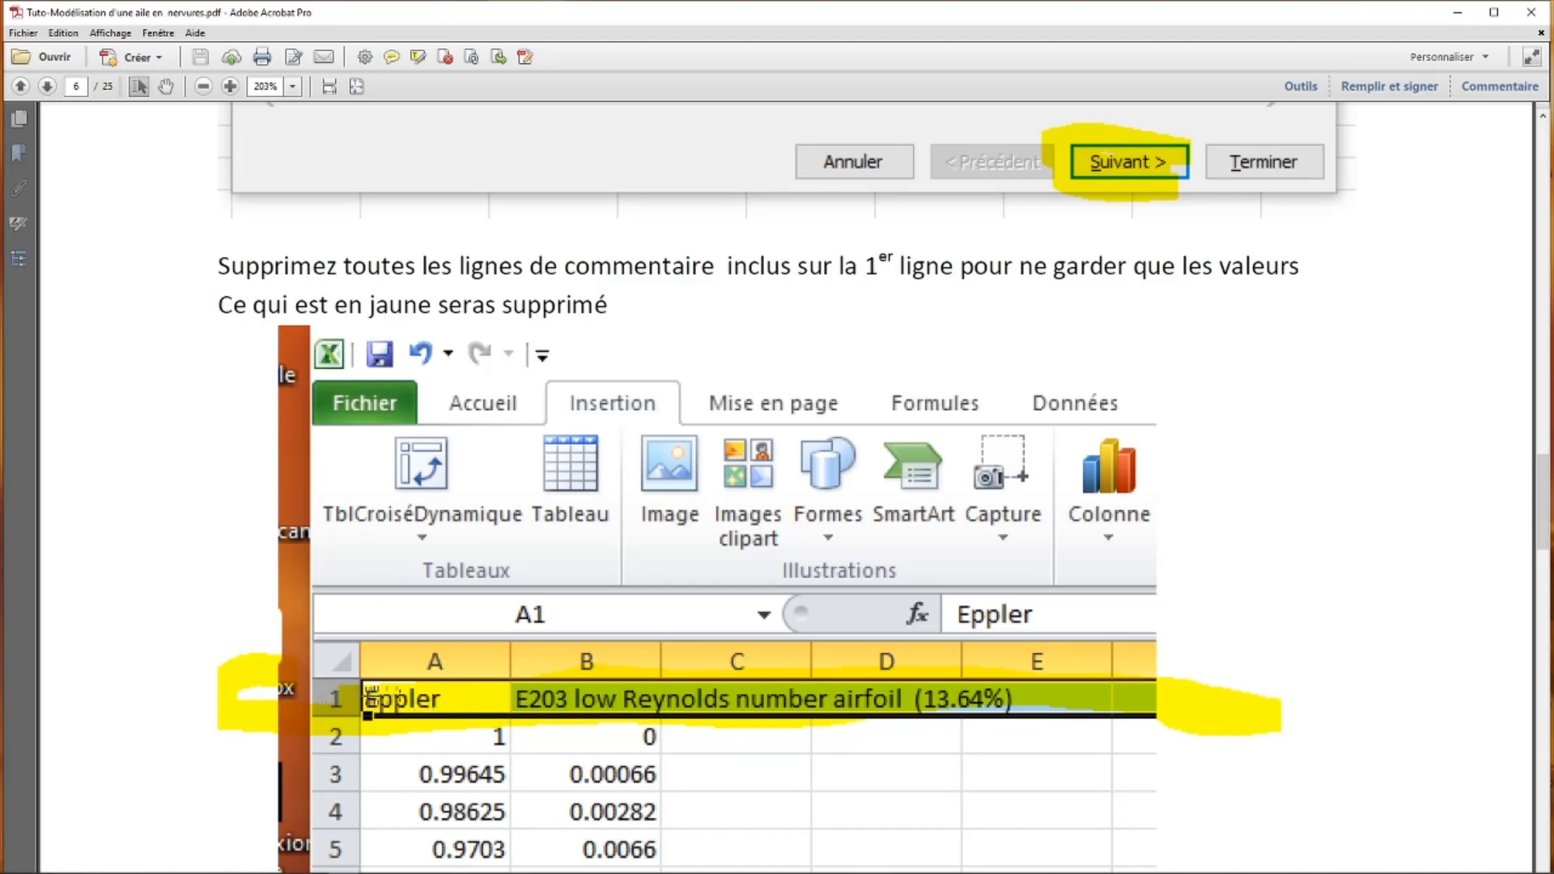
scroll(667, 680, "down", 4)
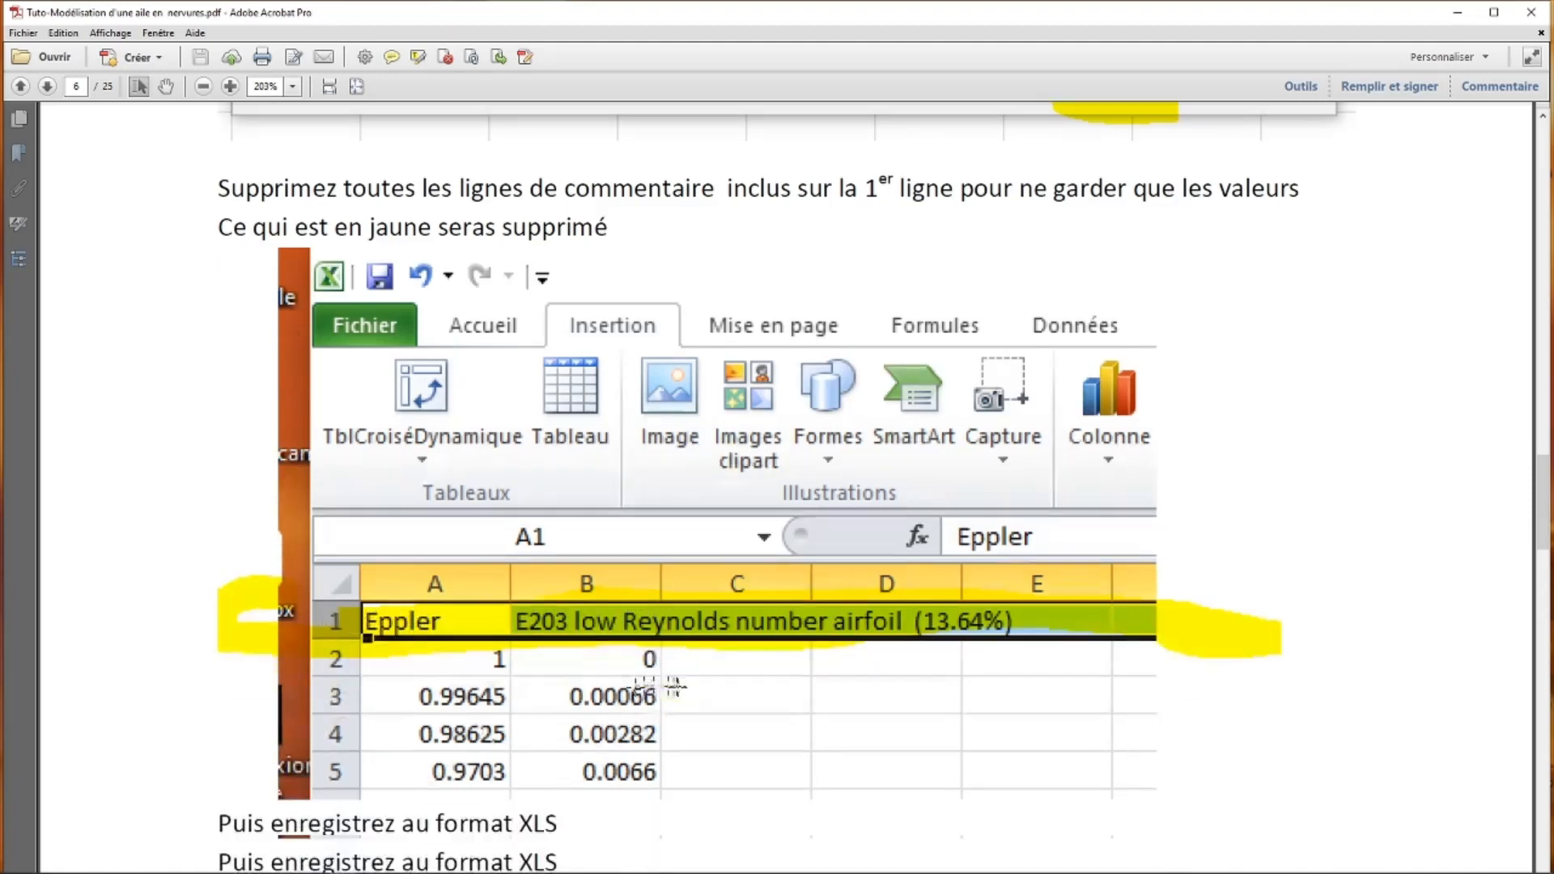
scroll(729, 676, "down", 3)
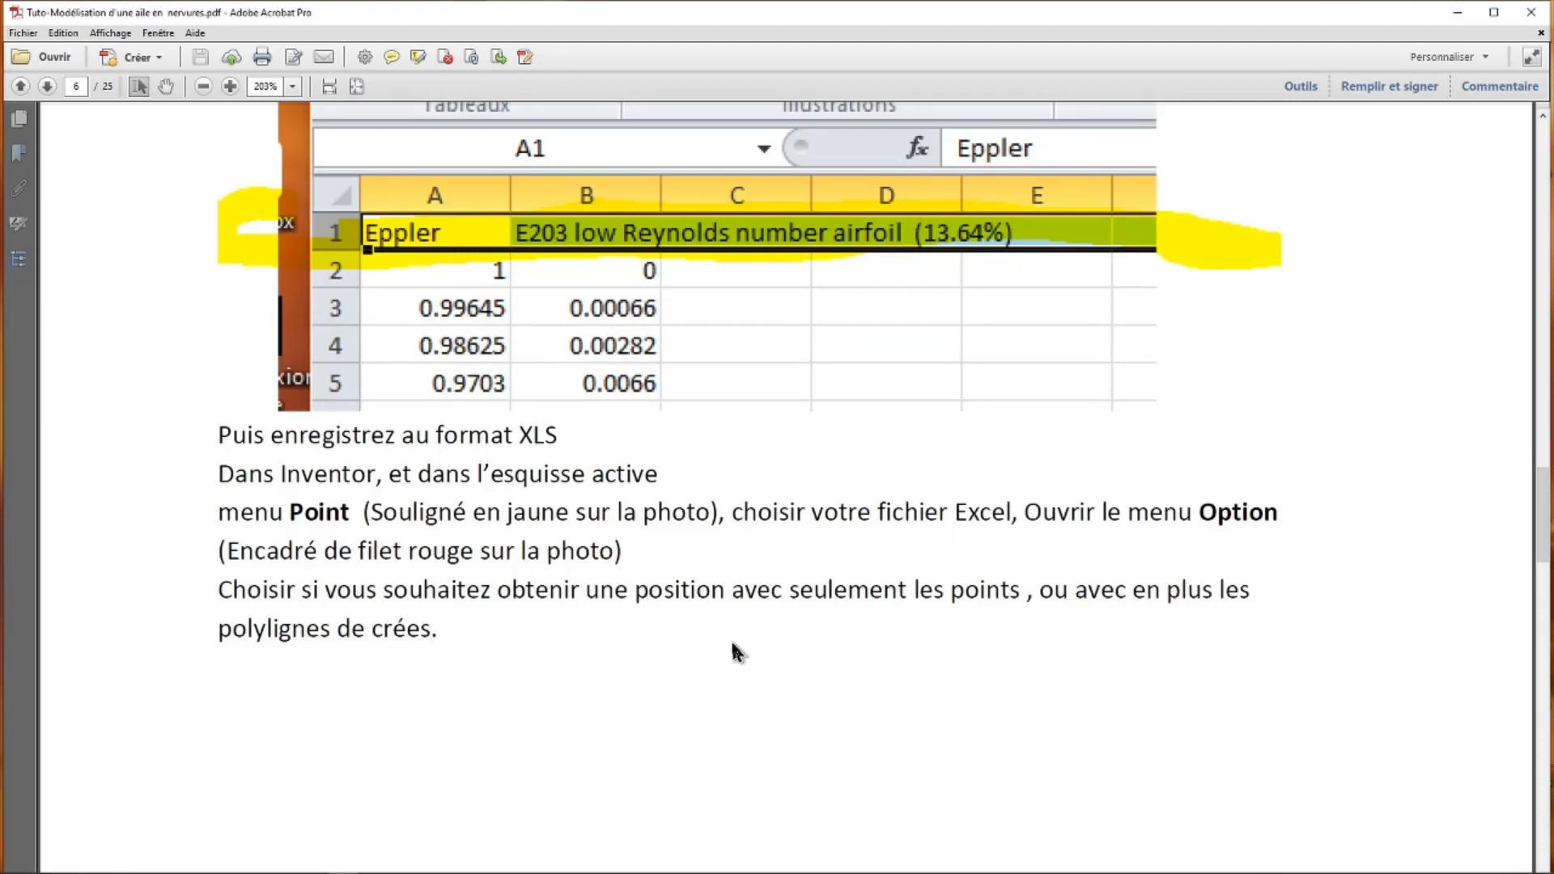
scroll(738, 652, "down", 1)
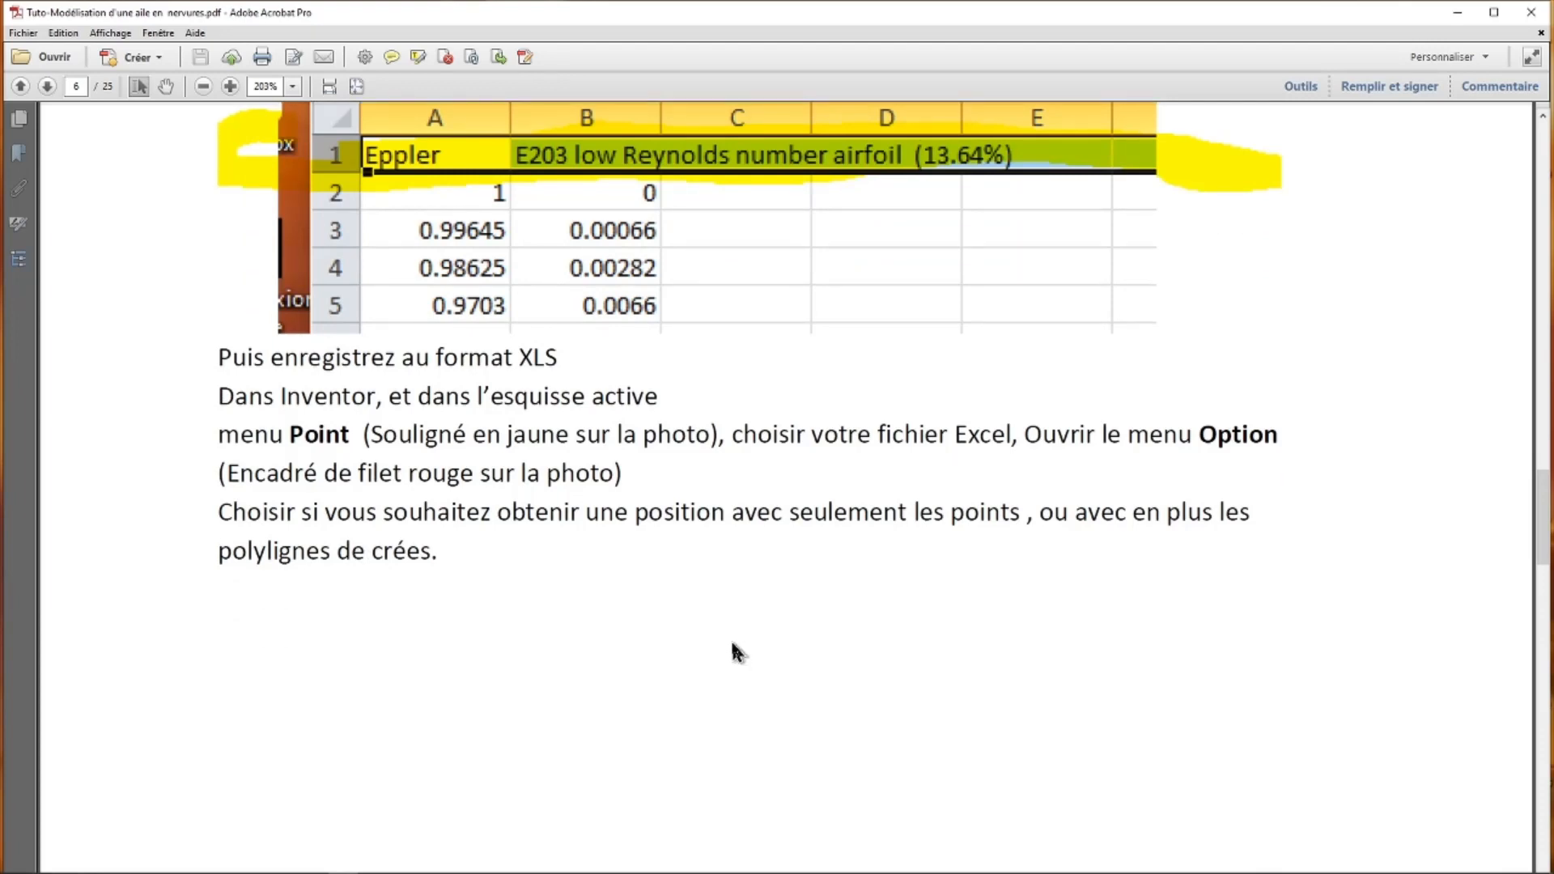
- Compare the Points import instructions with the illustration of opening E 203.xls using the Créer une spline option
scroll(733, 648, "up", 6)
scroll(733, 639, "down", 20)
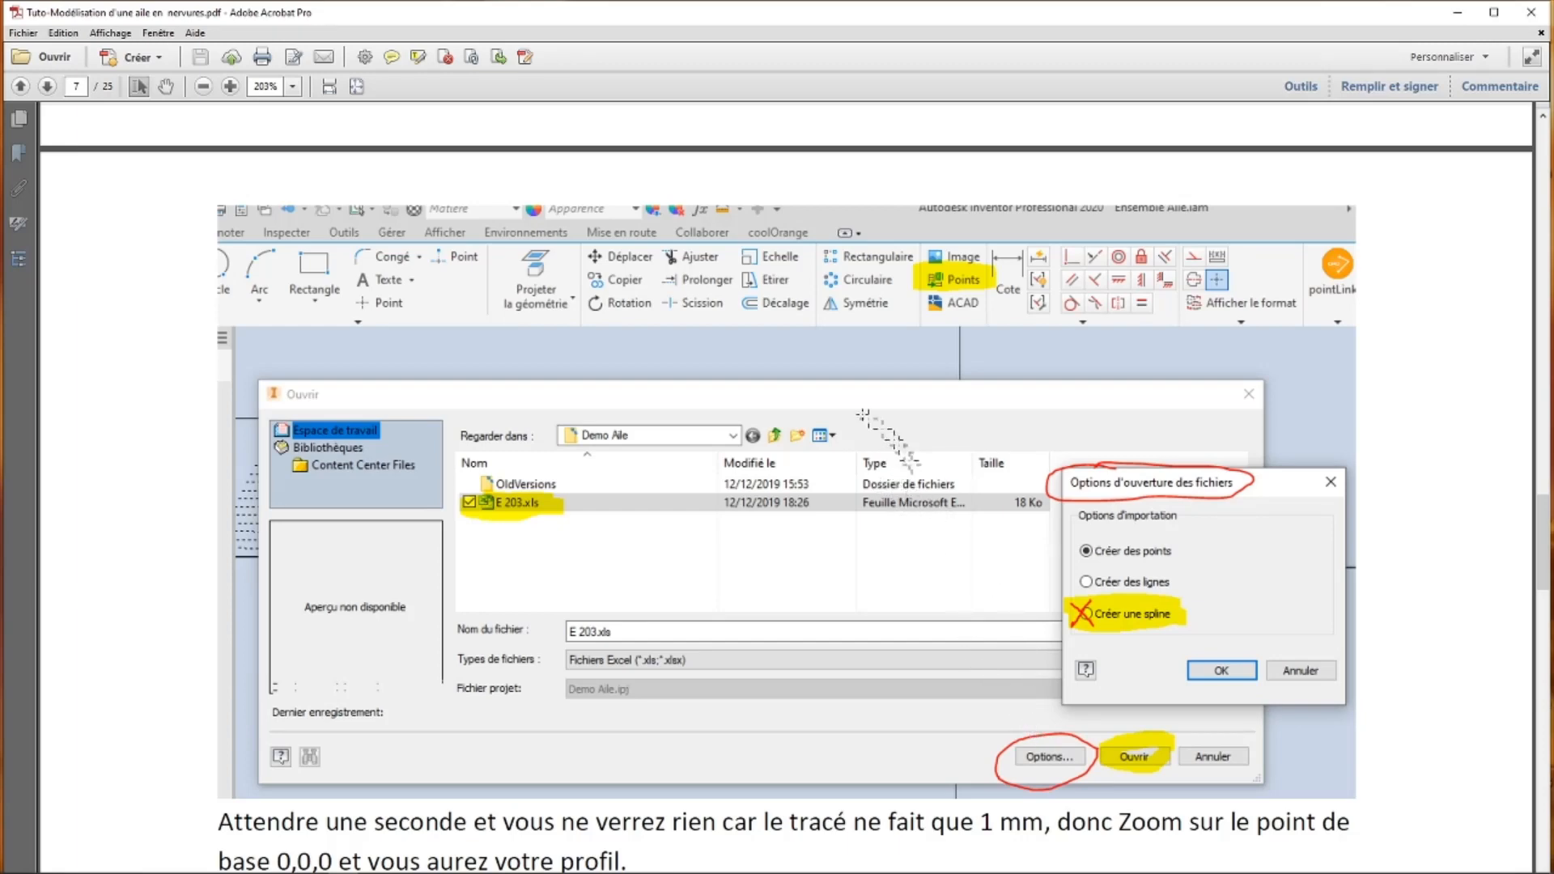
scroll(654, 320, "up", 20)
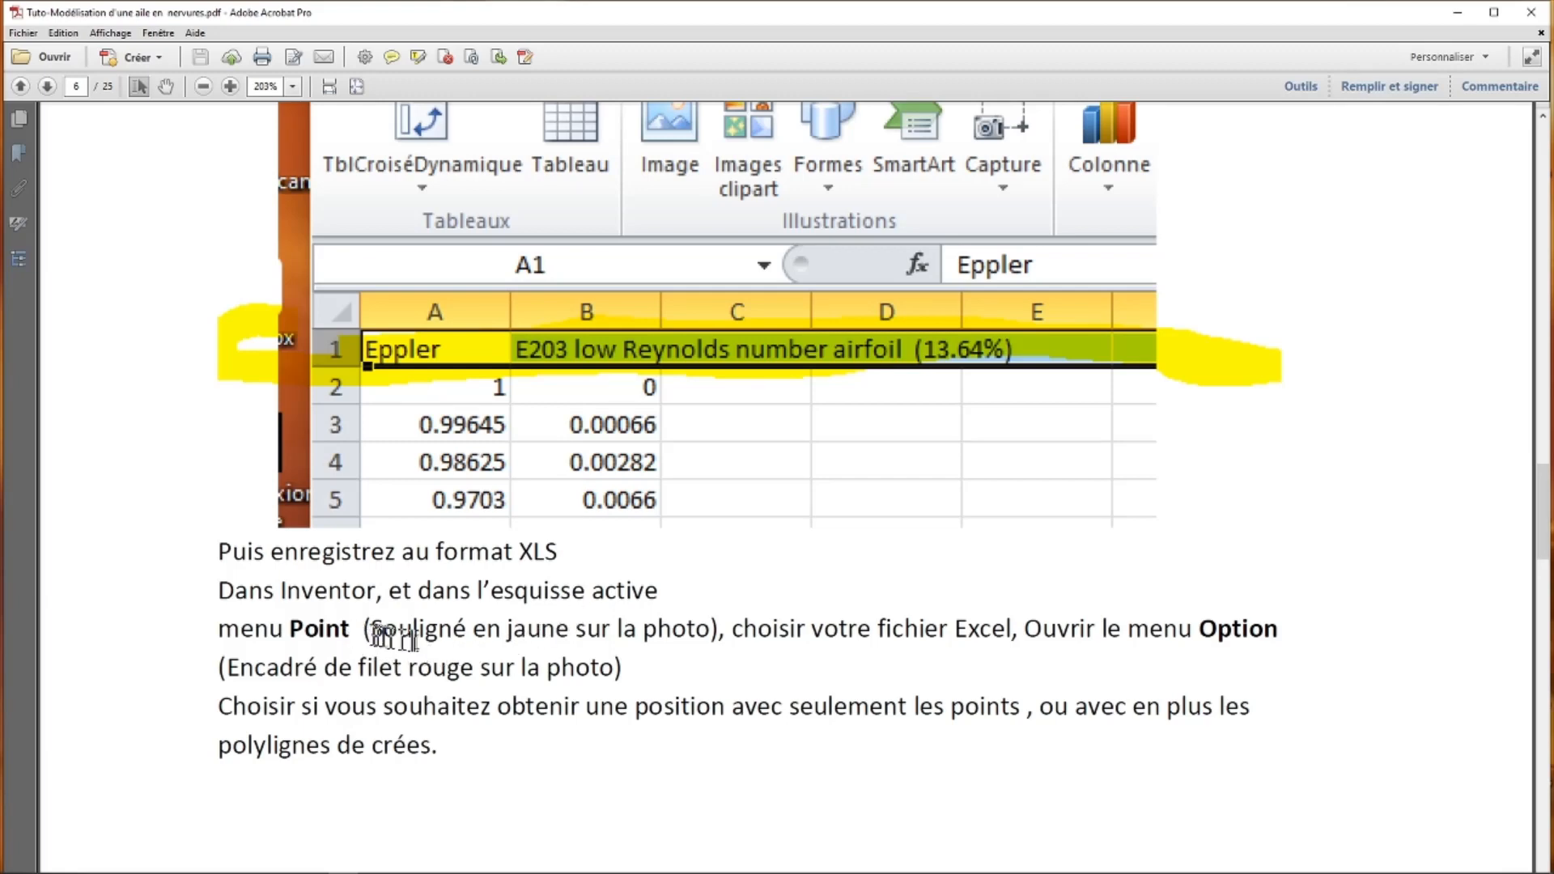
scroll(538, 648, "down", 5)
scroll(636, 662, "down", 5)
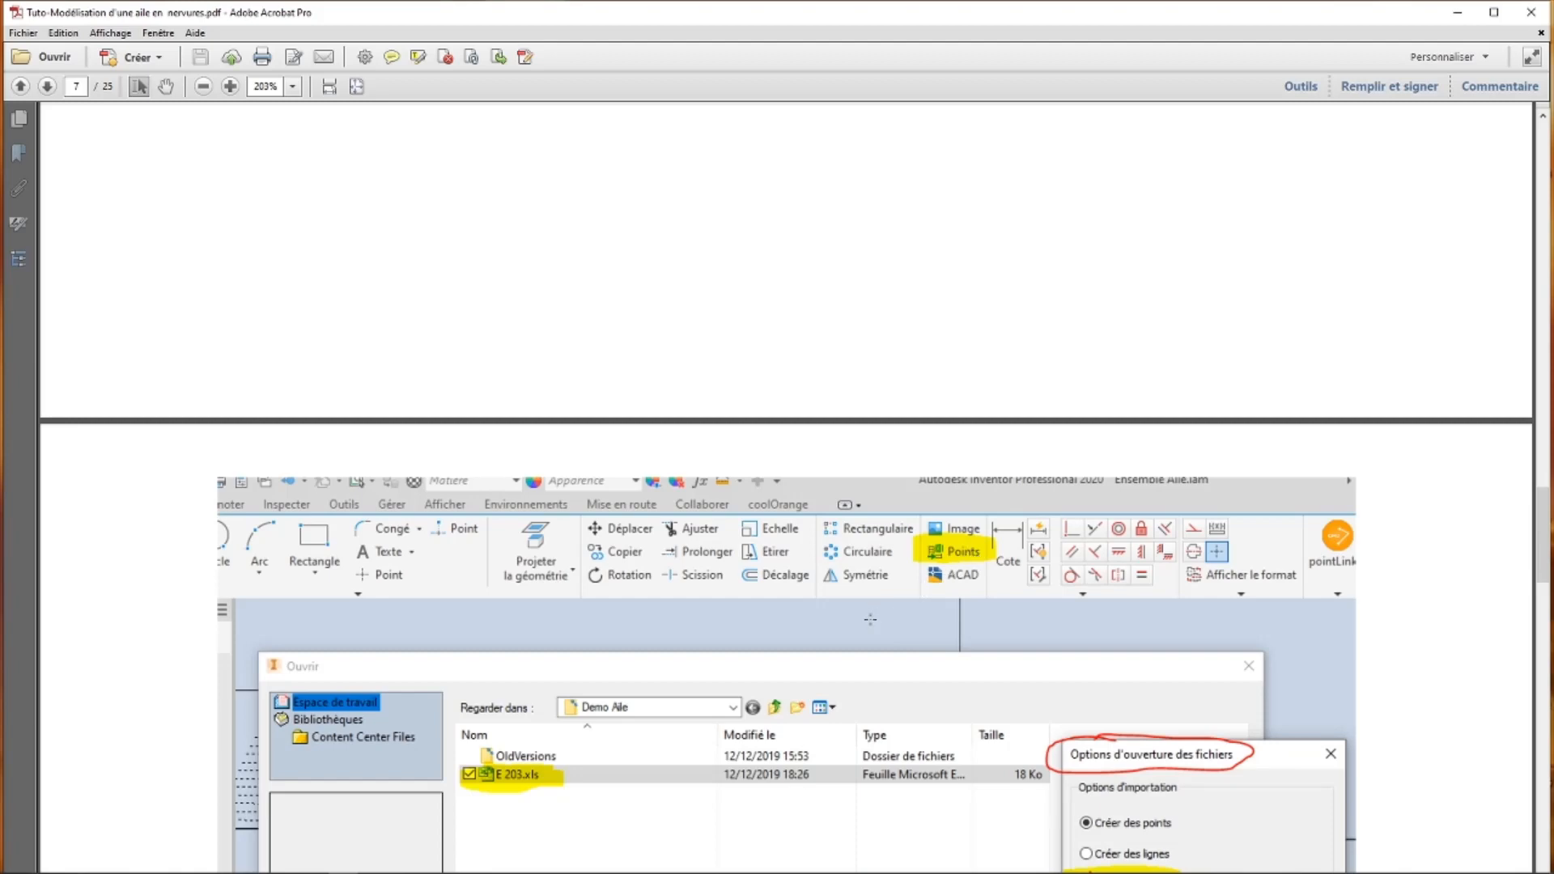
scroll(876, 617, "down", 2)
scroll(877, 613, "up", 8)
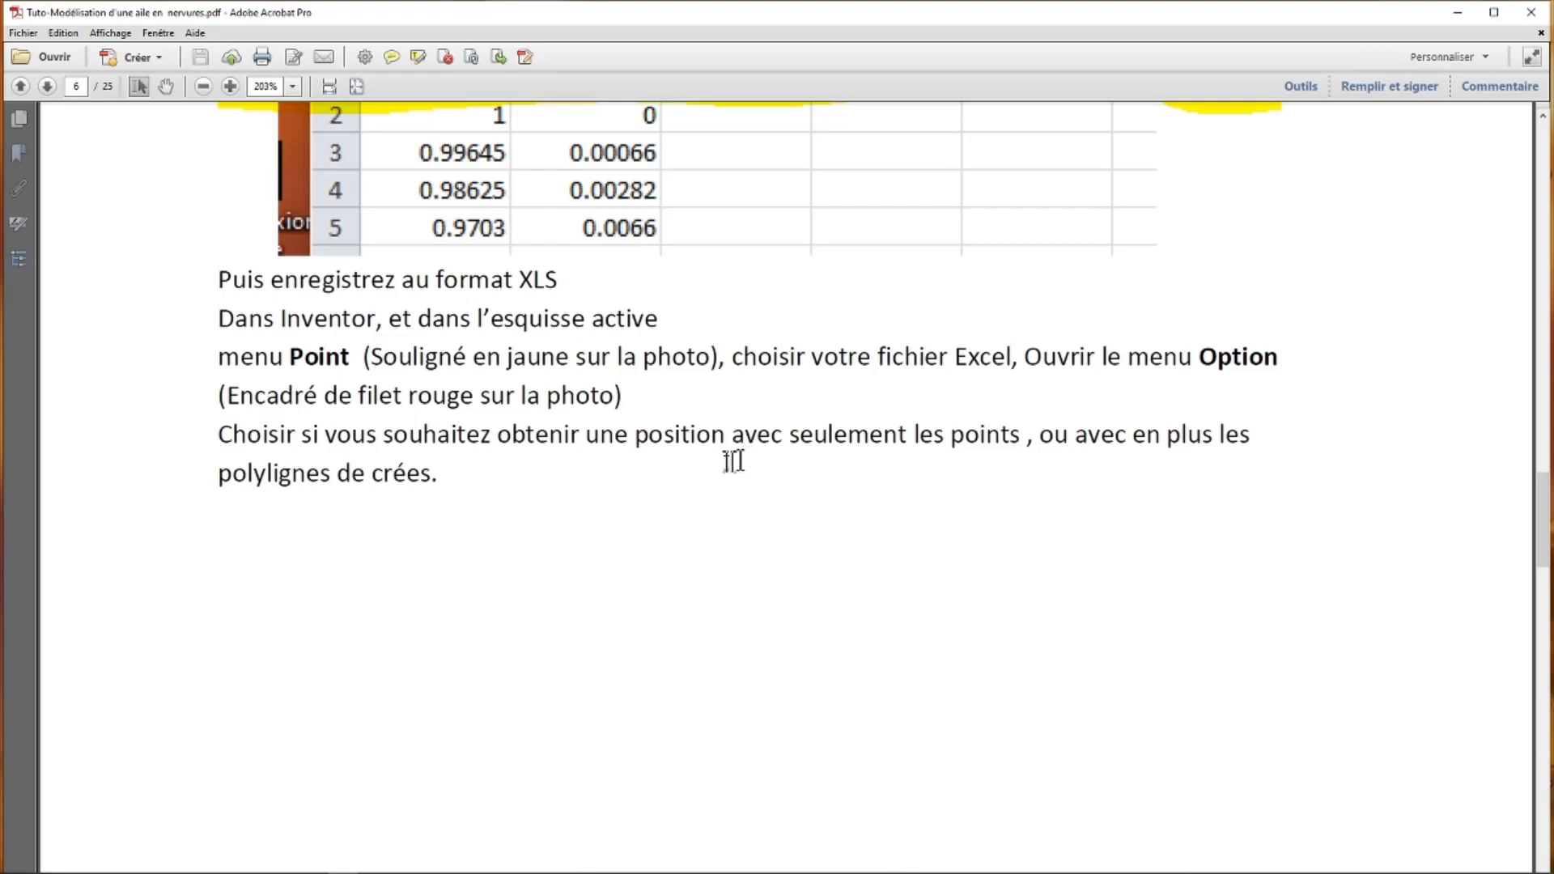
scroll(764, 478, "down", 3)
scroll(768, 484, "down", 4)
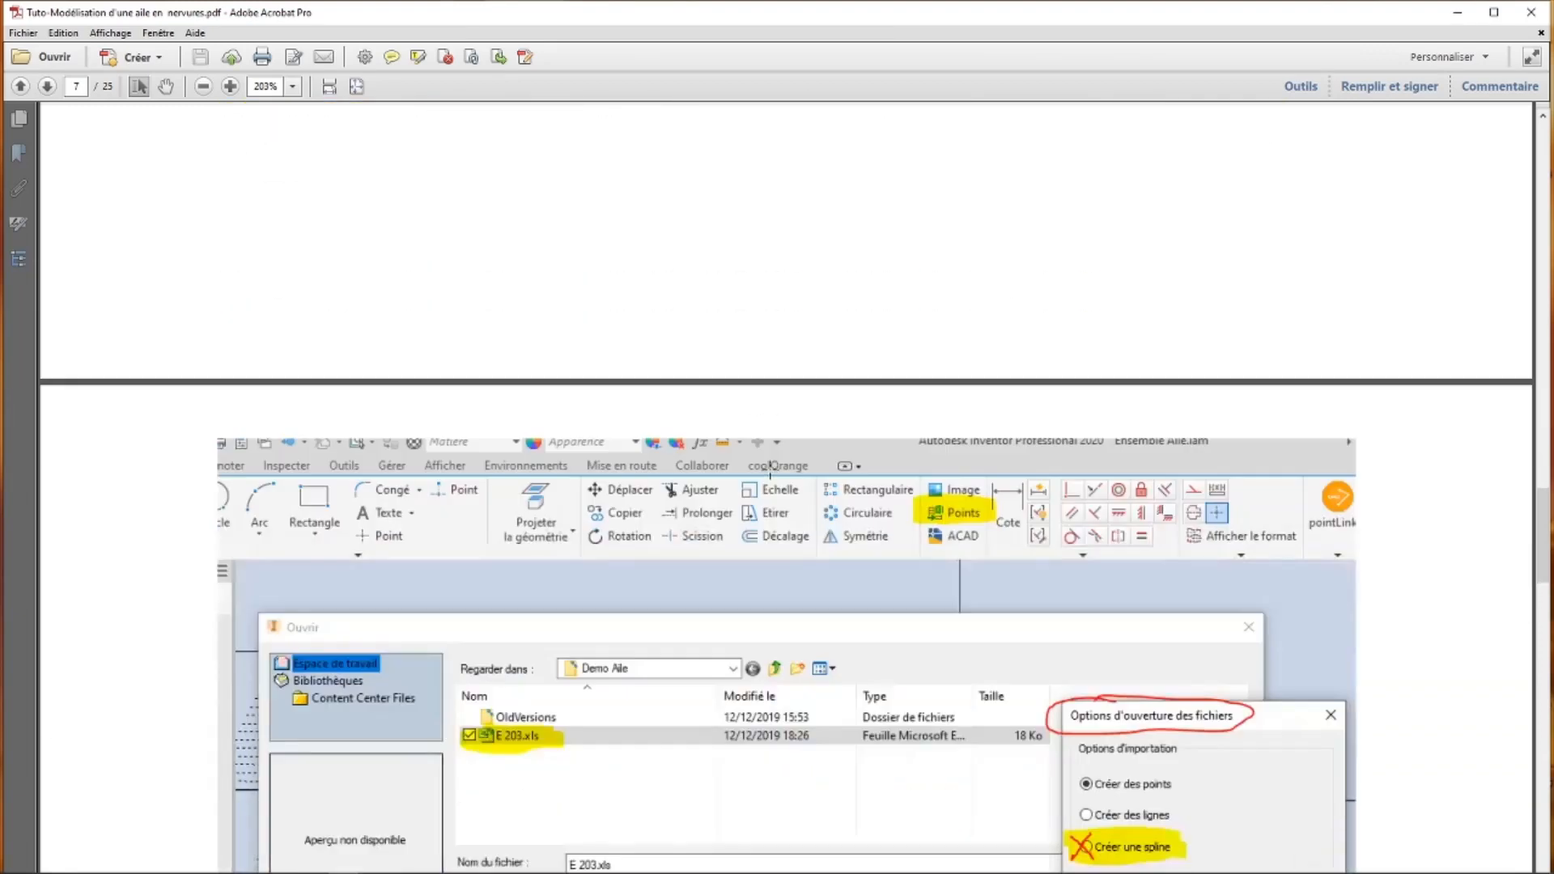
scroll(771, 468, "down", 1)
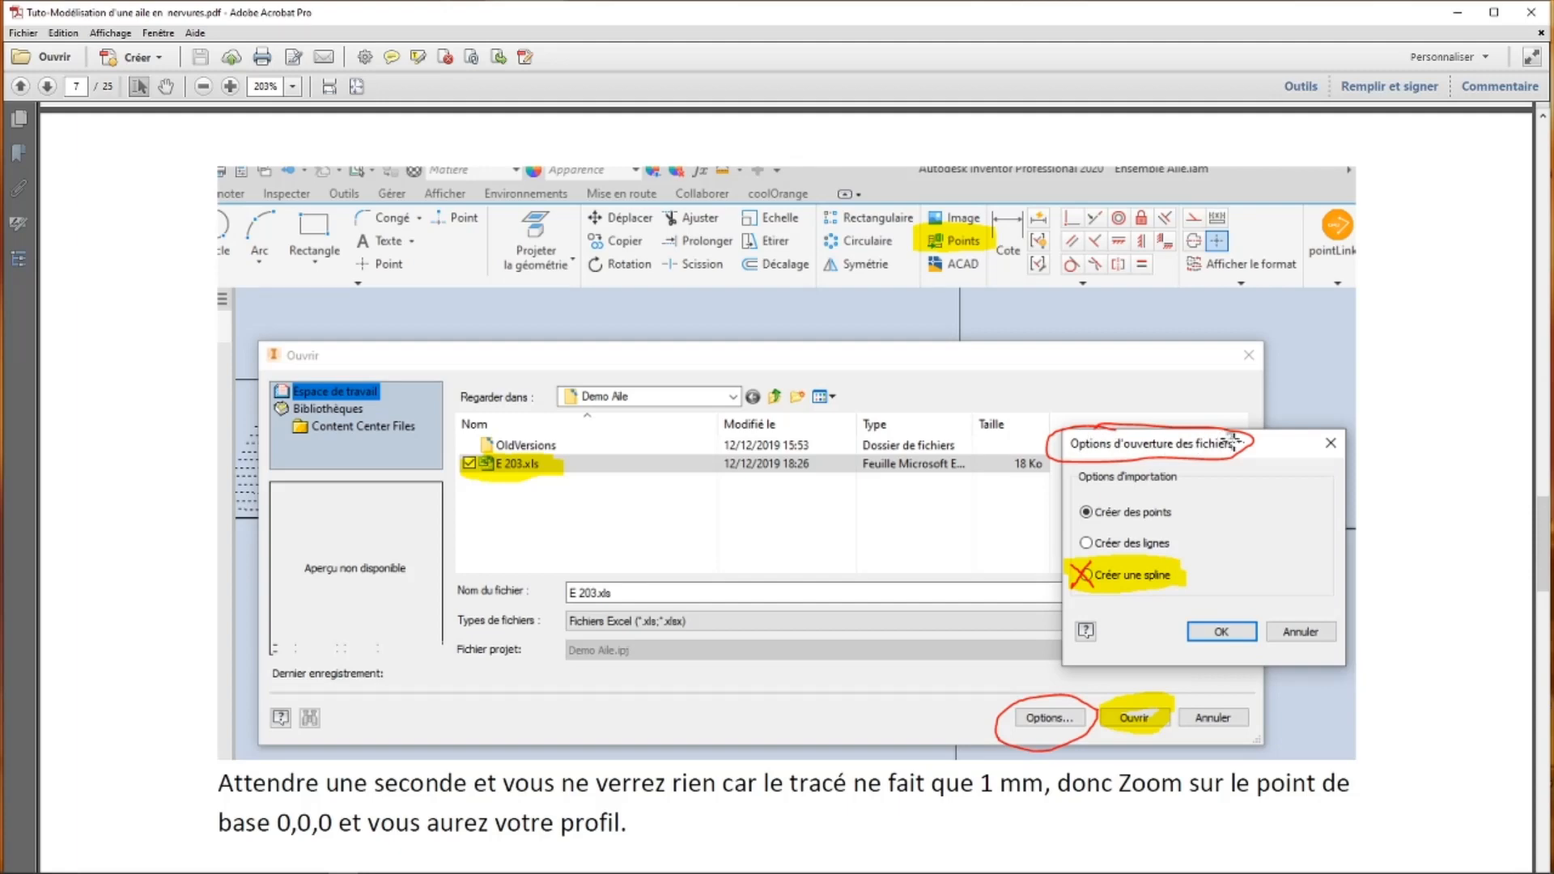
- Read how to position the imported profile on the reference axis and scale it for the 250 mm and 150 mm chords
scroll(1127, 577, "down", 5)
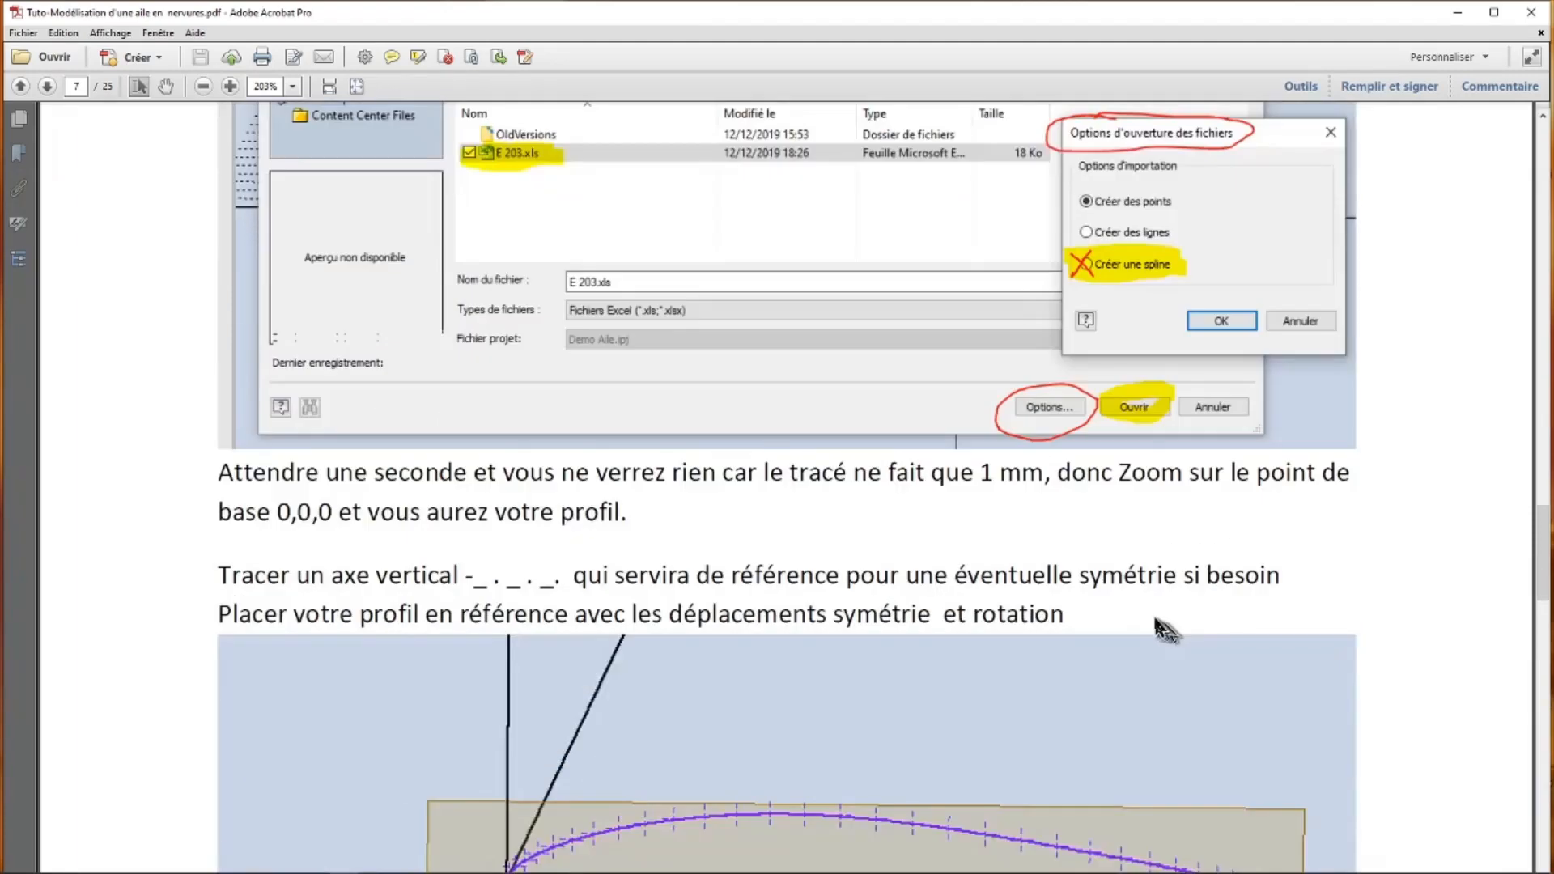
scroll(1106, 466, "down", 2)
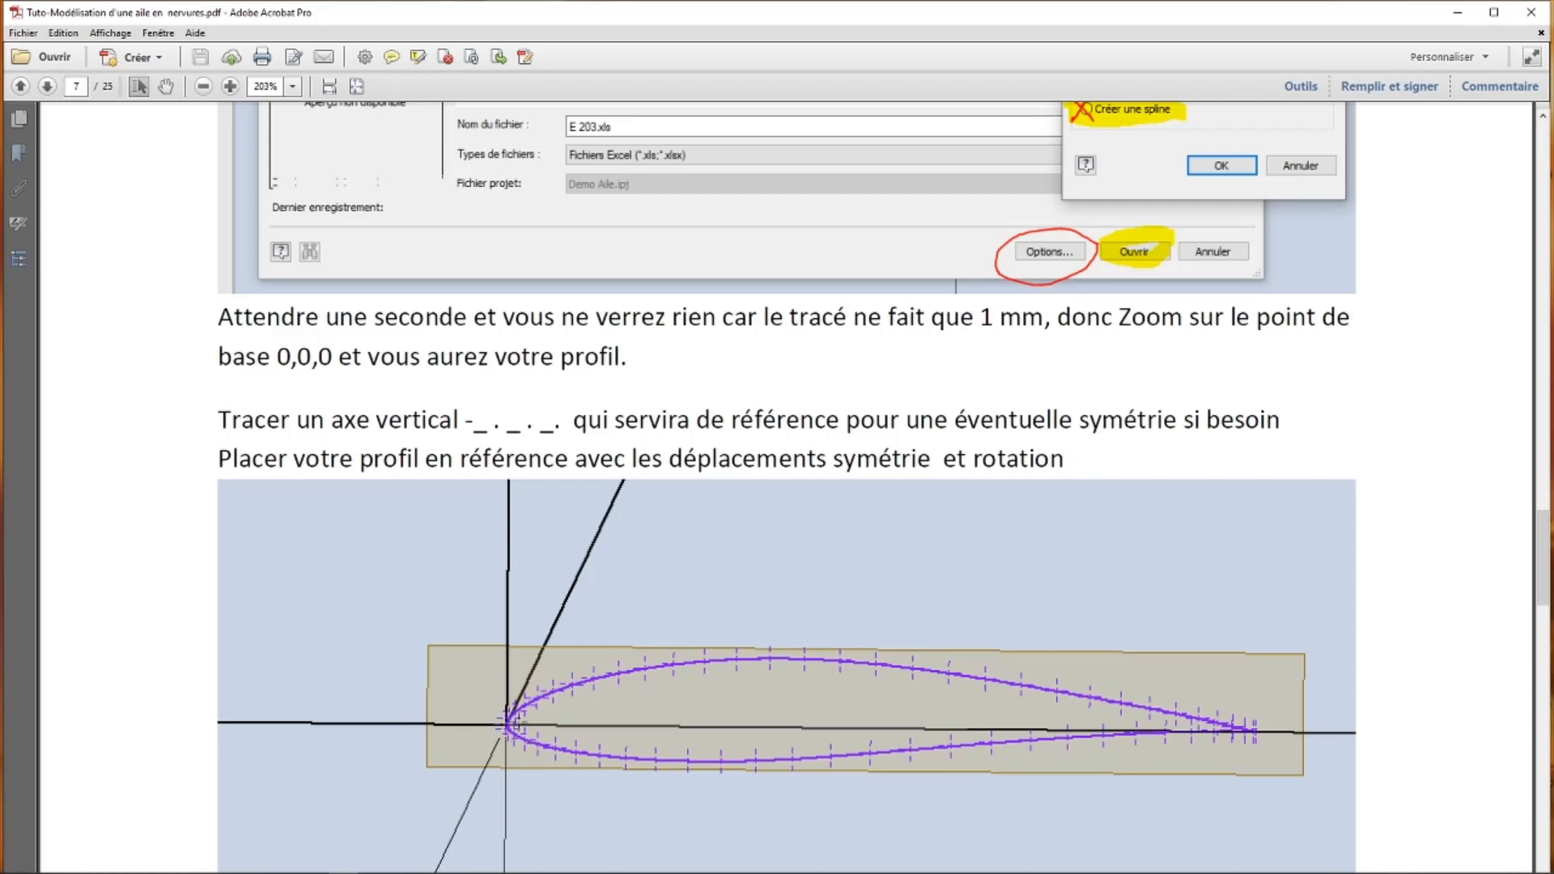
scroll(510, 721, "down", 6)
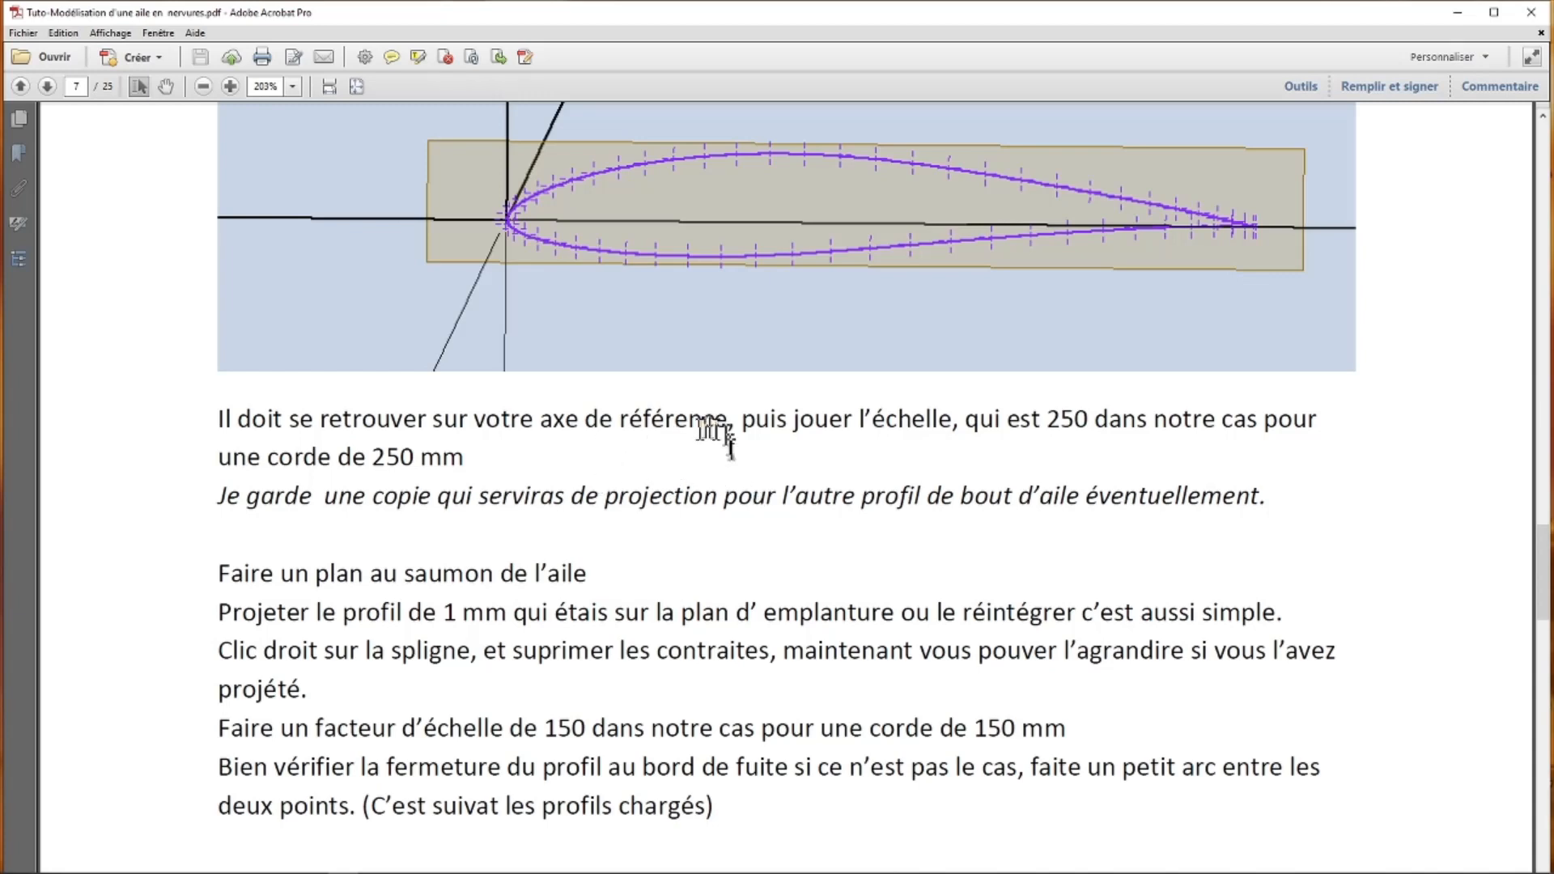
scroll(736, 519, "down", 4)
scroll(729, 472, "down", 2)
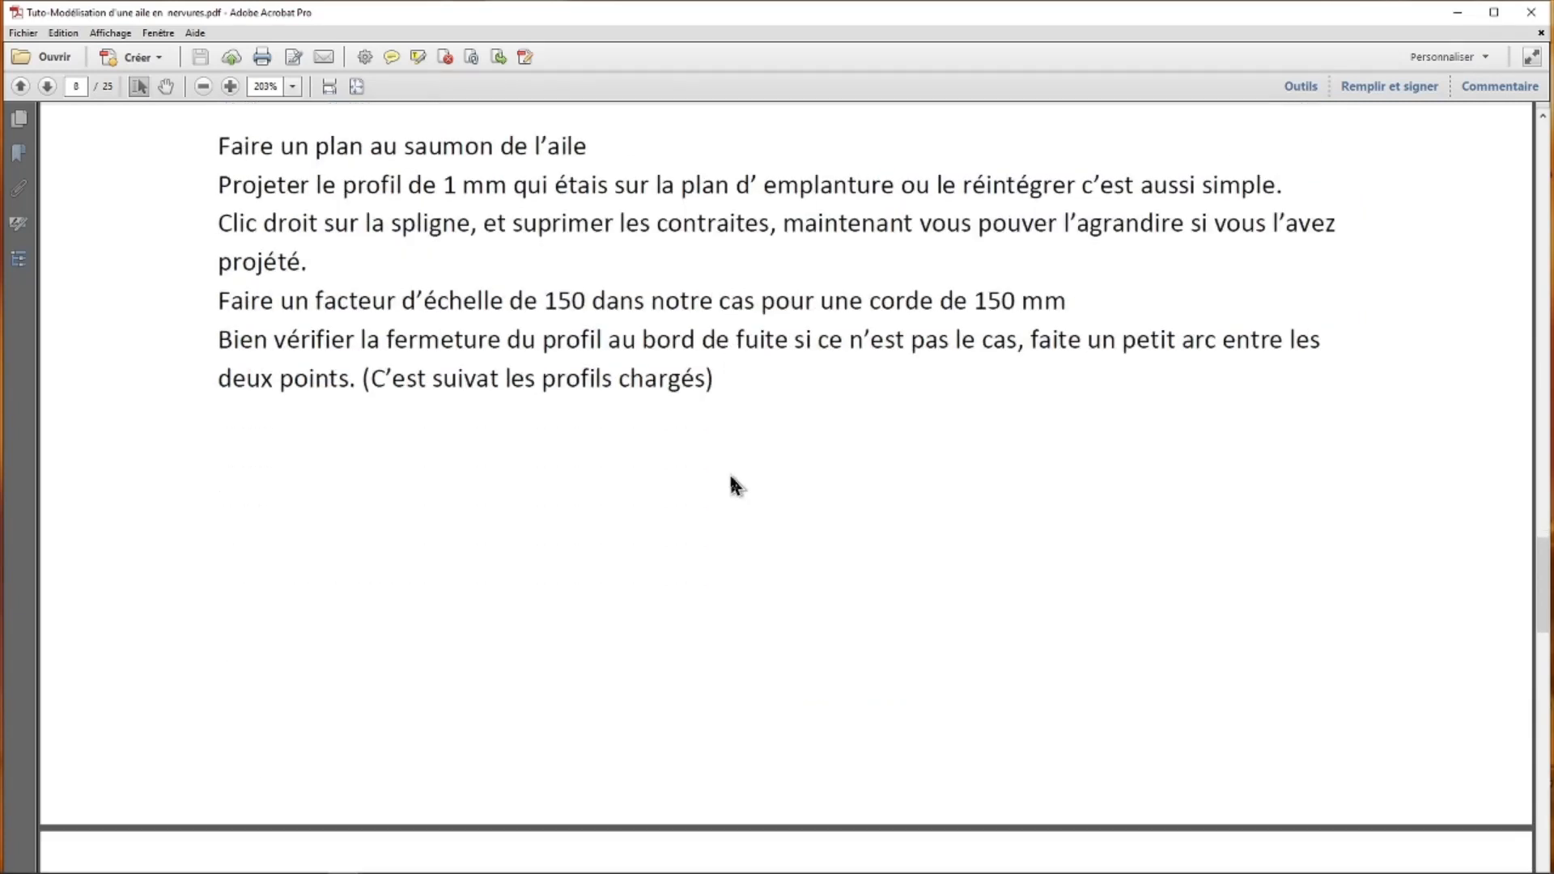
scroll(631, 421, "down", 6)
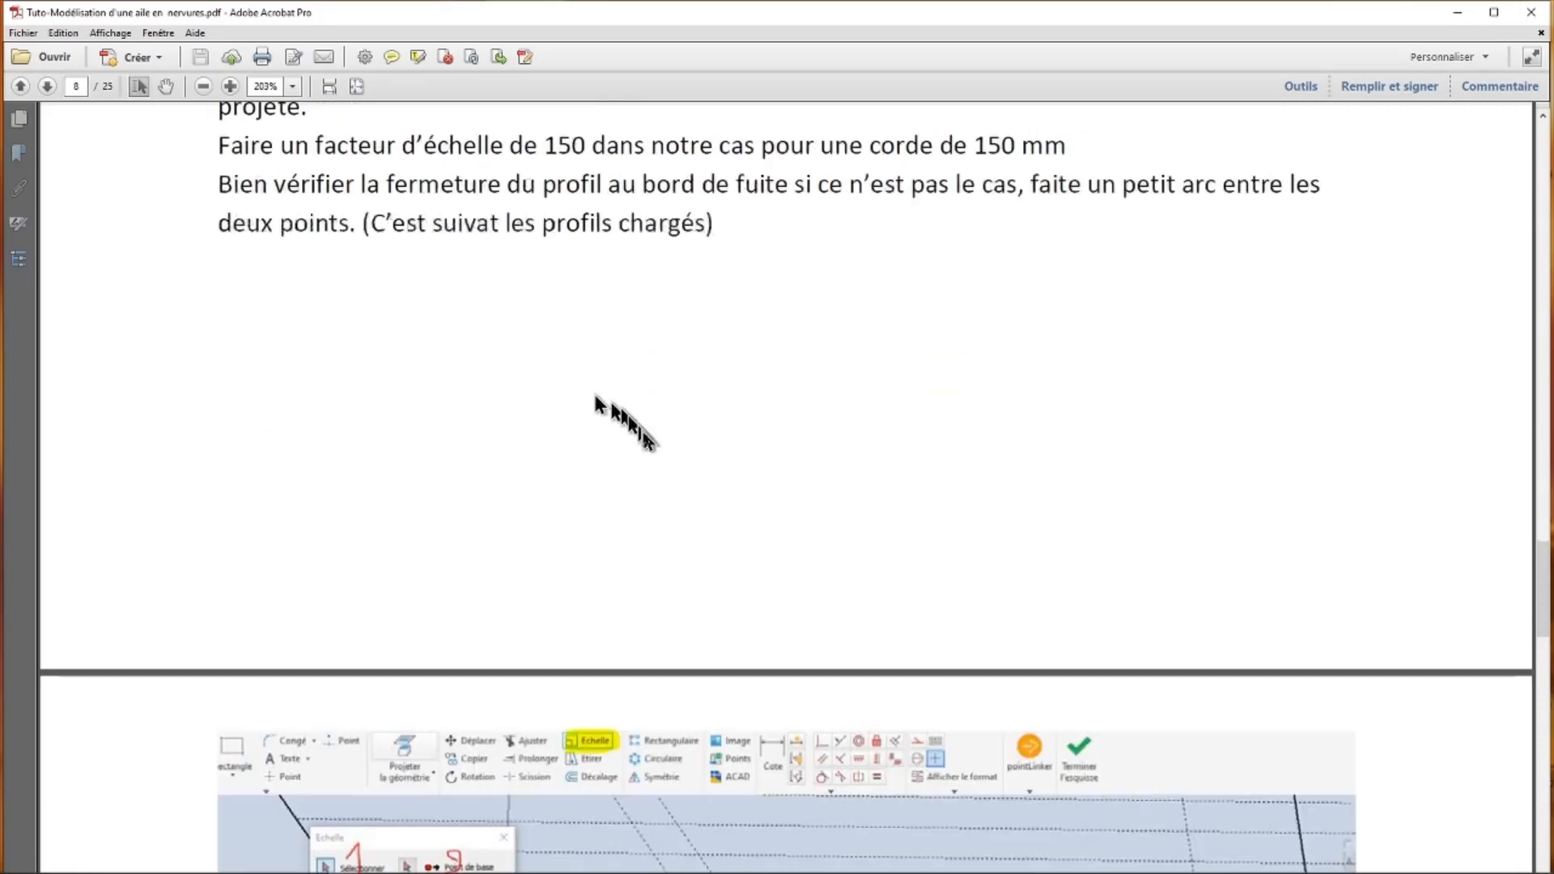
scroll(653, 440, "down", 1)
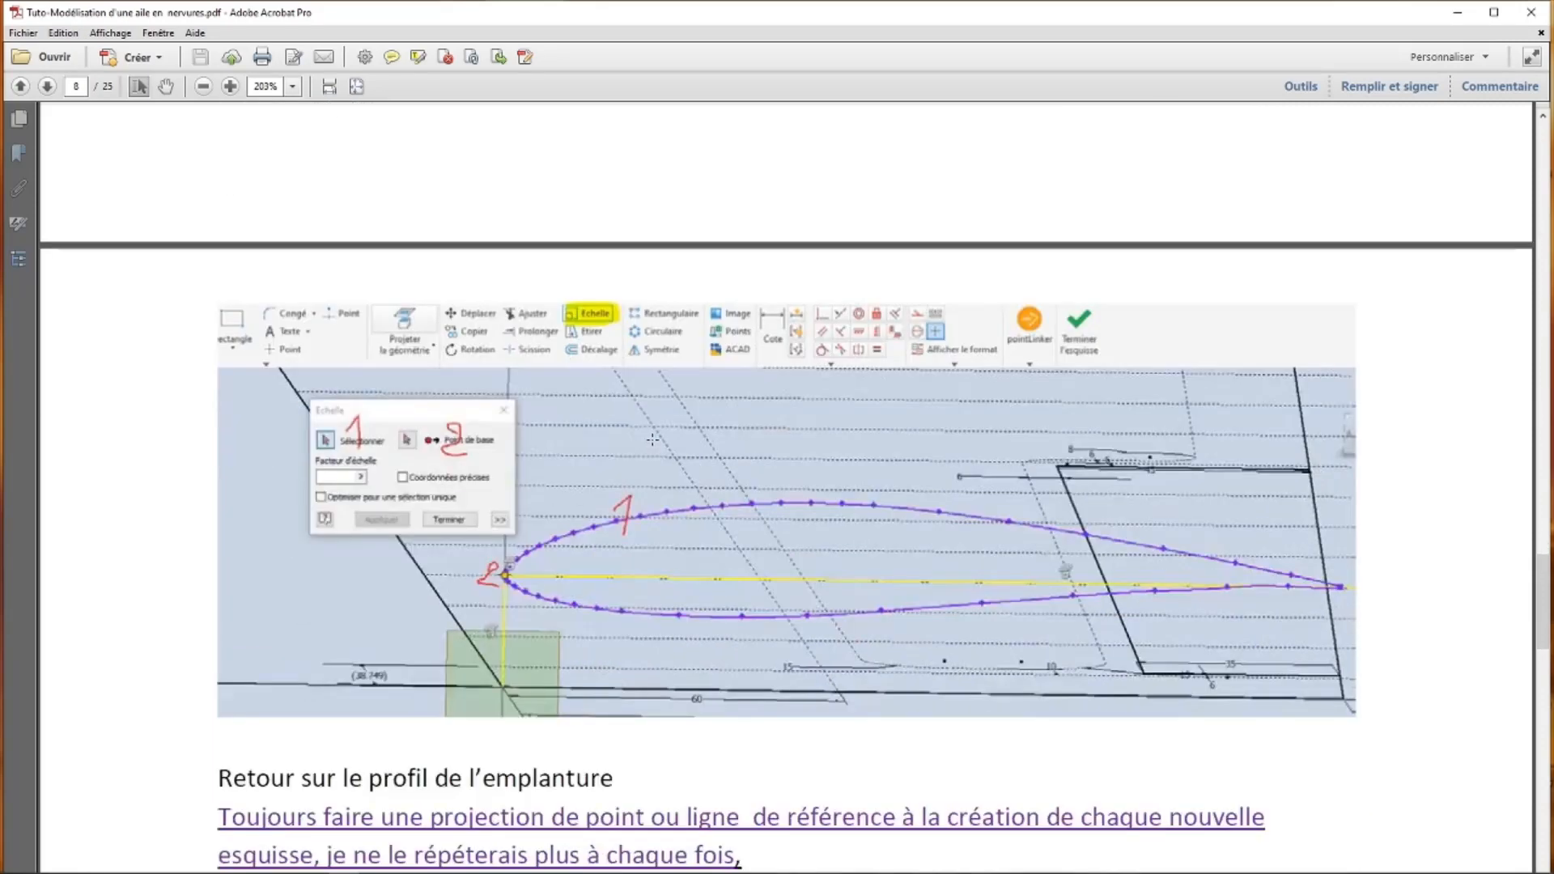
scroll(634, 445, "down", 15)
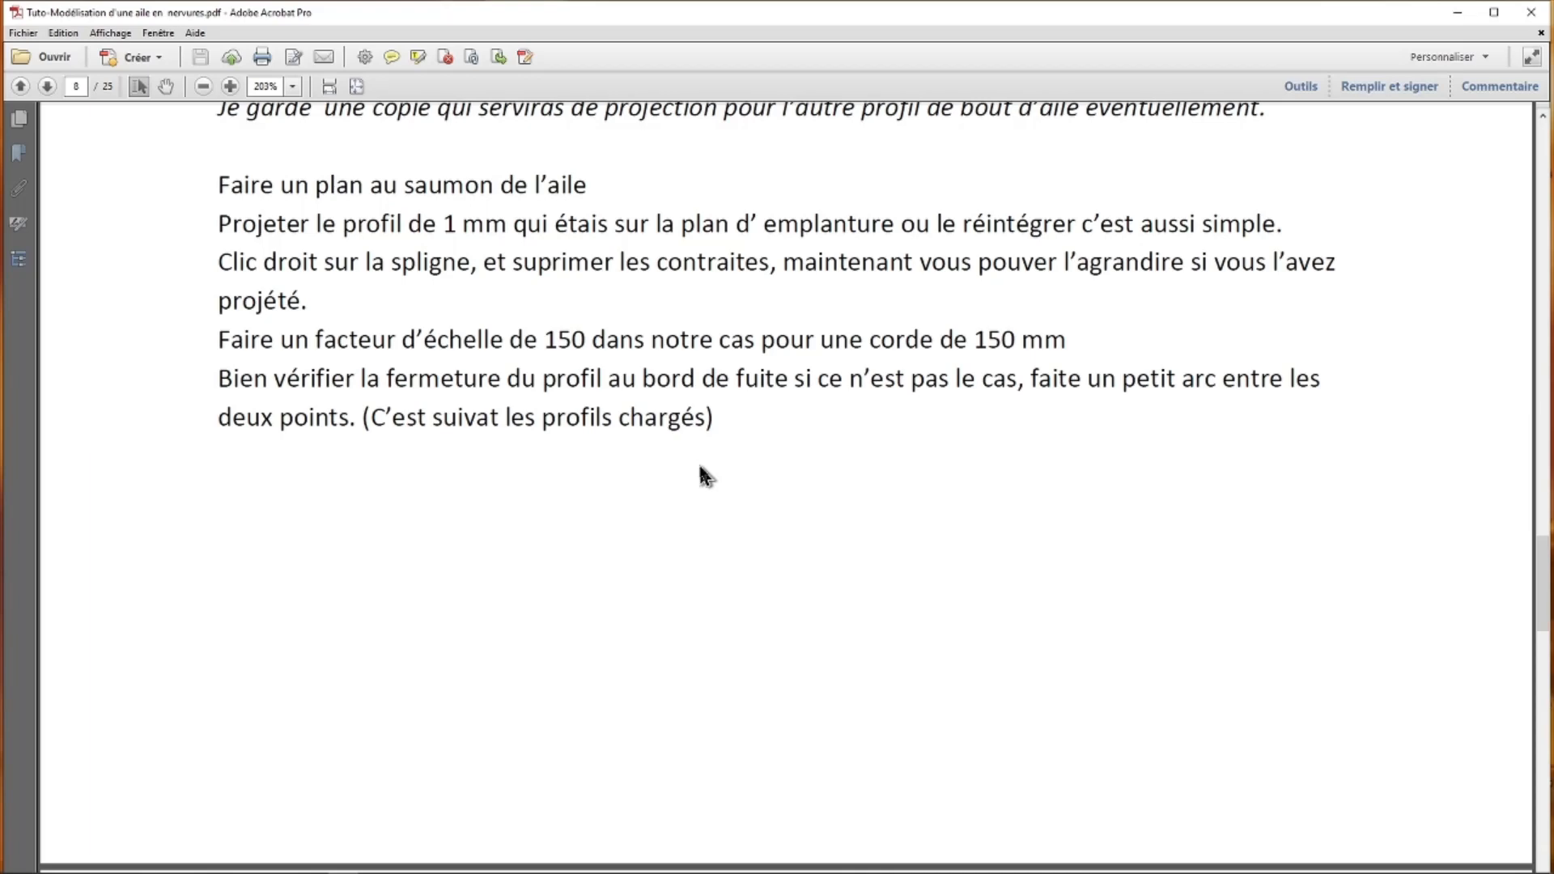
scroll(684, 478, "down", 8)
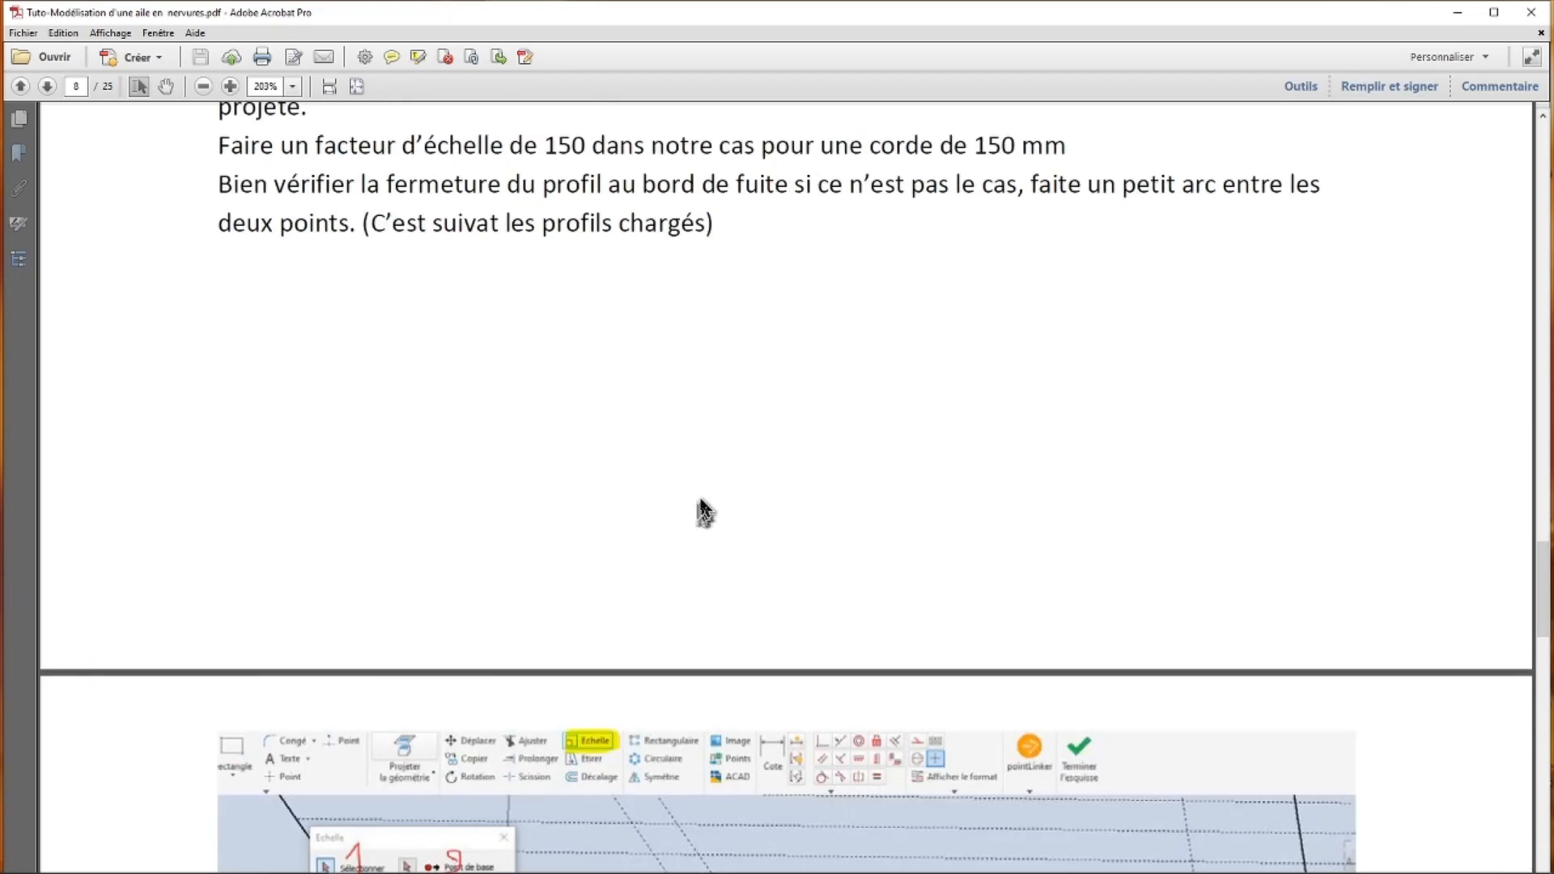
scroll(697, 495, "down", 2)
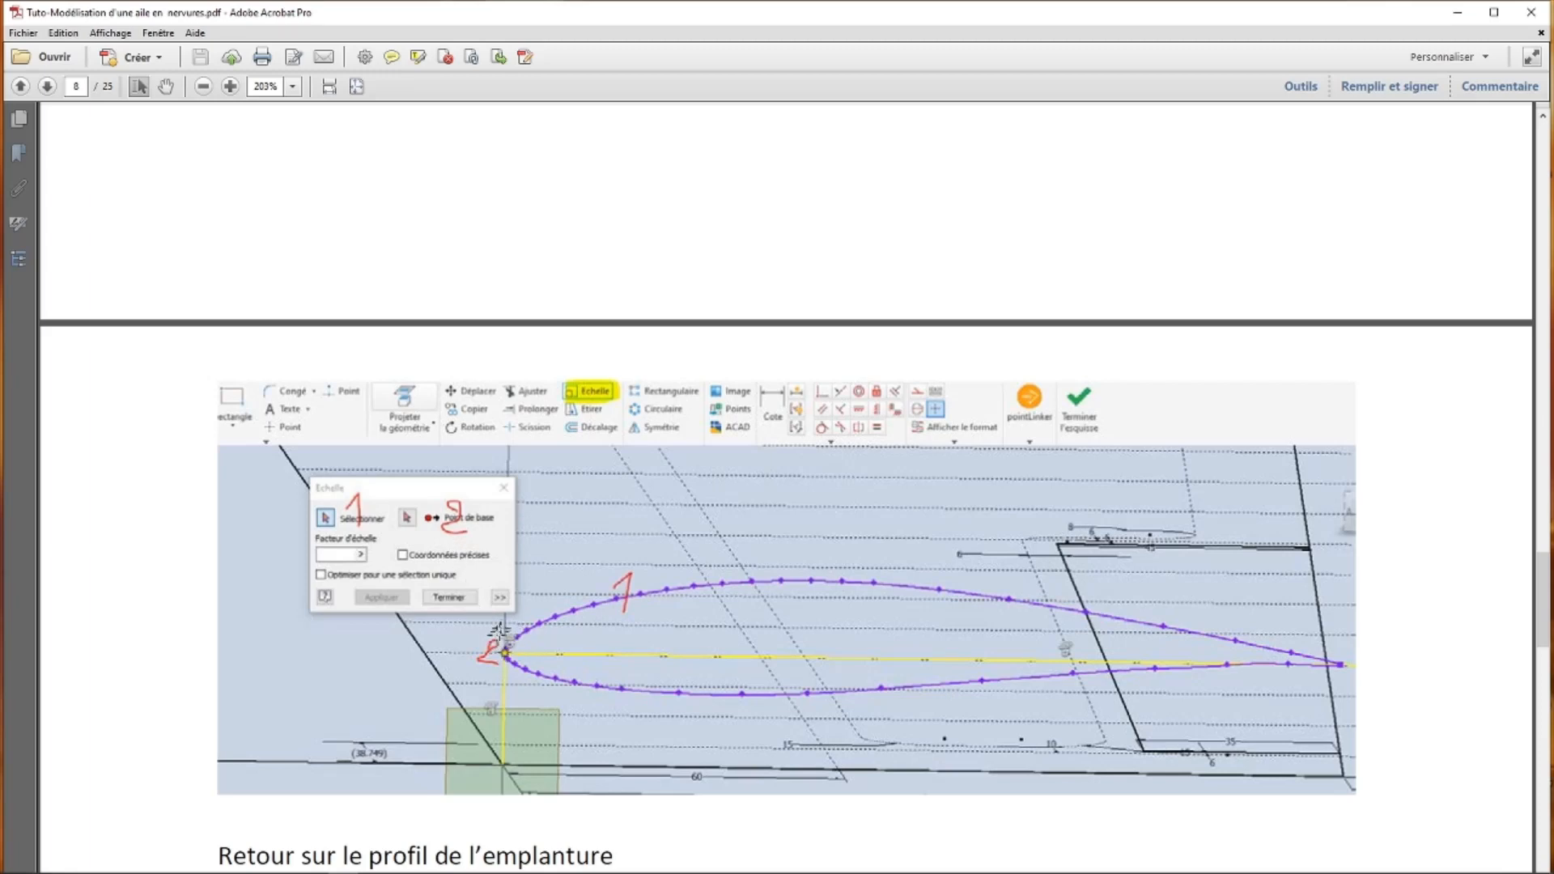
- Read the root profile section on projecting reference geometry and fixing every spline point with the cadenas constraint
scroll(374, 559, "down", 5)
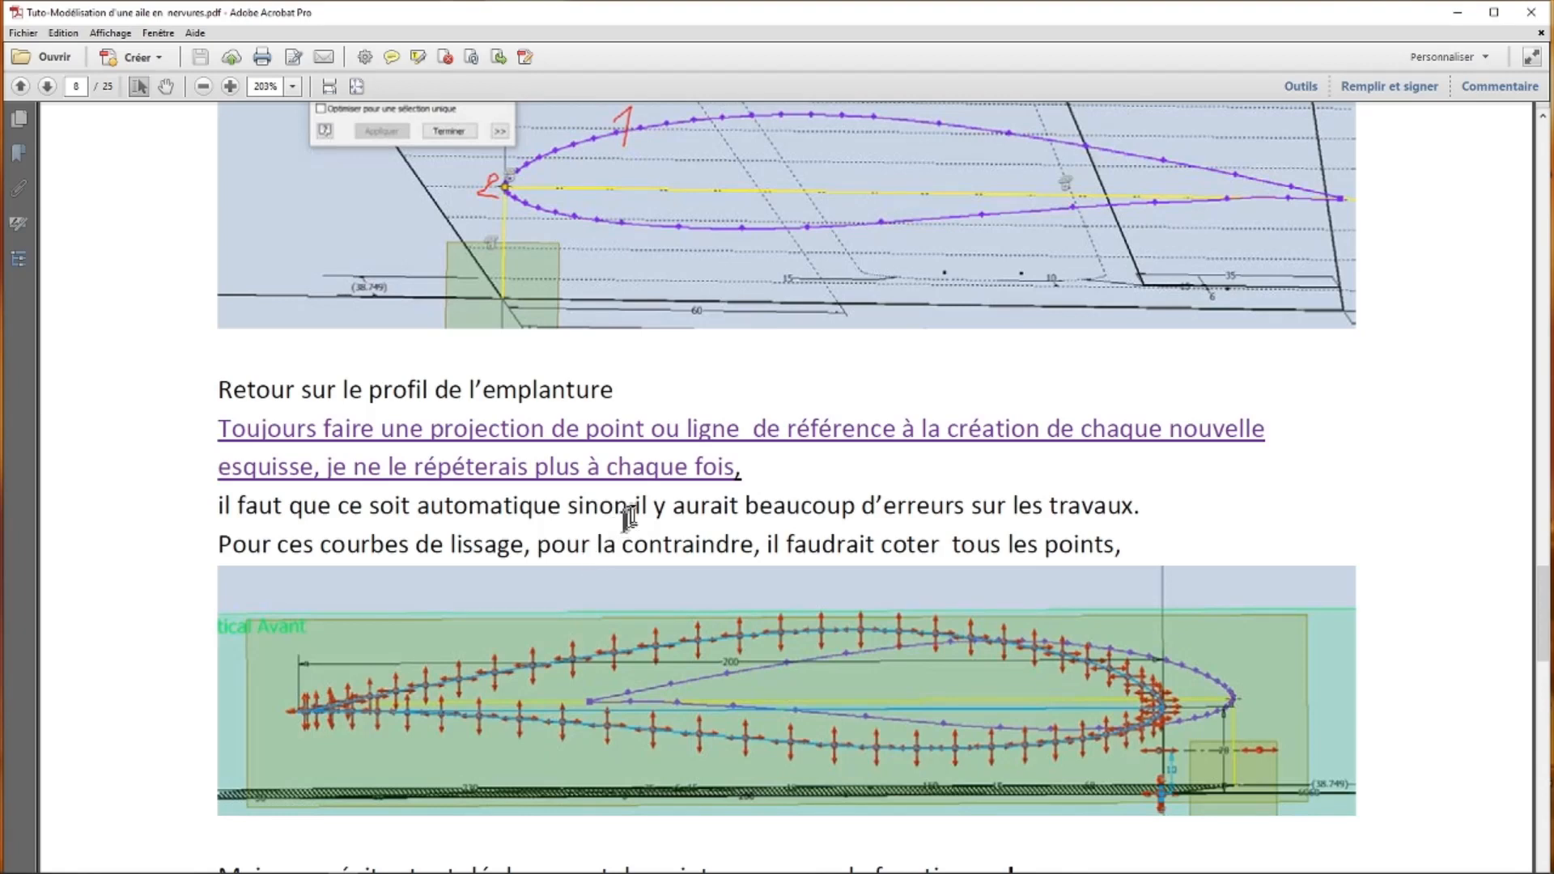
scroll(621, 477, "down", 1)
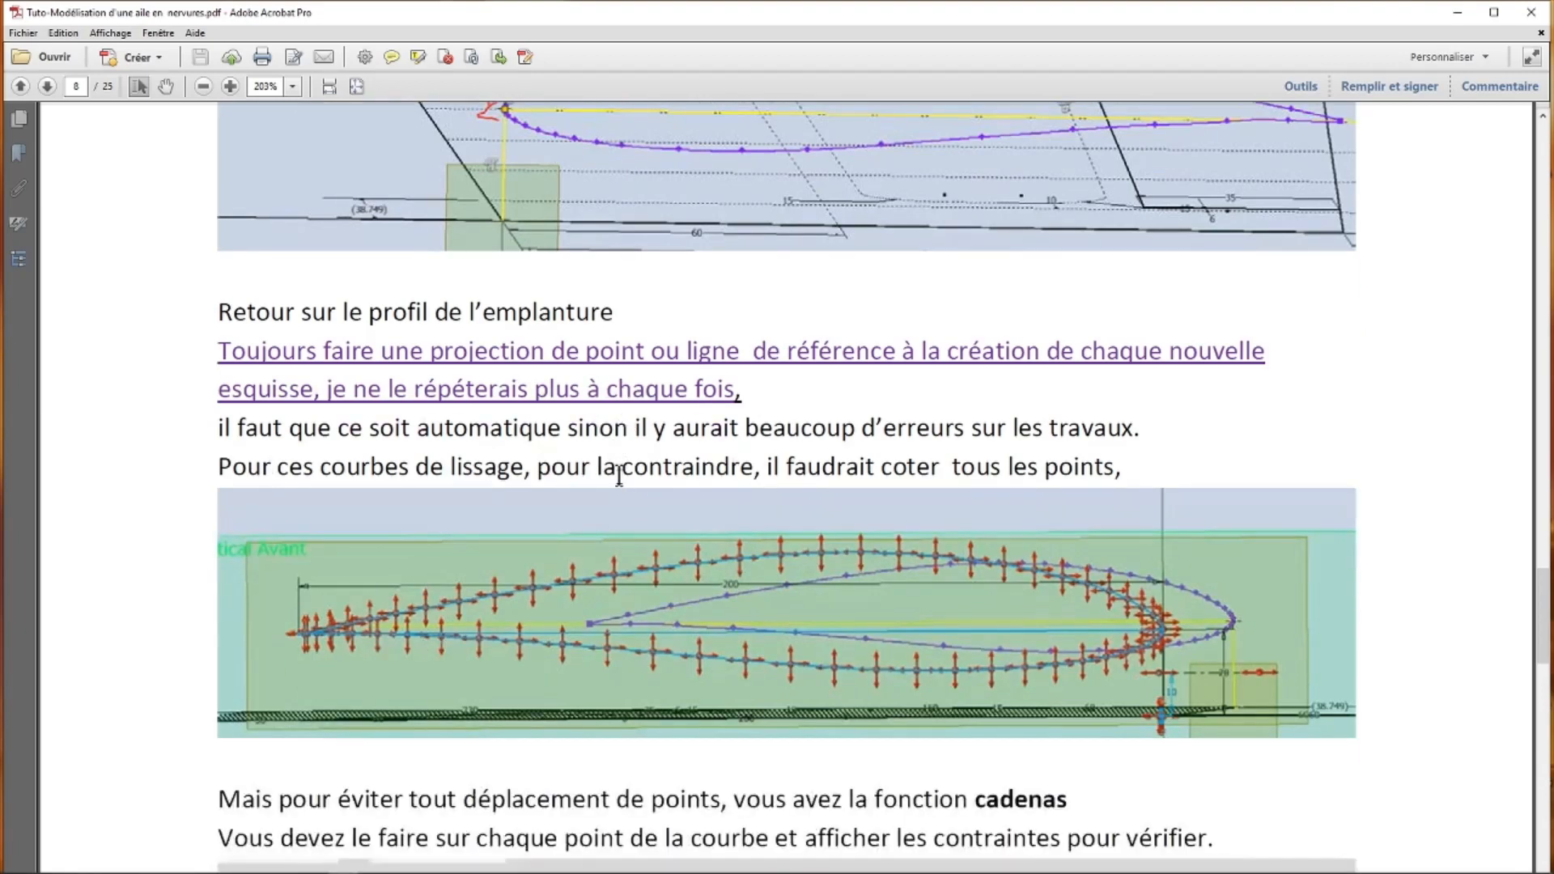
scroll(619, 476, "down", 7)
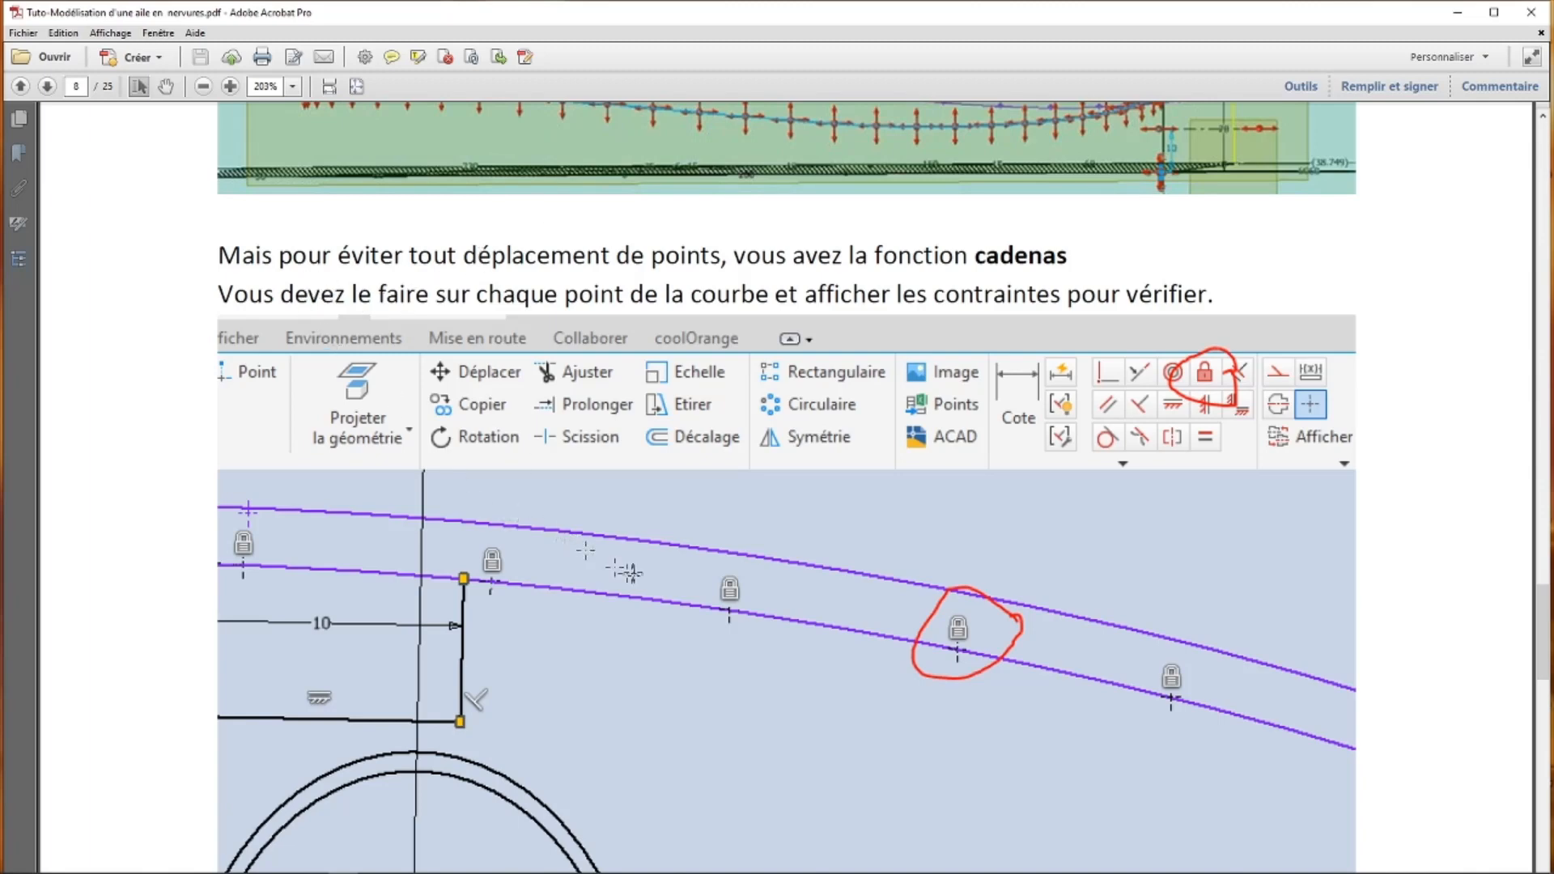
scroll(624, 563, "down", 4)
scroll(684, 565, "up", 2)
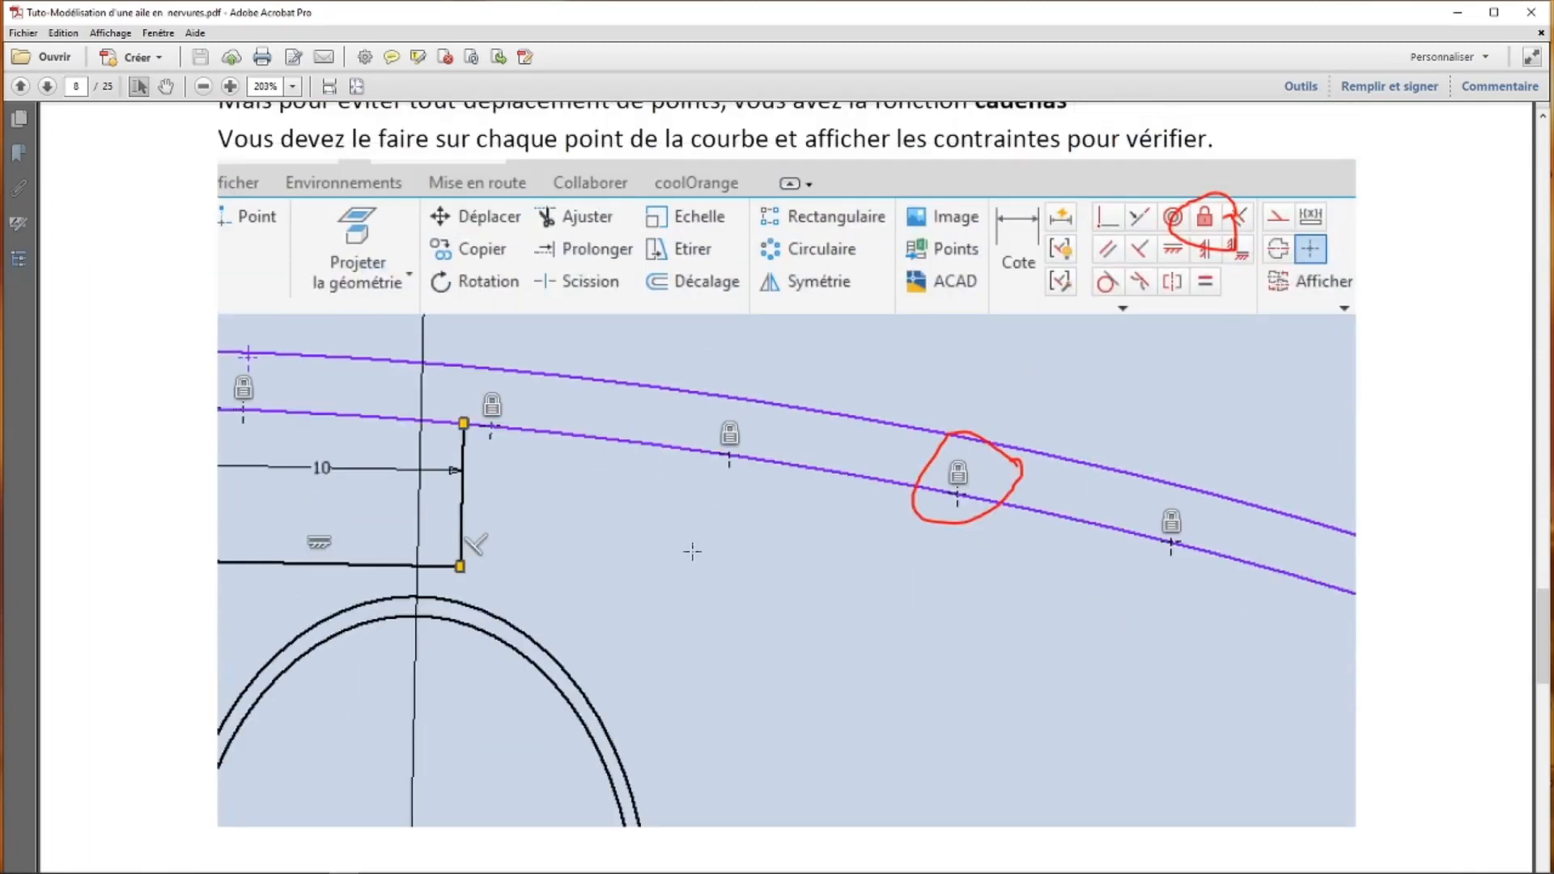
scroll(691, 546, "down", 3)
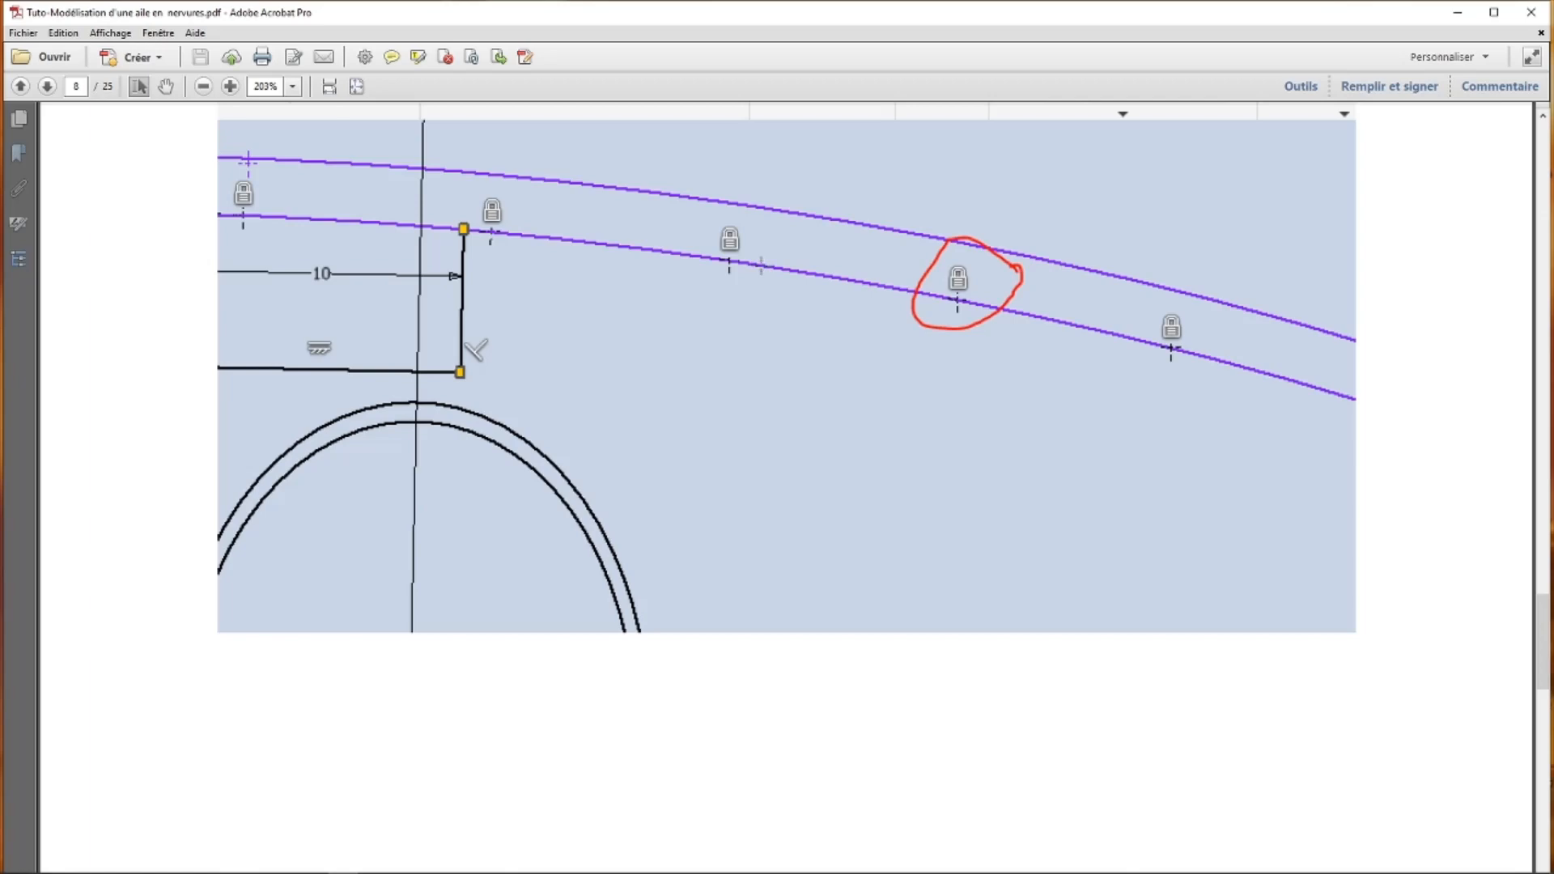
- Read the advice on working from a copy of the reference plan and extending short construction lines on the reference profiles
scroll(683, 429, "down", 12)
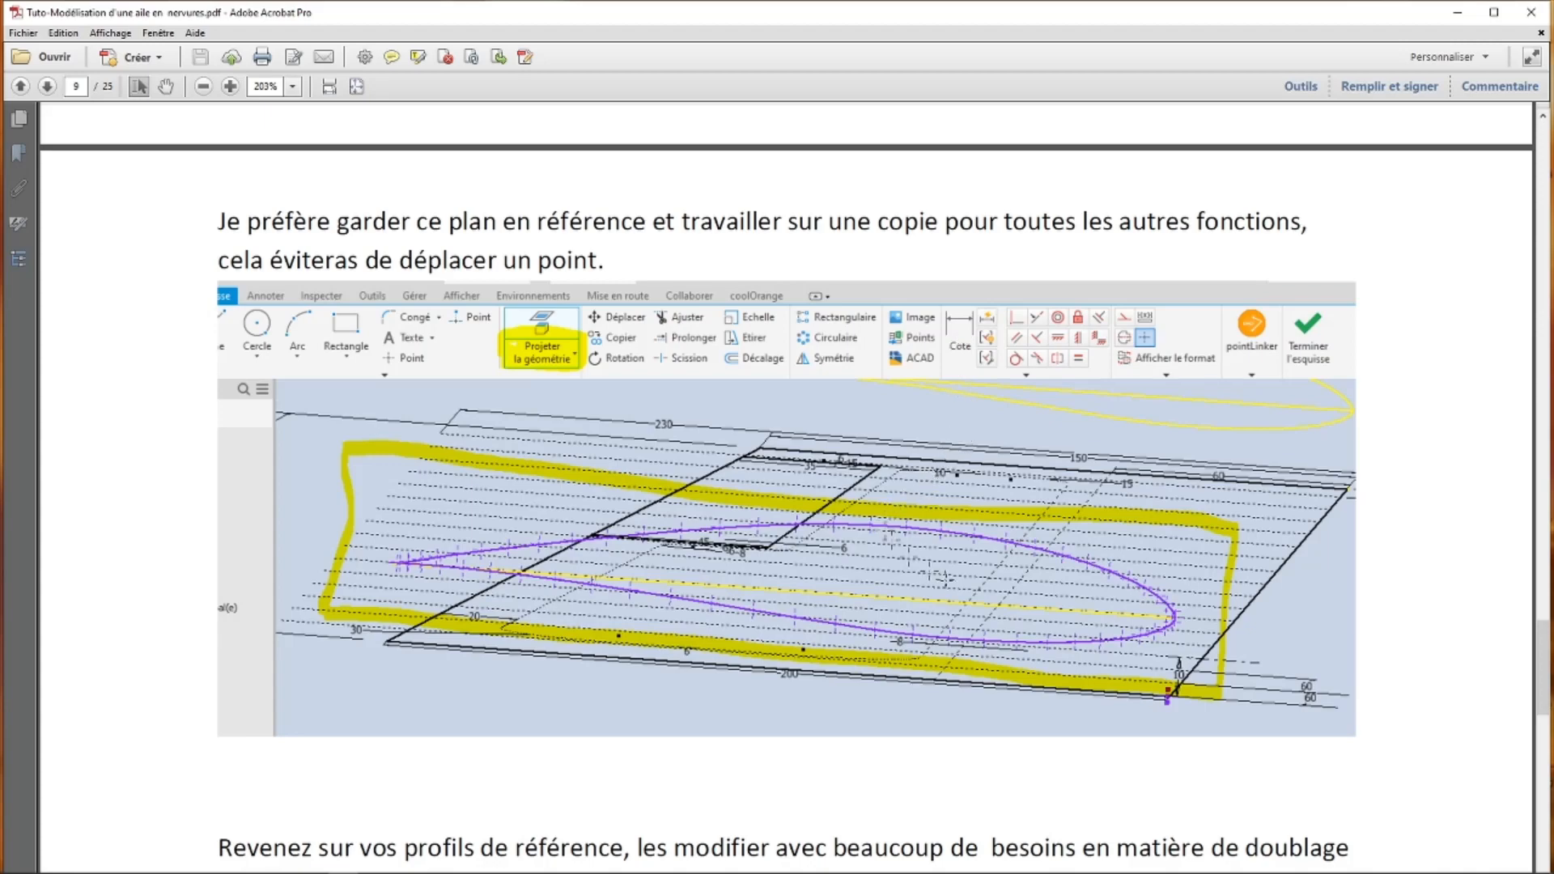
scroll(857, 512, "down", 5)
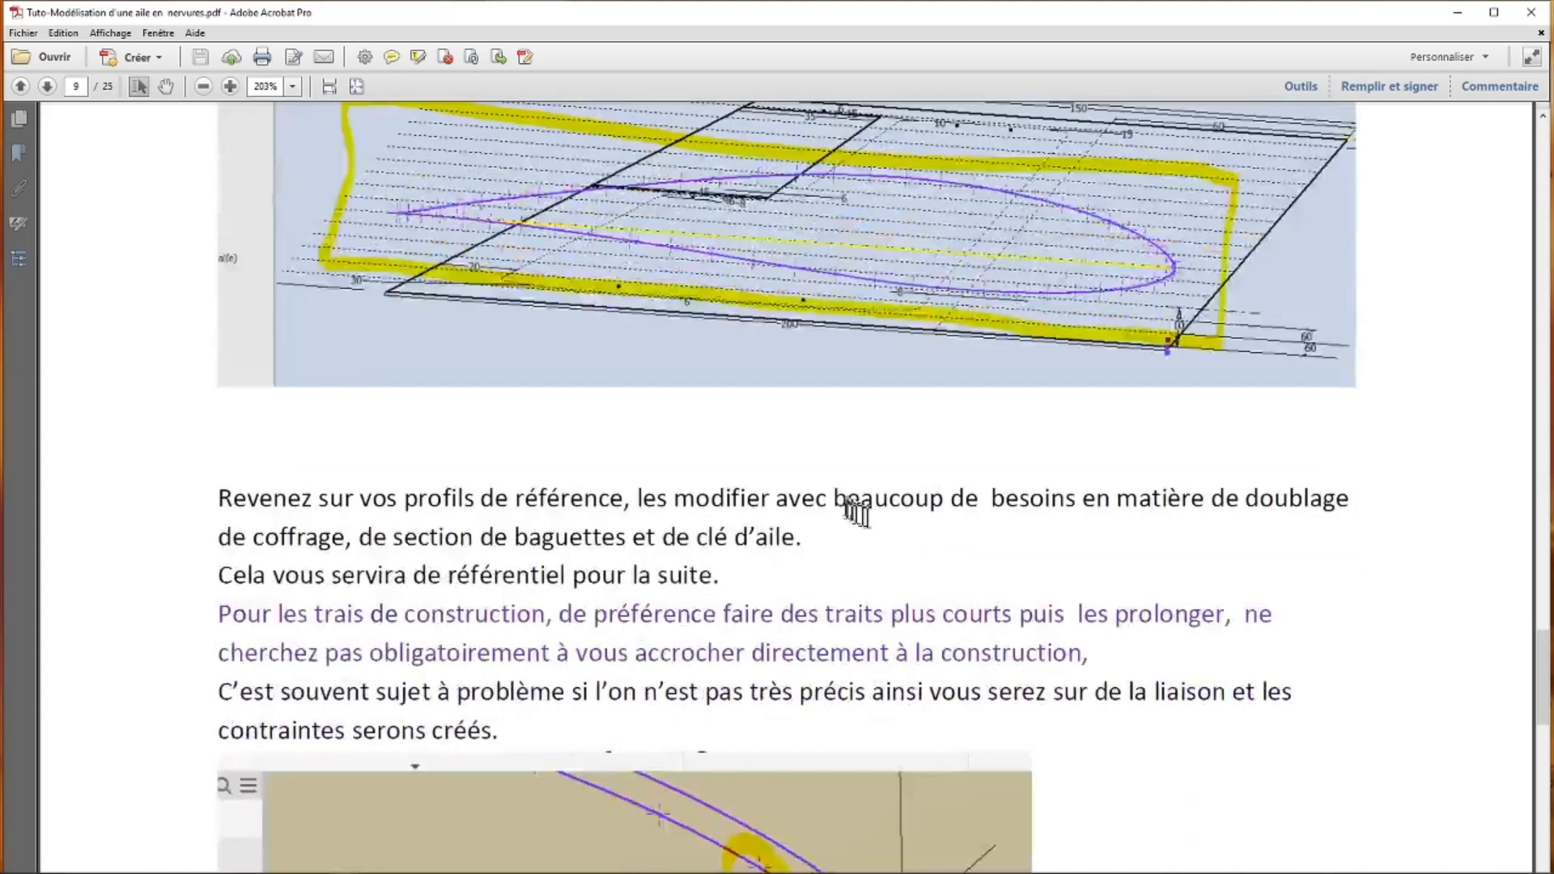
scroll(857, 512, "down", 4)
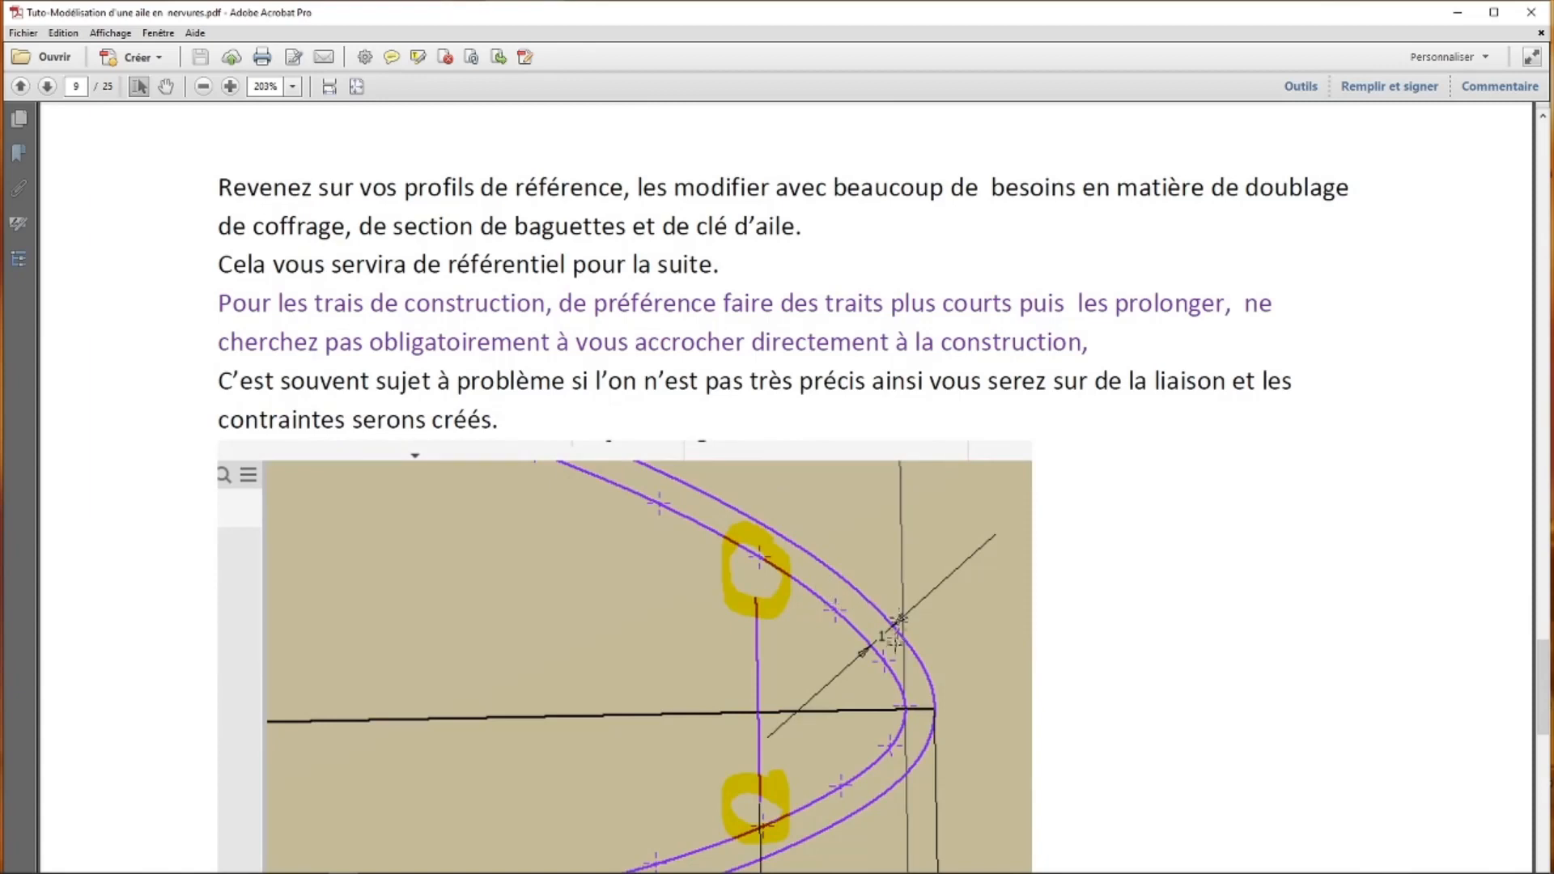
scroll(895, 631, "up", 1)
scroll(899, 648, "down", 1)
scroll(793, 567, "down", 2)
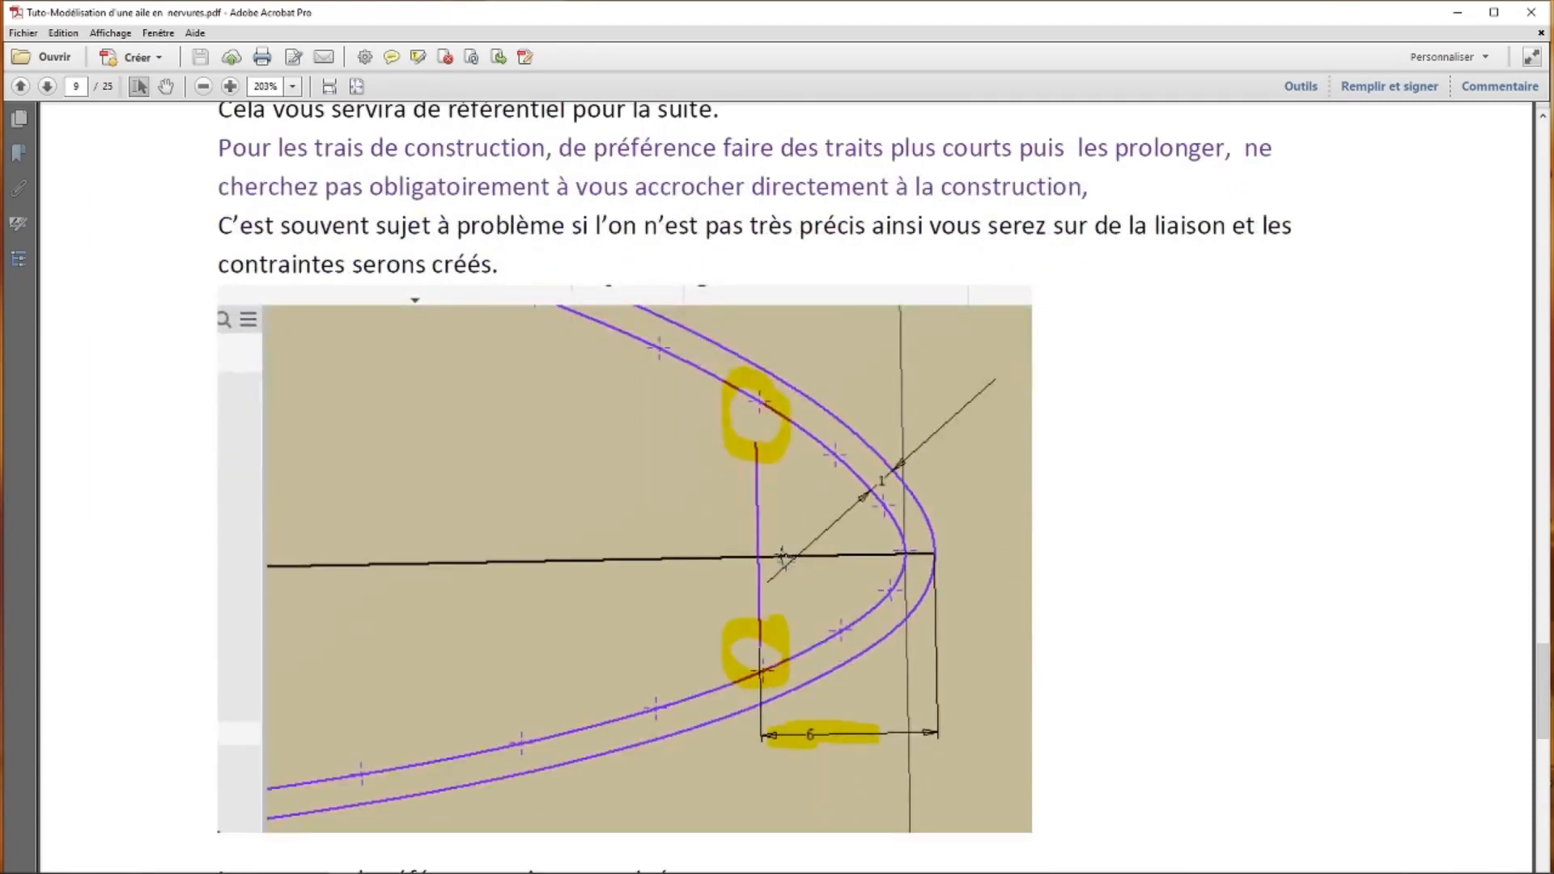
- Examine the finished root reference rib illustration and the tip profile instructions with 4° of negative twist
scroll(745, 522, "down", 8)
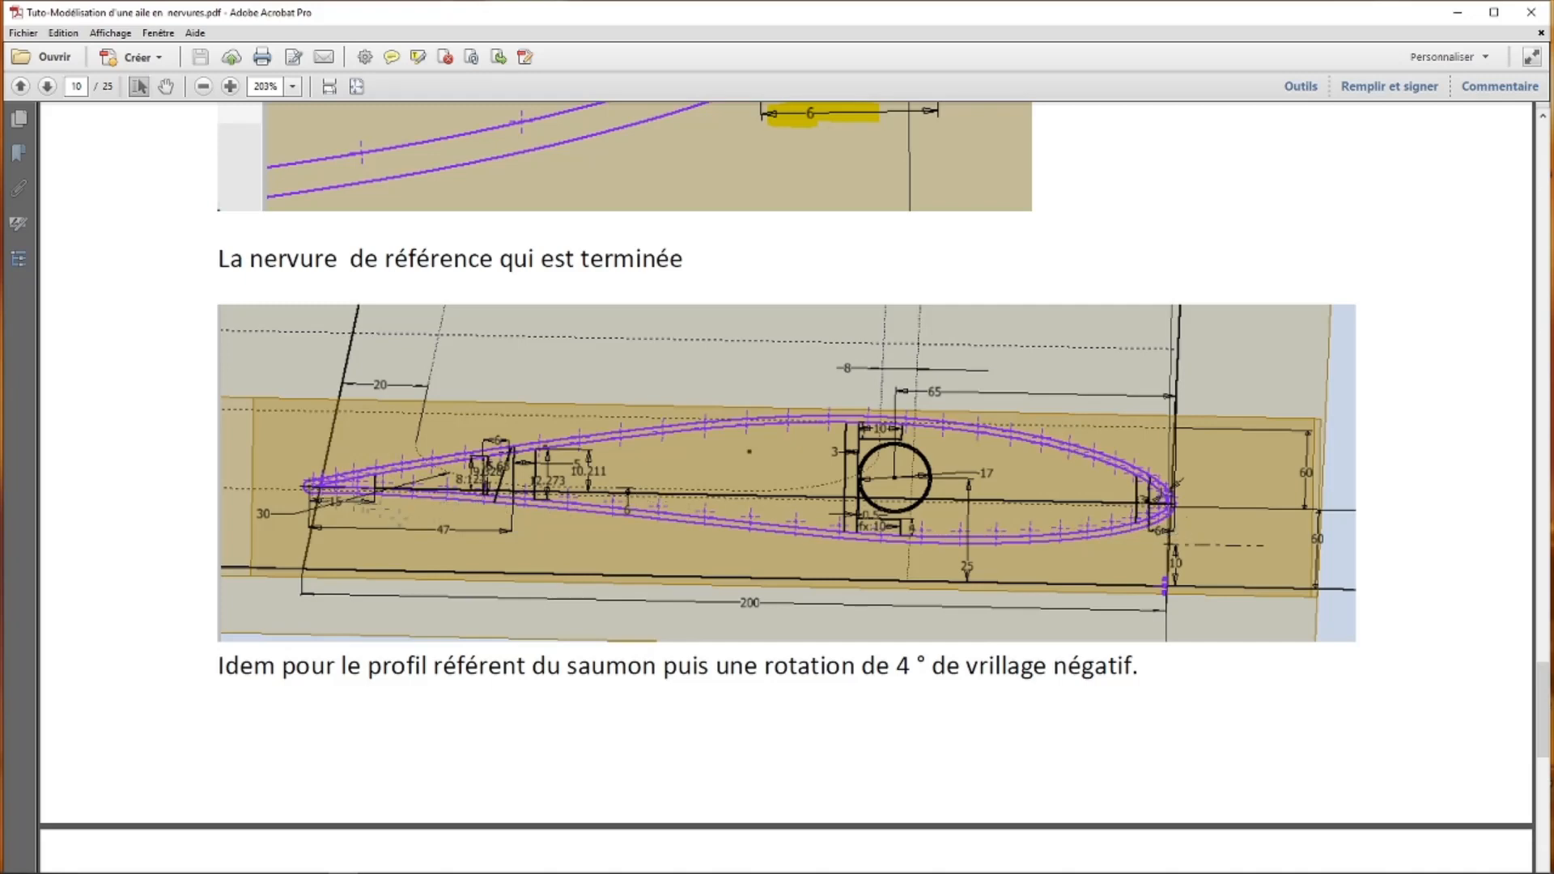
scroll(292, 485, "up", 2)
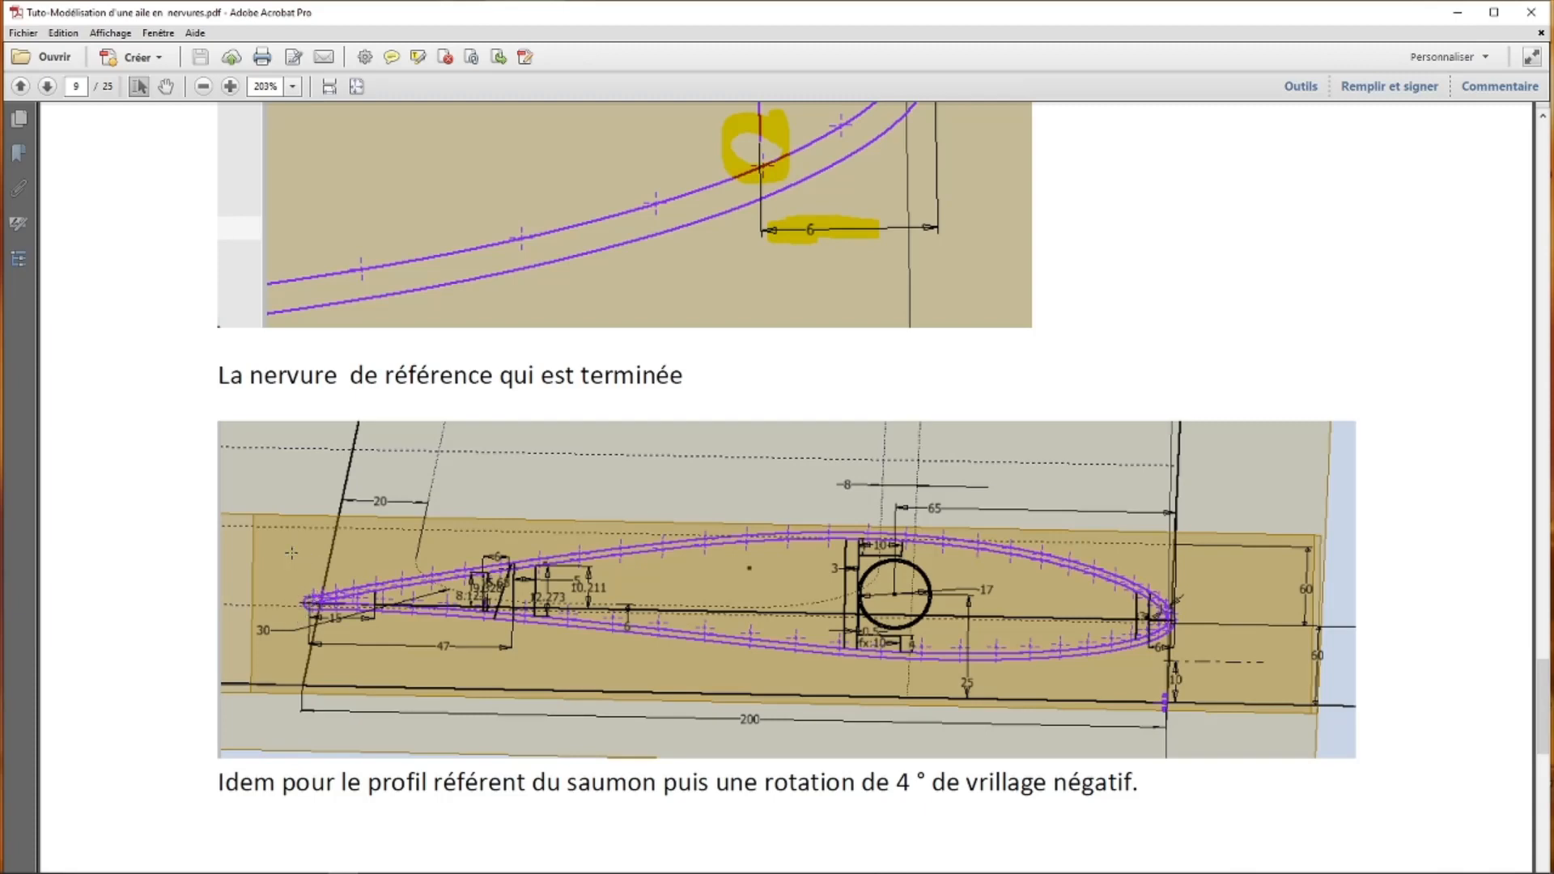
scroll(729, 534, "down", 10)
scroll(653, 522, "down", 5)
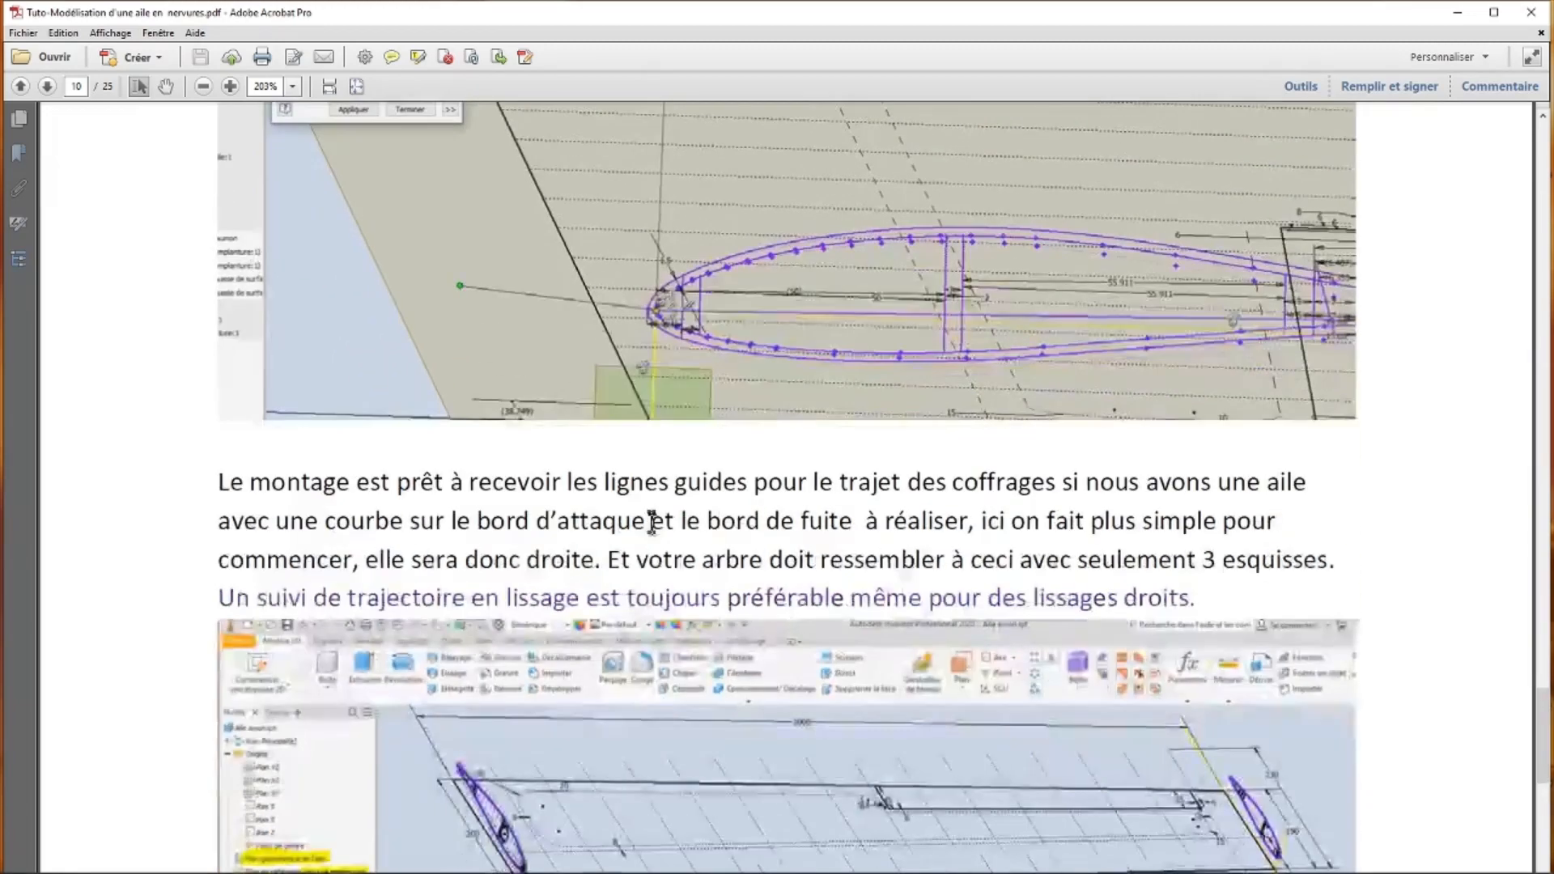
- Read how to prepare the three-sketch setup for guide lines and choose between the surface and volume methods for the skin
scroll(652, 523, "down", 4)
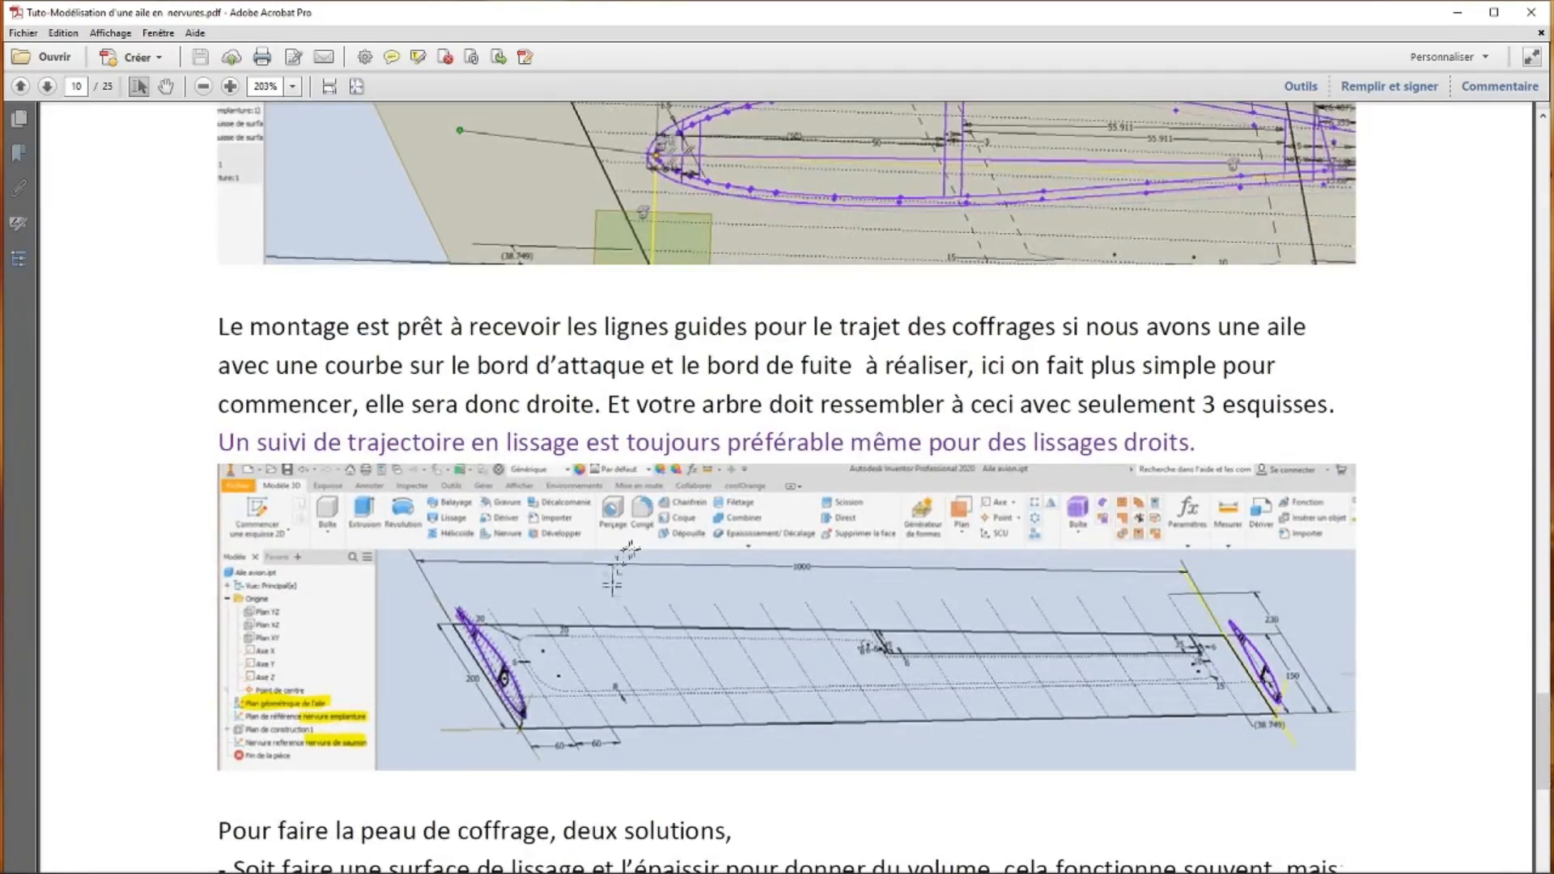
scroll(628, 550, "down", 4)
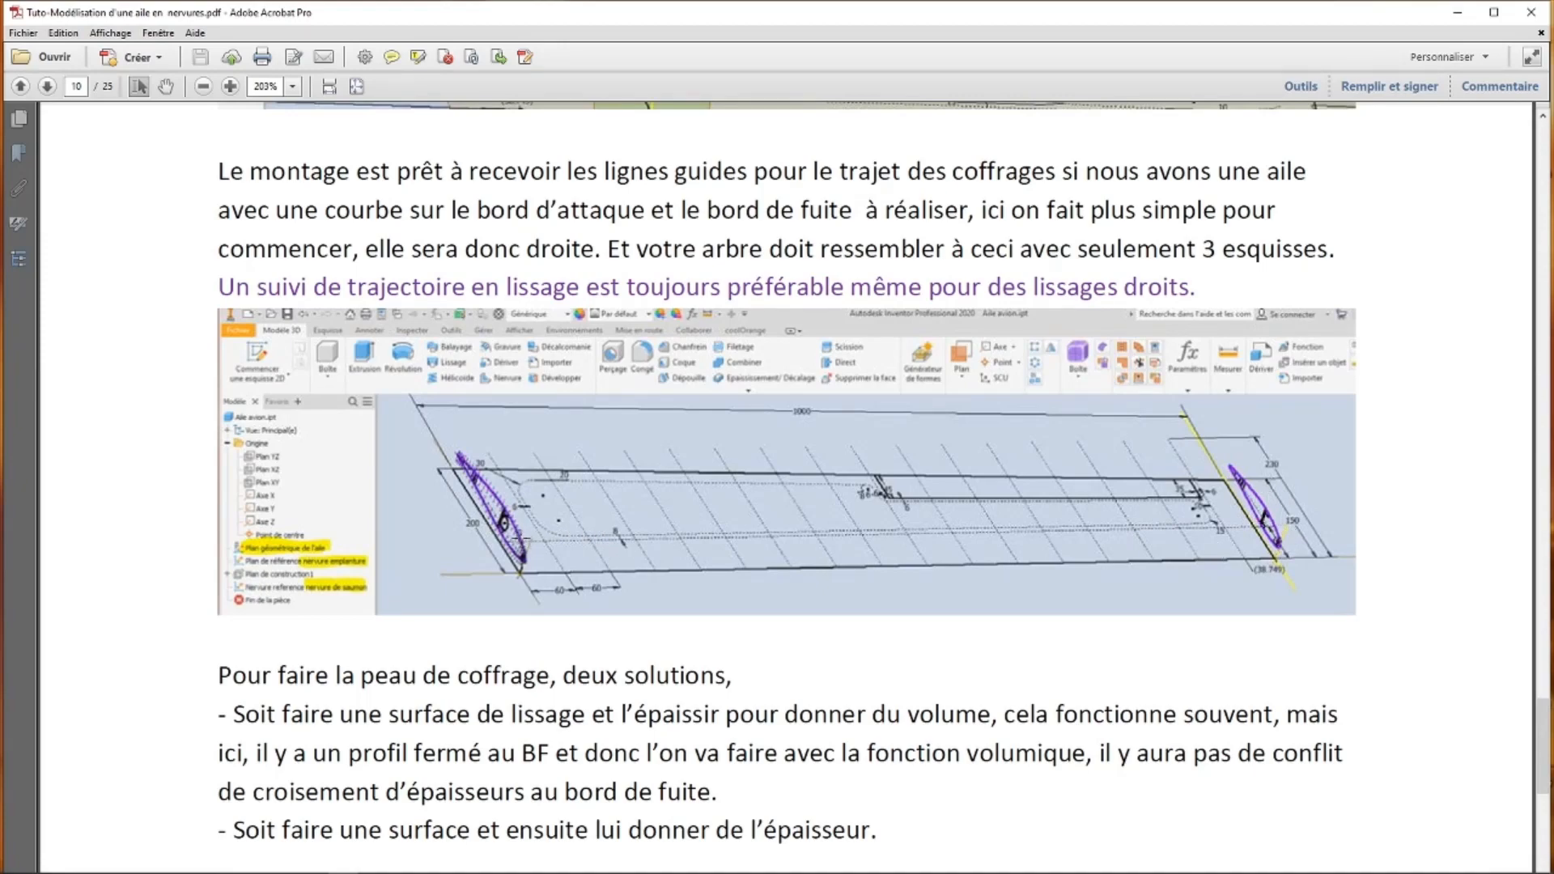
scroll(909, 555, "down", 4)
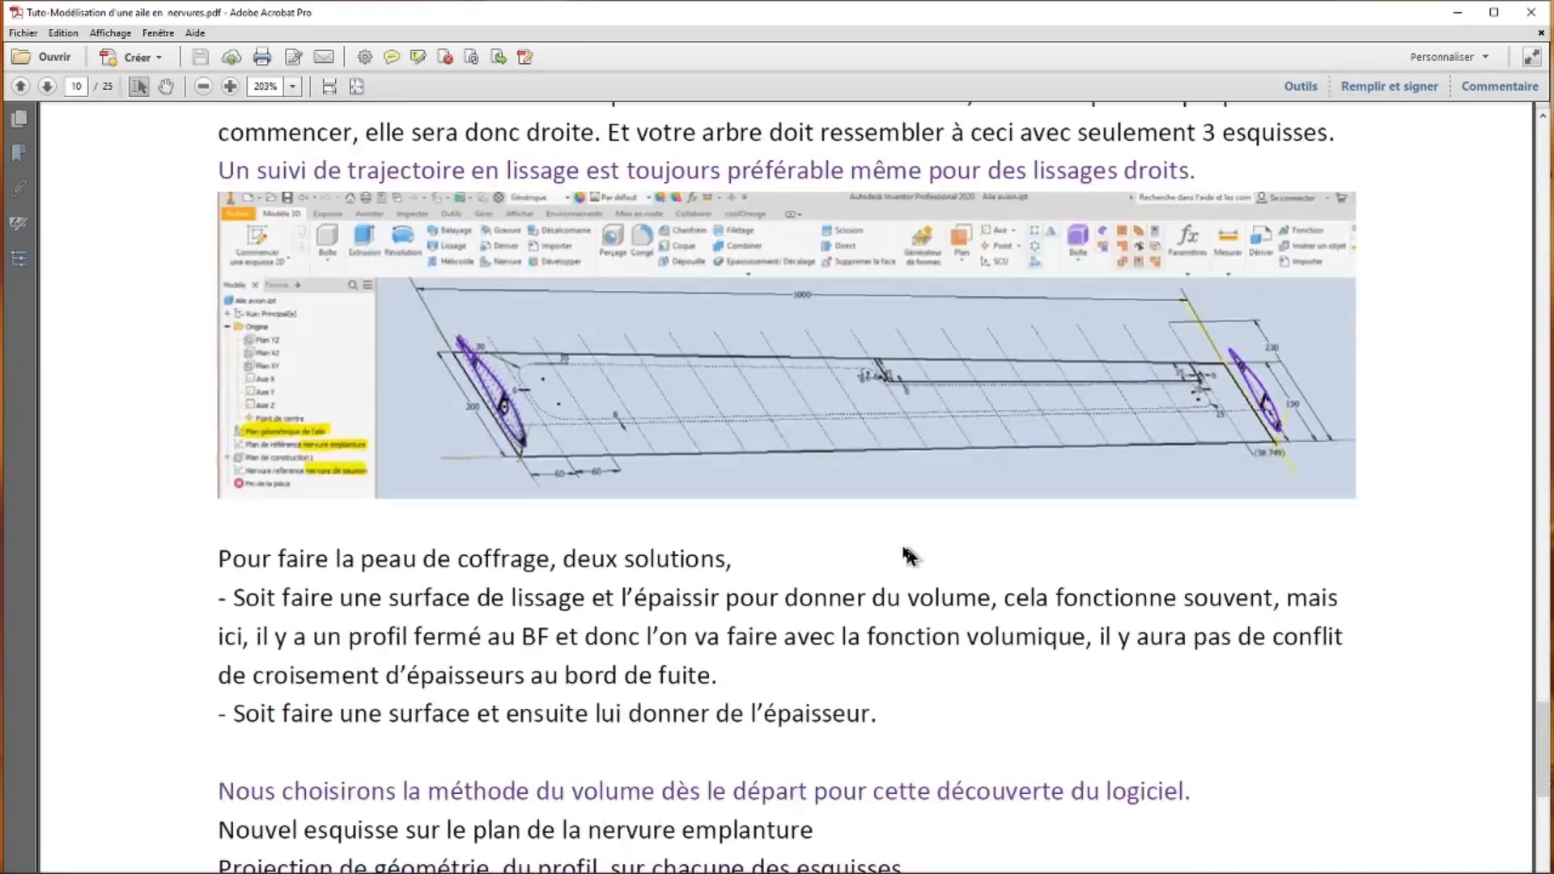
scroll(846, 532, "down", 15)
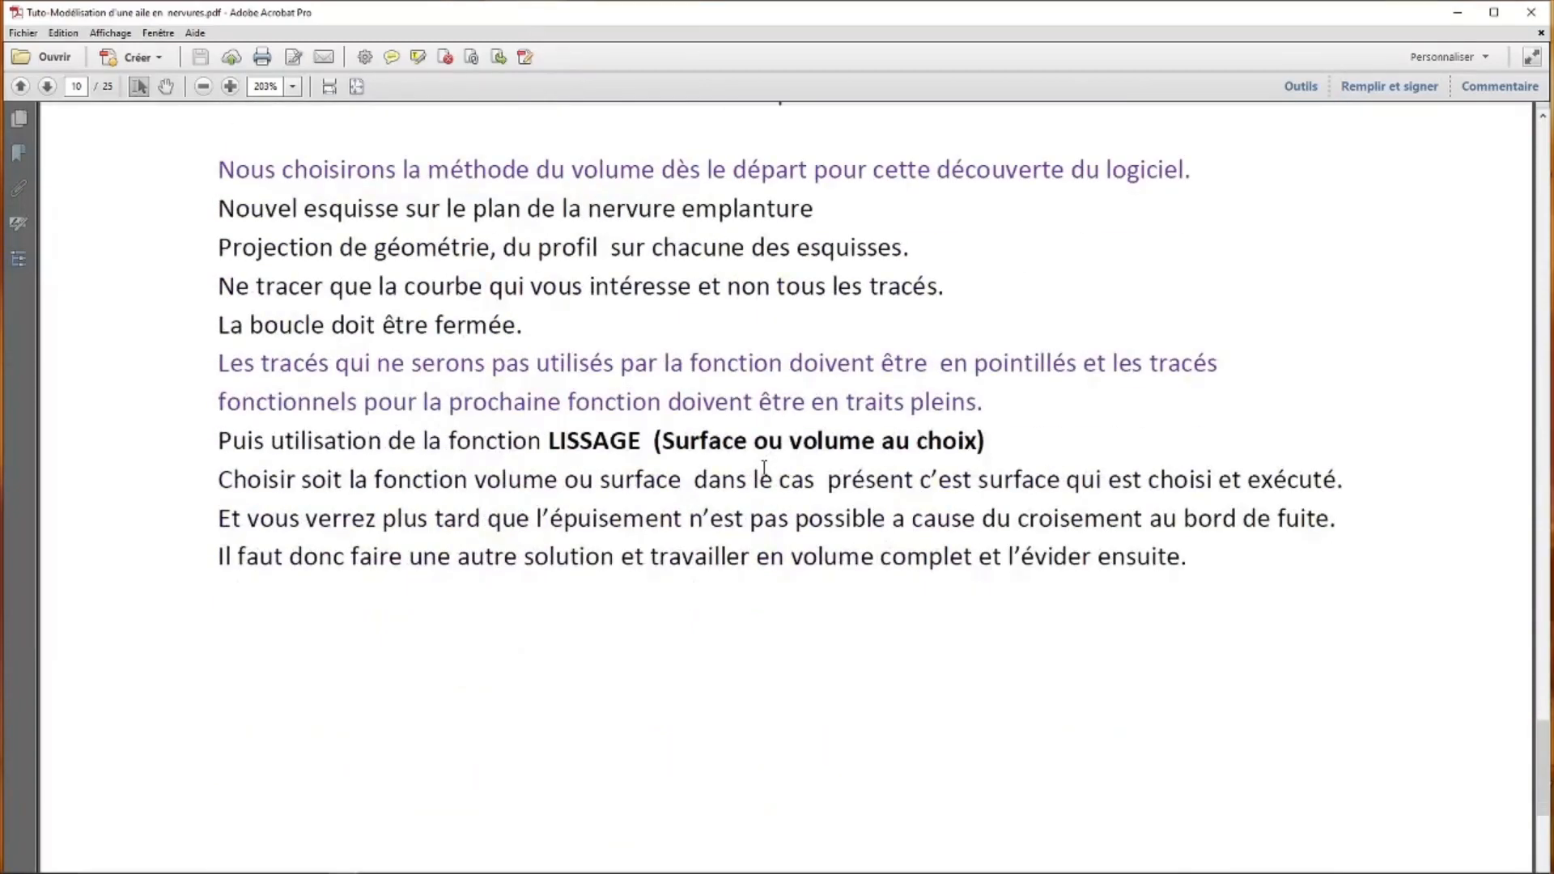
- Compare the Lissage illustrations for surface and solid output between the root and tip profiles, including the solid outer contour condition
scroll(759, 464, "down", 19)
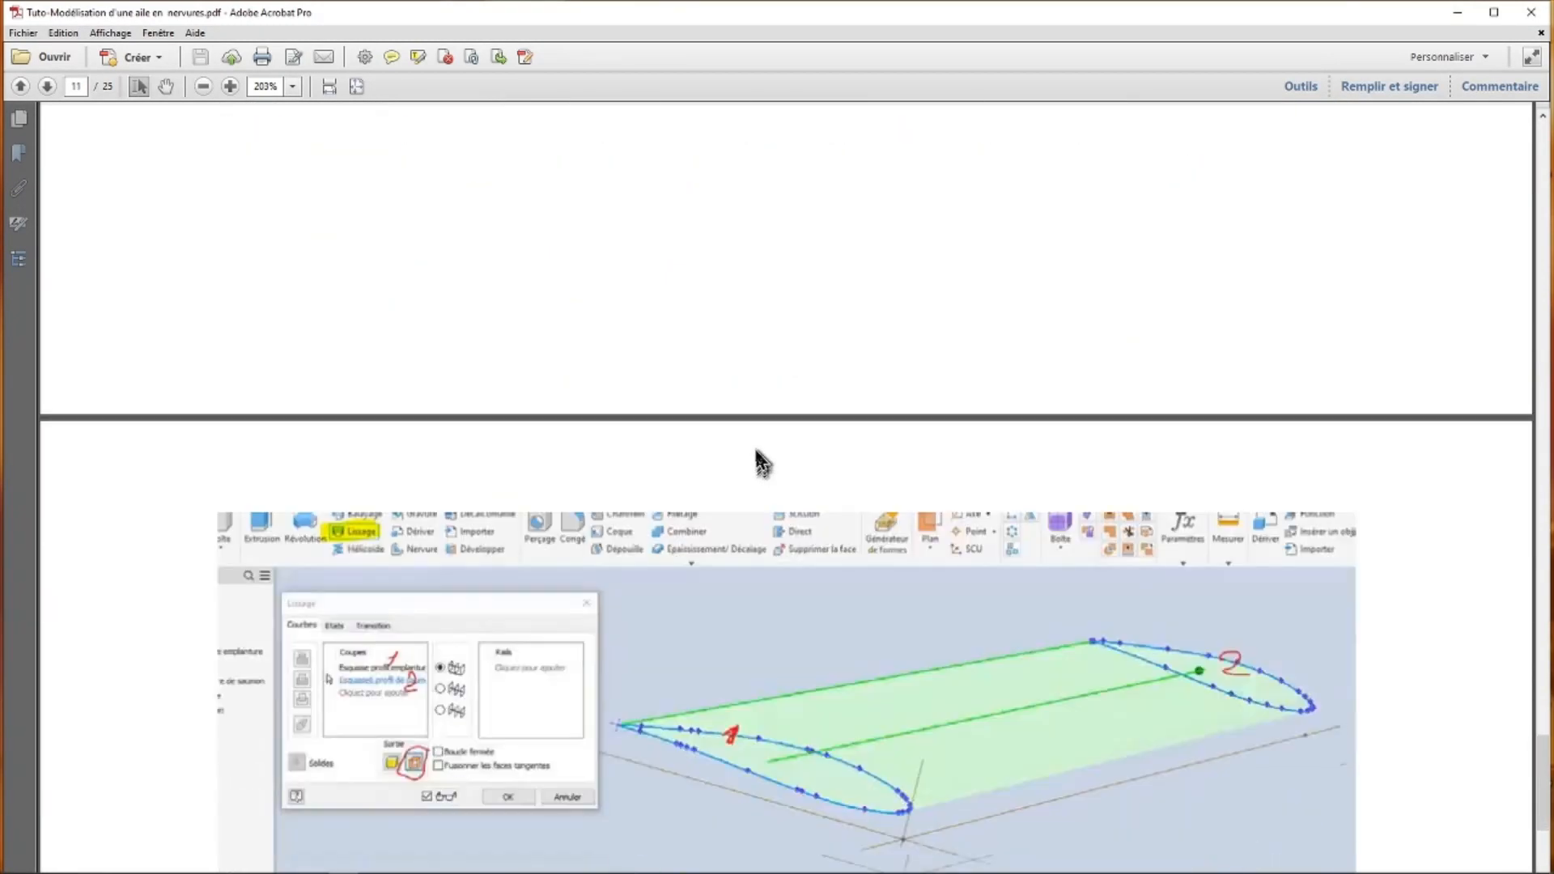
scroll(755, 445, "down", 2)
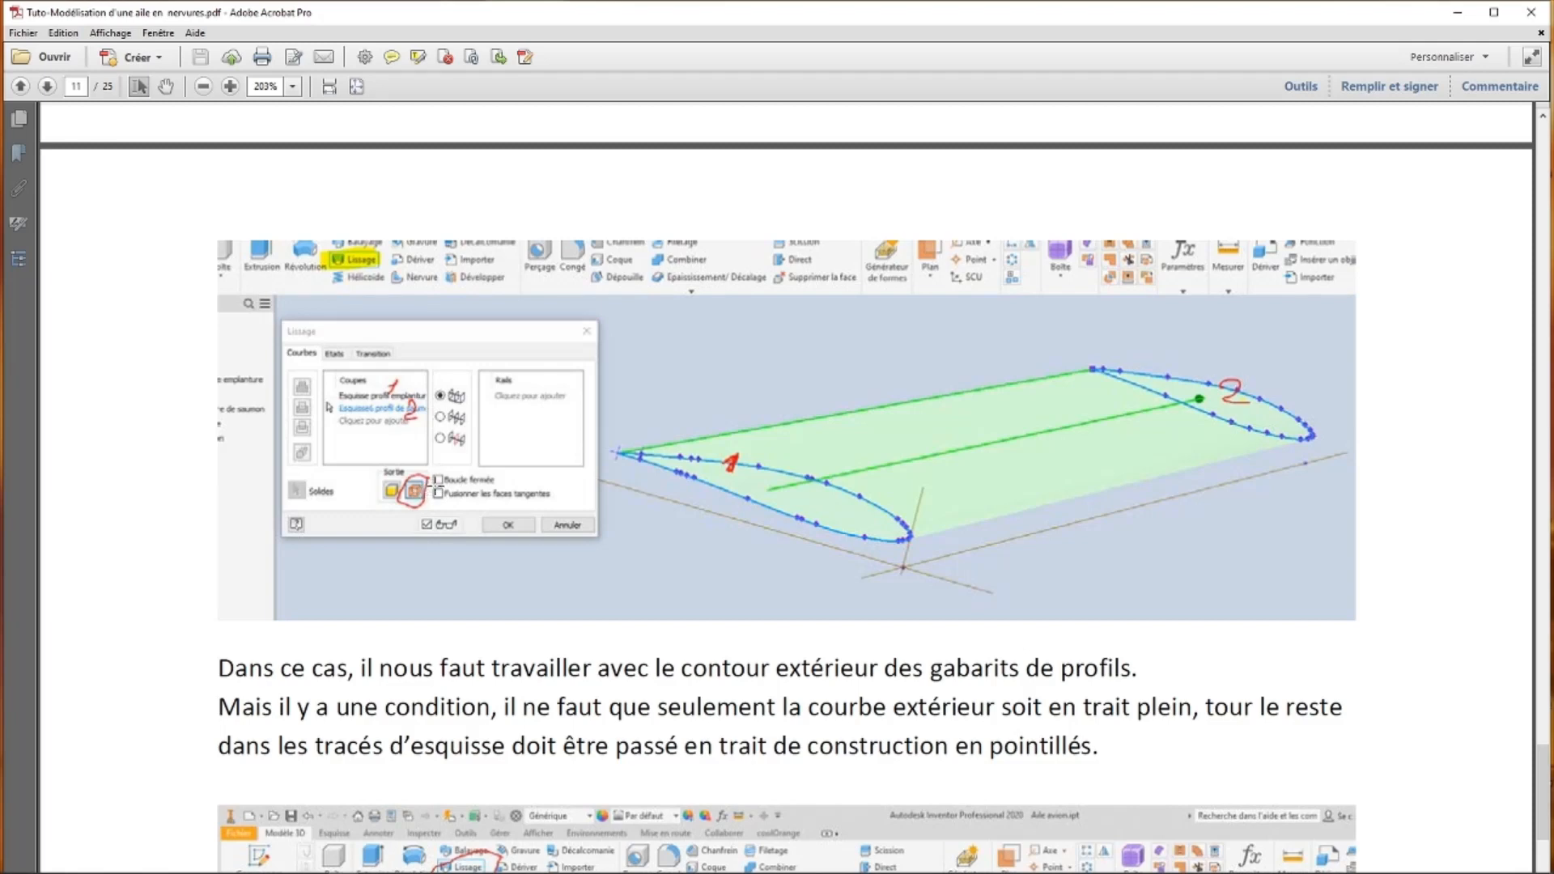
scroll(486, 486, "down", 3)
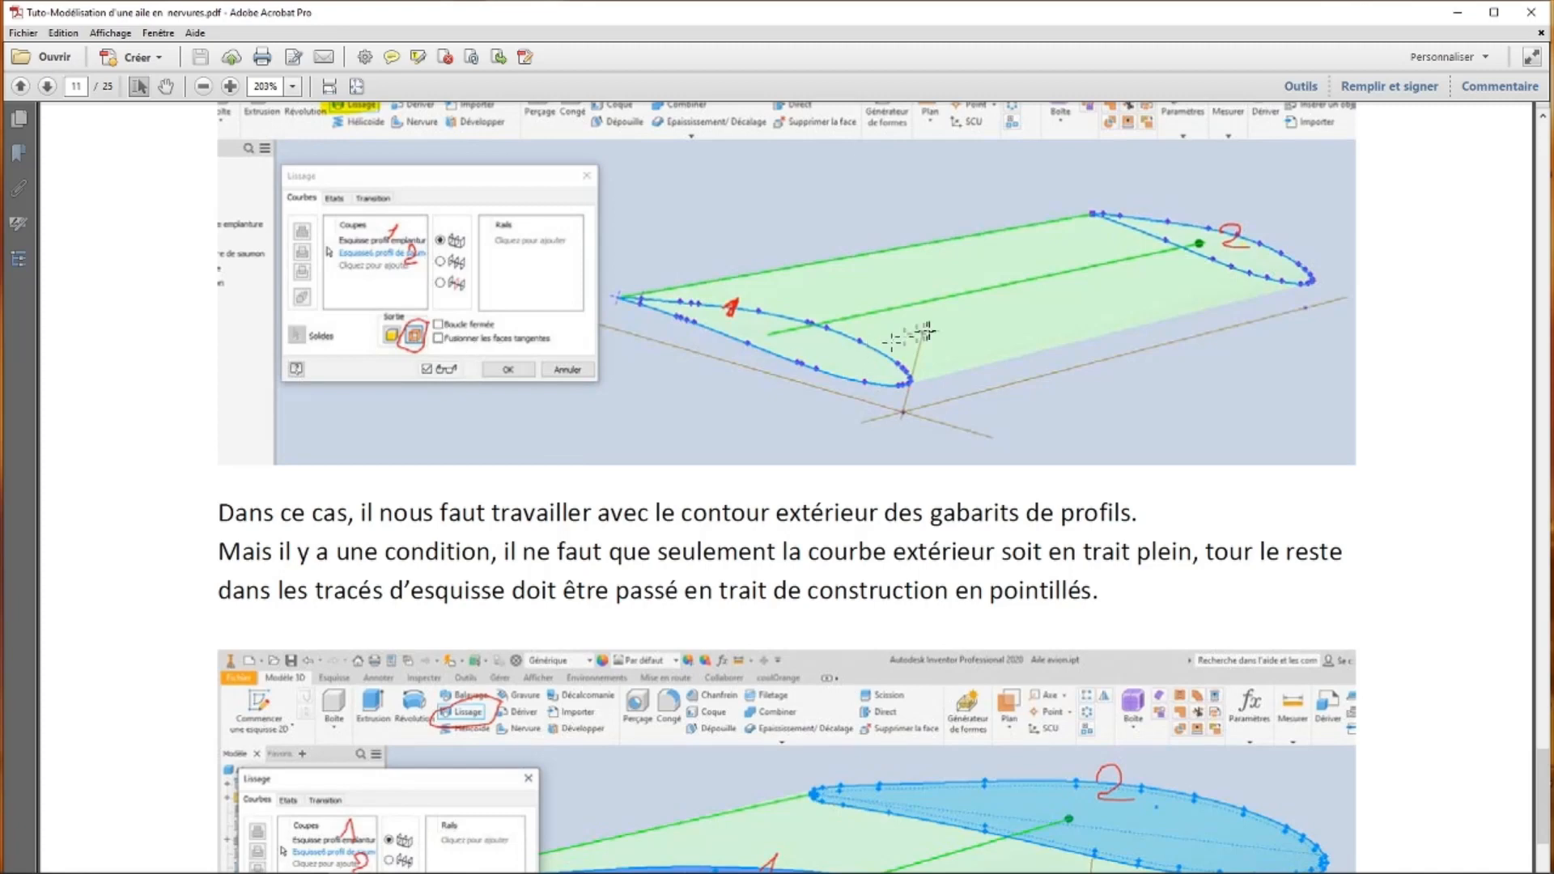
scroll(753, 486, "down", 3)
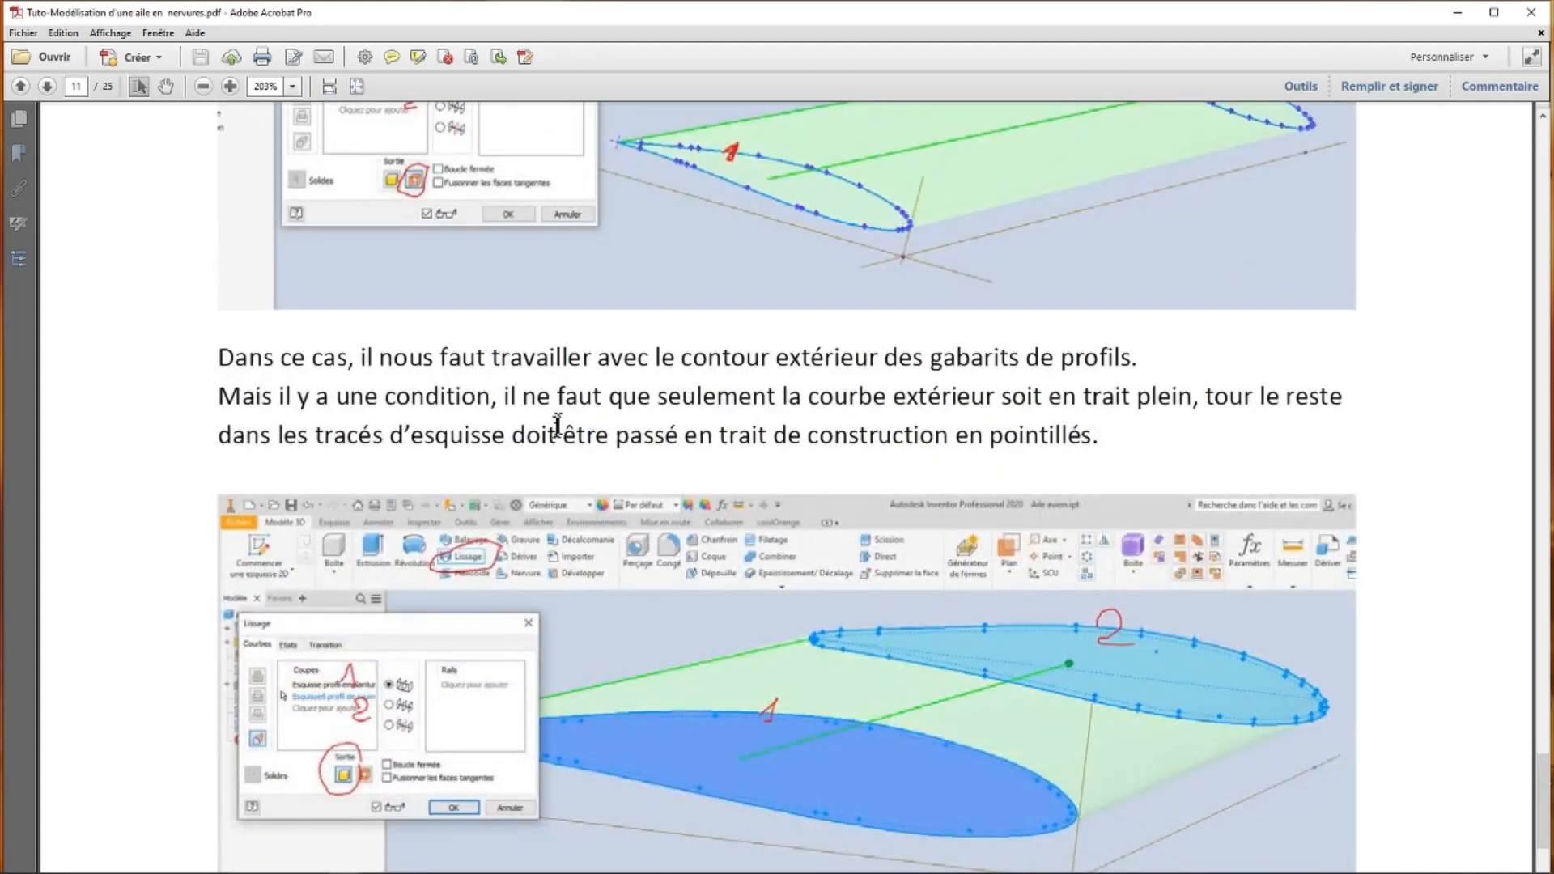
scroll(506, 547, "down", 3)
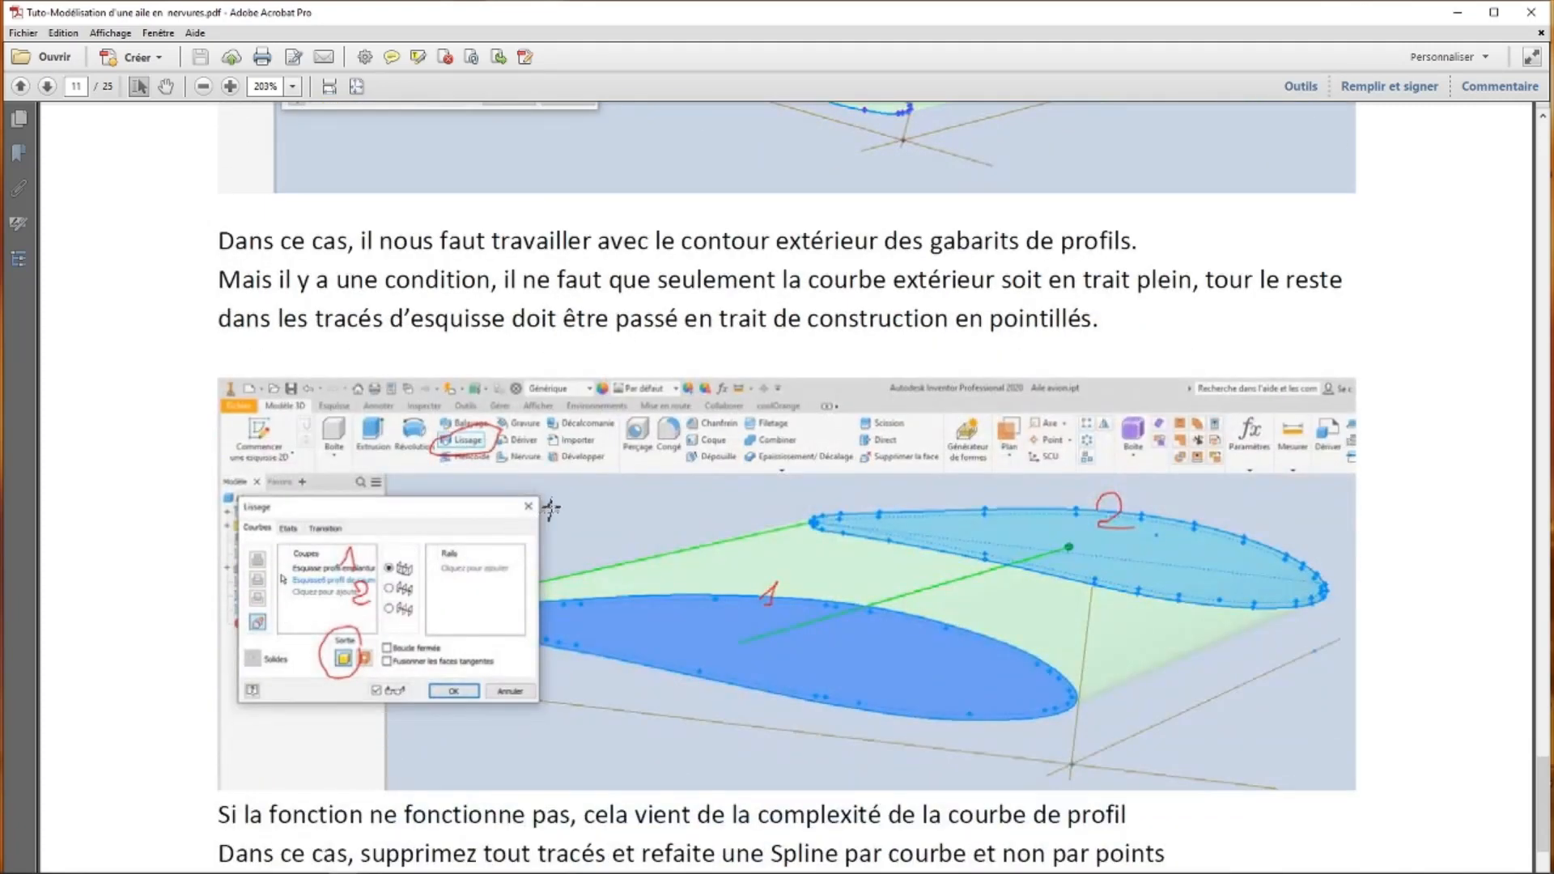
- Review the sketch copy-and-move example and the Coque instructions for shelling the wing to a 1.5 mm thickness
scroll(567, 506, "down", 3)
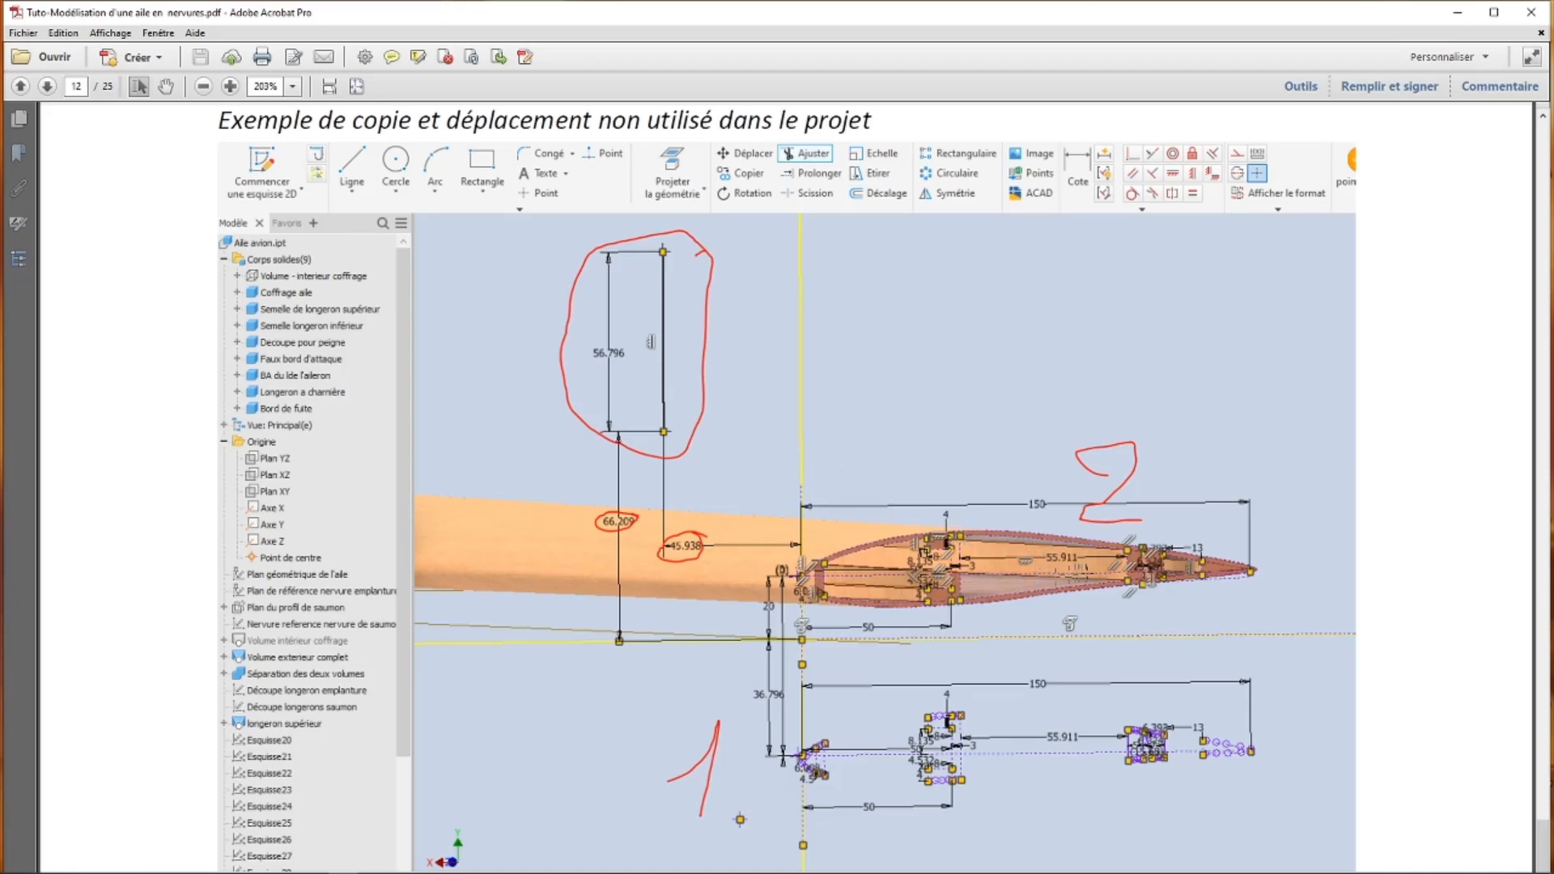
scroll(650, 342, "down", 10)
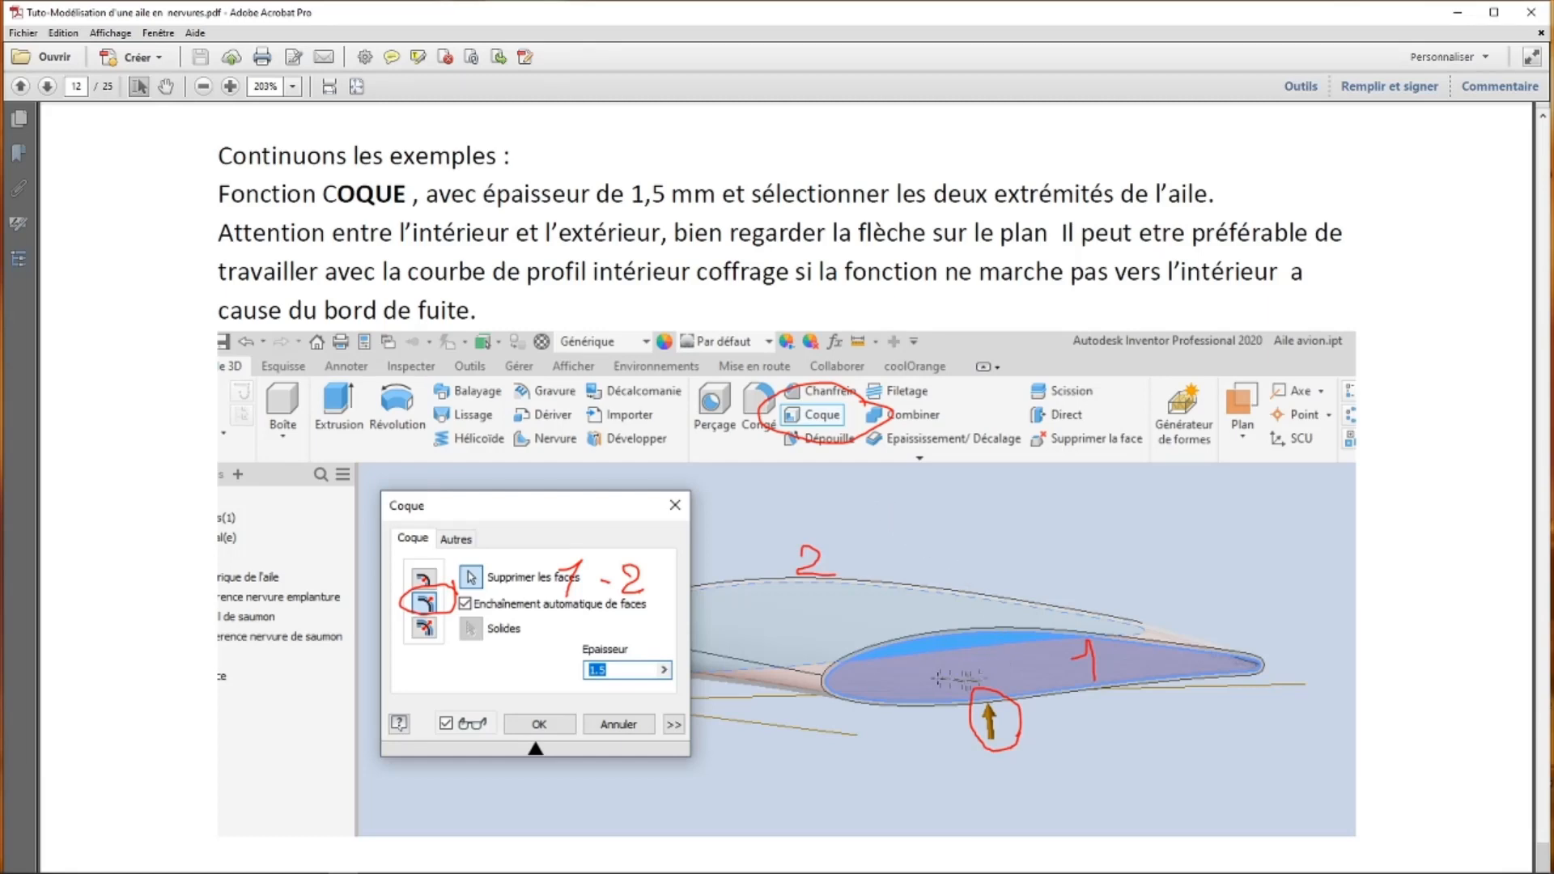